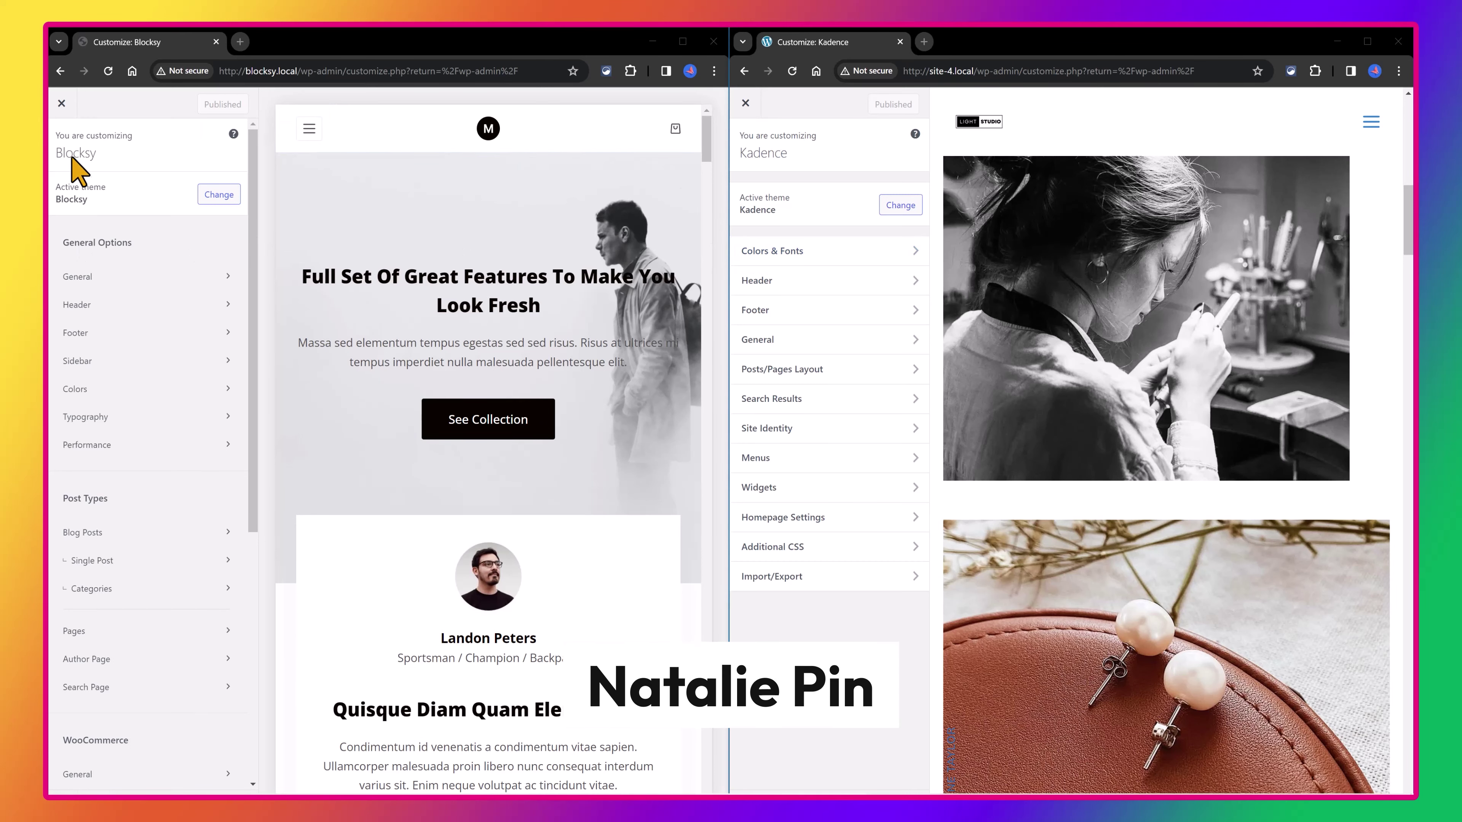
Compare Blocksy's General and Layout panels with Kadence's Colors & Fonts, then return to both main customizer menus.
left_click_drag(898, 43, 1249, 59)
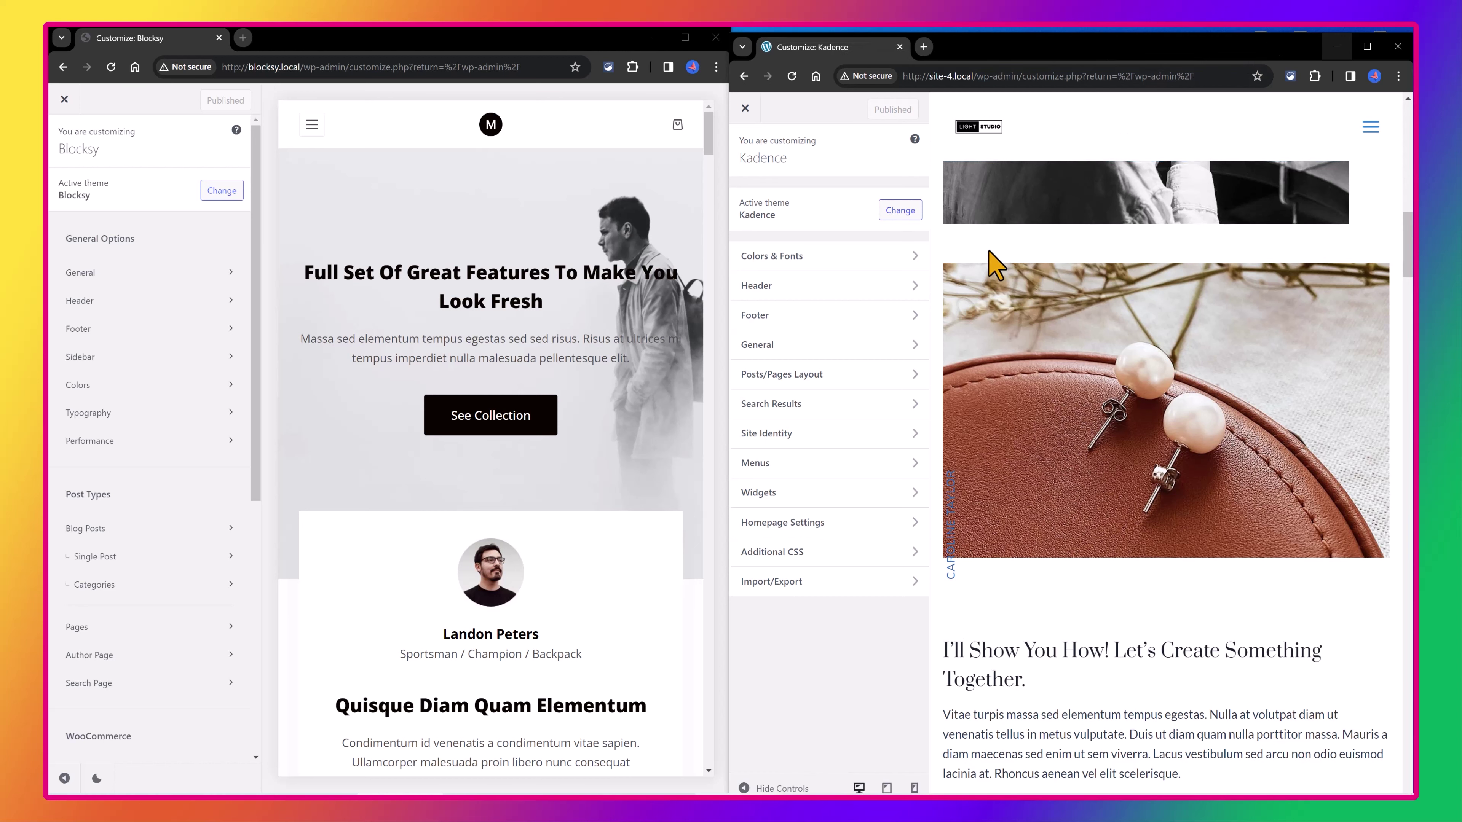
left_click(95, 273)
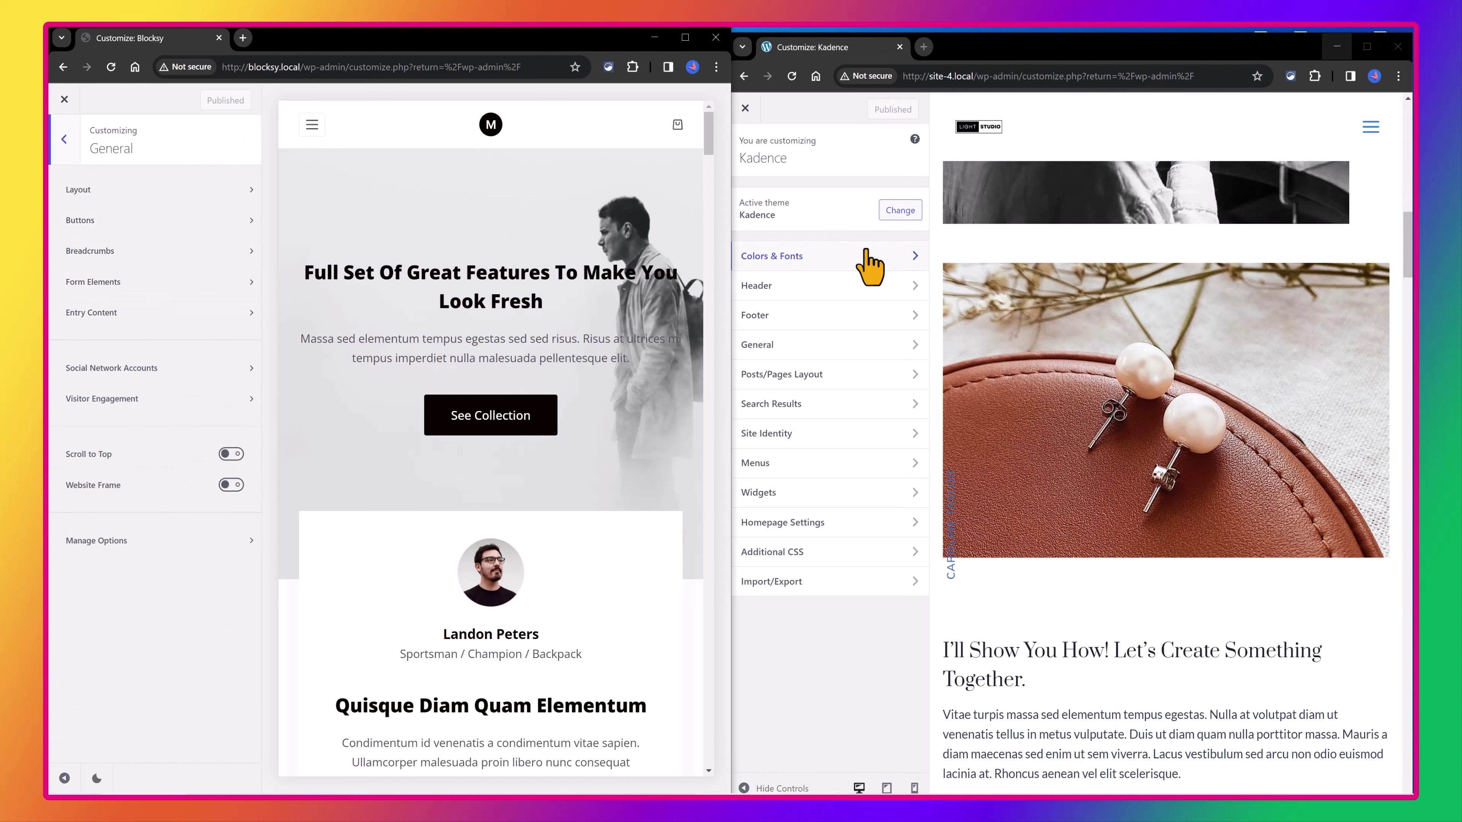
left_click(814, 257)
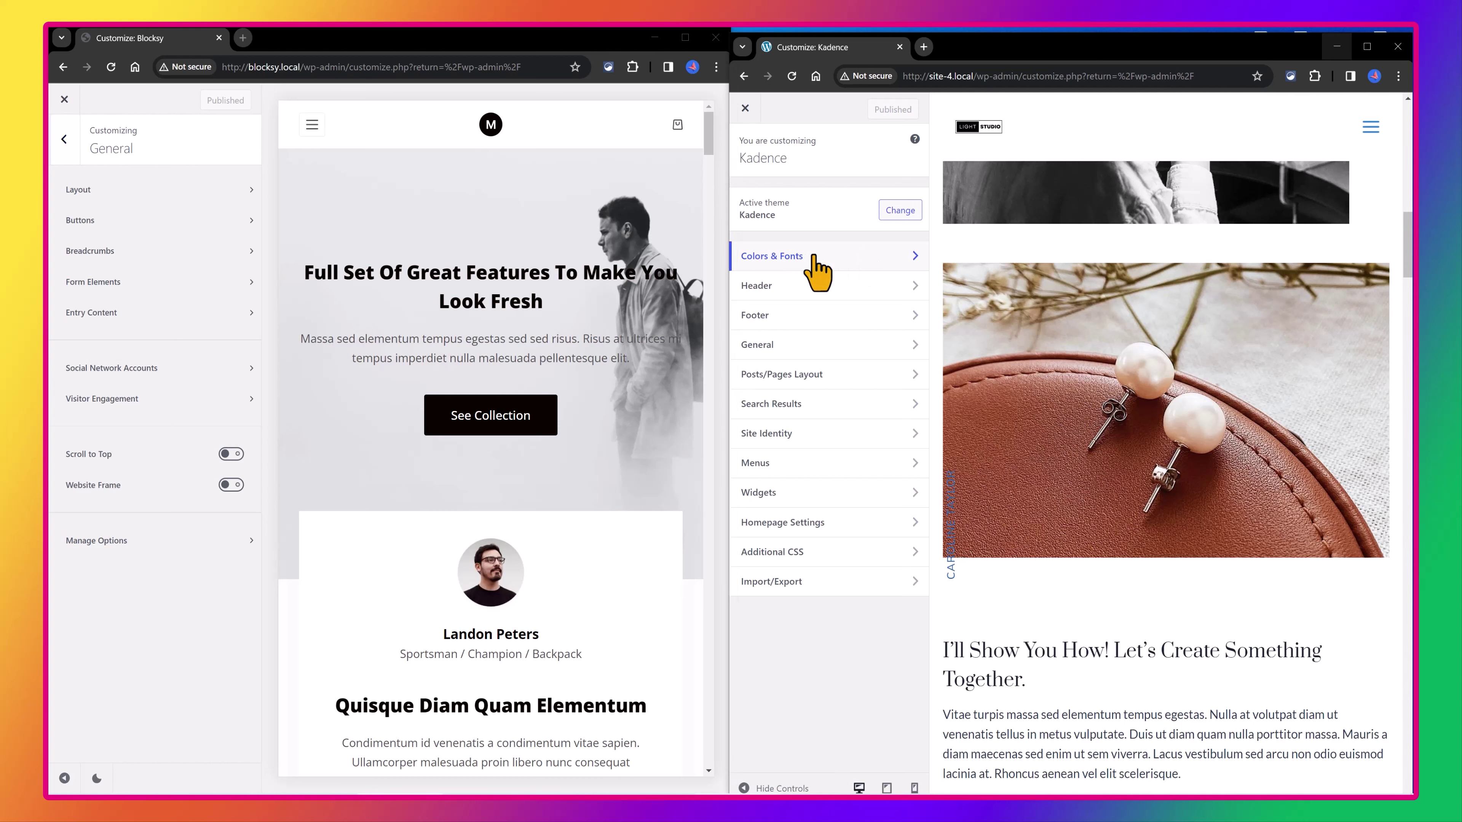
left_click(125, 192)
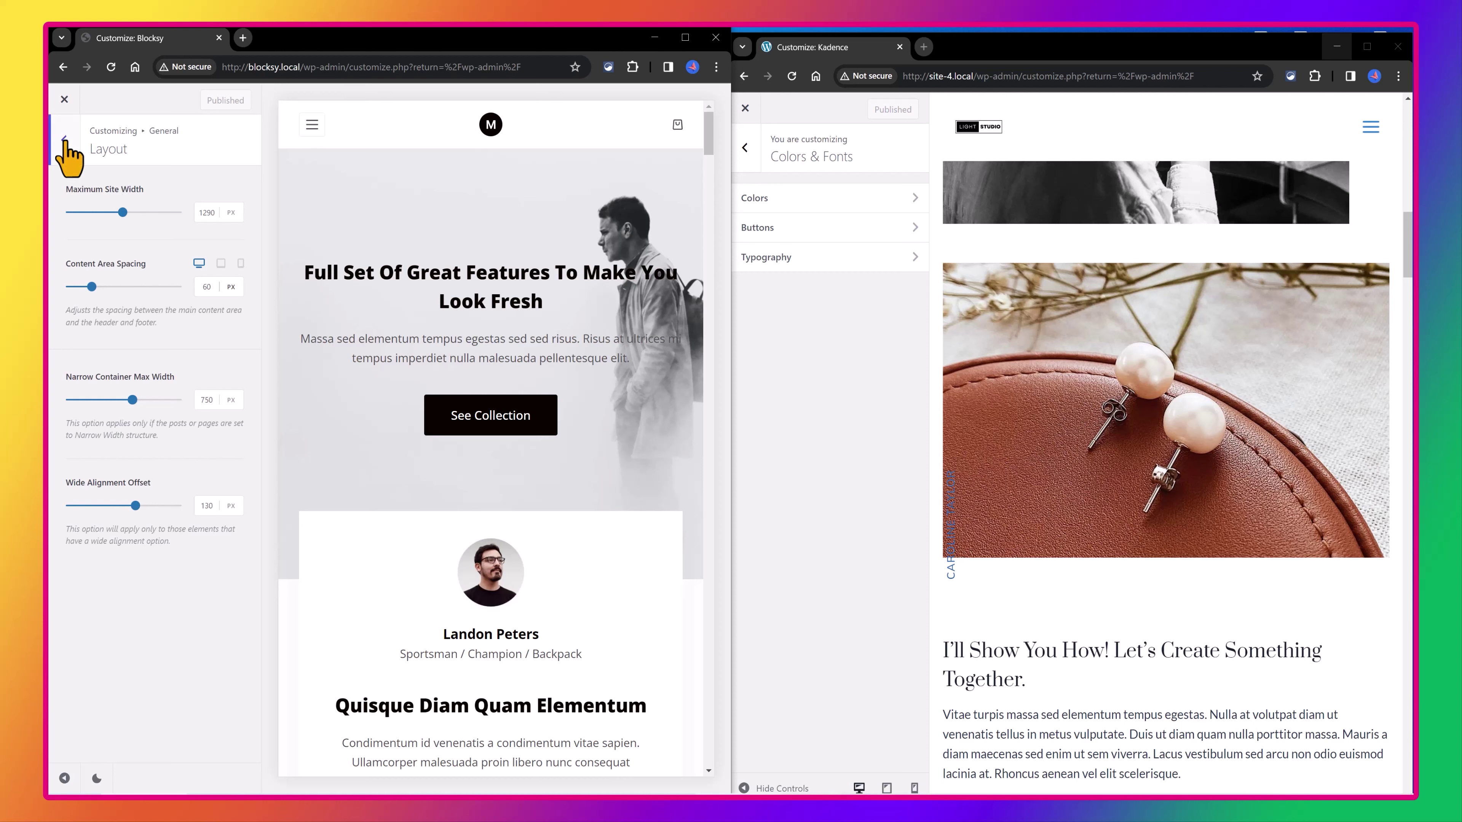
left_click(744, 148)
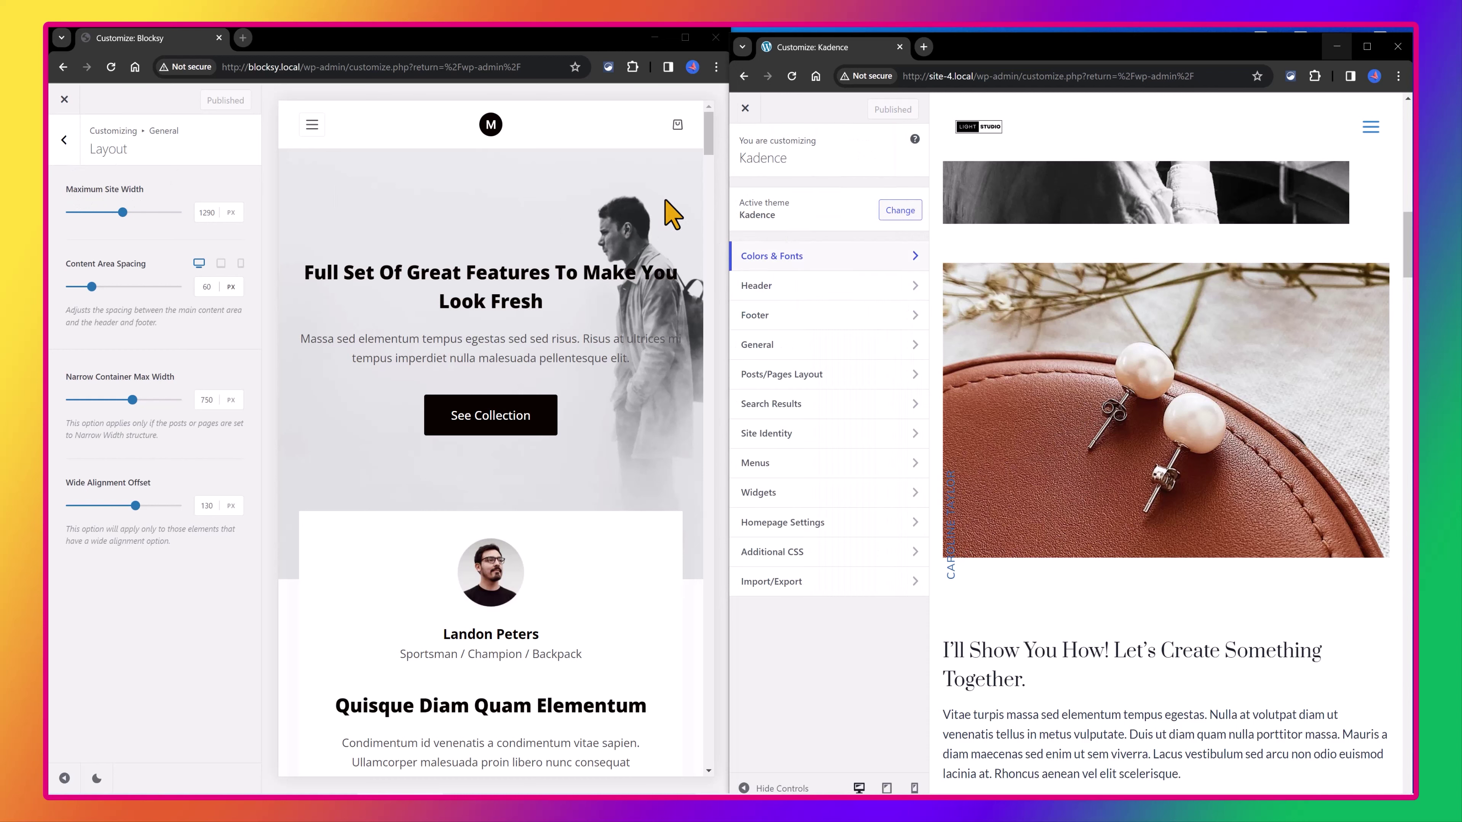
left_click(67, 148)
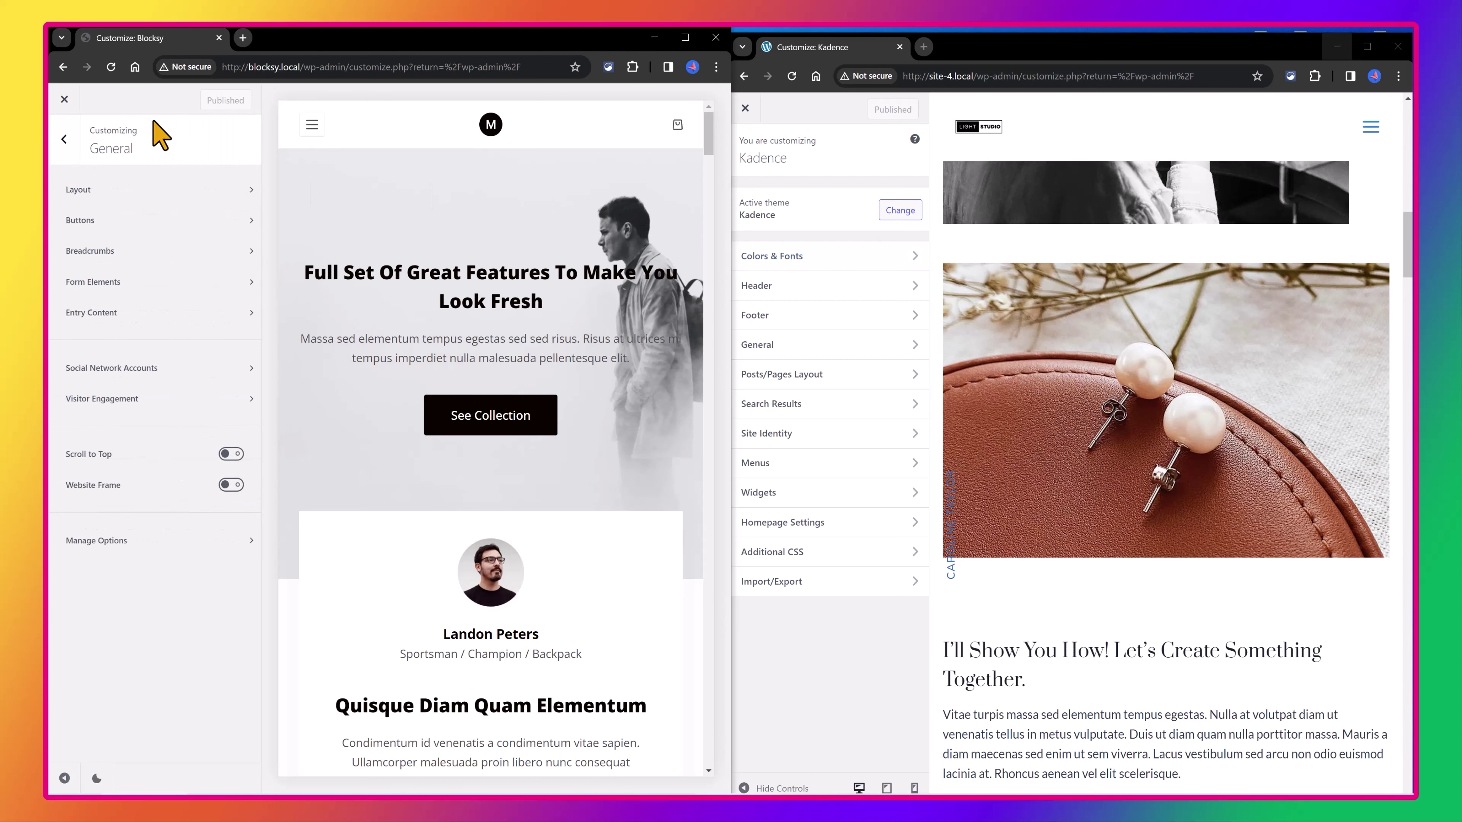
left_click(63, 140)
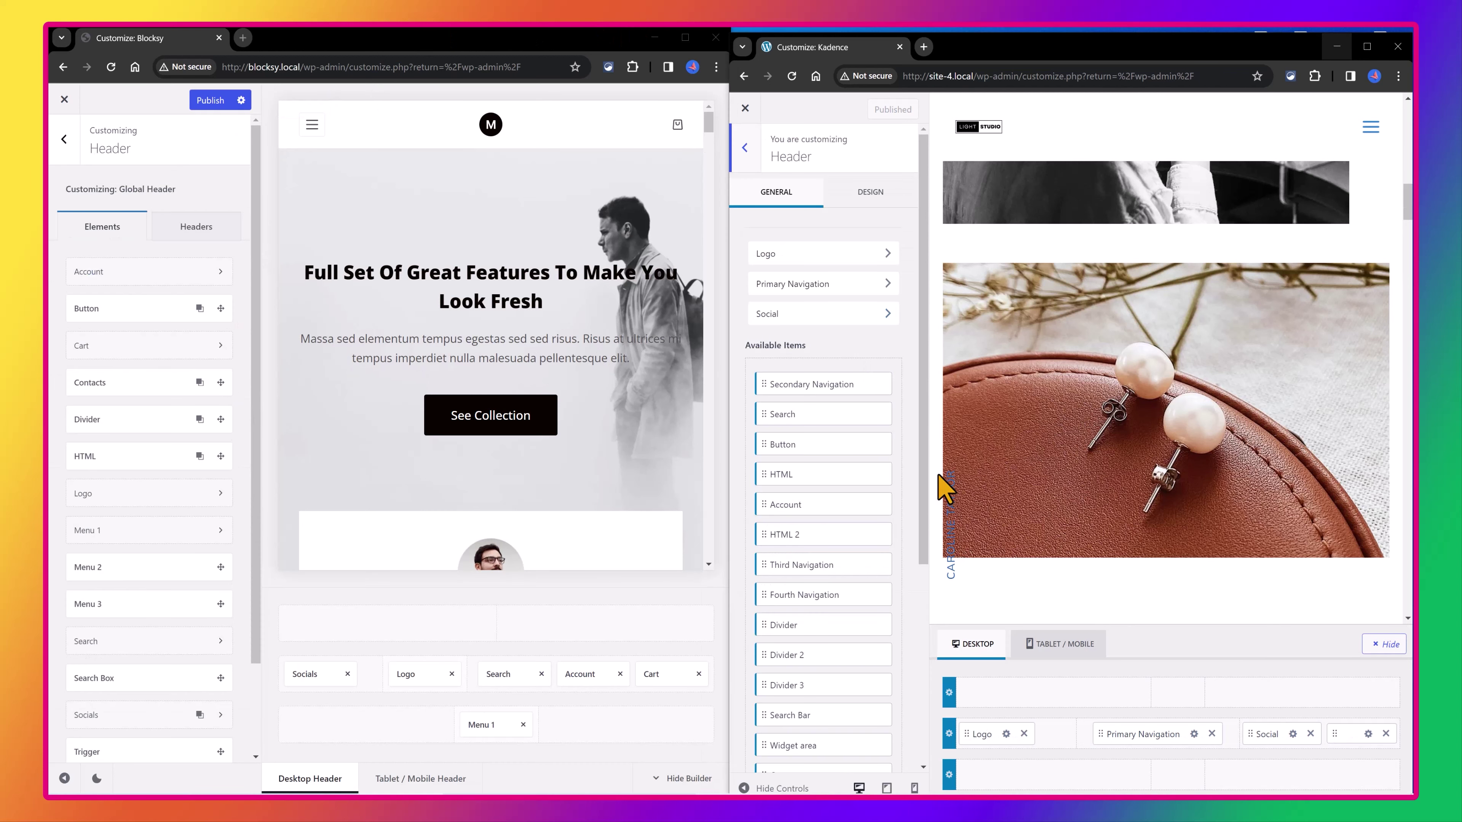
scroll(129, 446, "down", 2)
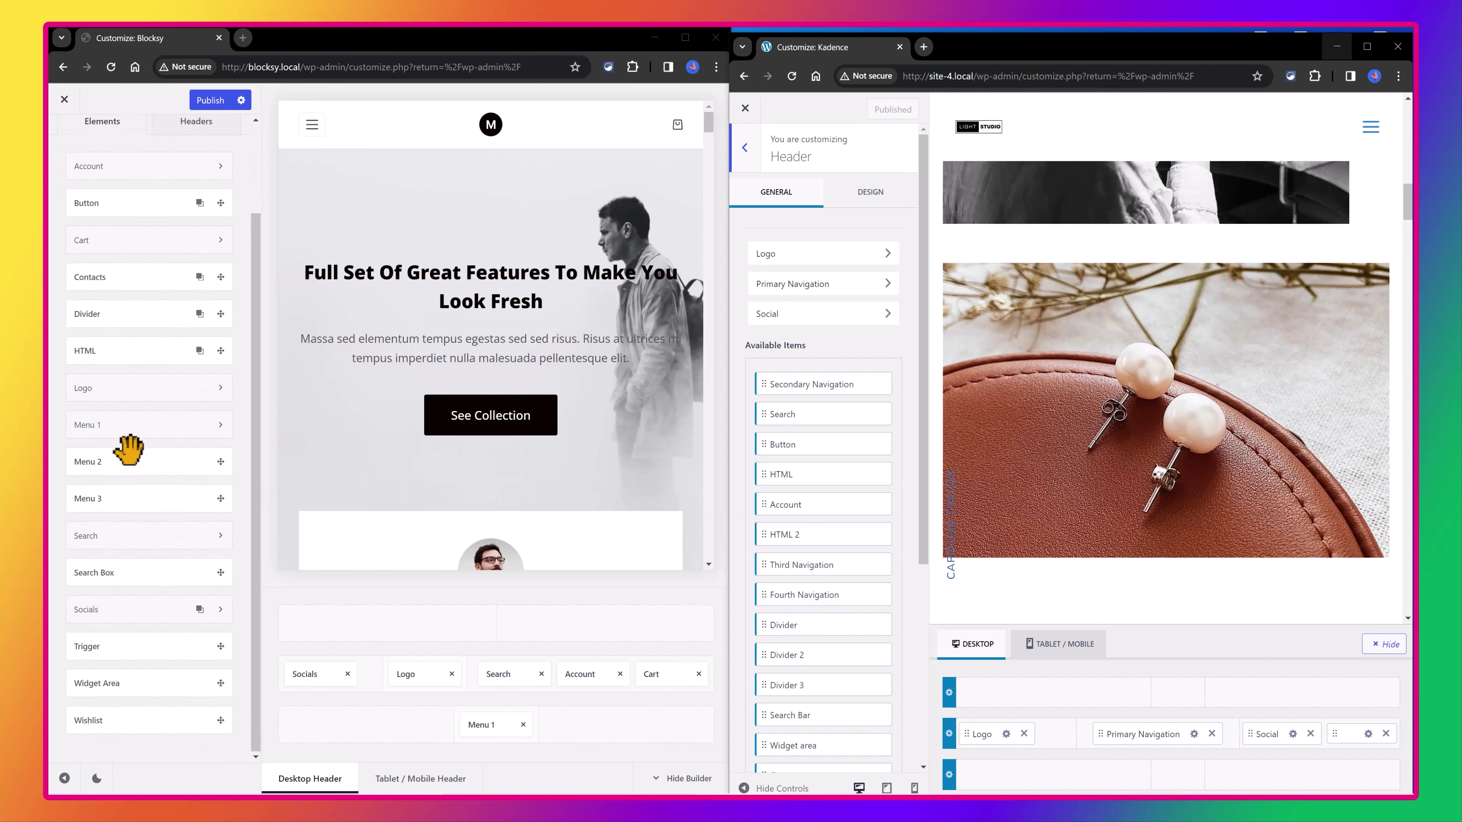
scroll(869, 460, "down", 3)
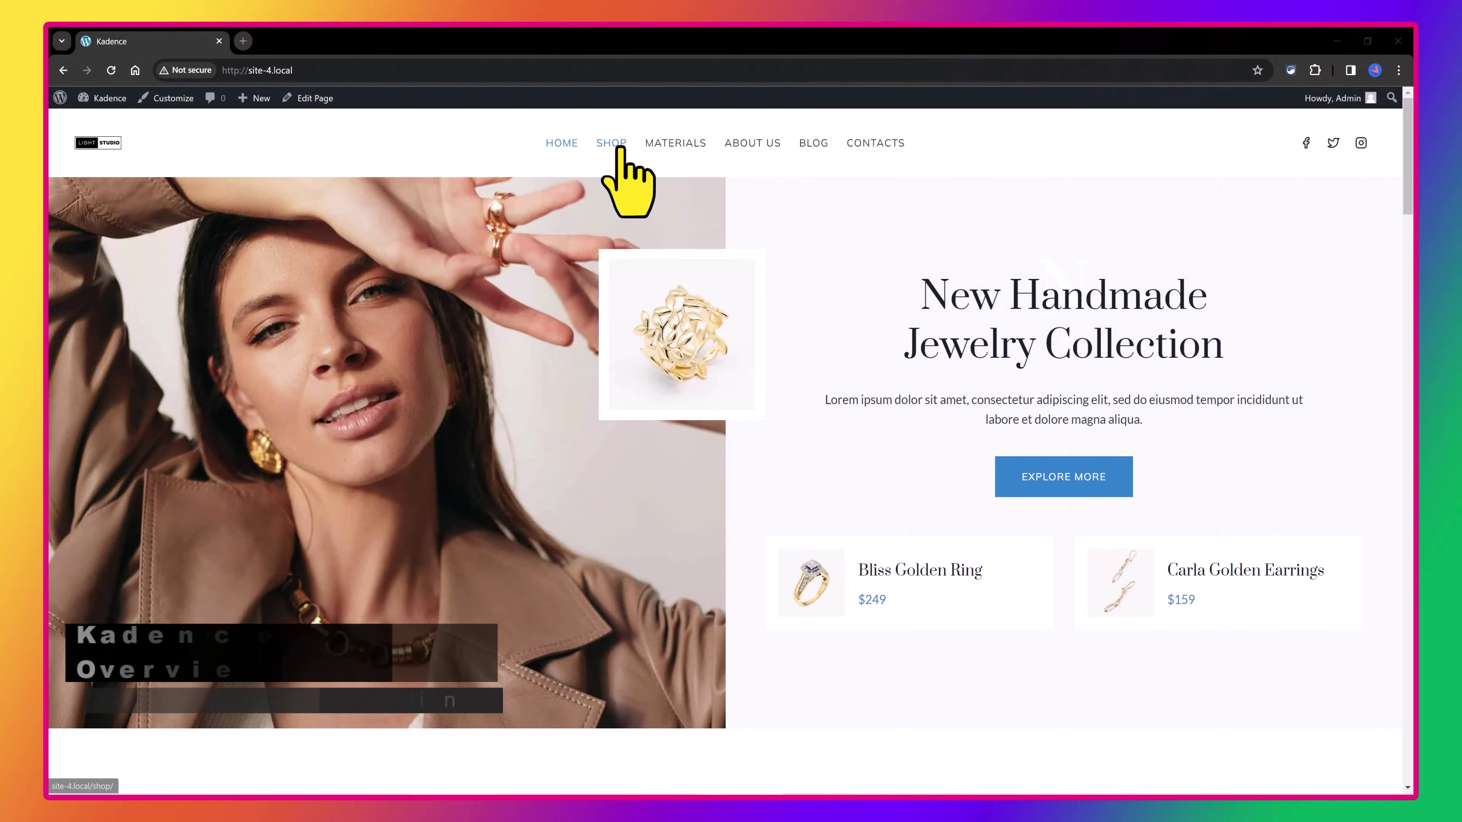
Scroll the Kadence jewelry homepage, Blog and Contacts pages down to Popular Questions.
left_click_drag(1406, 222, 1390, 369)
scroll(999, 239, "down", 2)
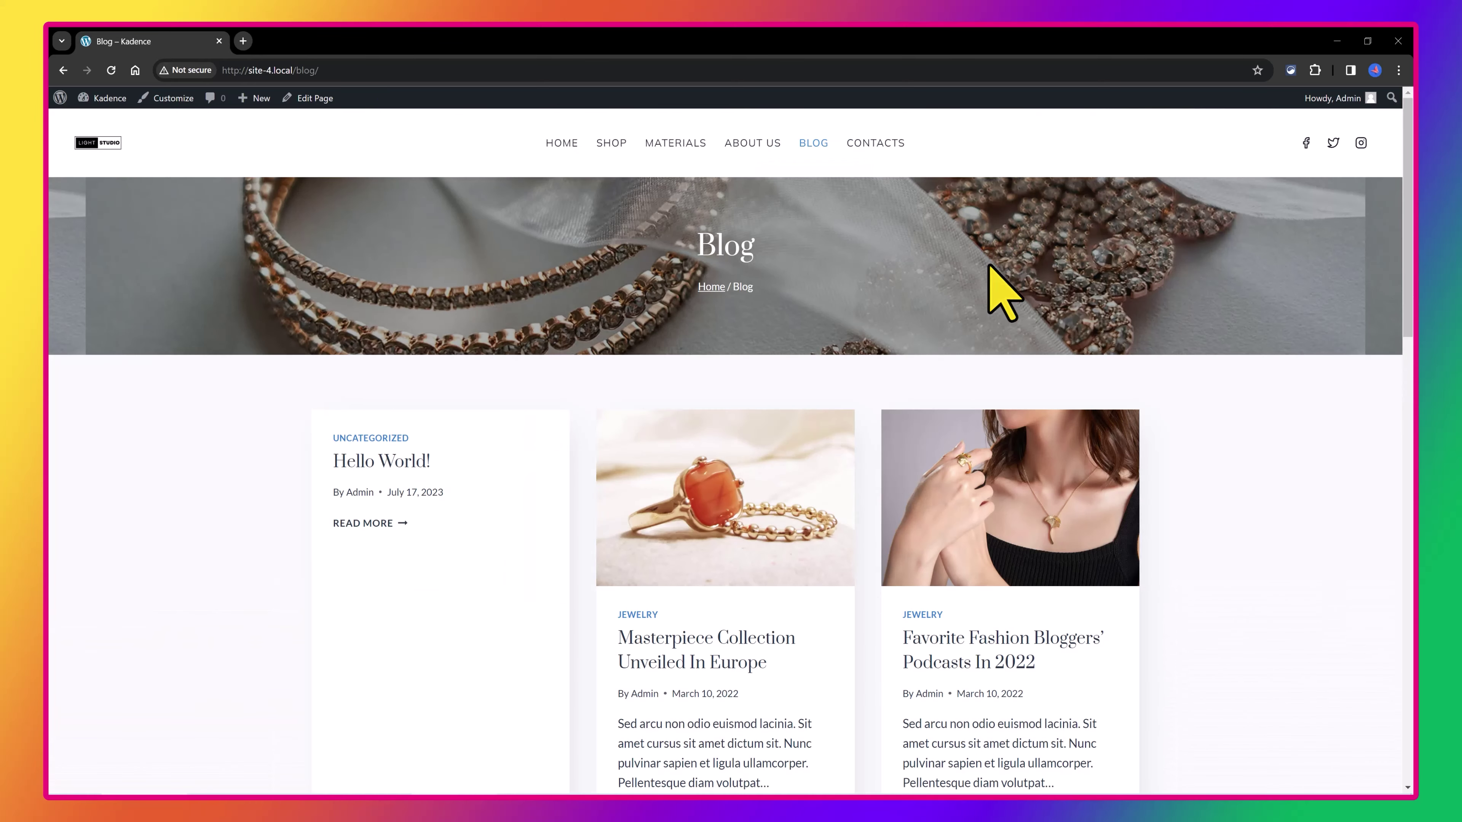
scroll(881, 300, "down", 5)
scroll(884, 292, "down", 4)
scroll(886, 311, "down", 5)
scroll(883, 305, "down", 3)
scroll(875, 302, "down", 3)
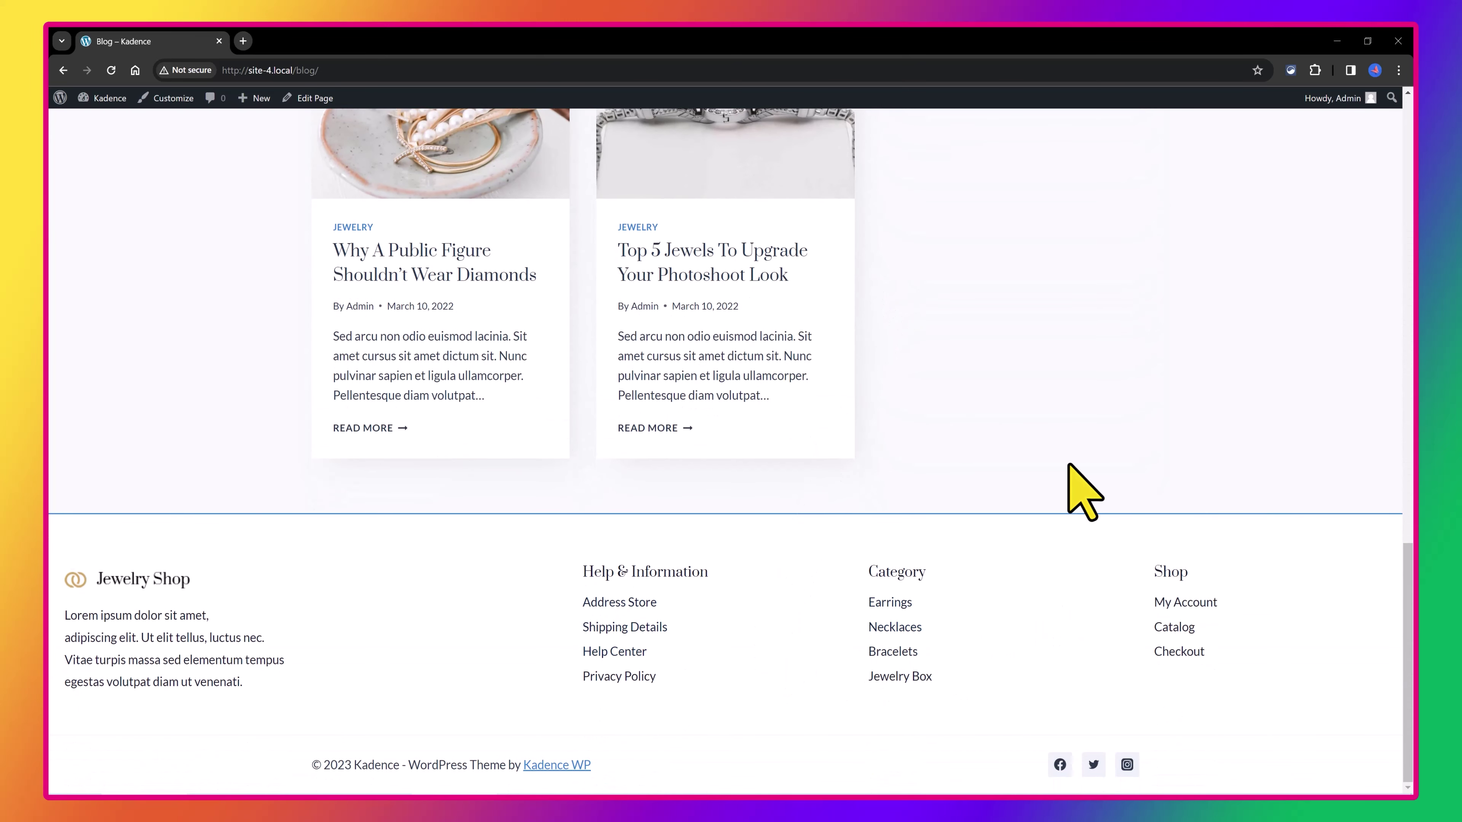
scroll(1070, 484, "up", 12)
scroll(1067, 481, "up", 7)
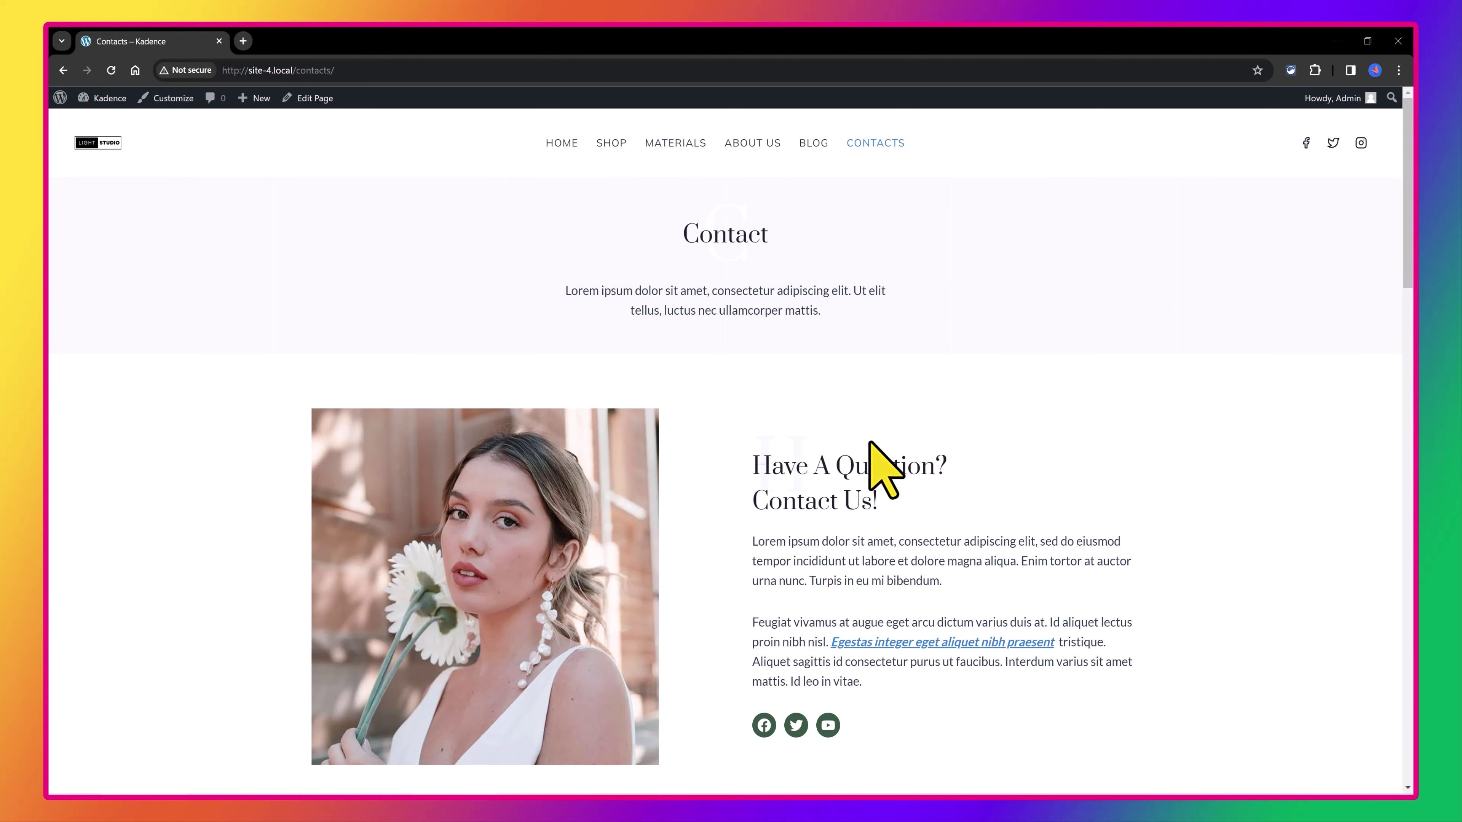
scroll(870, 444, "down", 6)
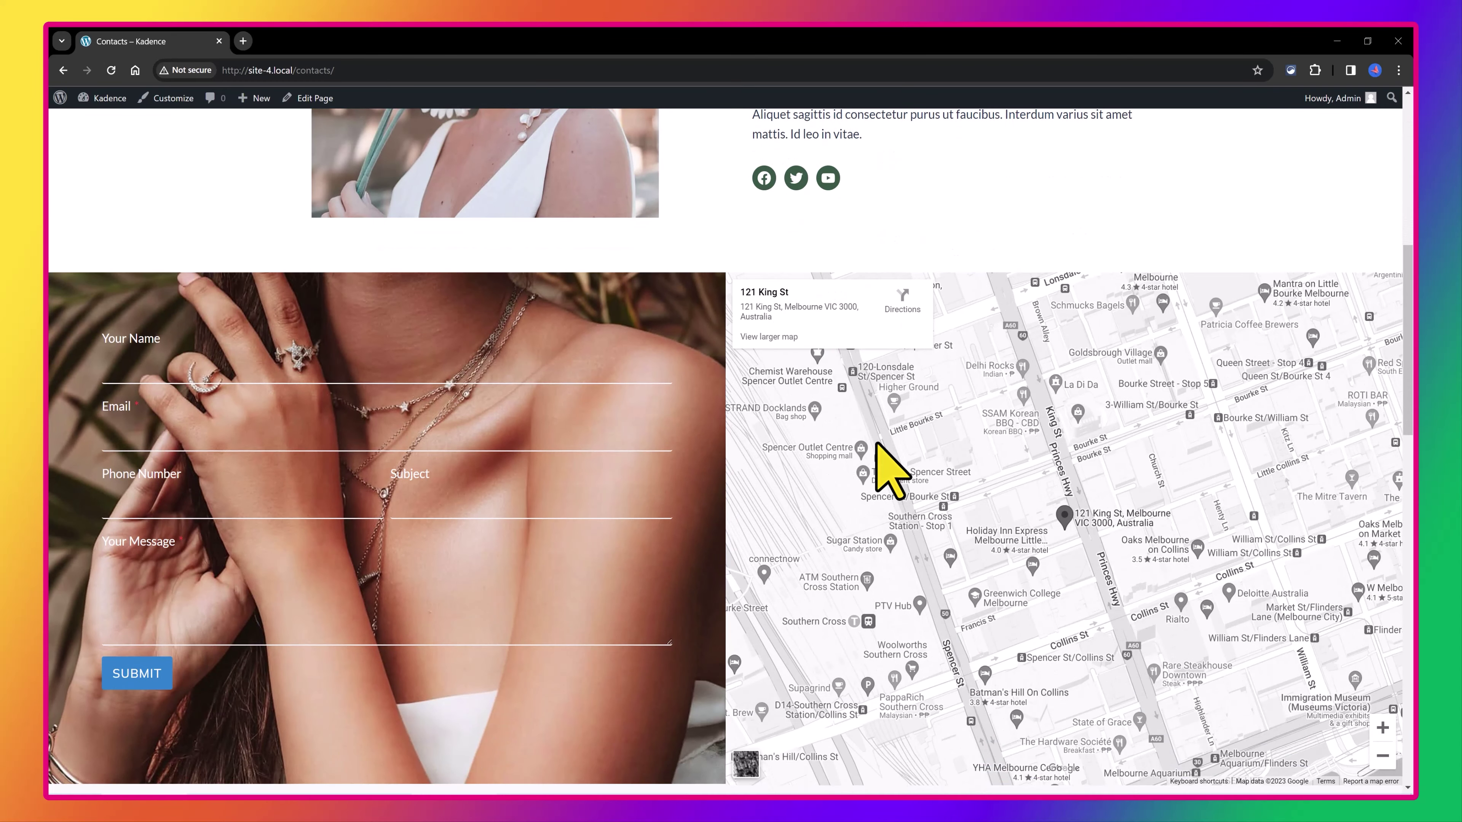
scroll(920, 432, "down", 4)
scroll(923, 434, "down", 4)
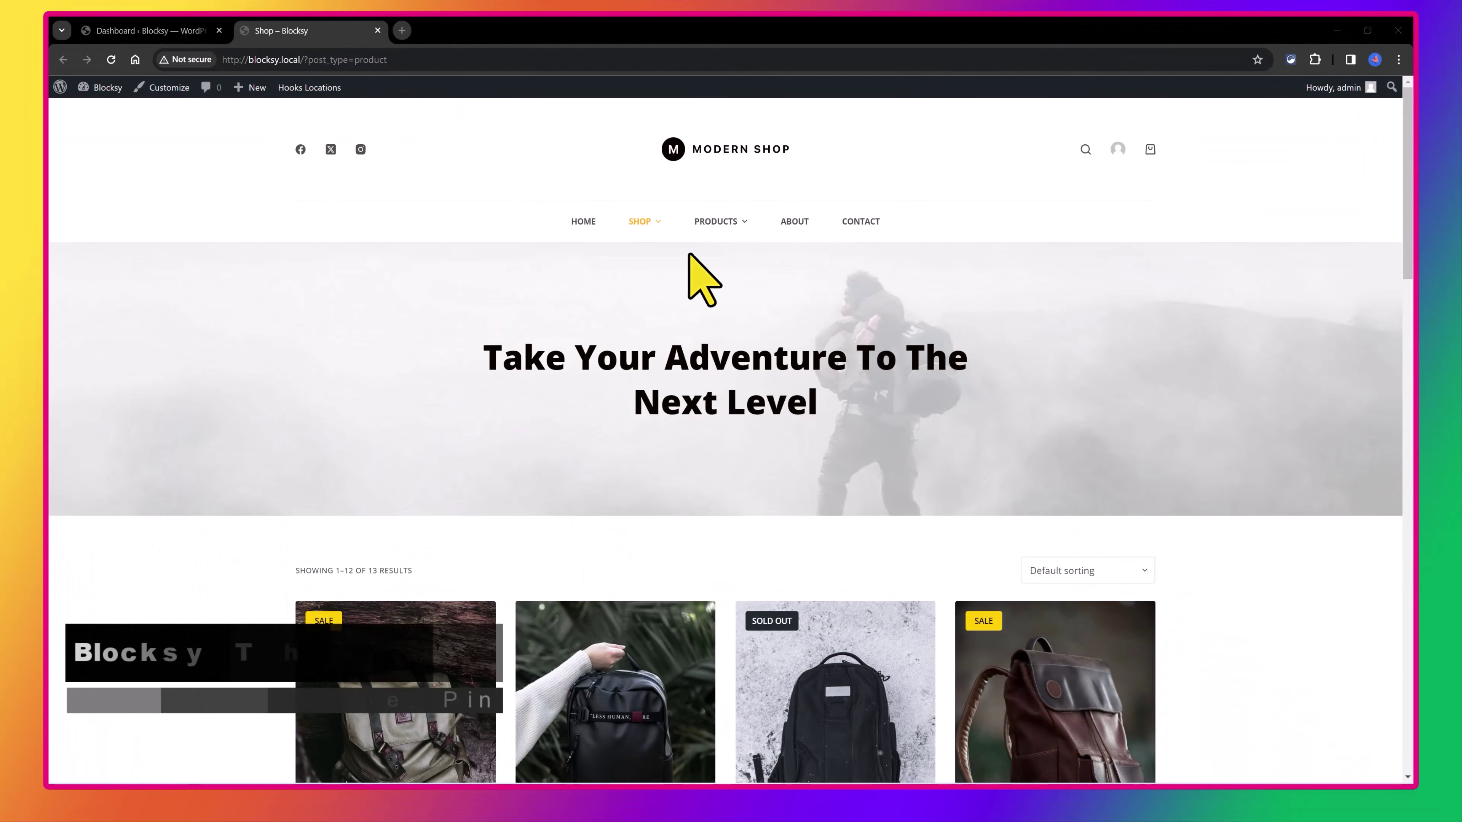
Open Variable Product from the Blocksy shop's PRODUCTS menu and scroll through the backpack page.
left_click_drag(1407, 233, 1330, 696)
key("Home")
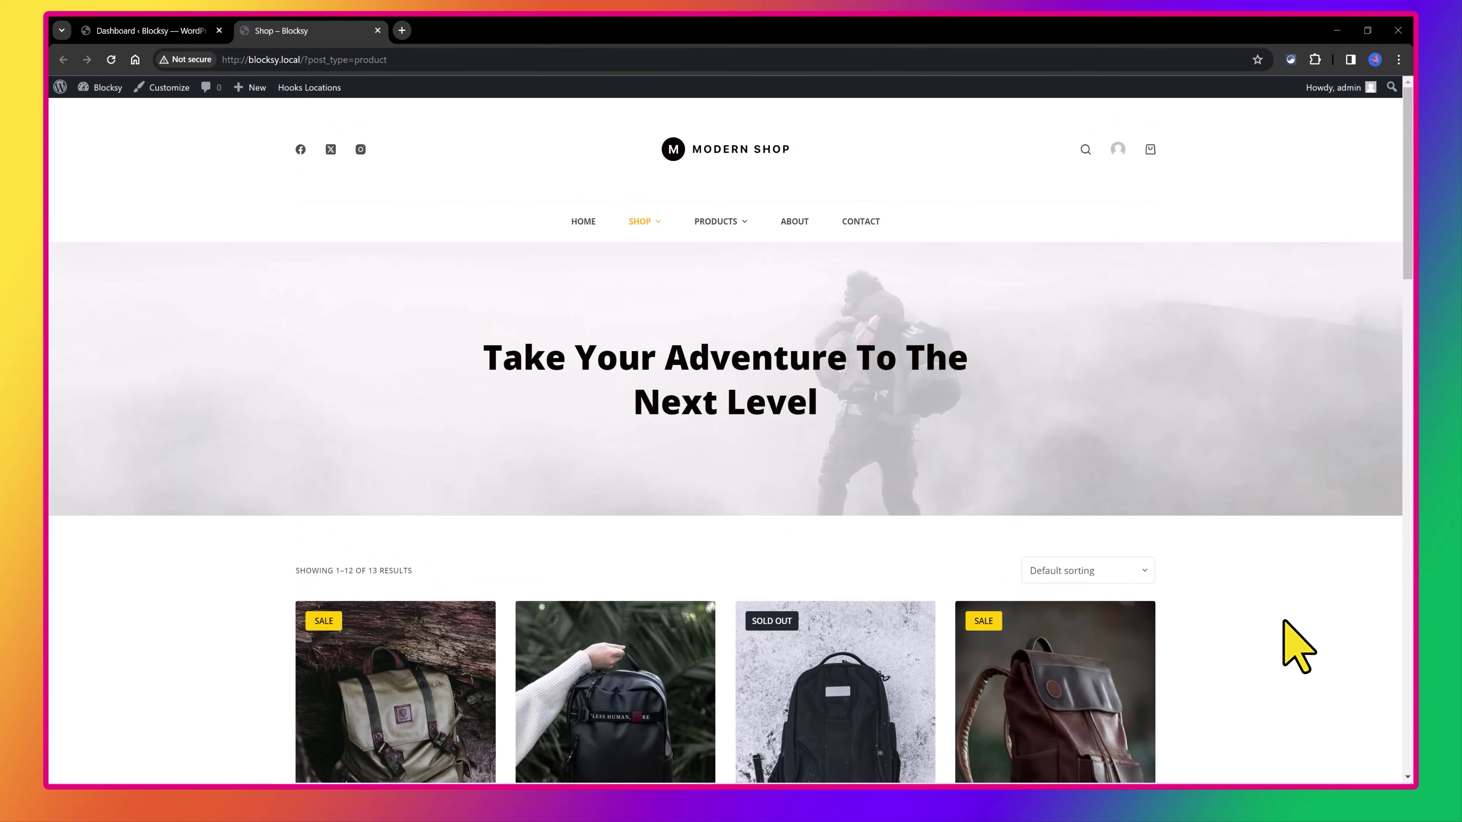
mouse_move(702, 221)
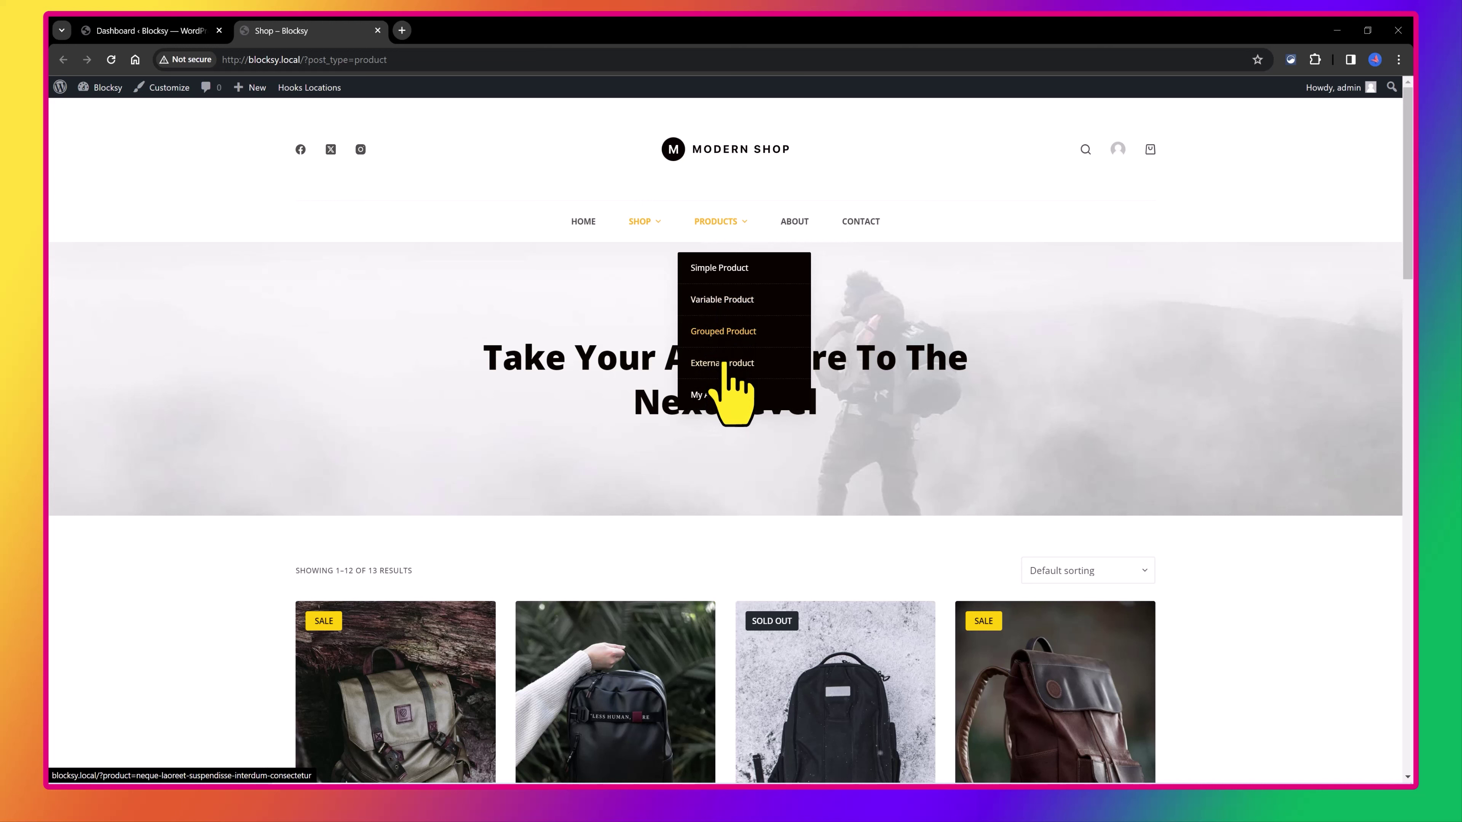
left_click(727, 302)
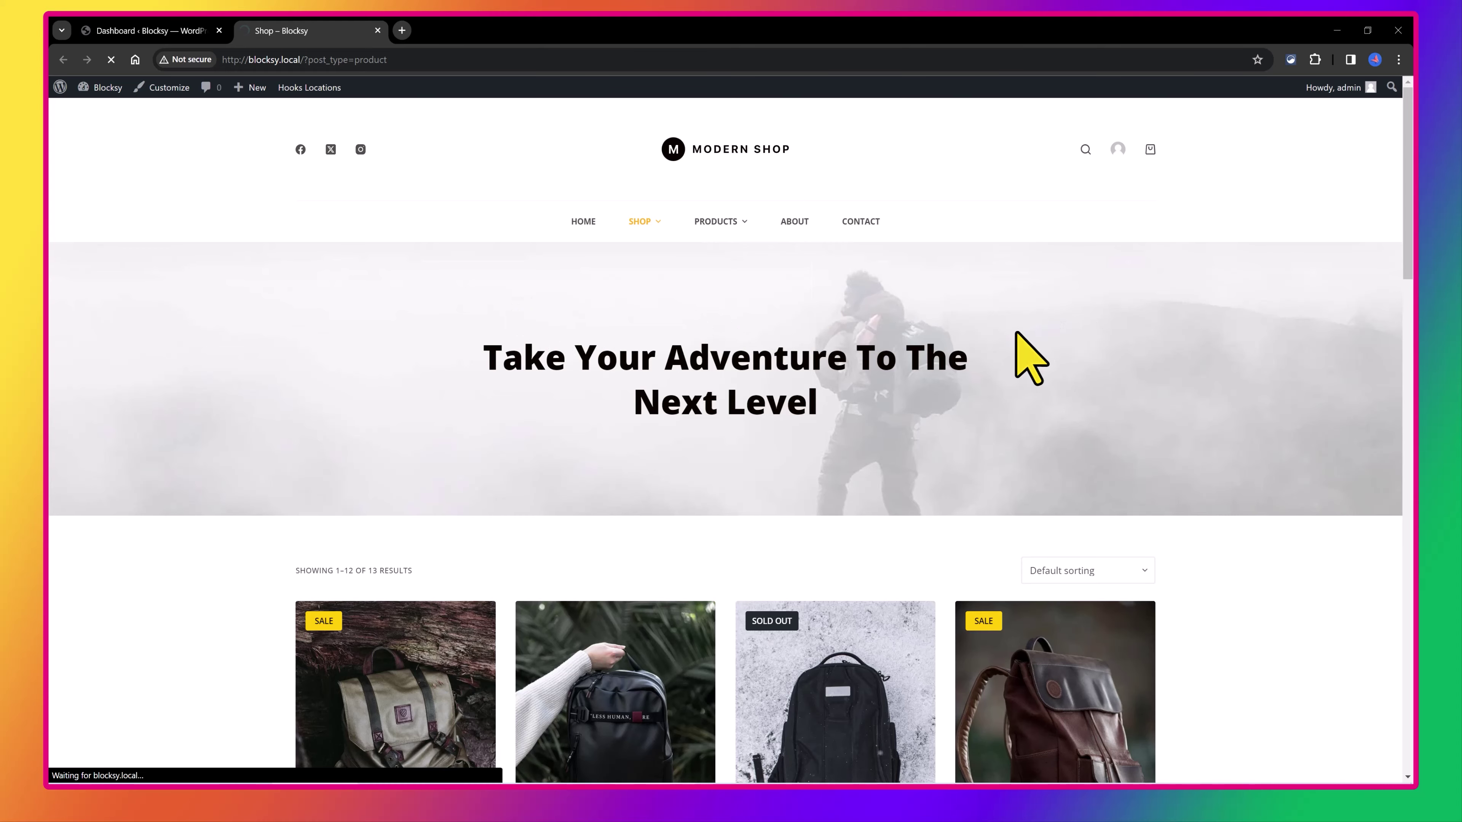
scroll(1038, 352, "down", 3)
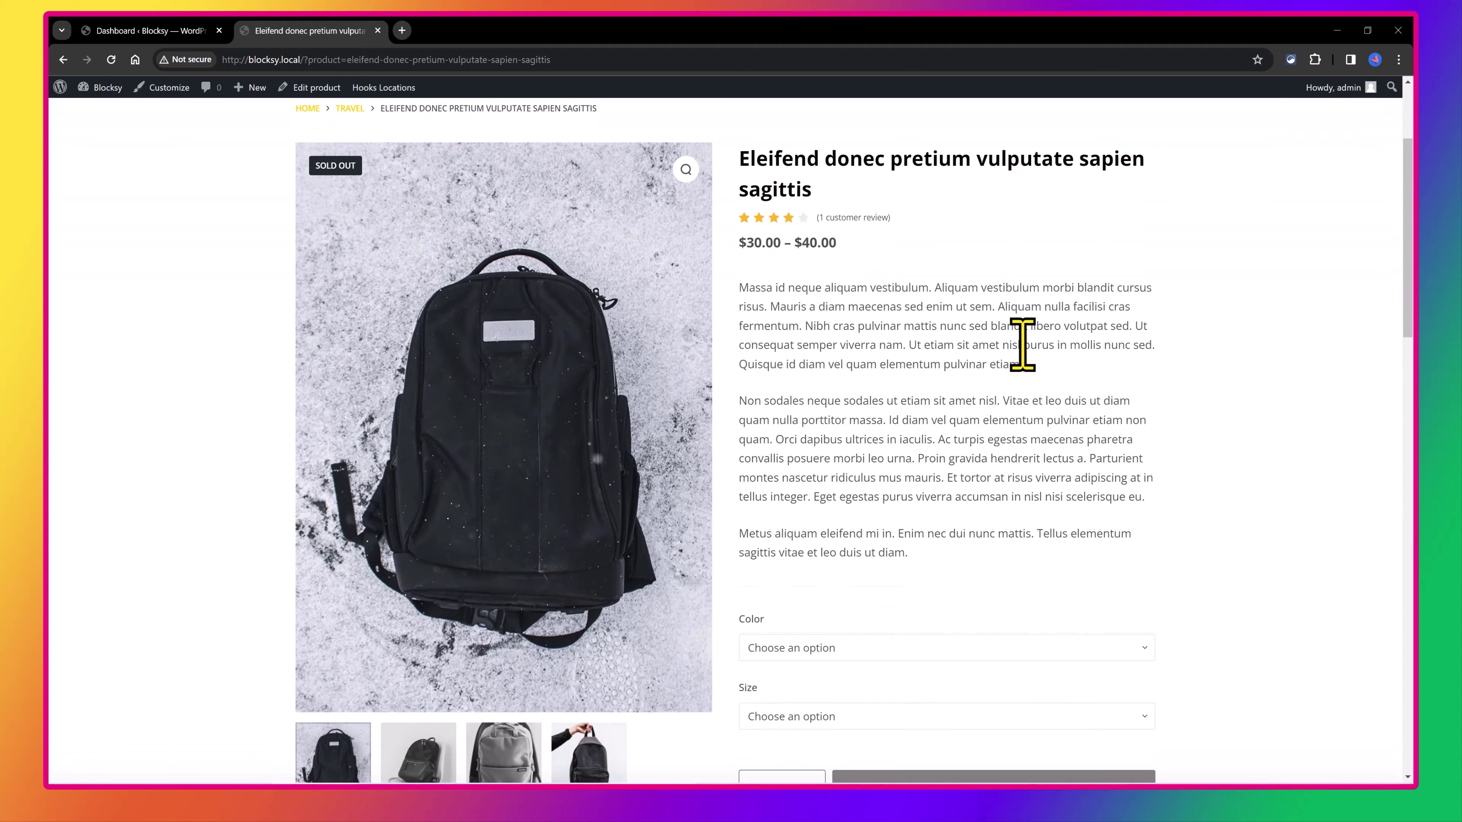
scroll(1022, 345, "down", 3)
scroll(861, 354, "down", 5)
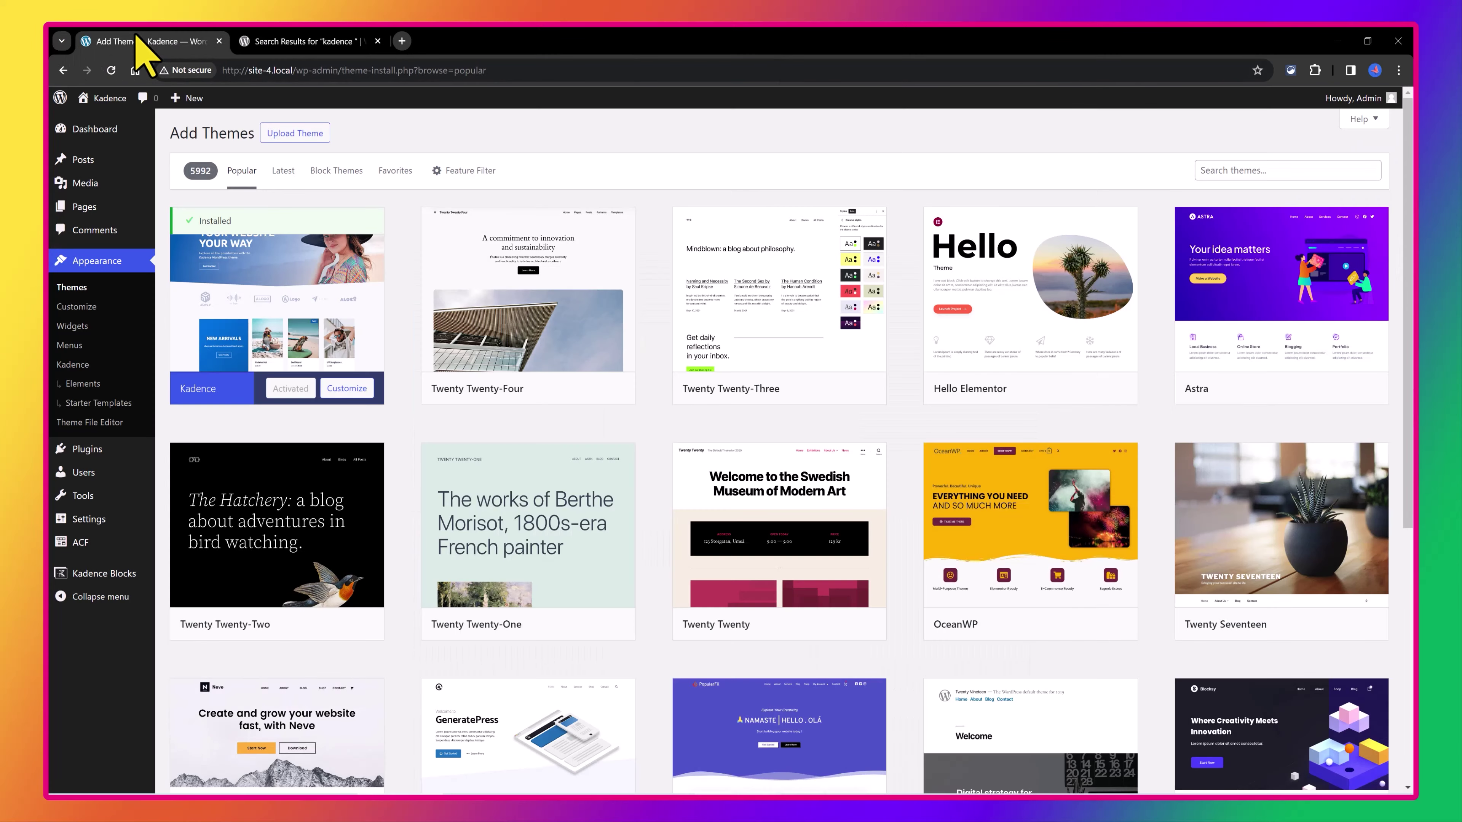
Search wordpress.org themes for KADENCE and highlight its 200,000+ active installations.
left_click(311, 41)
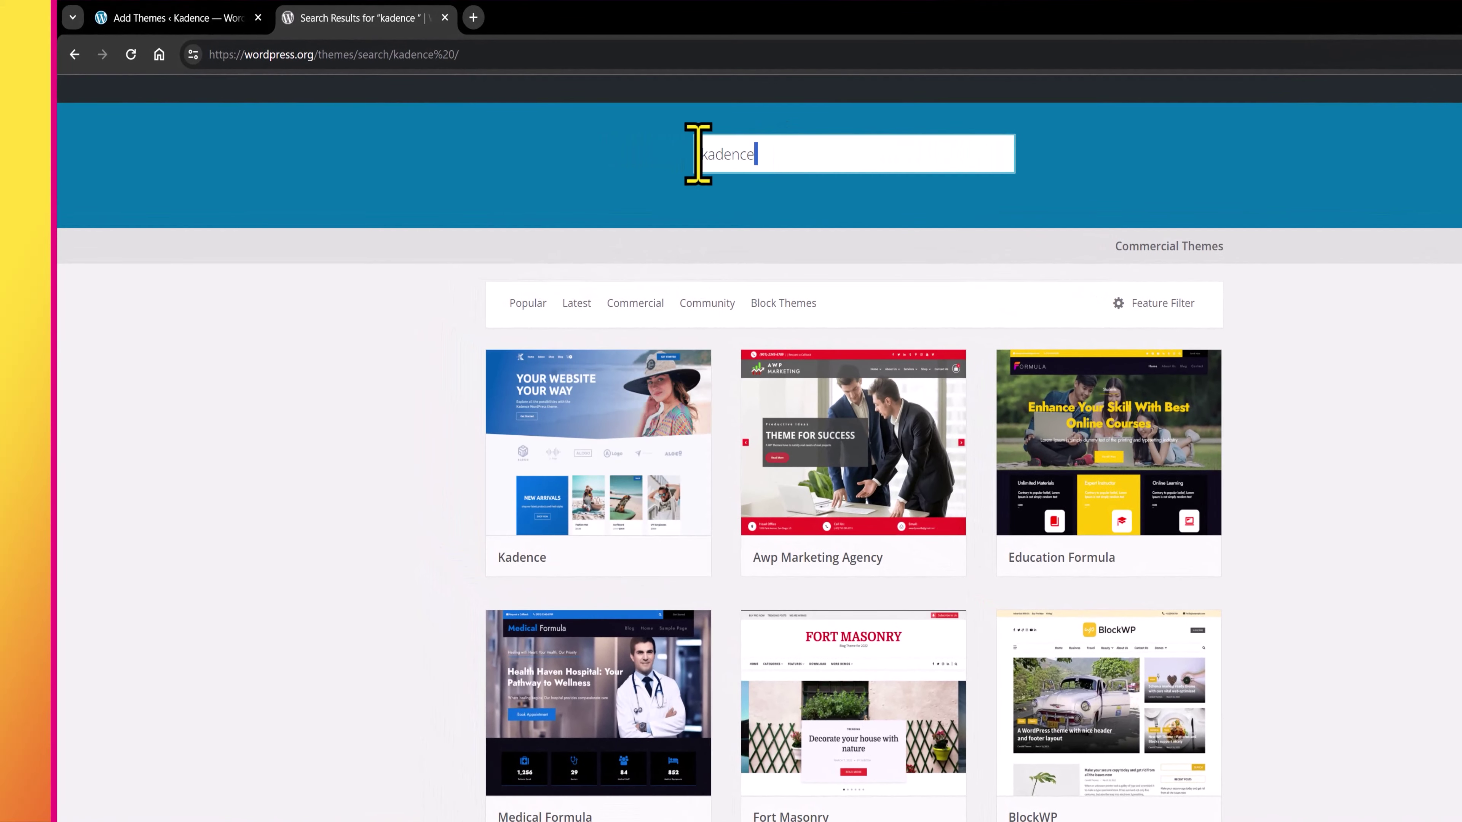
double_click(697, 154)
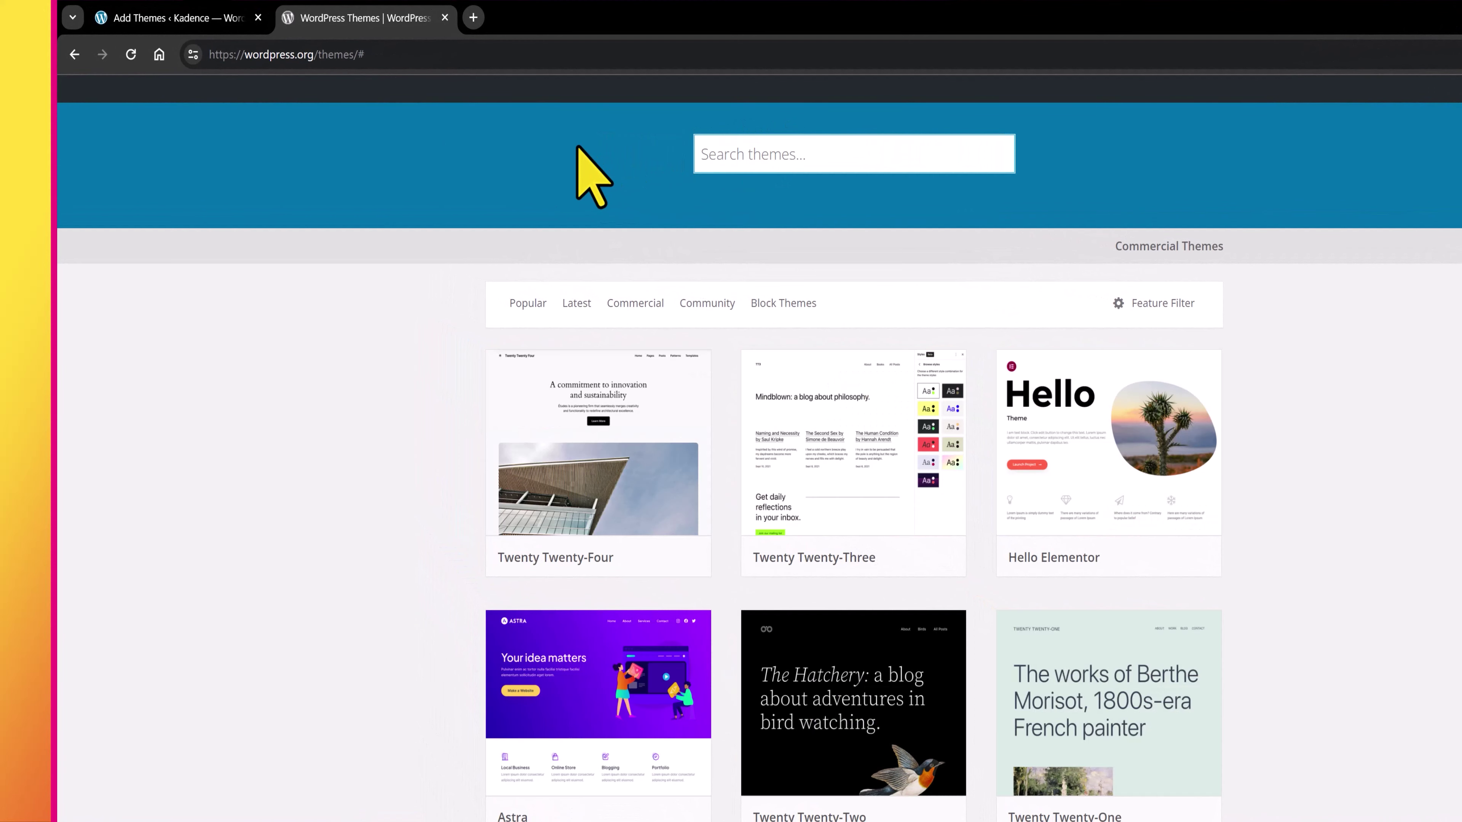
type("KADENCE")
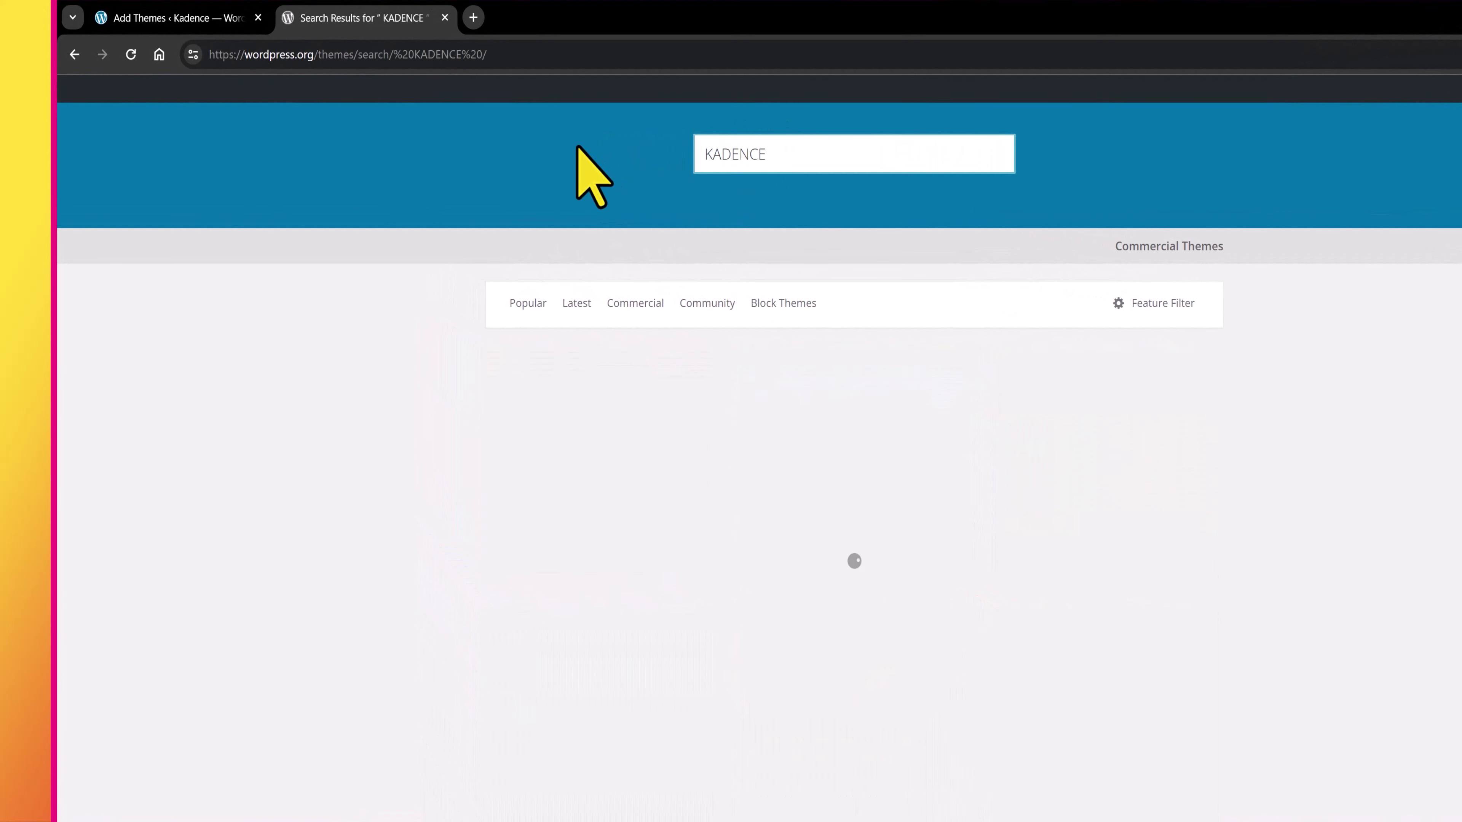
left_click(592, 446)
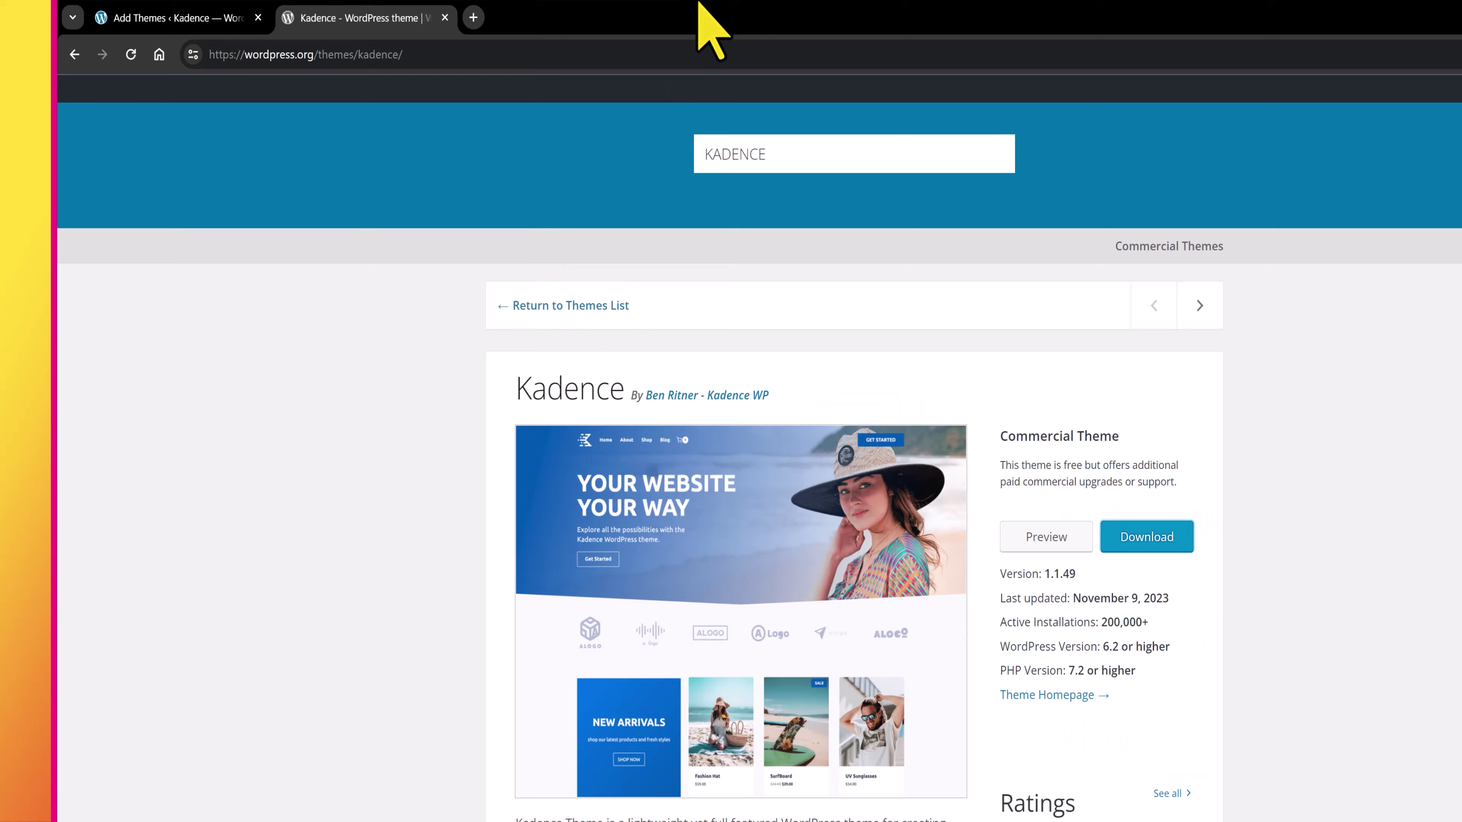
left_click_drag(1102, 628, 1157, 630)
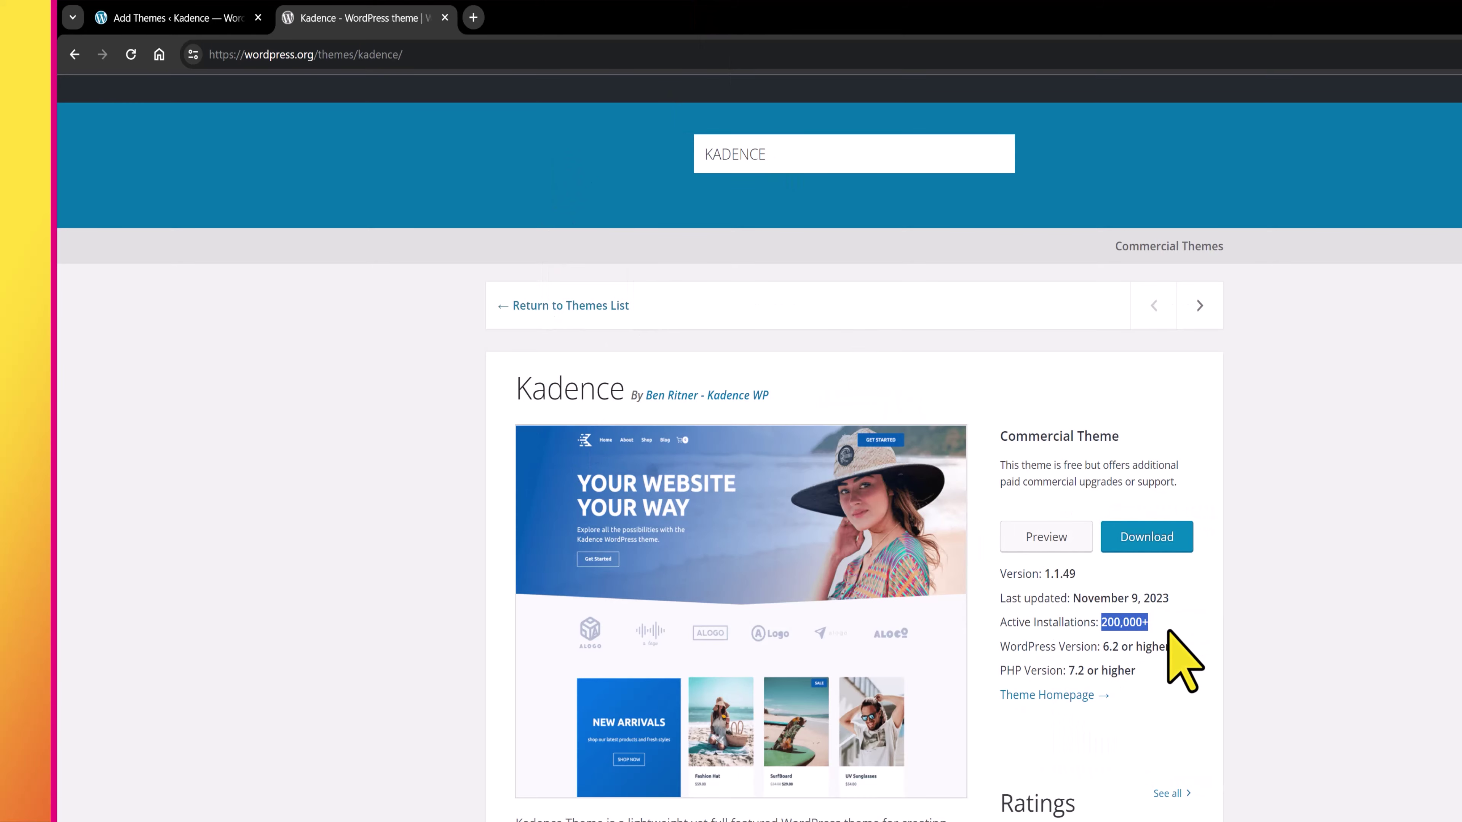
scroll(886, 638, "down", 4)
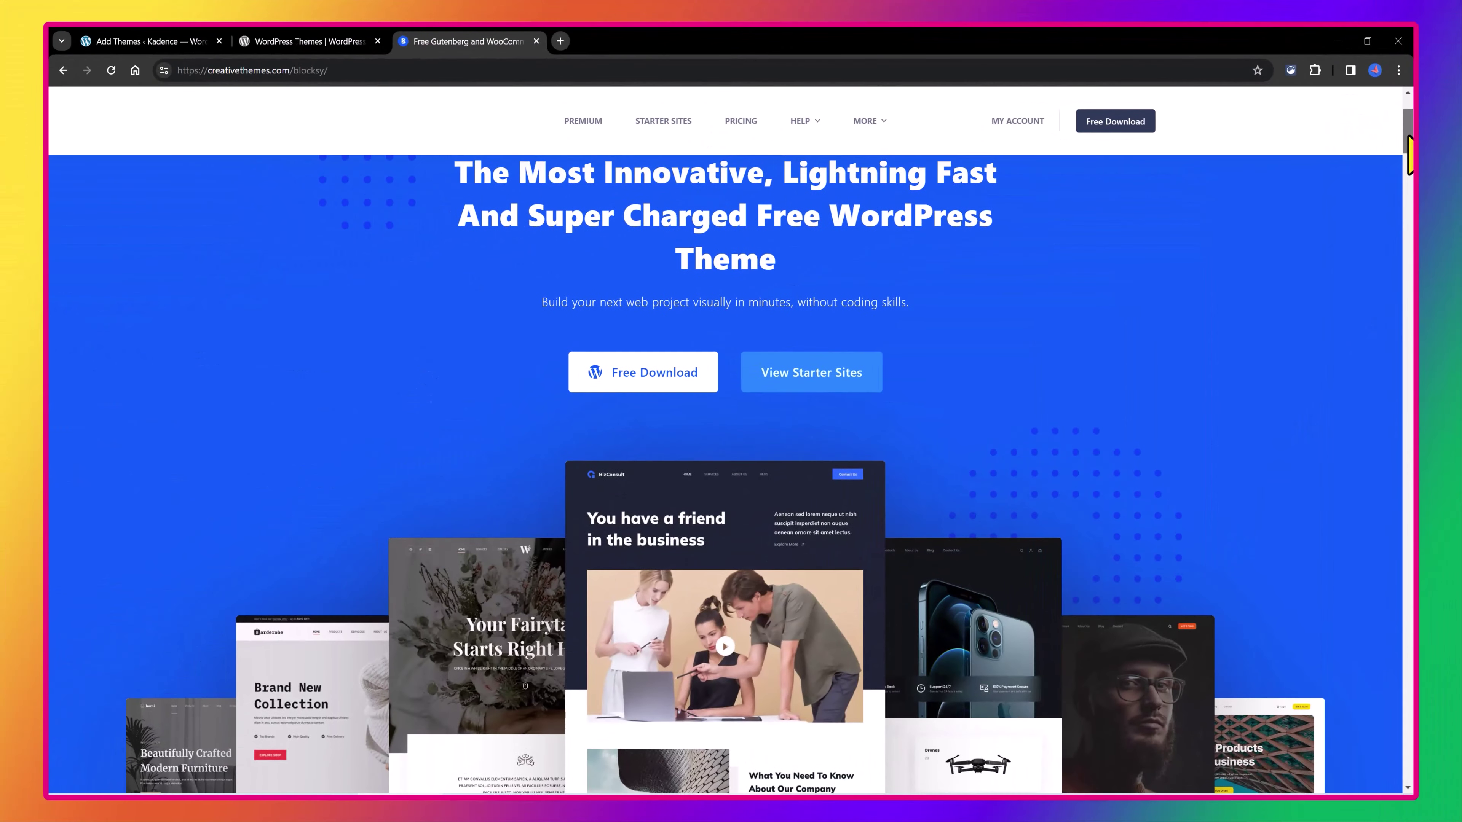
Scroll the creativethemes.com Blocksy page from the top down to Key Features.
scroll(1401, 112, "up", 1)
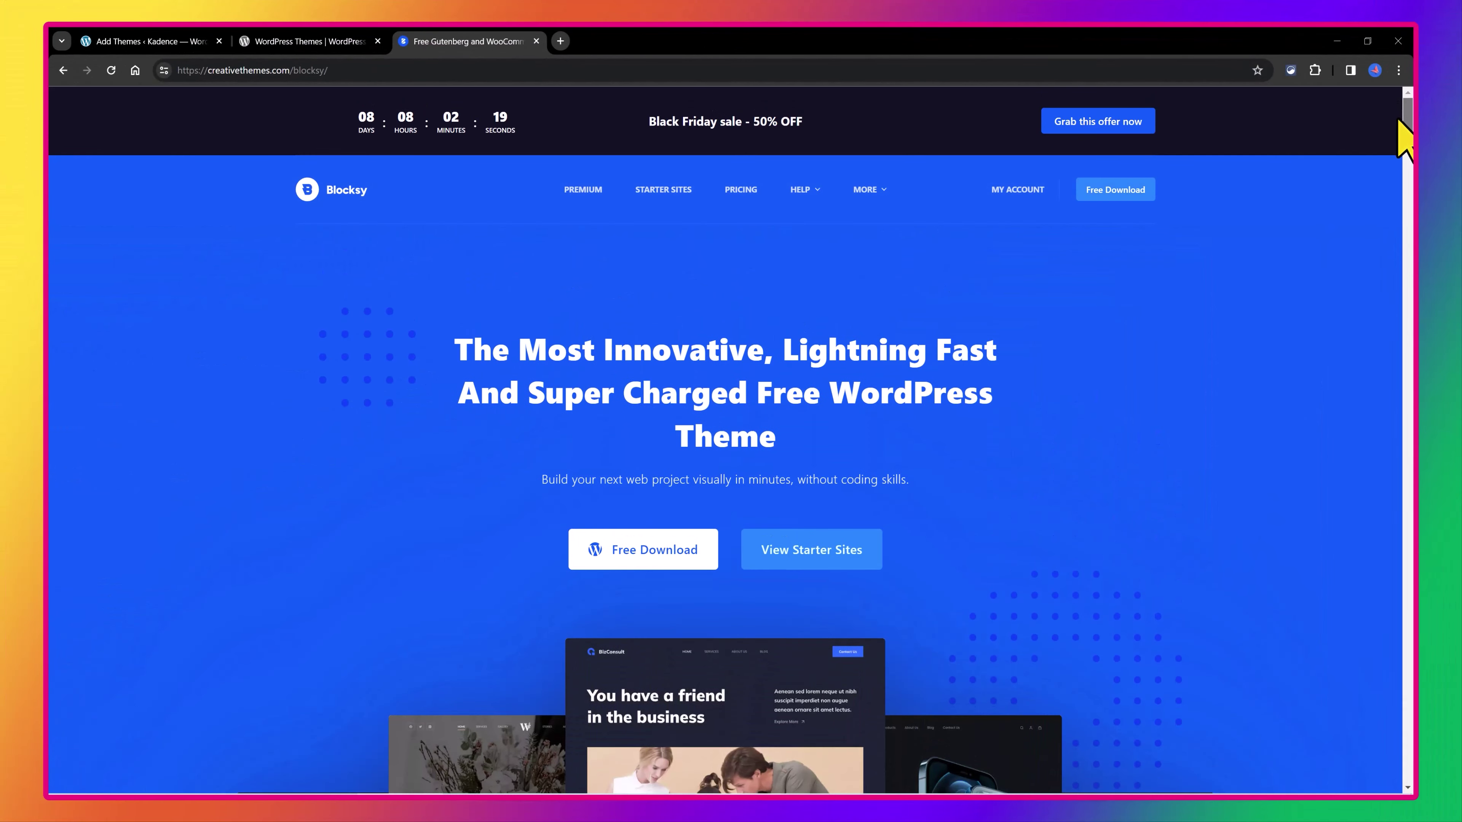
left_click_drag(1400, 124, 1384, 220)
Search the WordPress.org theme directory for Blocksy and open its card.
left_click(287, 40)
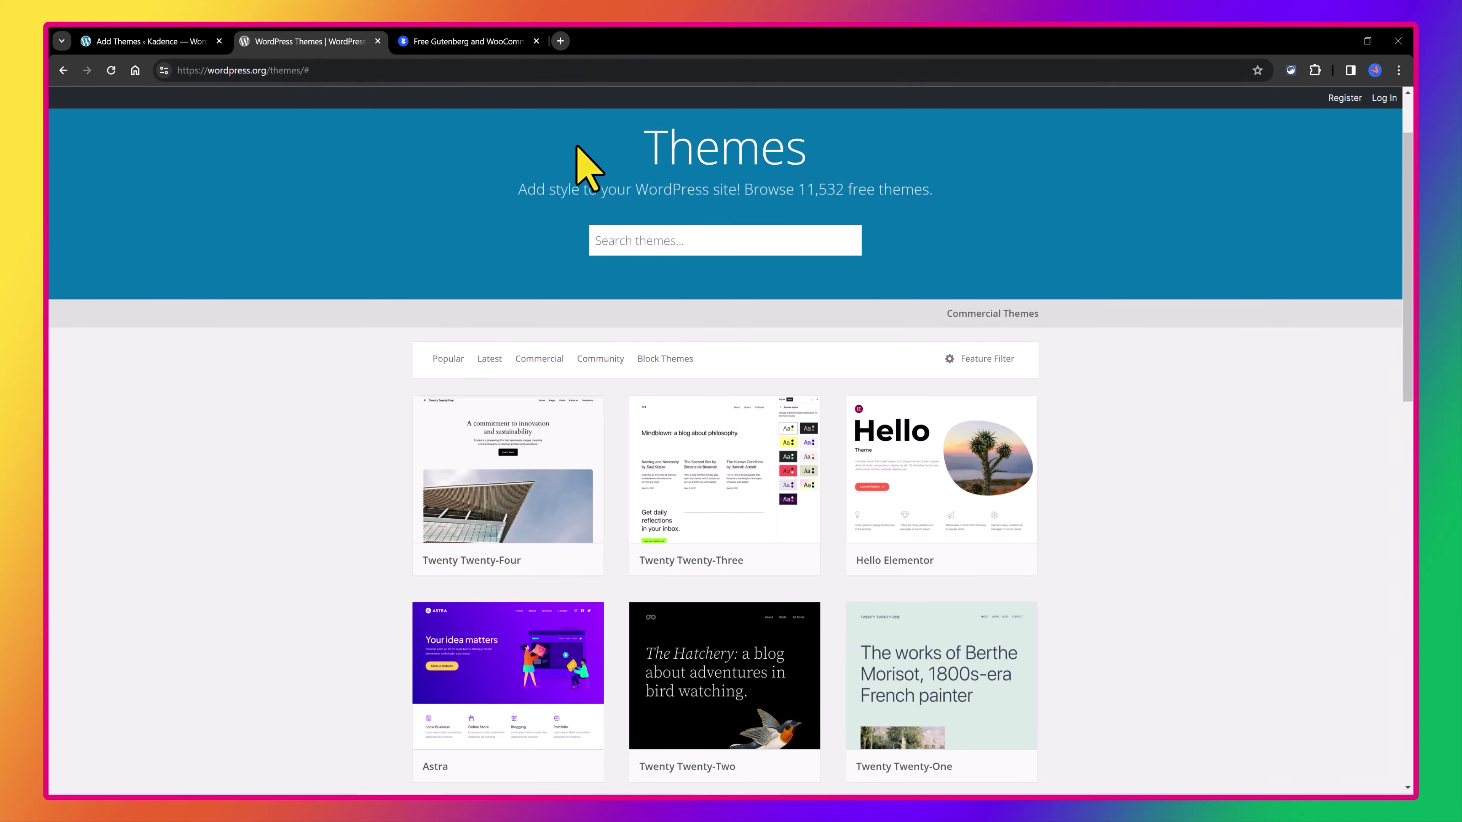
left_click(667, 250)
type("Blocksy")
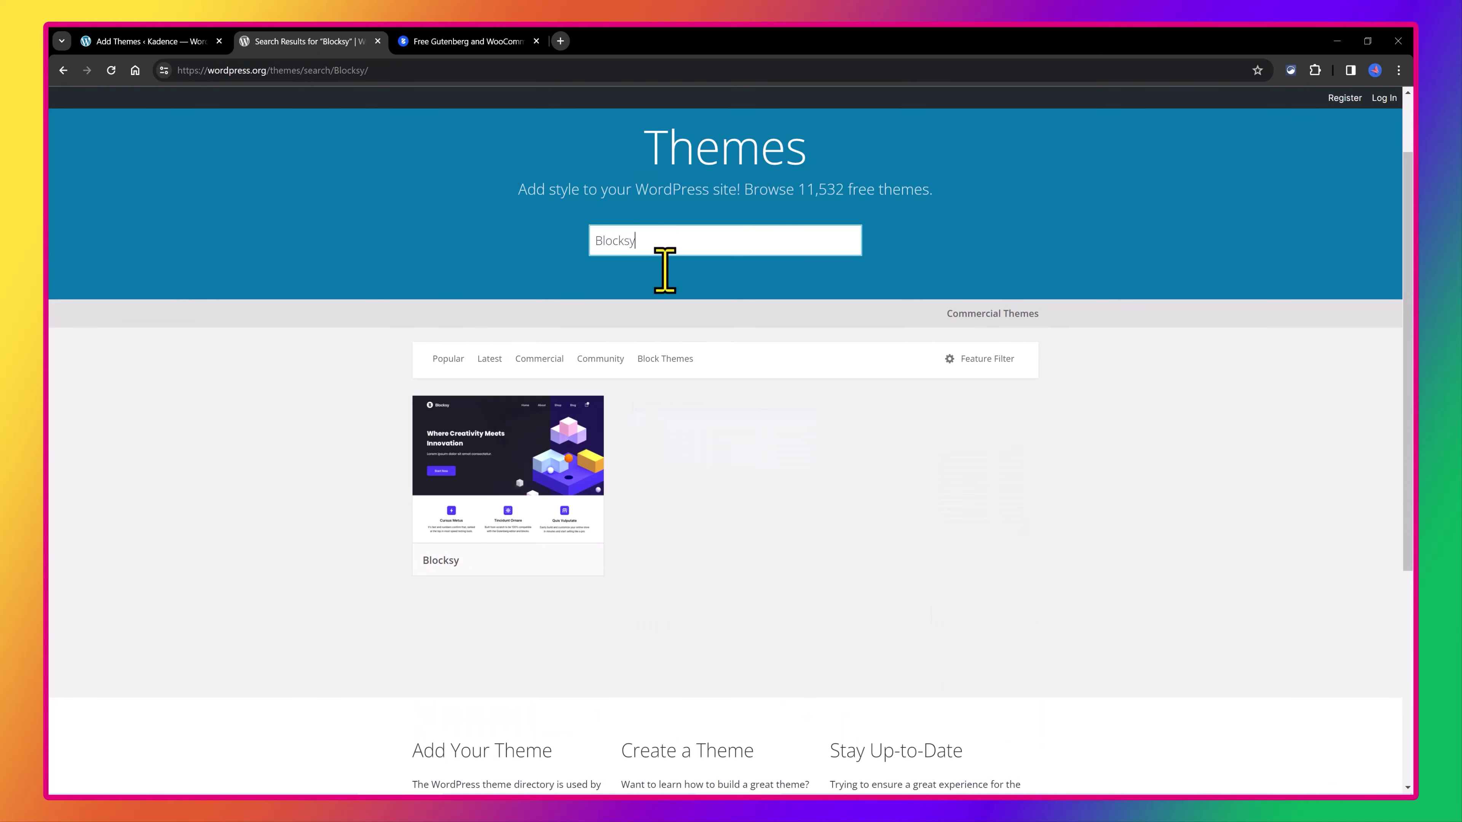
left_click(545, 471)
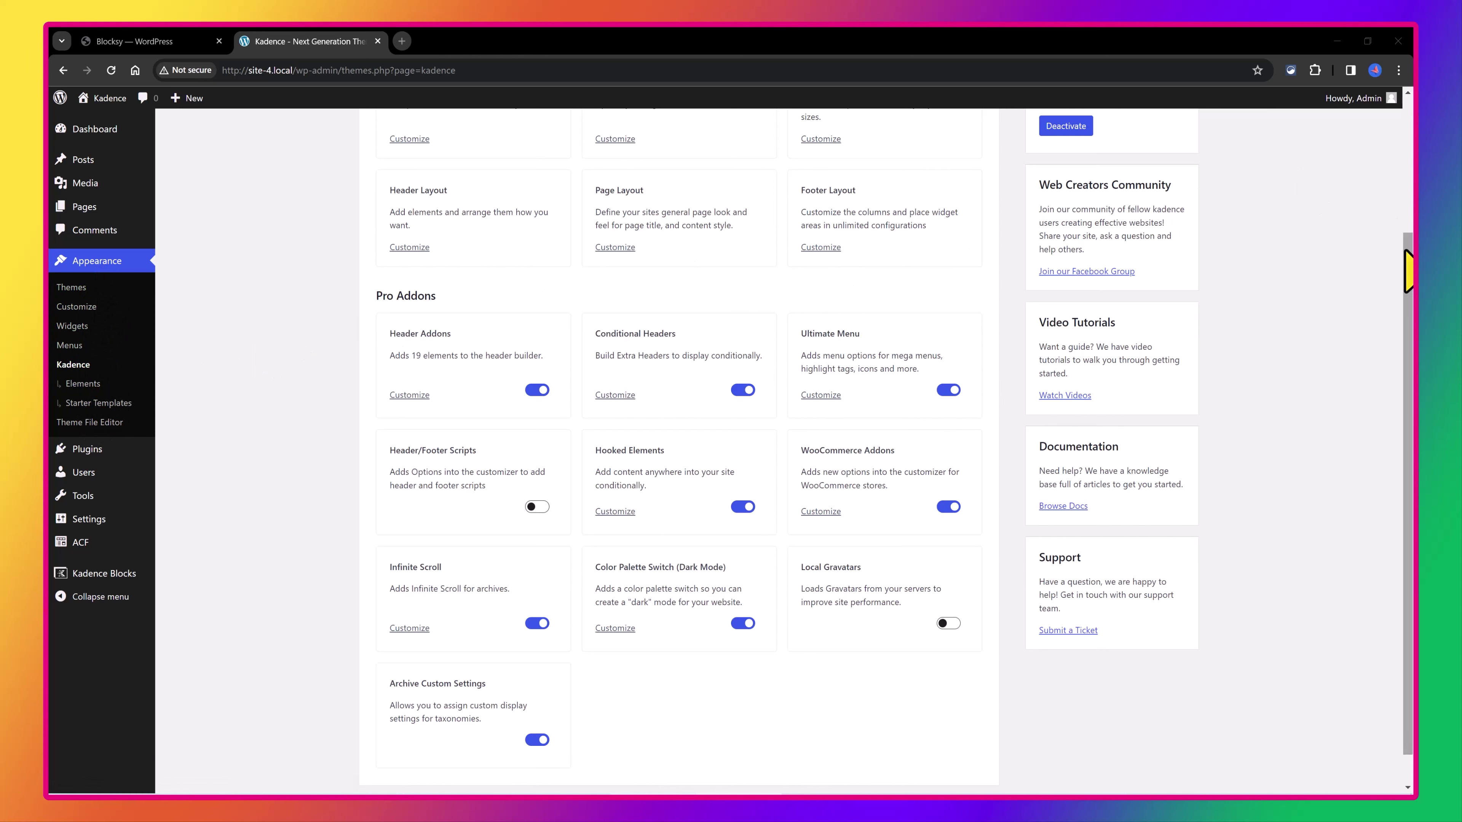
Toggle the Local Gravatars addon on Kadence's Pro Addons page.
left_click_drag(1408, 262, 1408, 131)
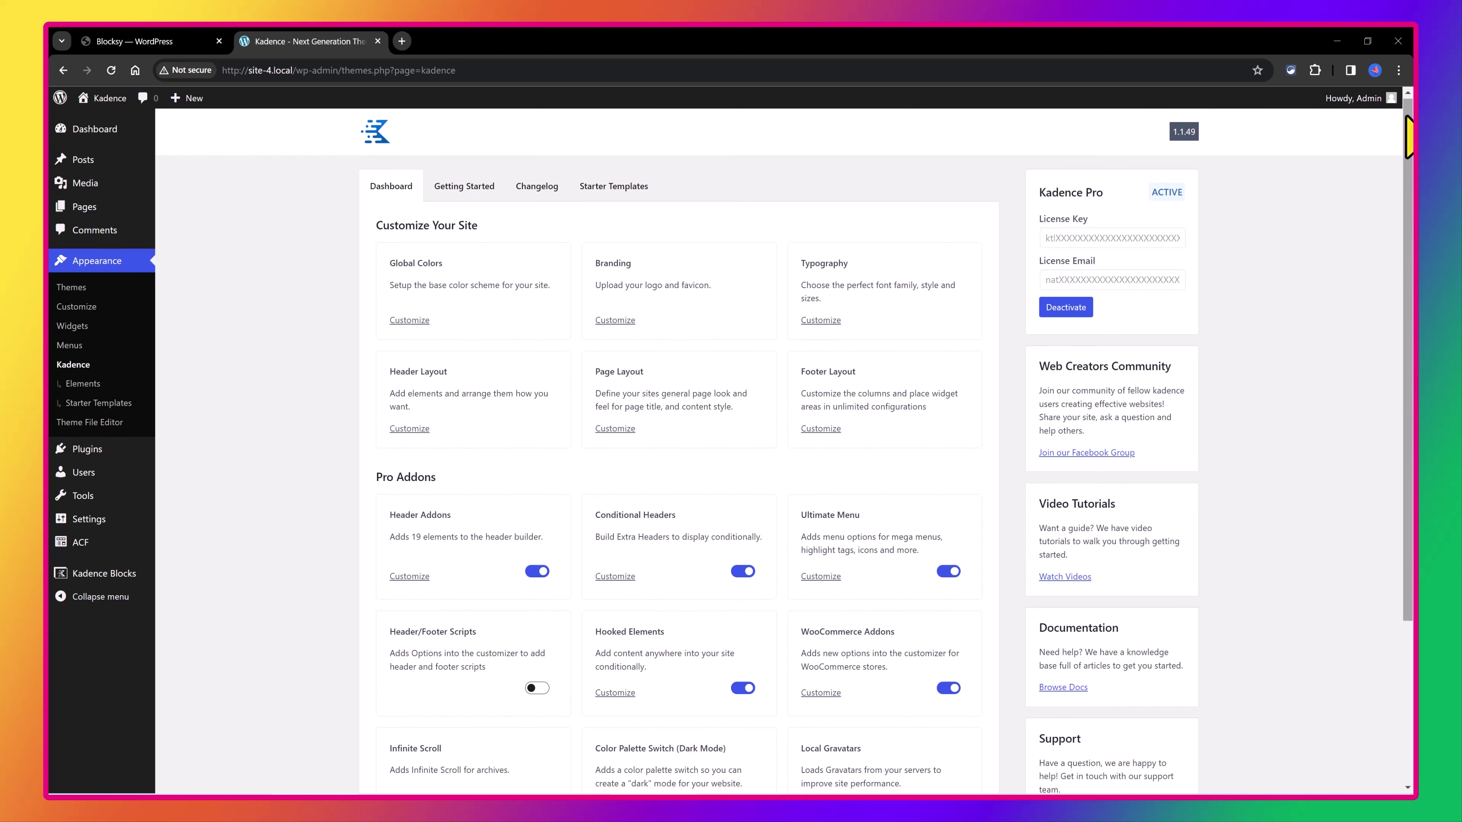
scroll(719, 524, "down", 4)
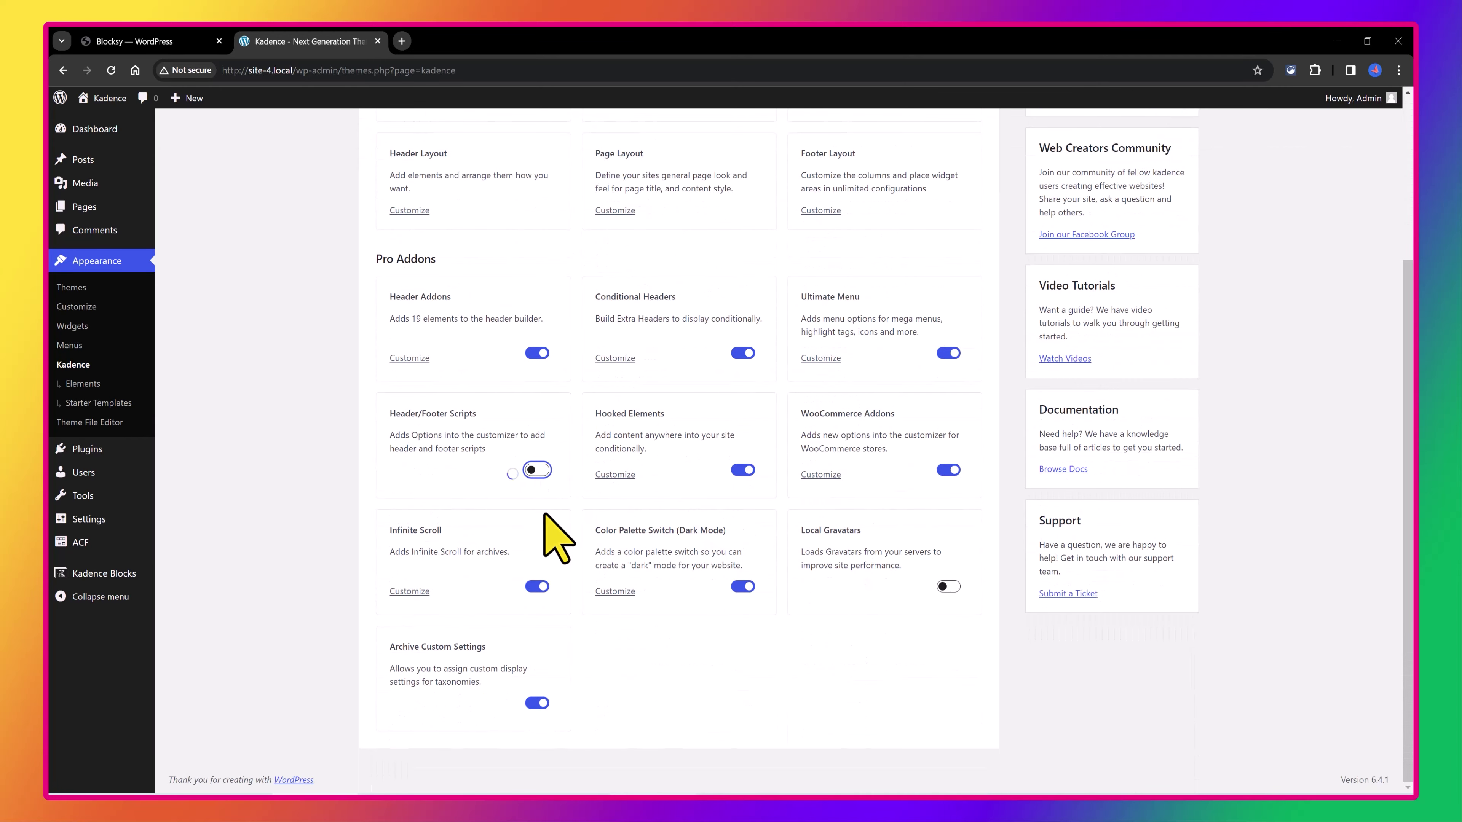
left_click(946, 586)
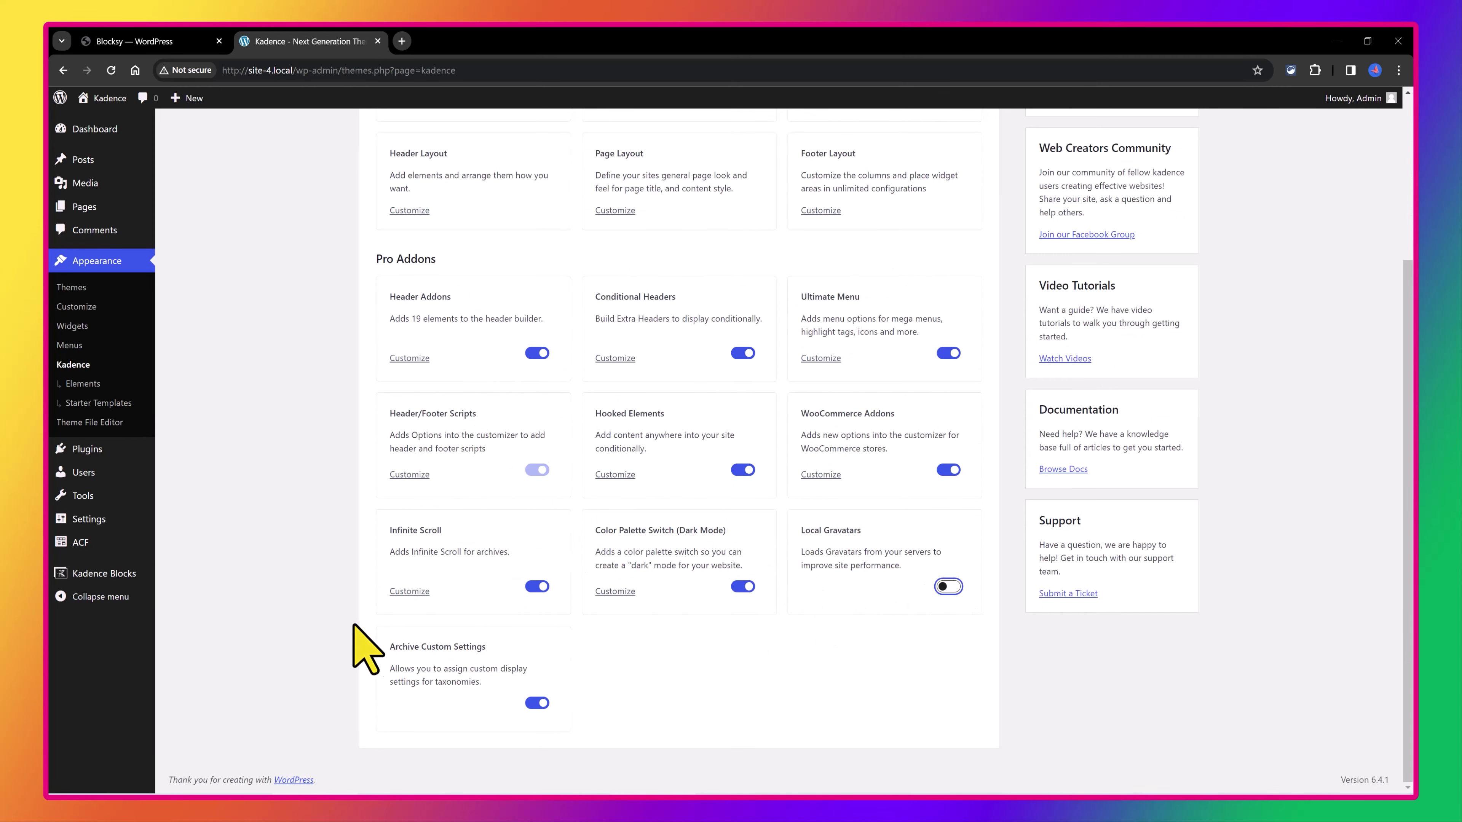
scroll(285, 585, "up", 4)
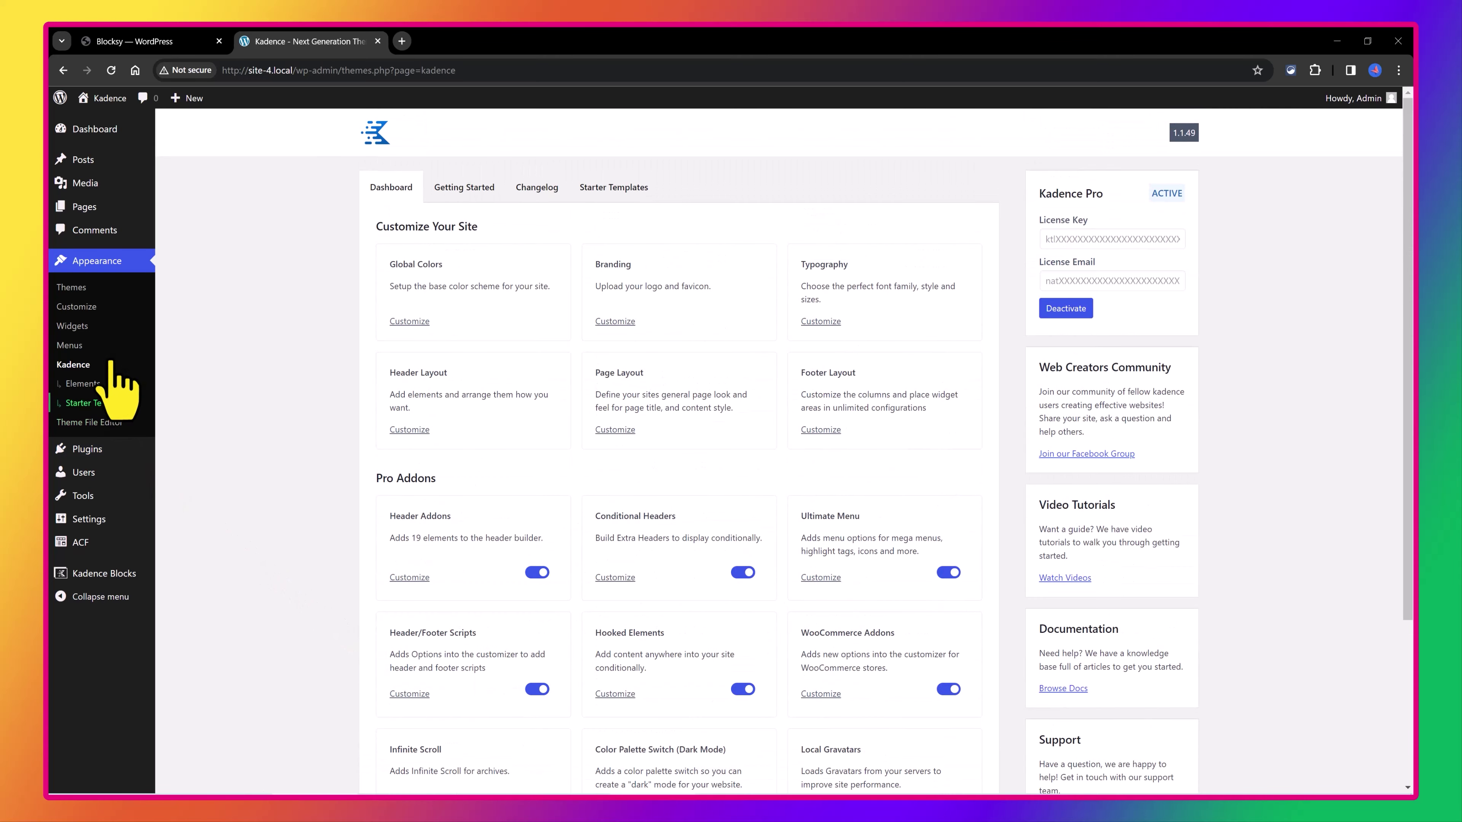
Open the Blocksy site's Blocksy dashboard and show its Extensions tab.
left_click(161, 40)
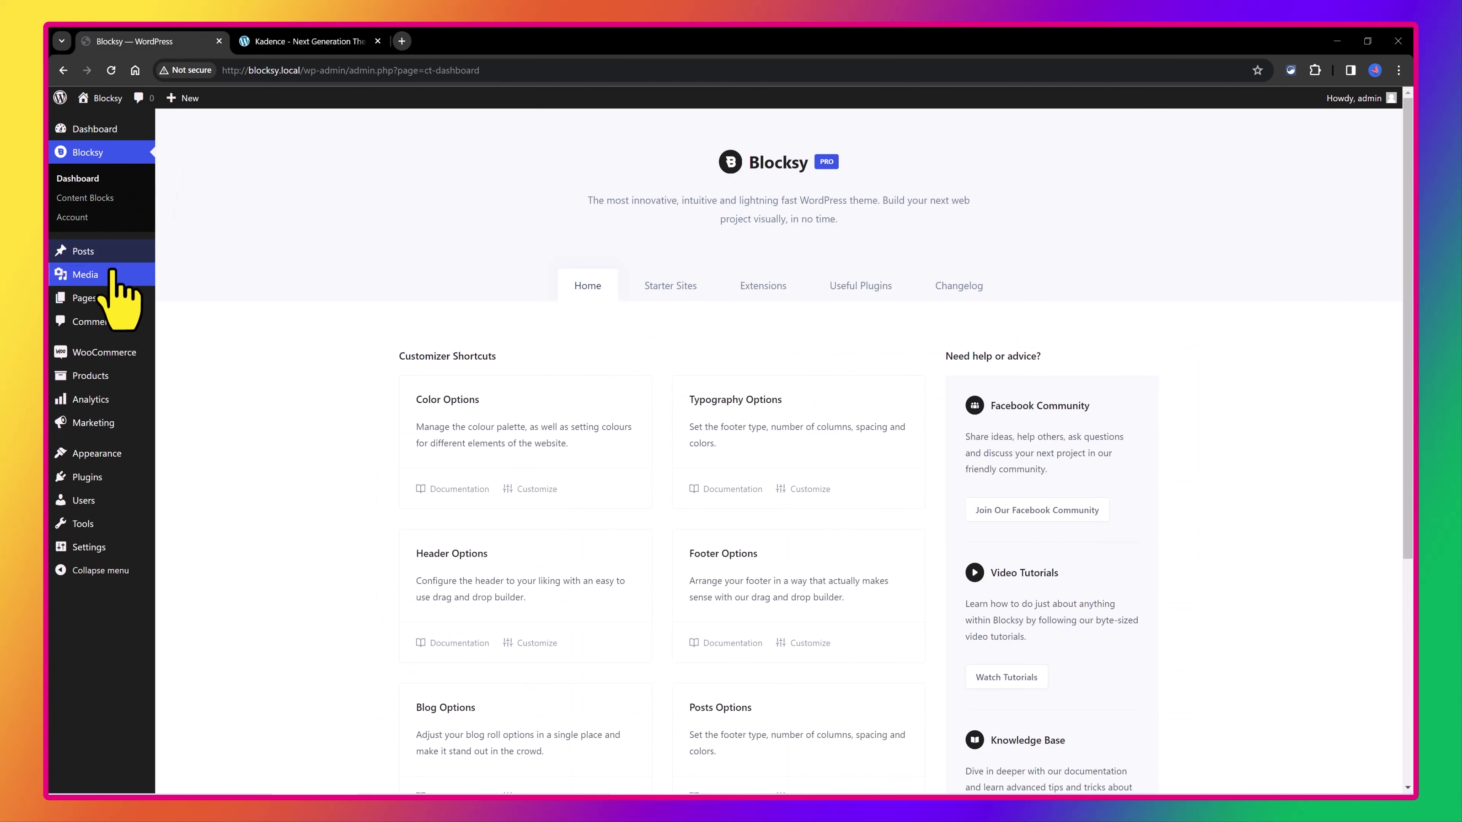
left_click(79, 178)
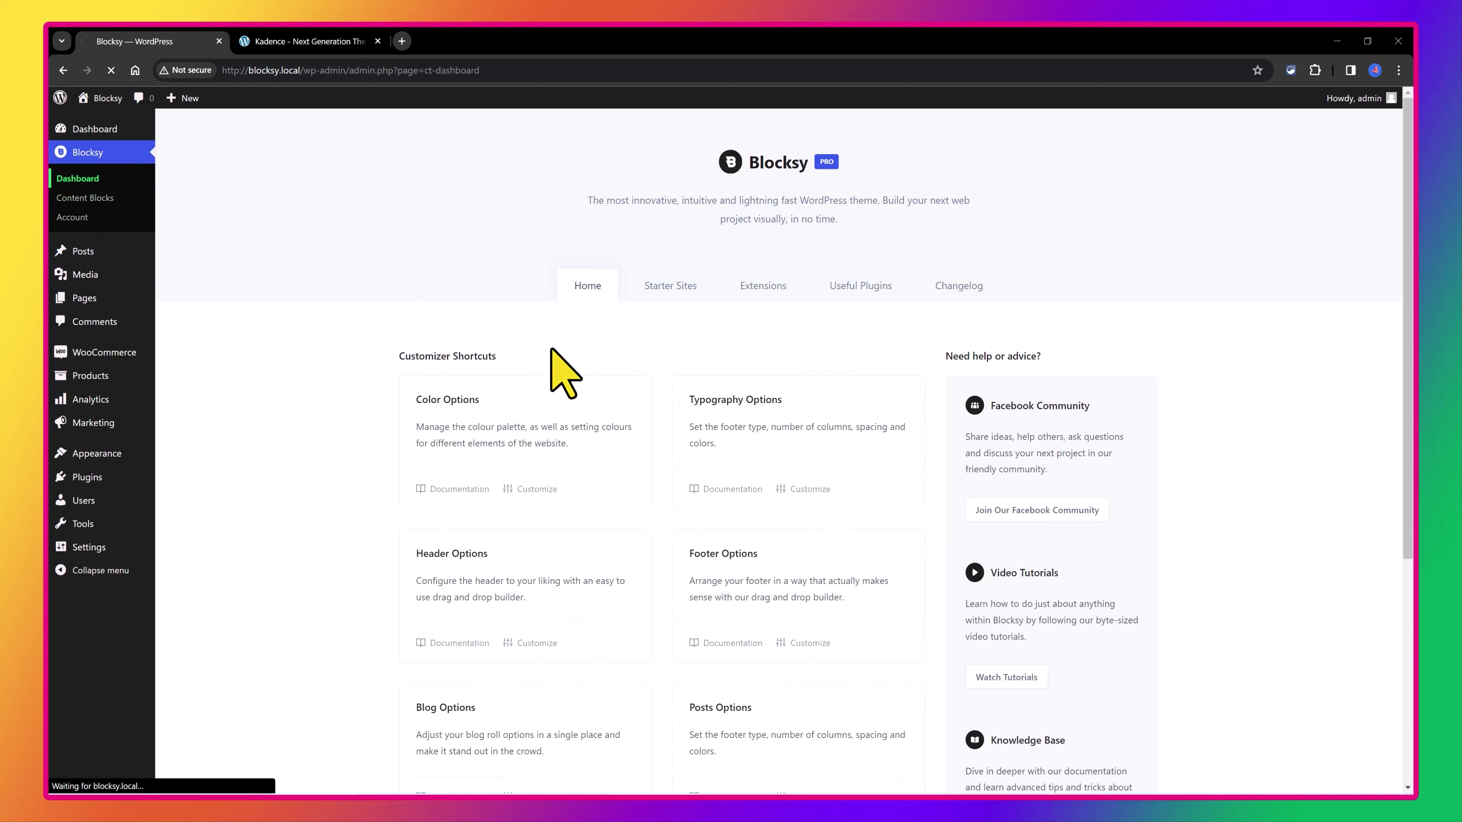
left_click(771, 287)
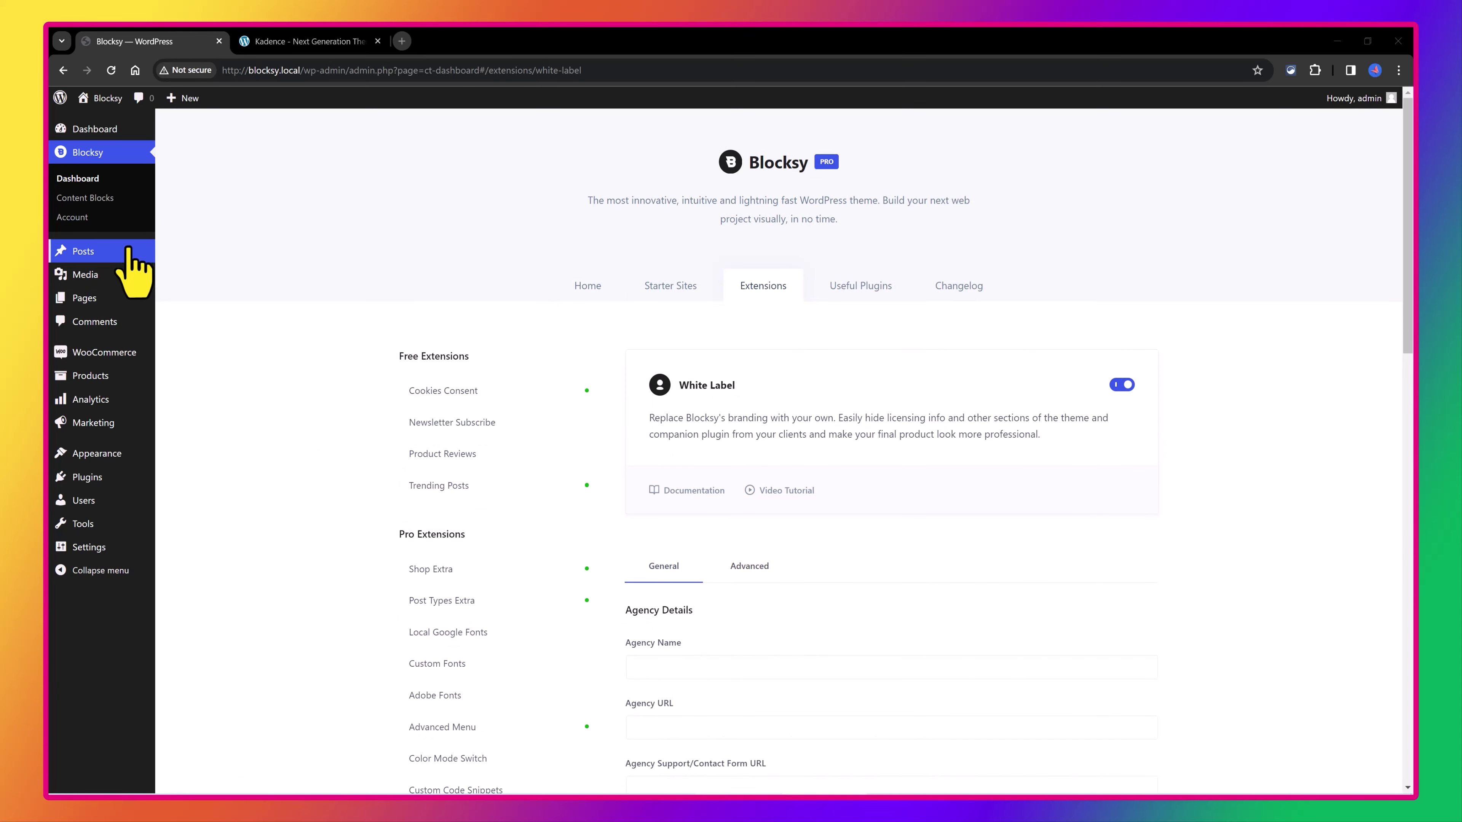
Scroll through Blocksy's Starter Sites grid, including Daily News, Restaurant and Wood.
left_click(673, 287)
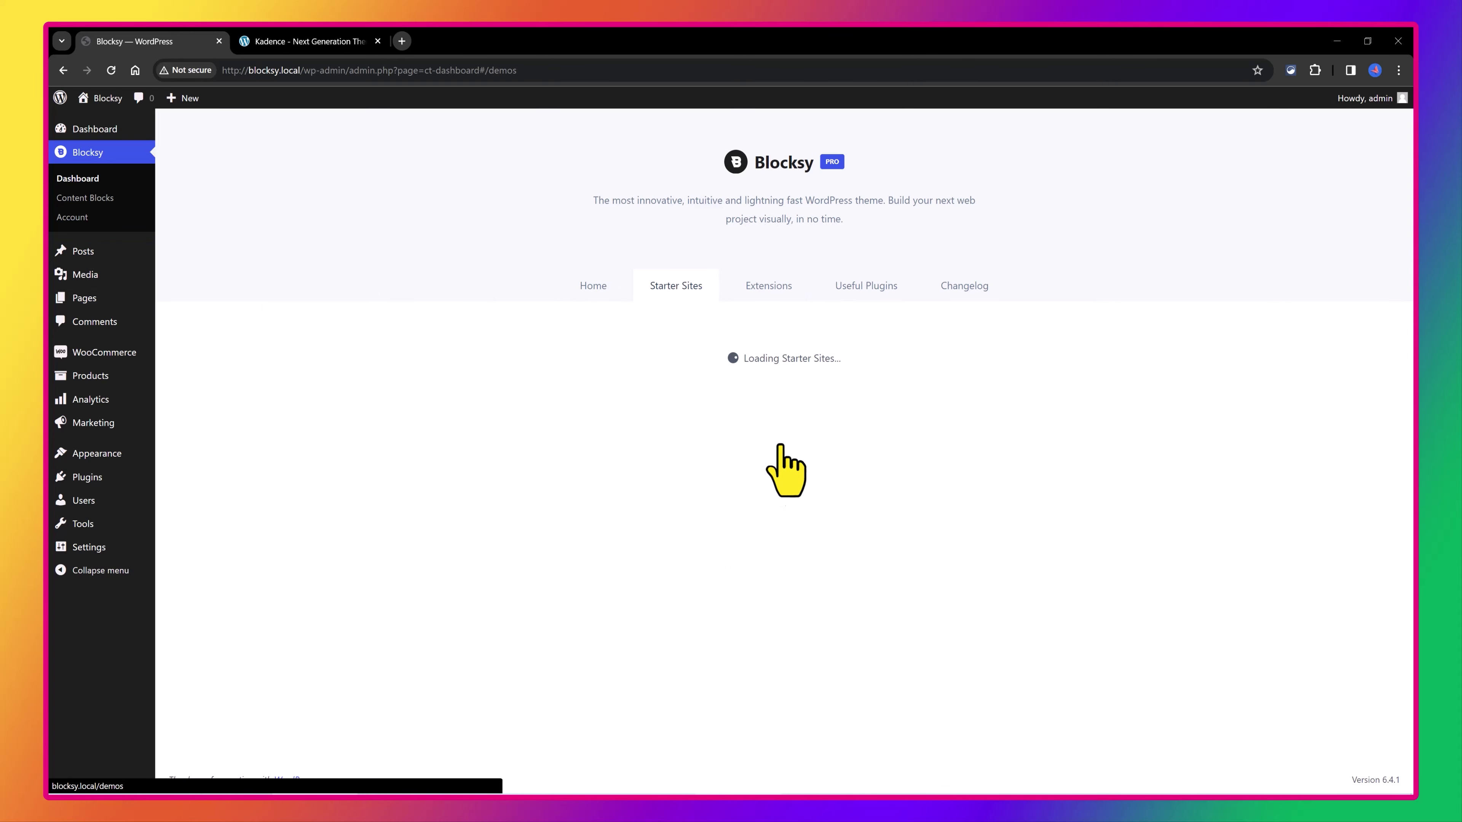
scroll(652, 512, "down", 3)
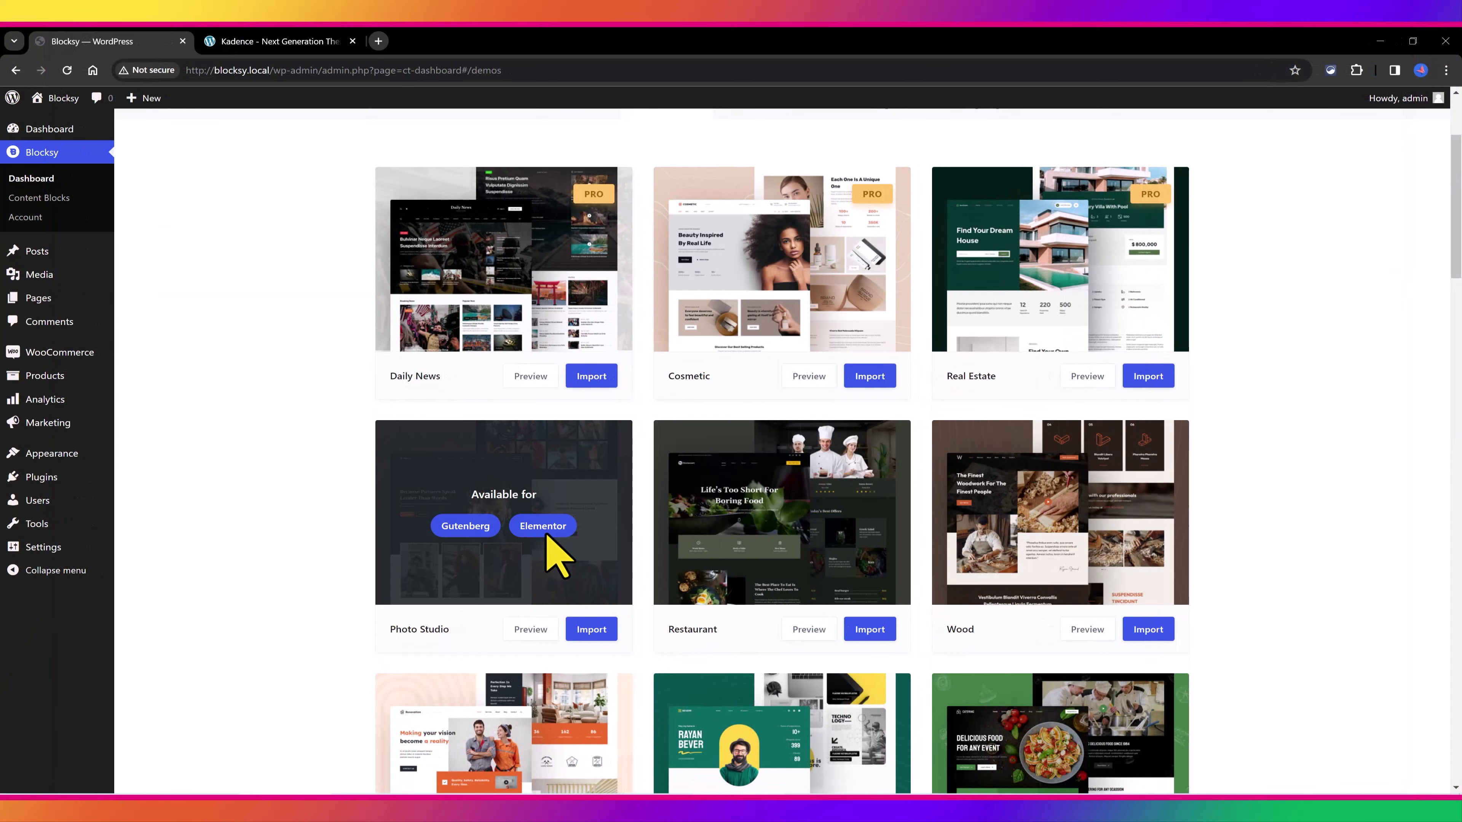
scroll(978, 558, "down", 2)
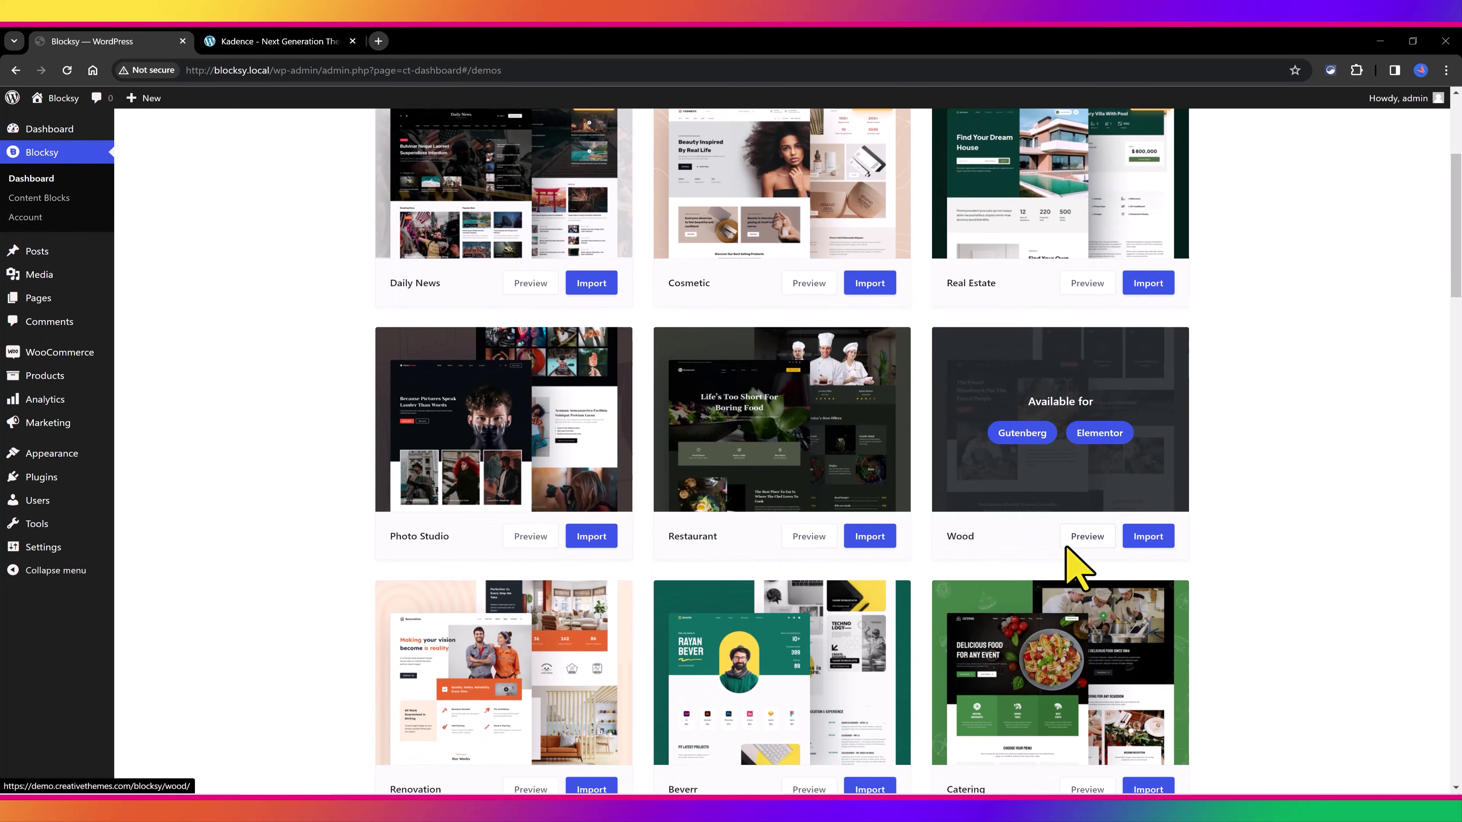
scroll(1066, 547, "down", 3)
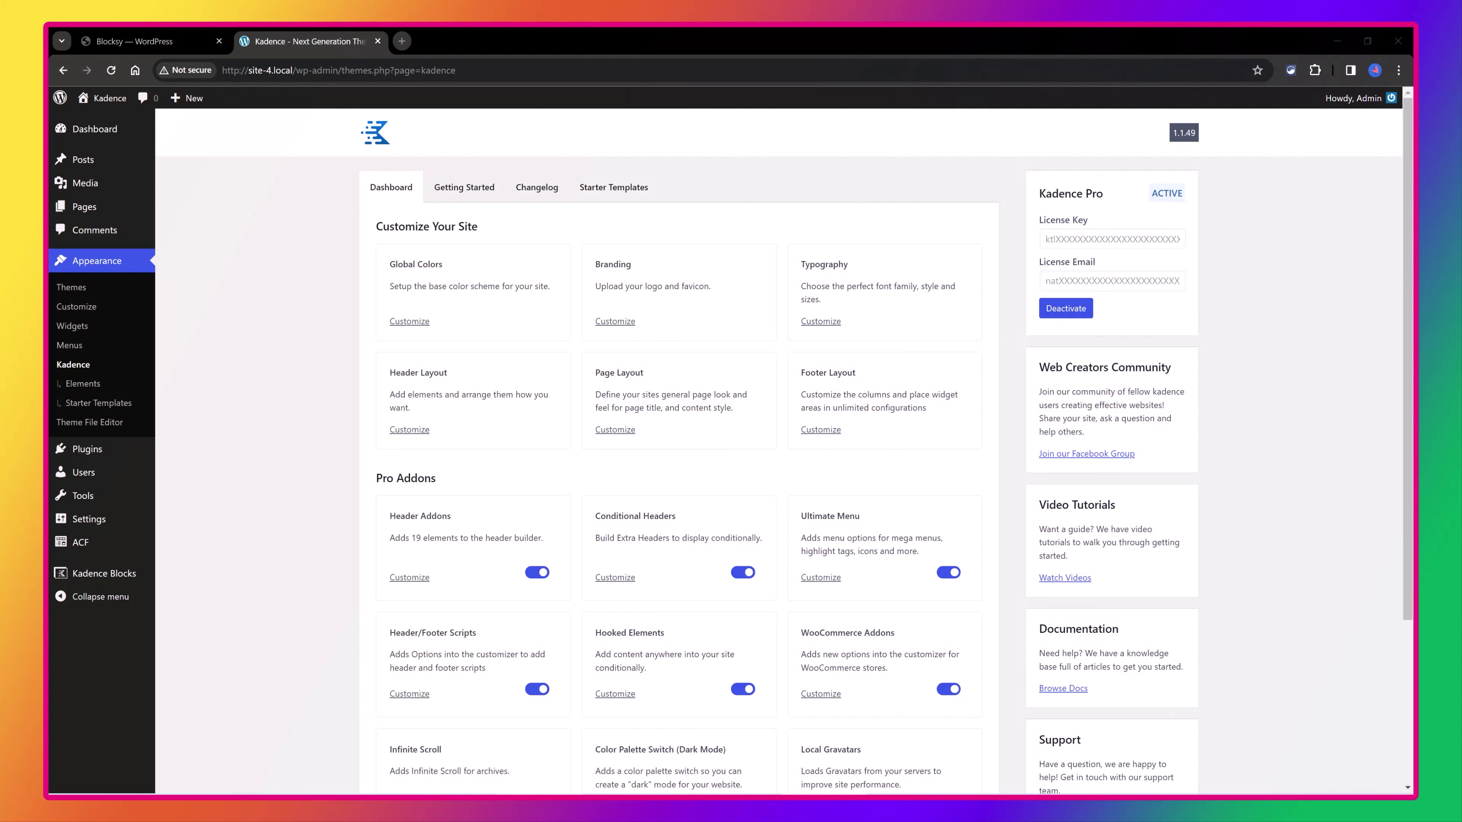
Open Kadence Starter Templates and check its Free & Pro and All category filters.
left_click(613, 187)
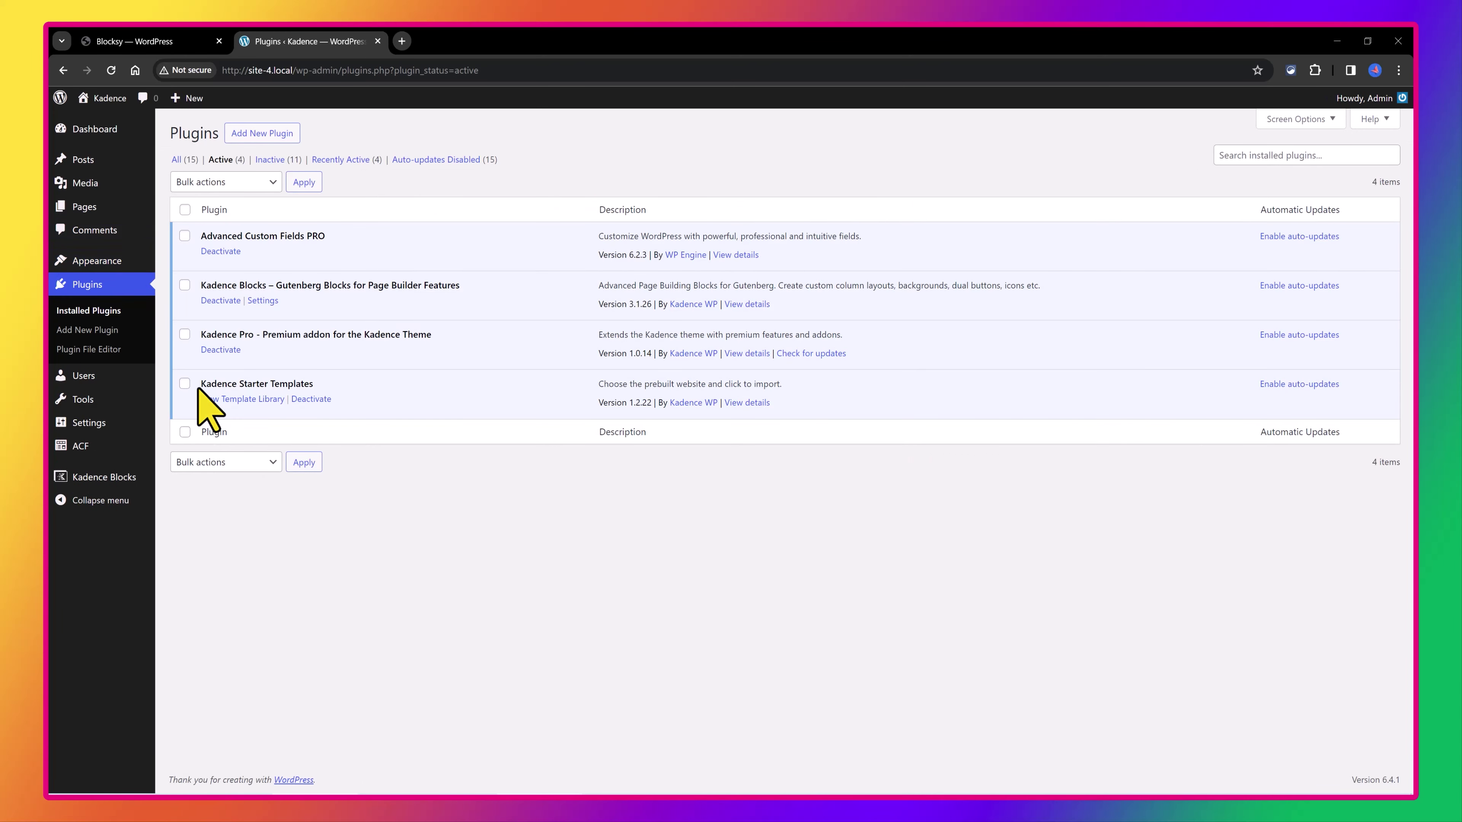
left_click_drag(201, 383, 355, 381)
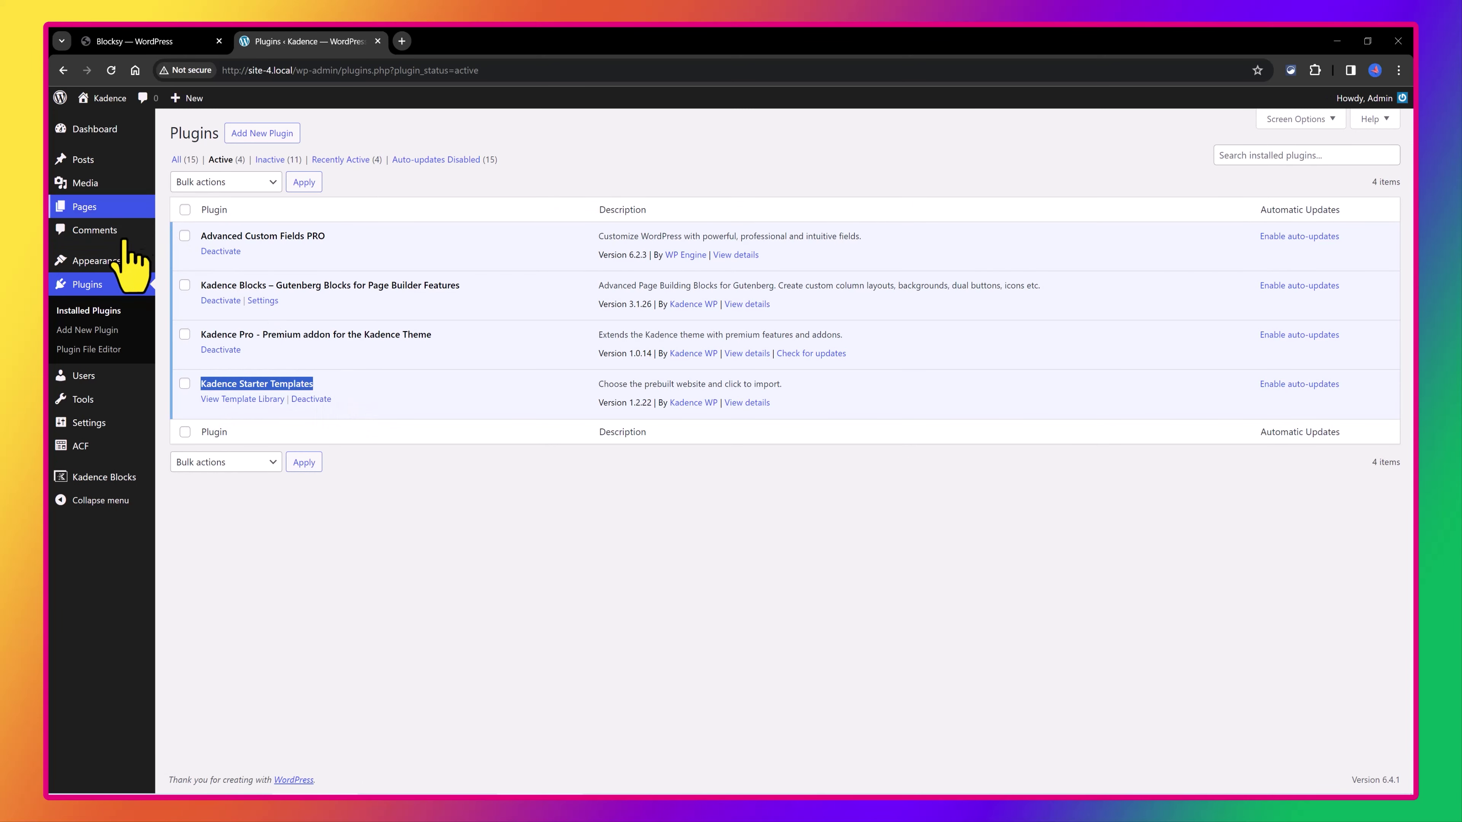
left_click(195, 378)
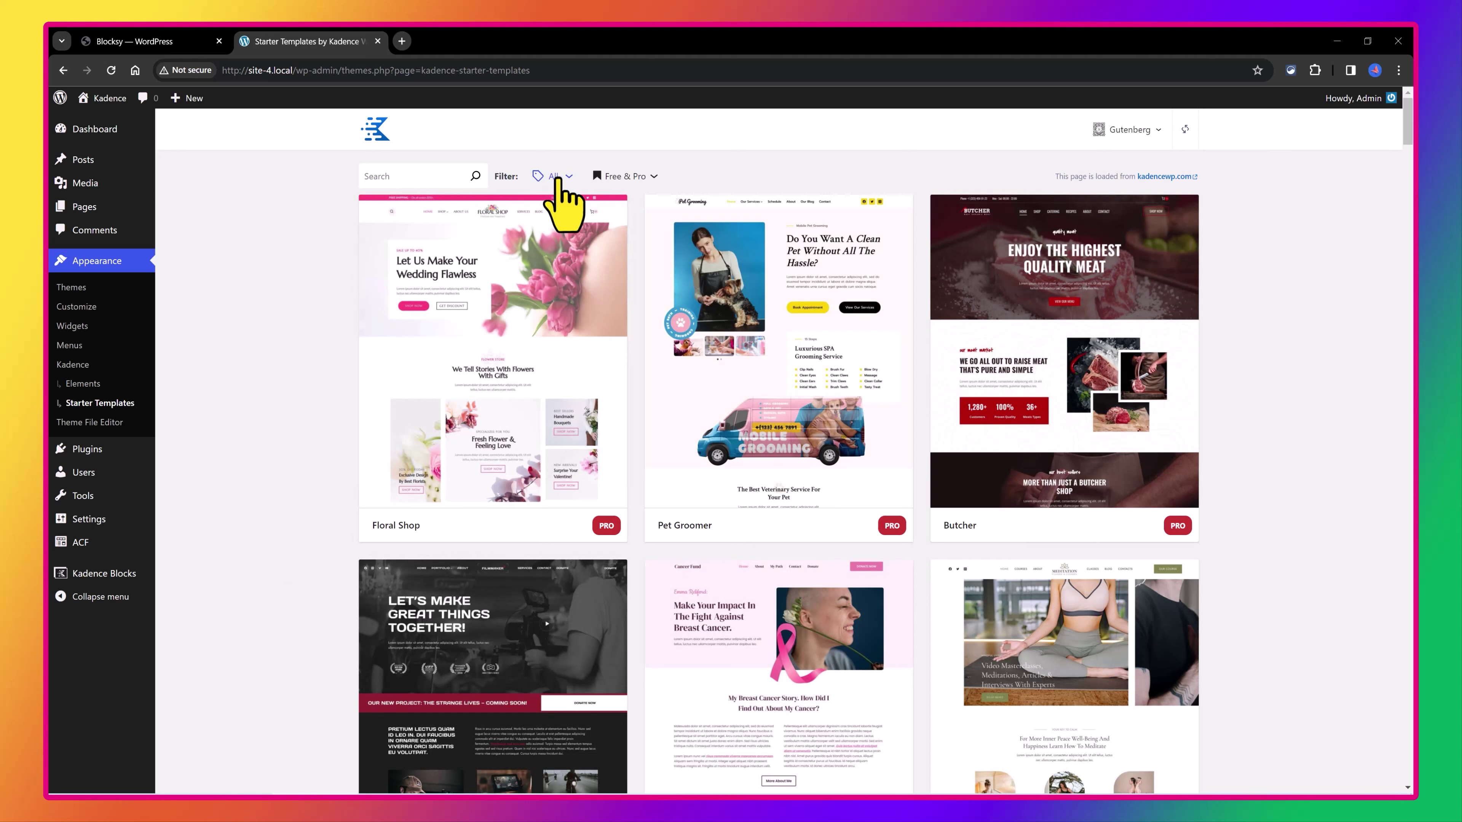
left_click(645, 176)
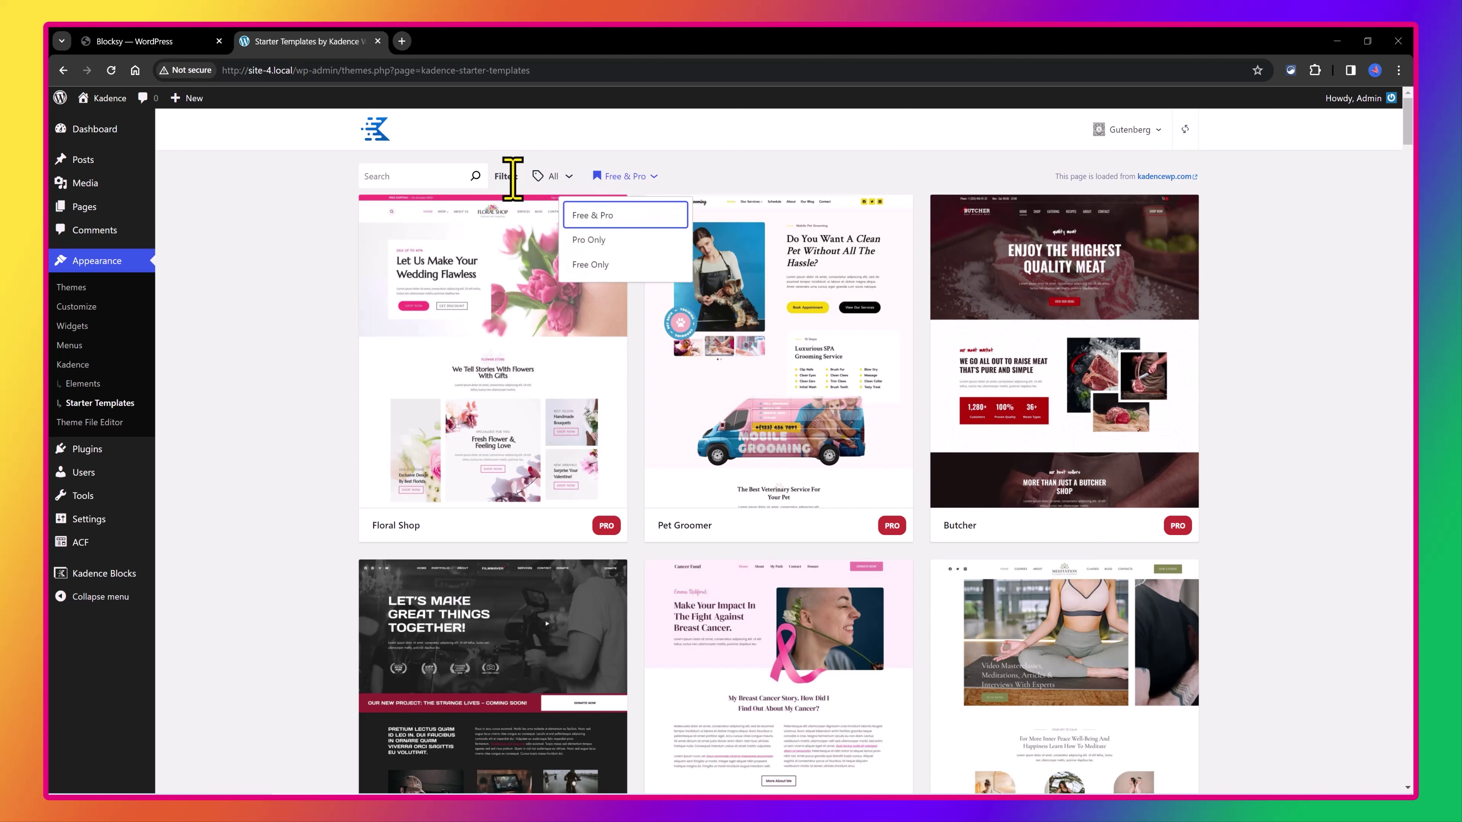
left_click(562, 177)
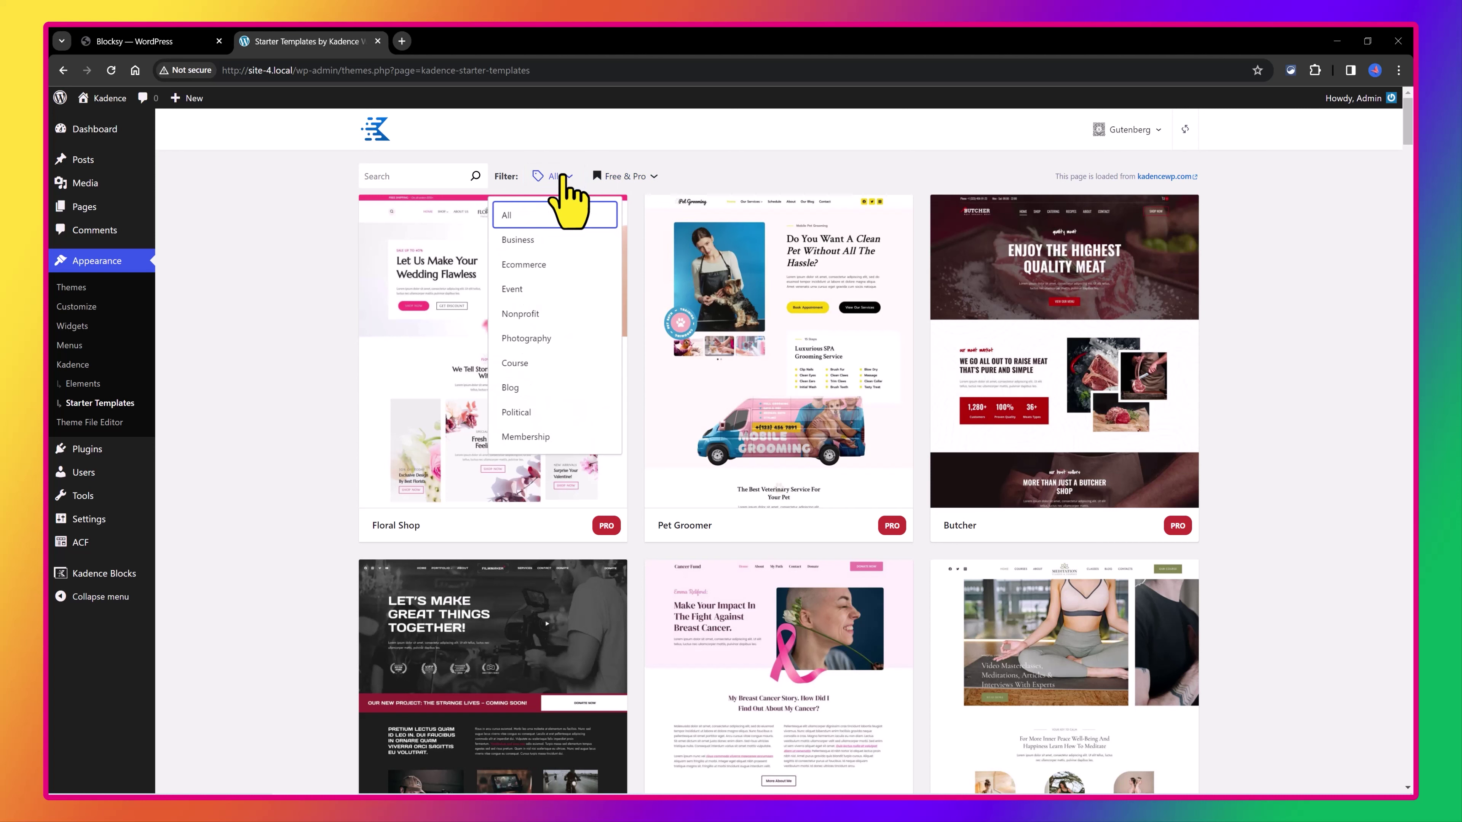
left_click(378, 177)
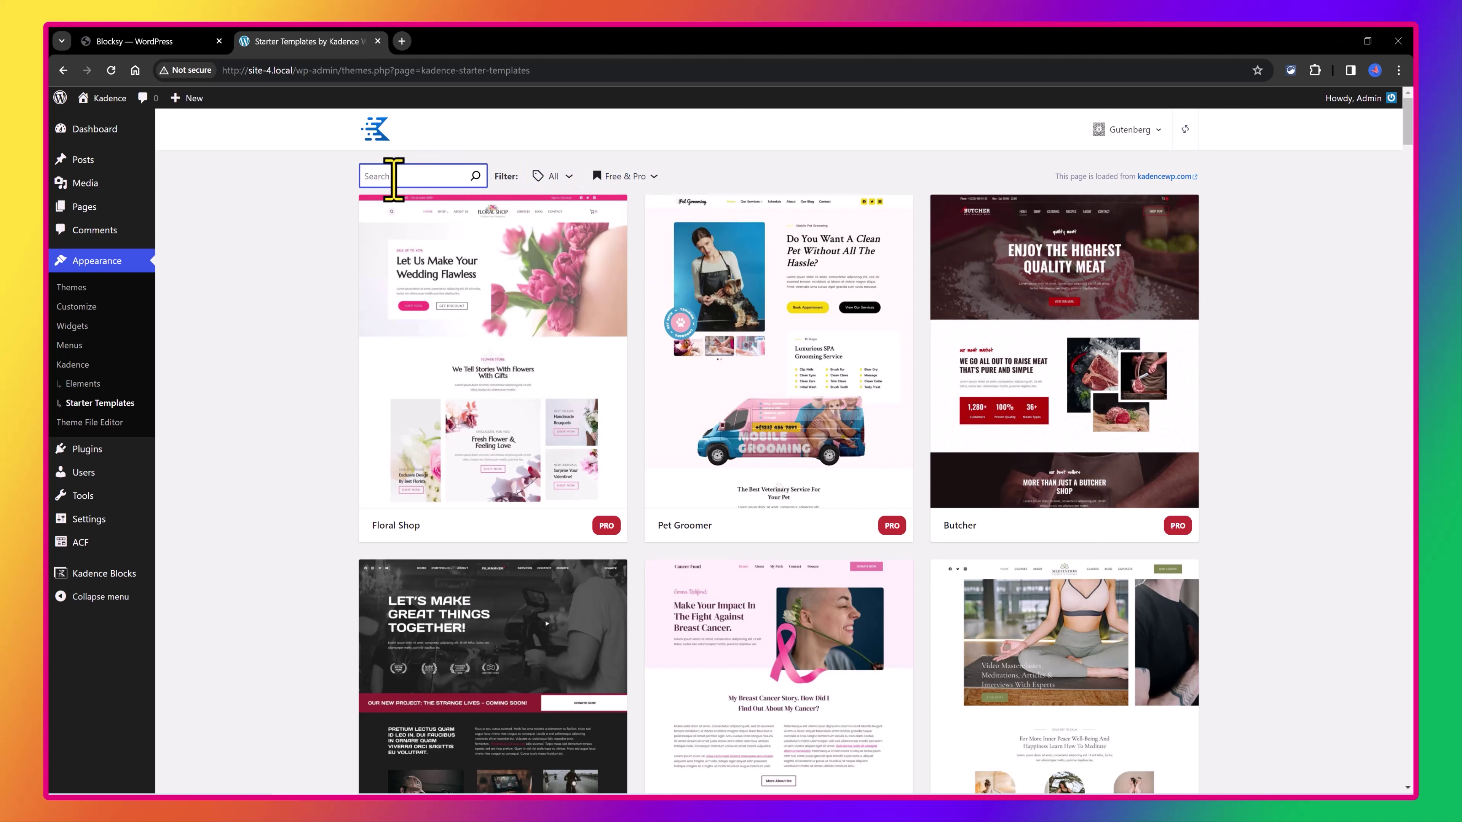
Check which page builders Kadence starter templates support, then preview the Interior Design template.
left_click(1157, 131)
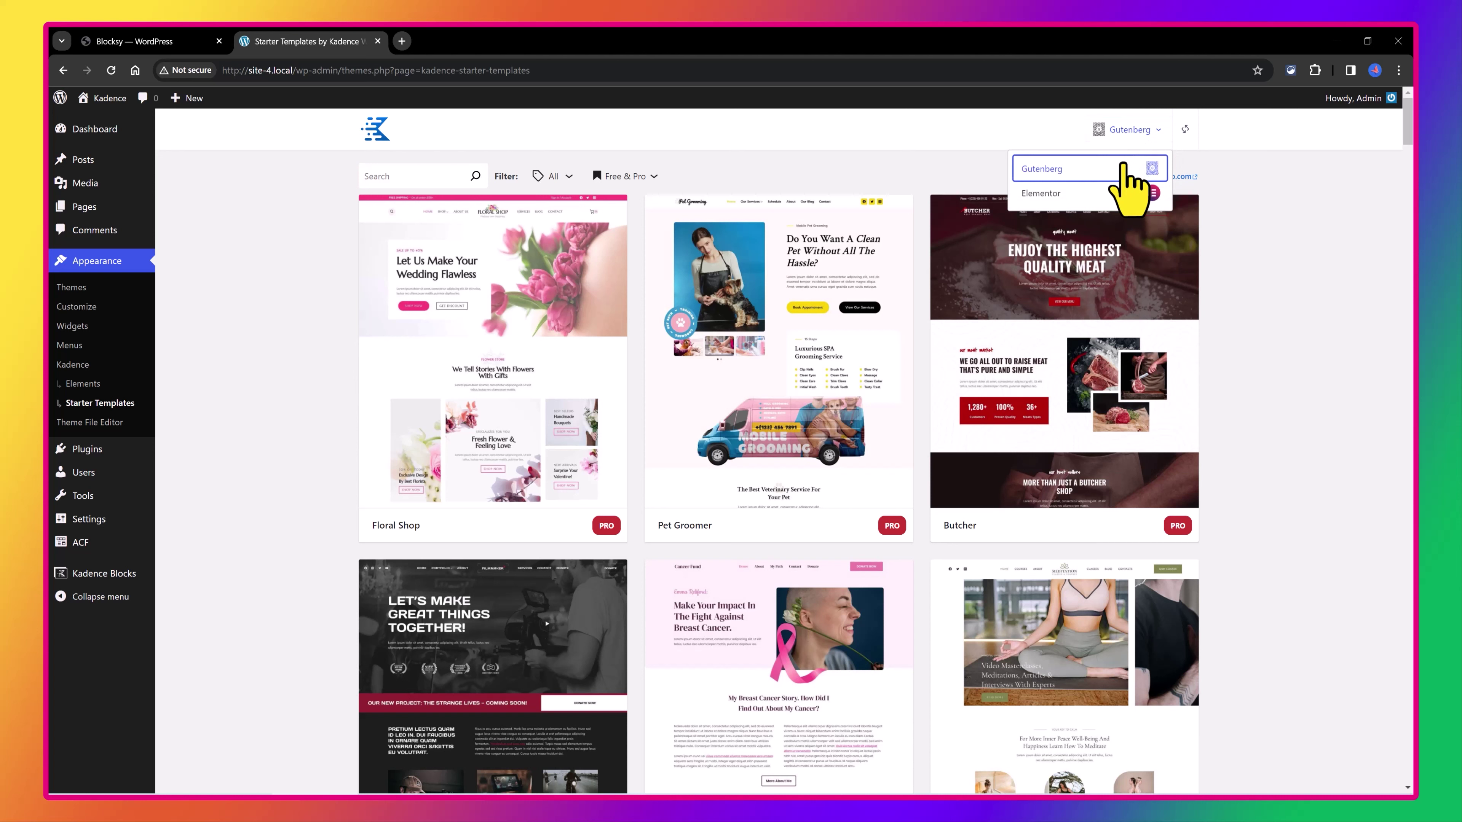
left_click(768, 170)
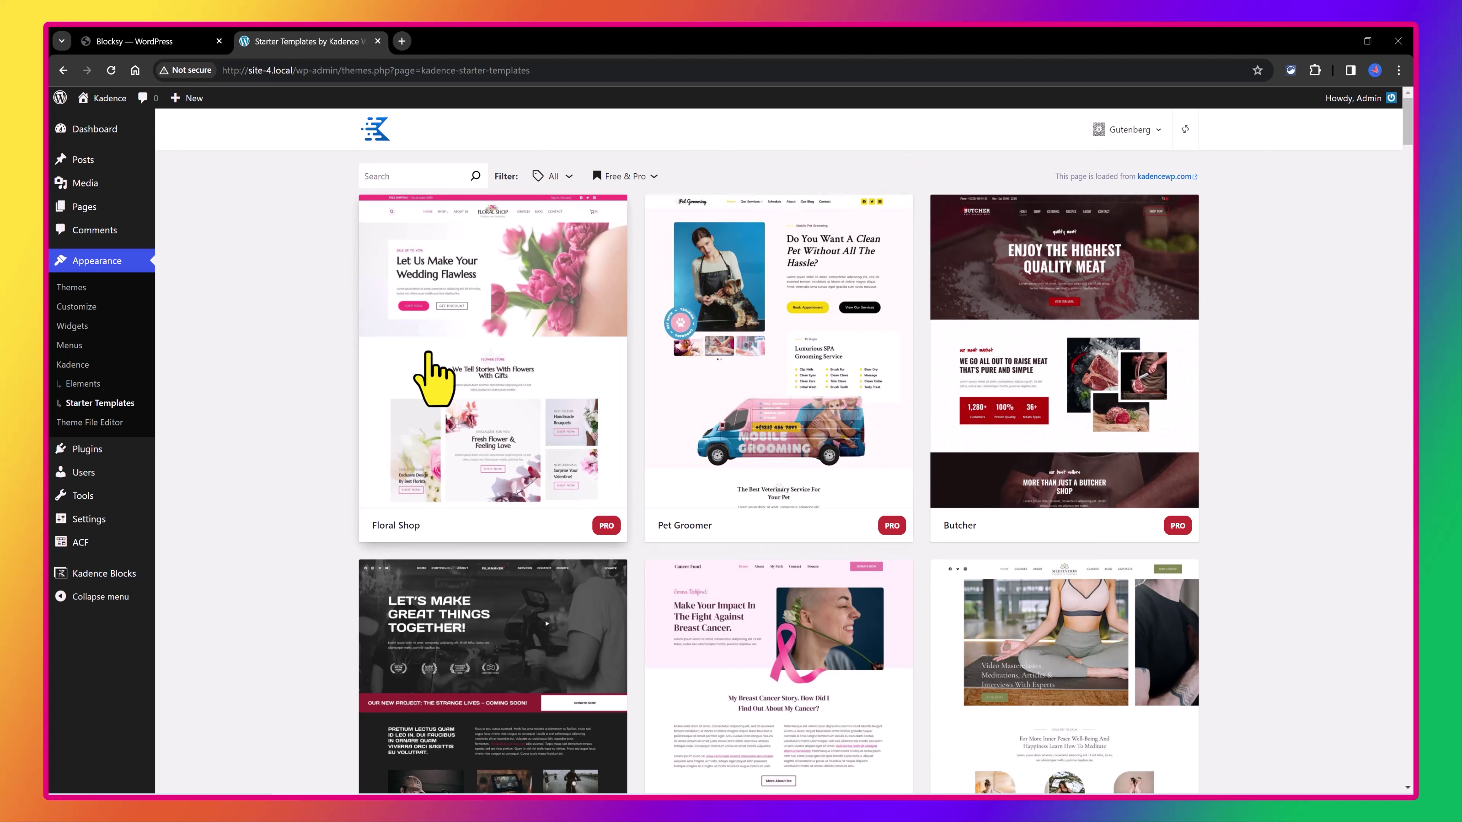
scroll(805, 359, "down", 2)
scroll(801, 352, "down", 8)
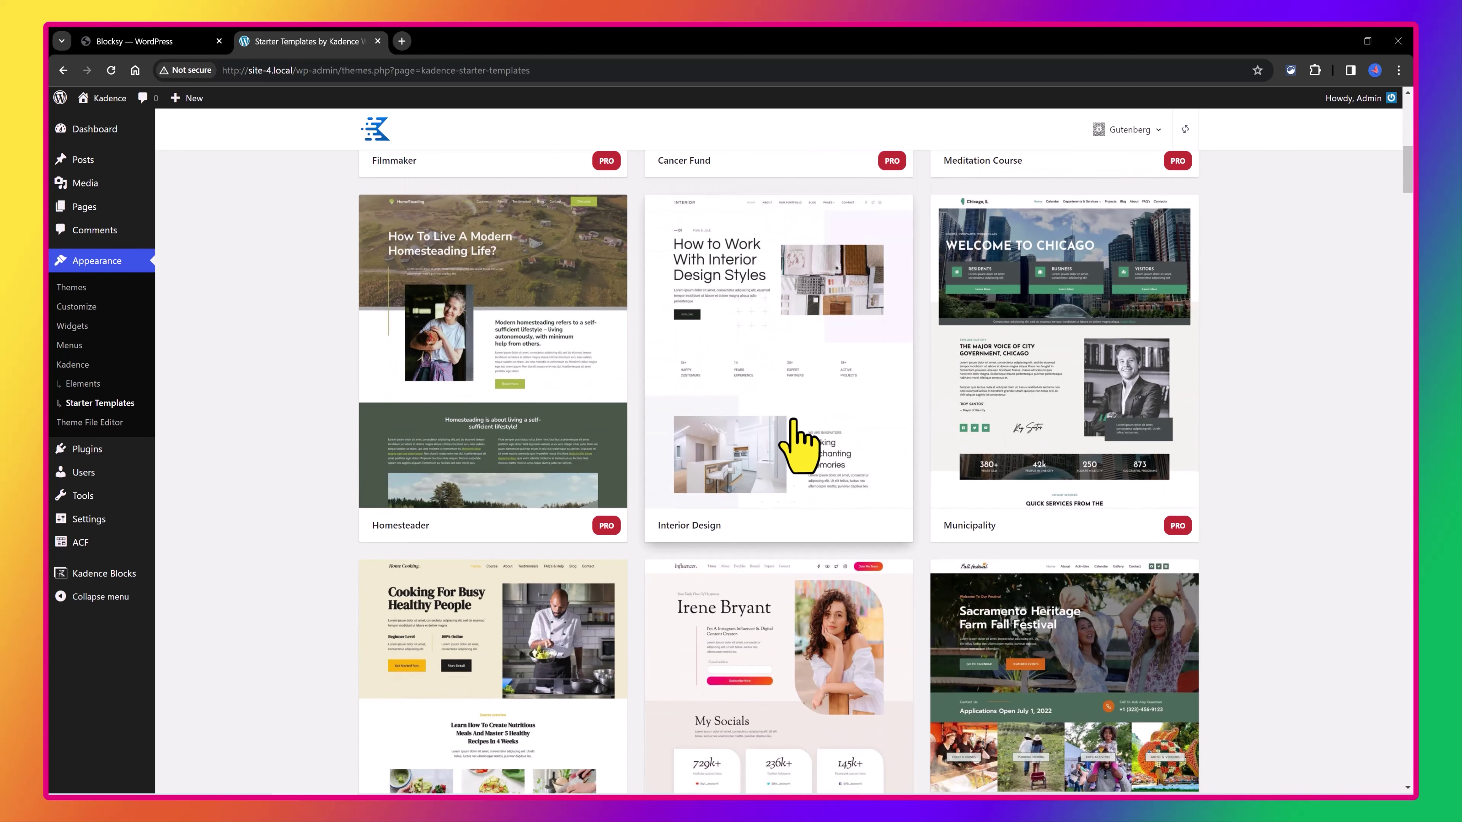
left_click(783, 399)
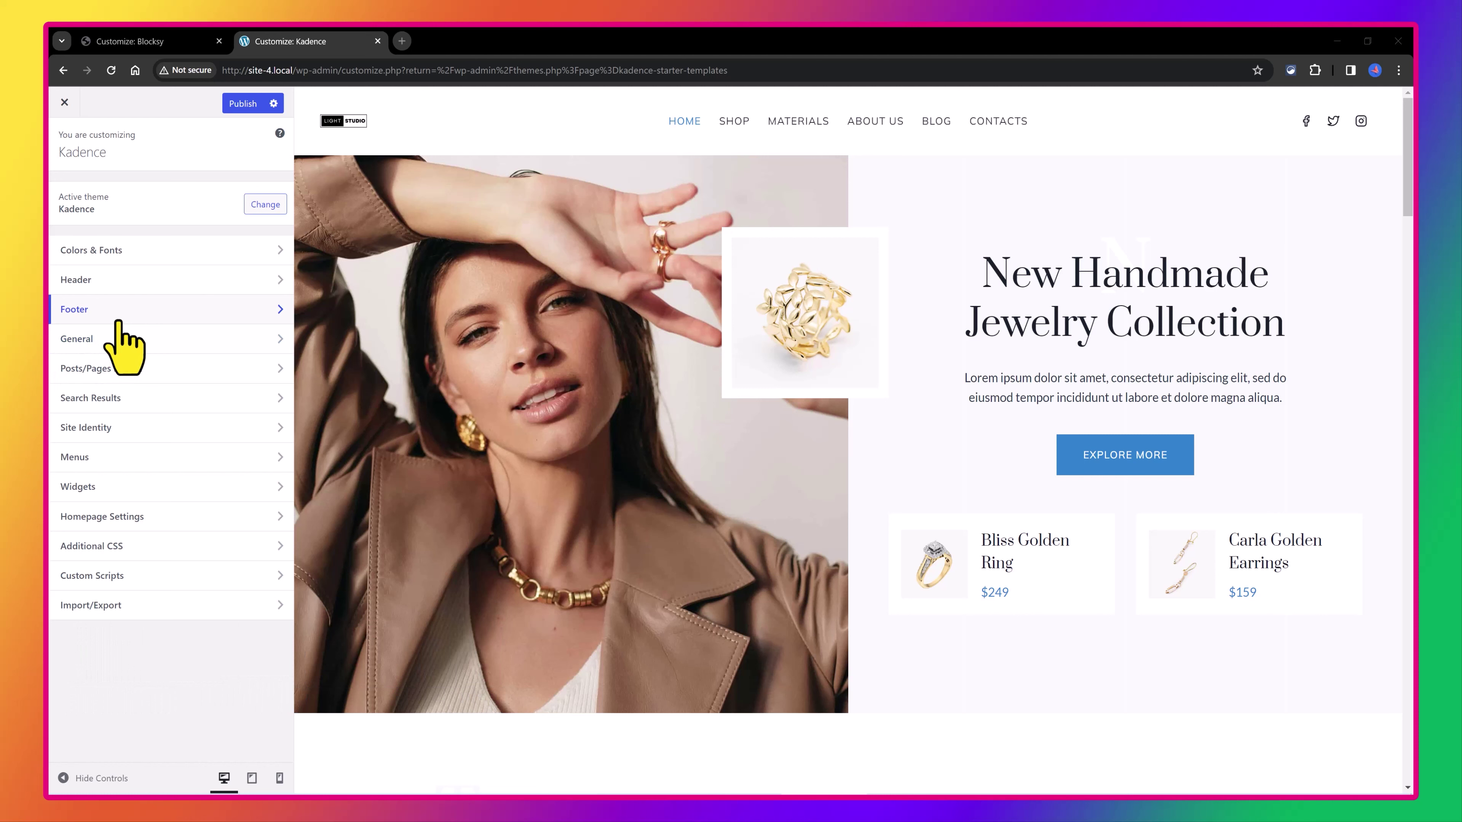
left_click(138, 247)
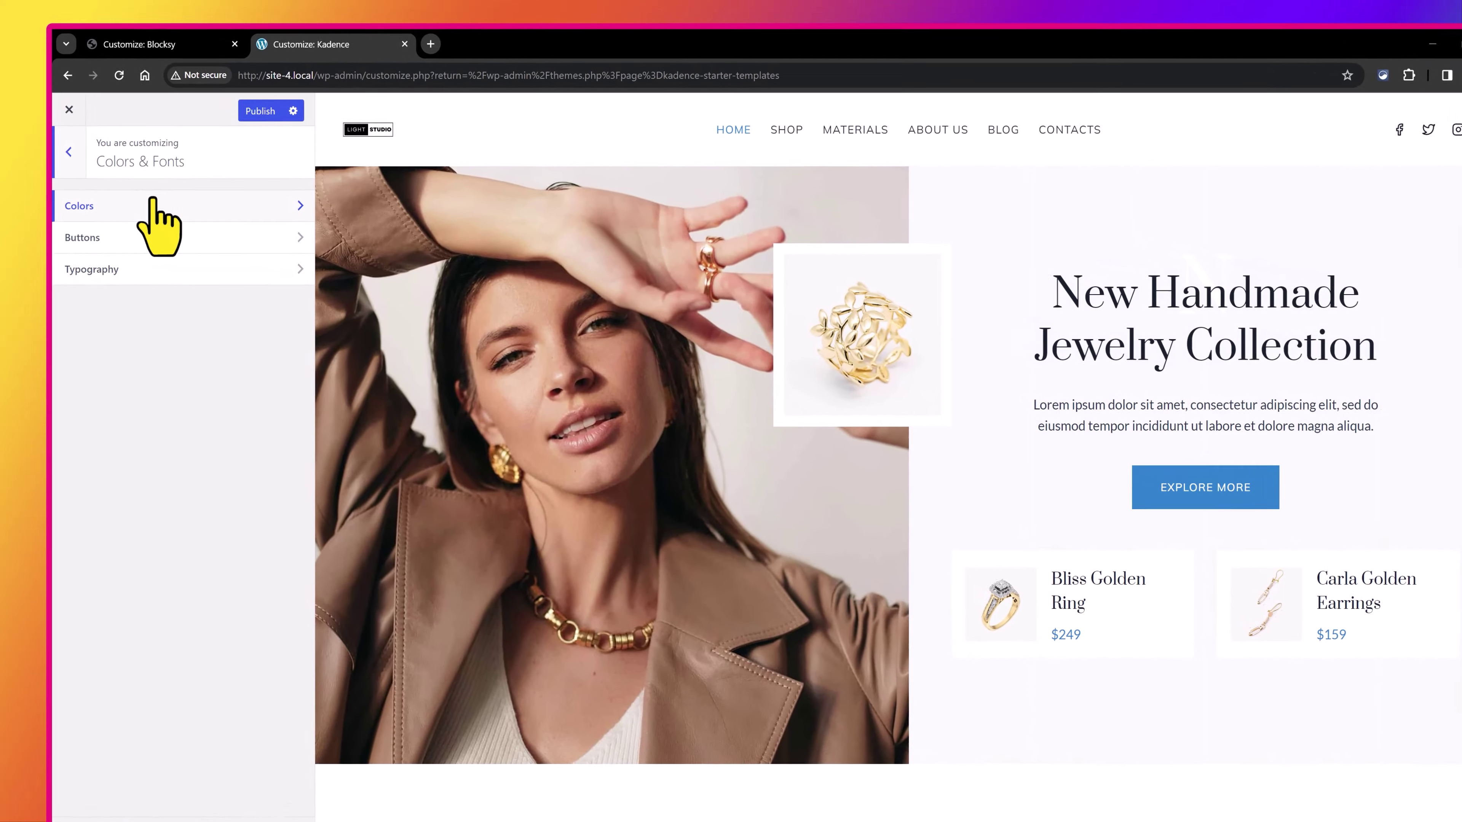
left_click(134, 251)
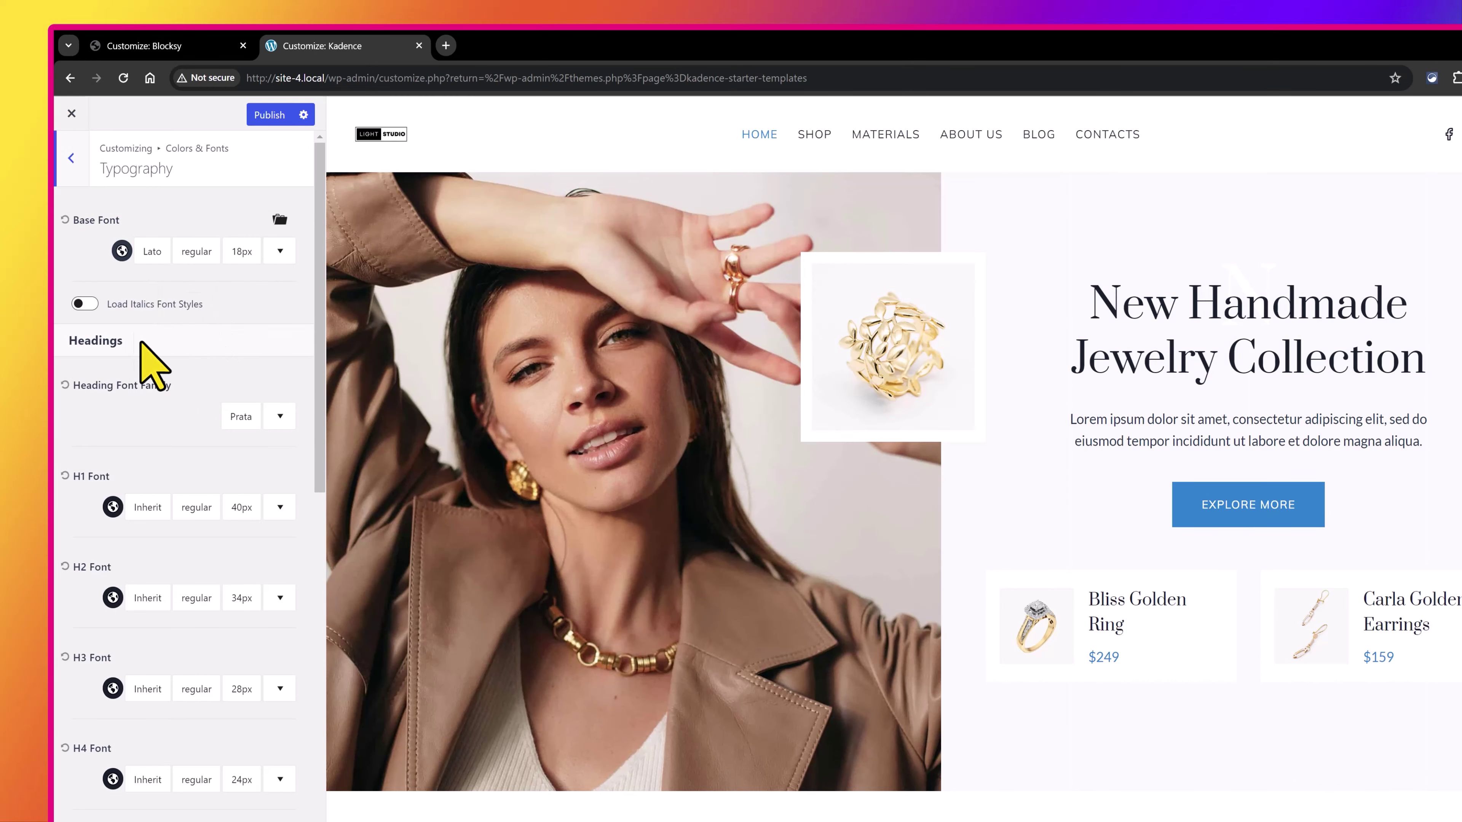
left_click(71, 157)
left_click(141, 245)
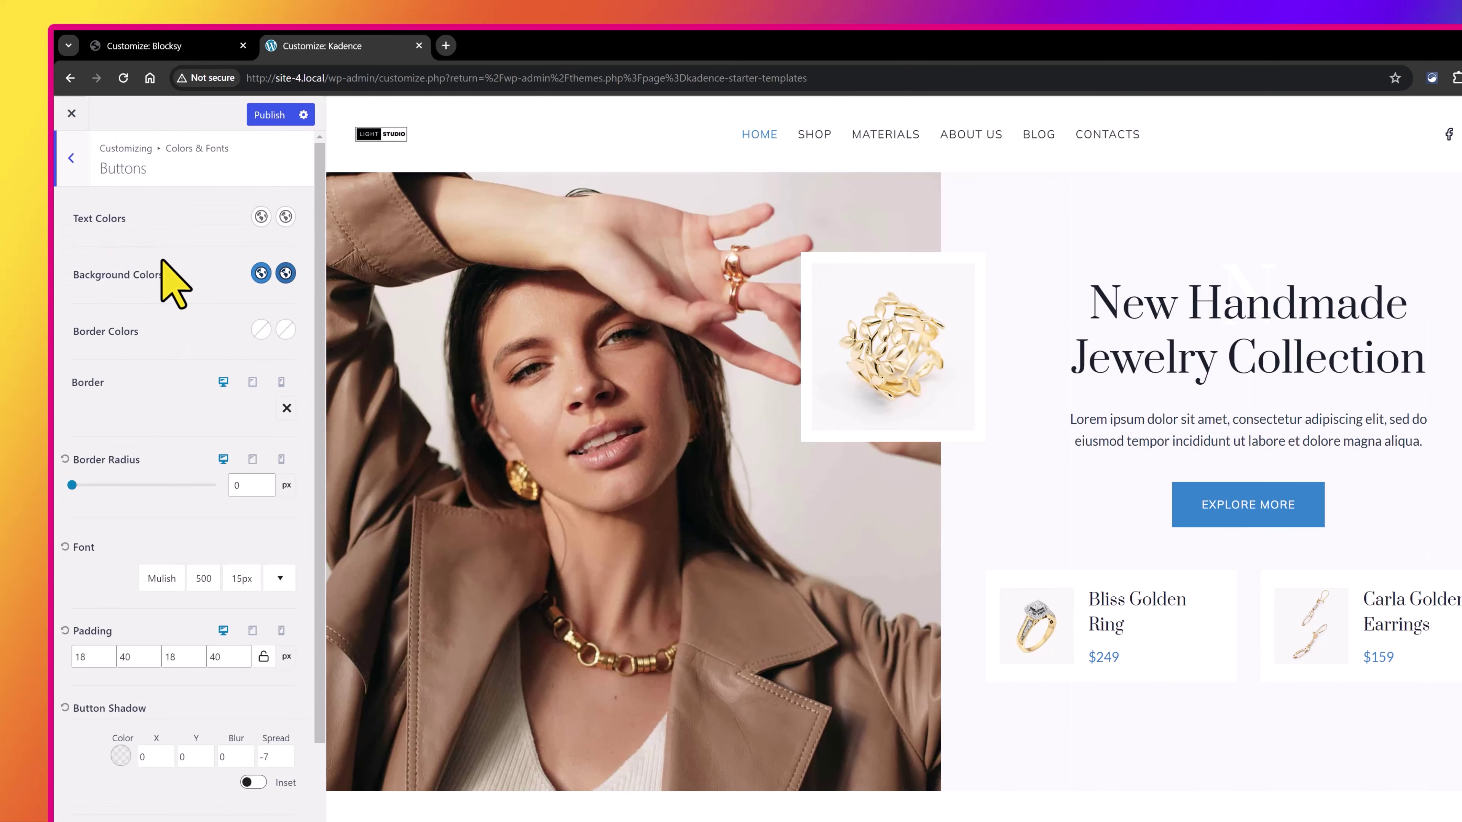
left_click(71, 164)
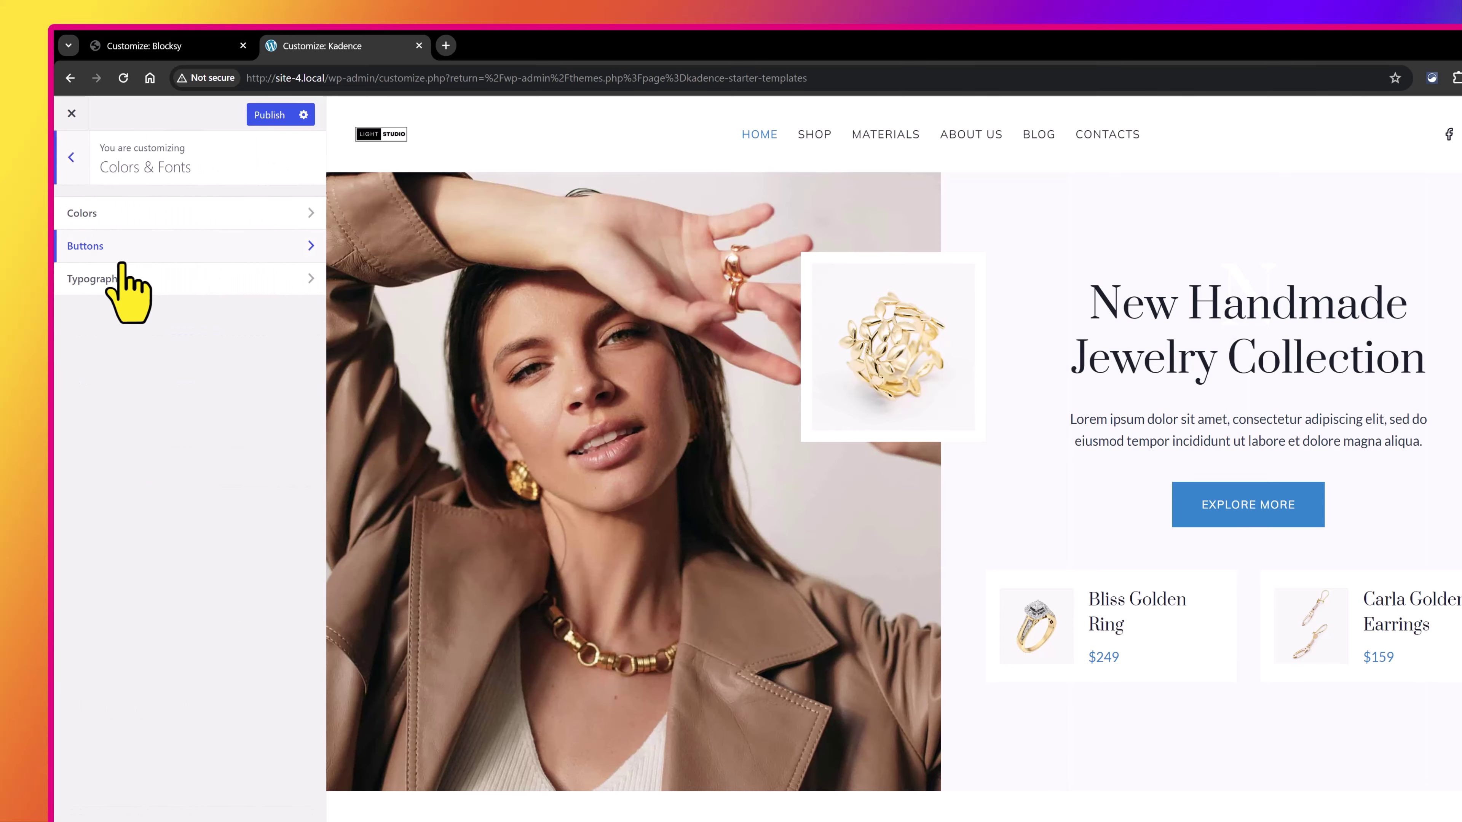
left_click(128, 278)
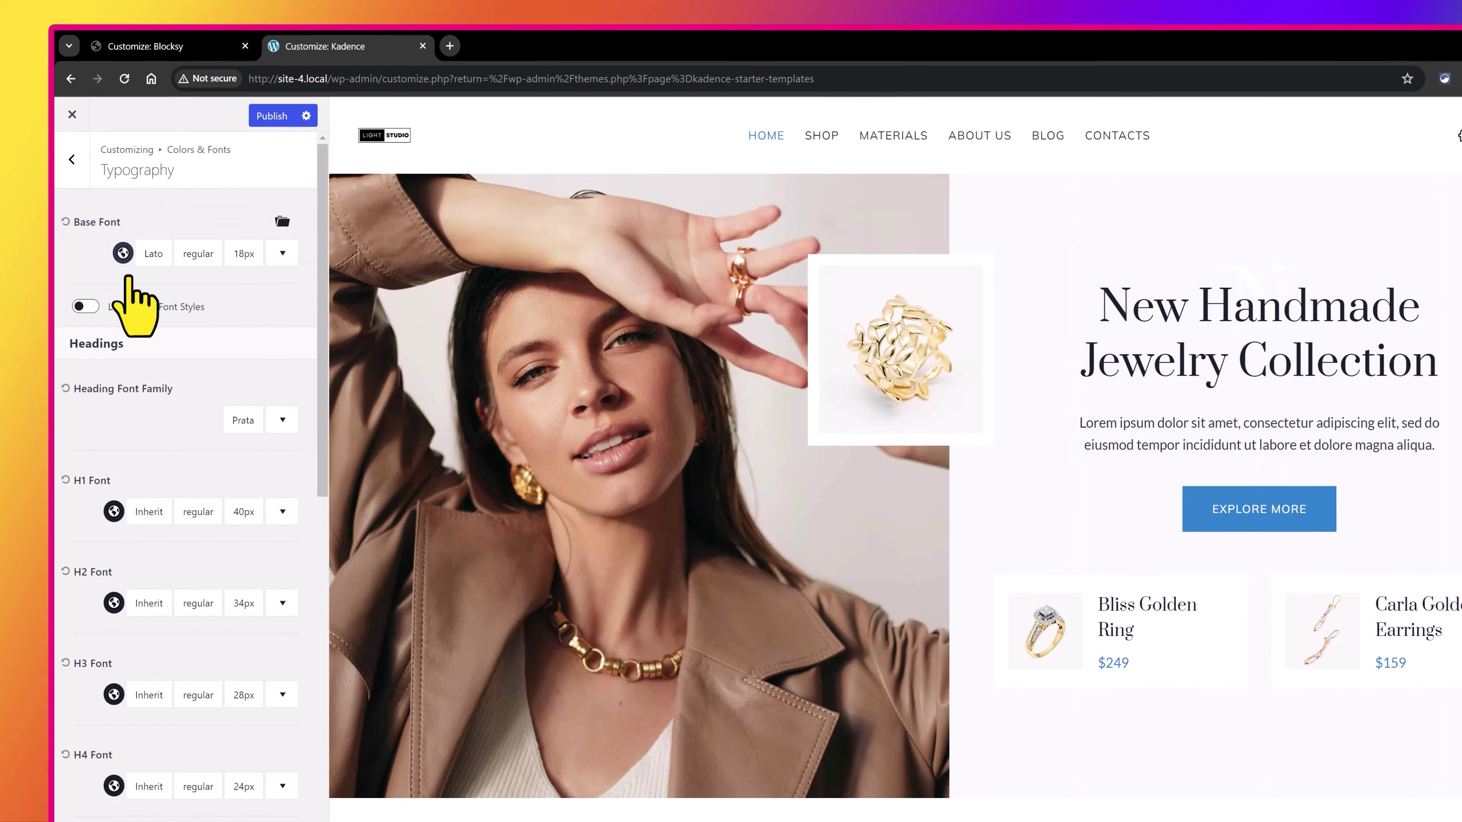
scroll(155, 466, "down", 10)
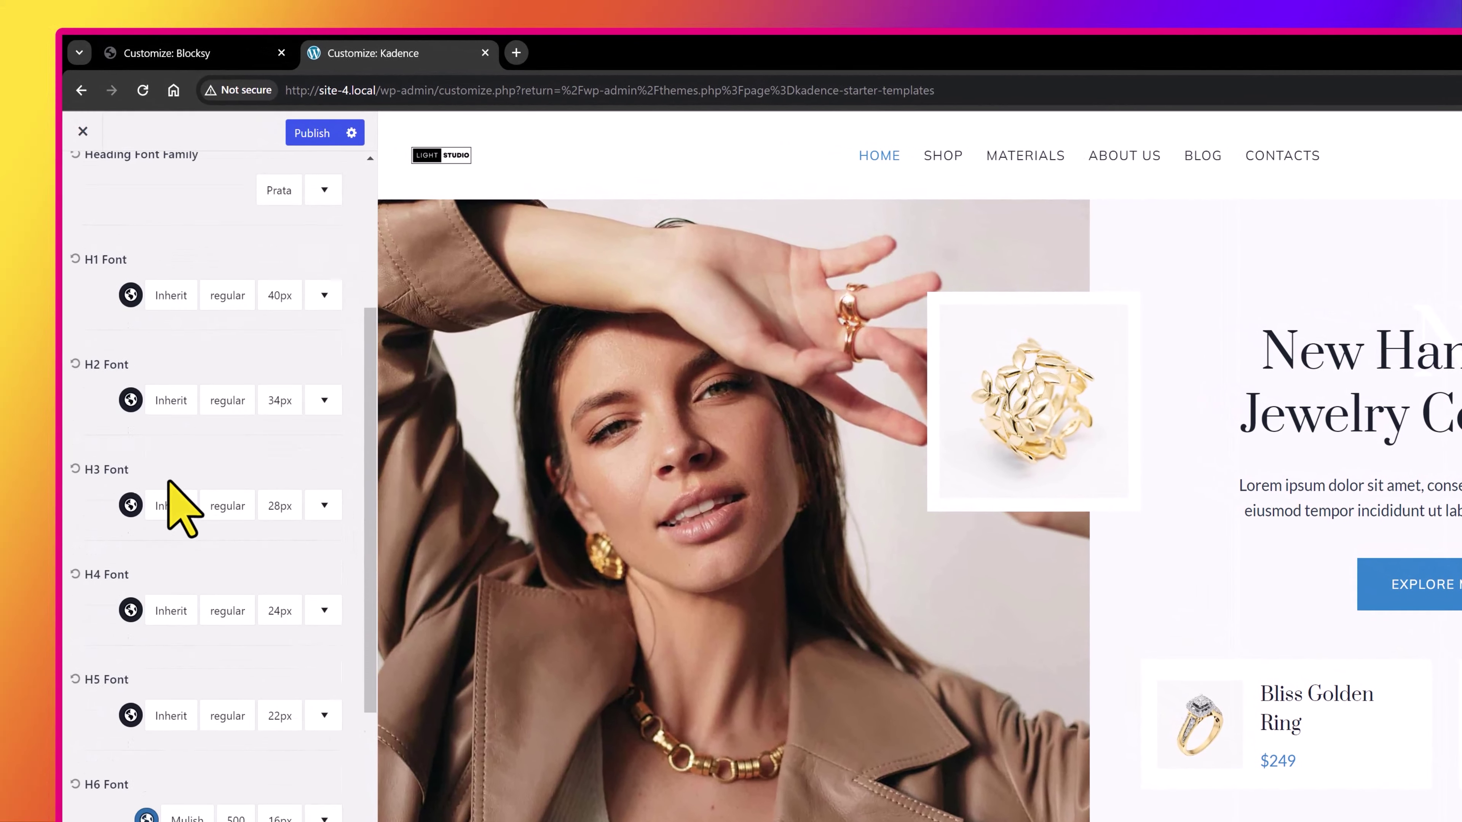
left_click_drag(199, 661, 81, 662)
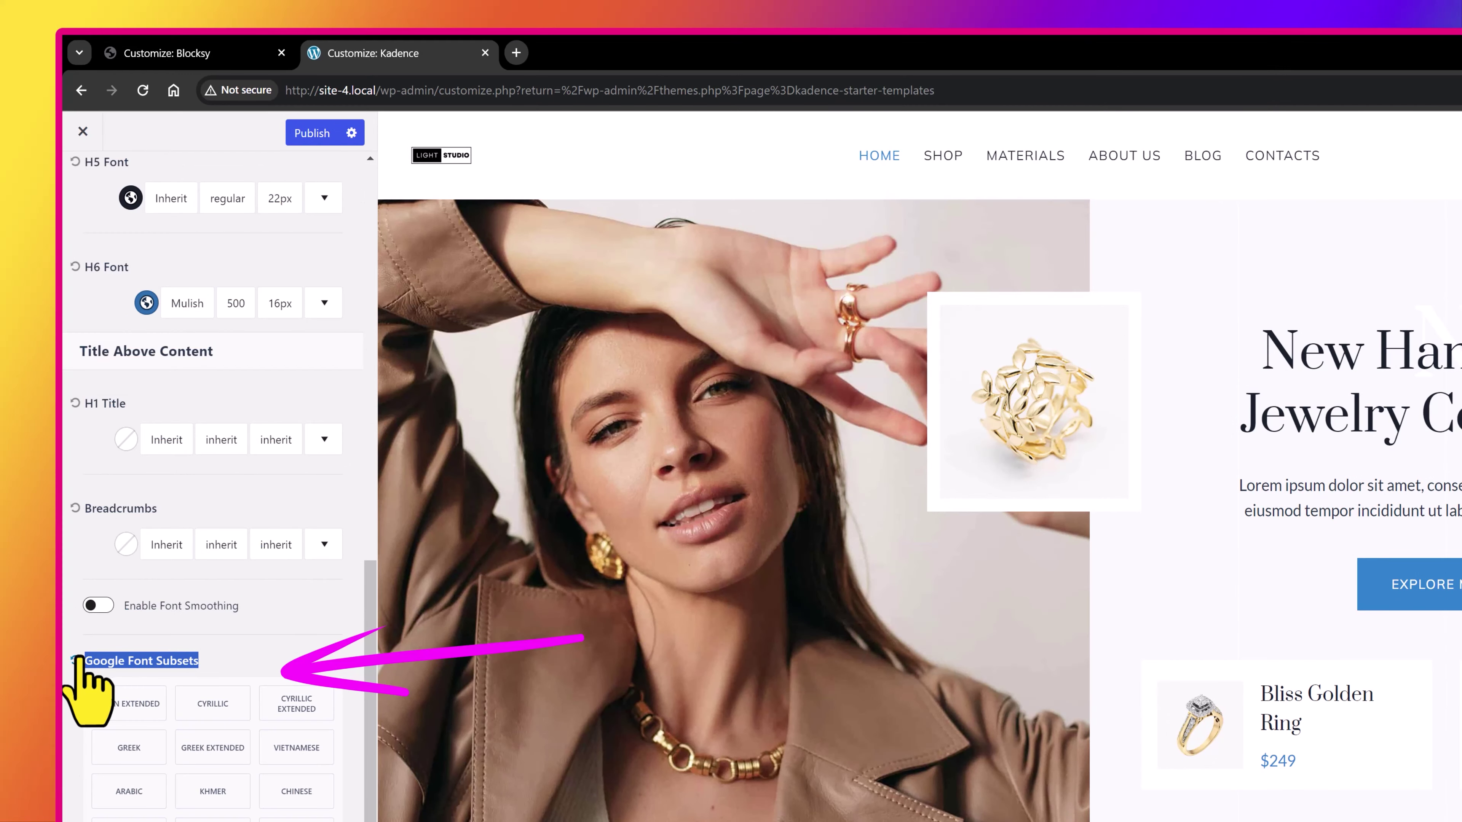
left_click(259, 662)
scroll(167, 397, "up", 8)
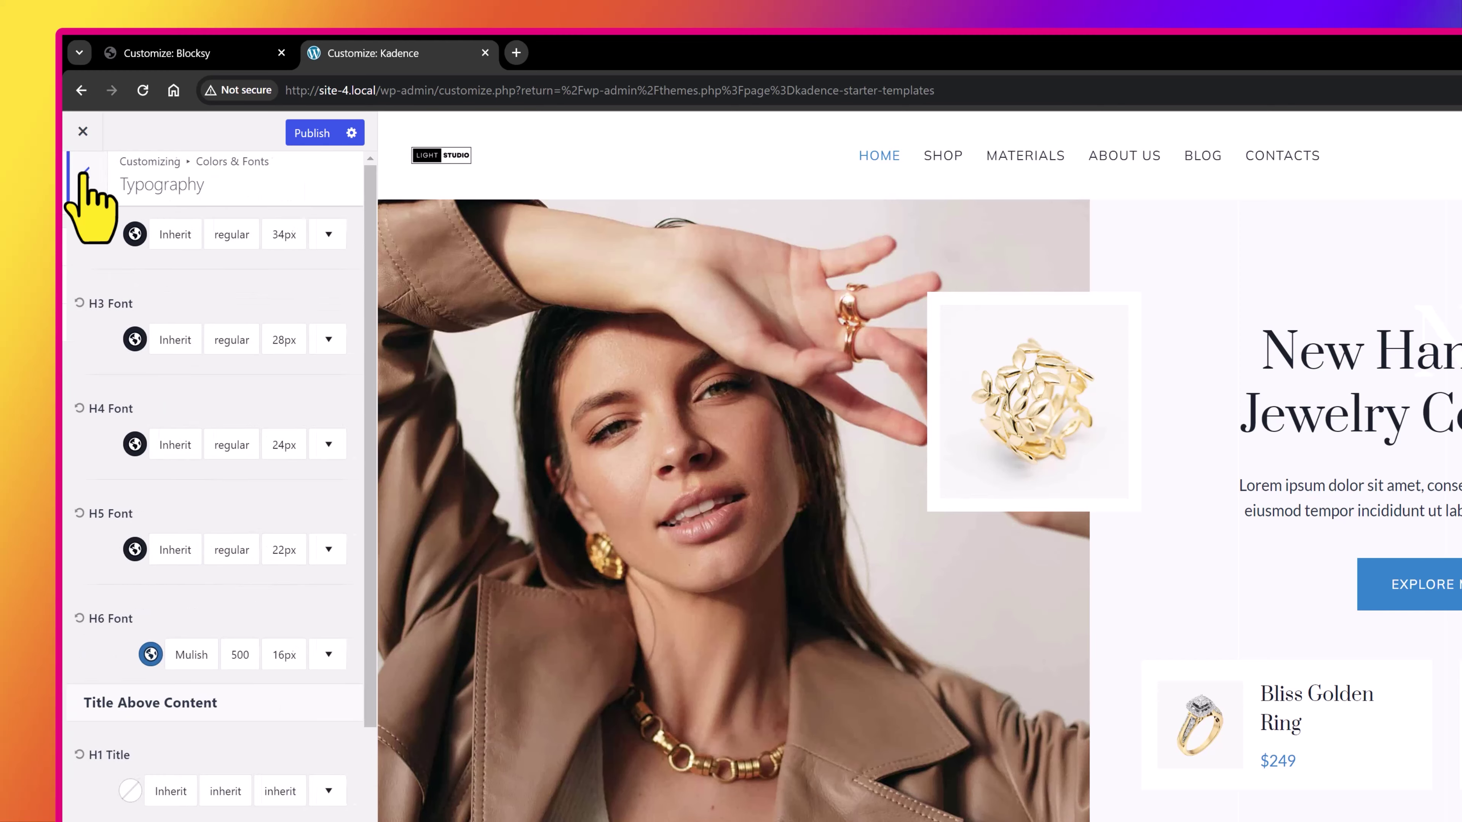
left_click(84, 181)
left_click(85, 182)
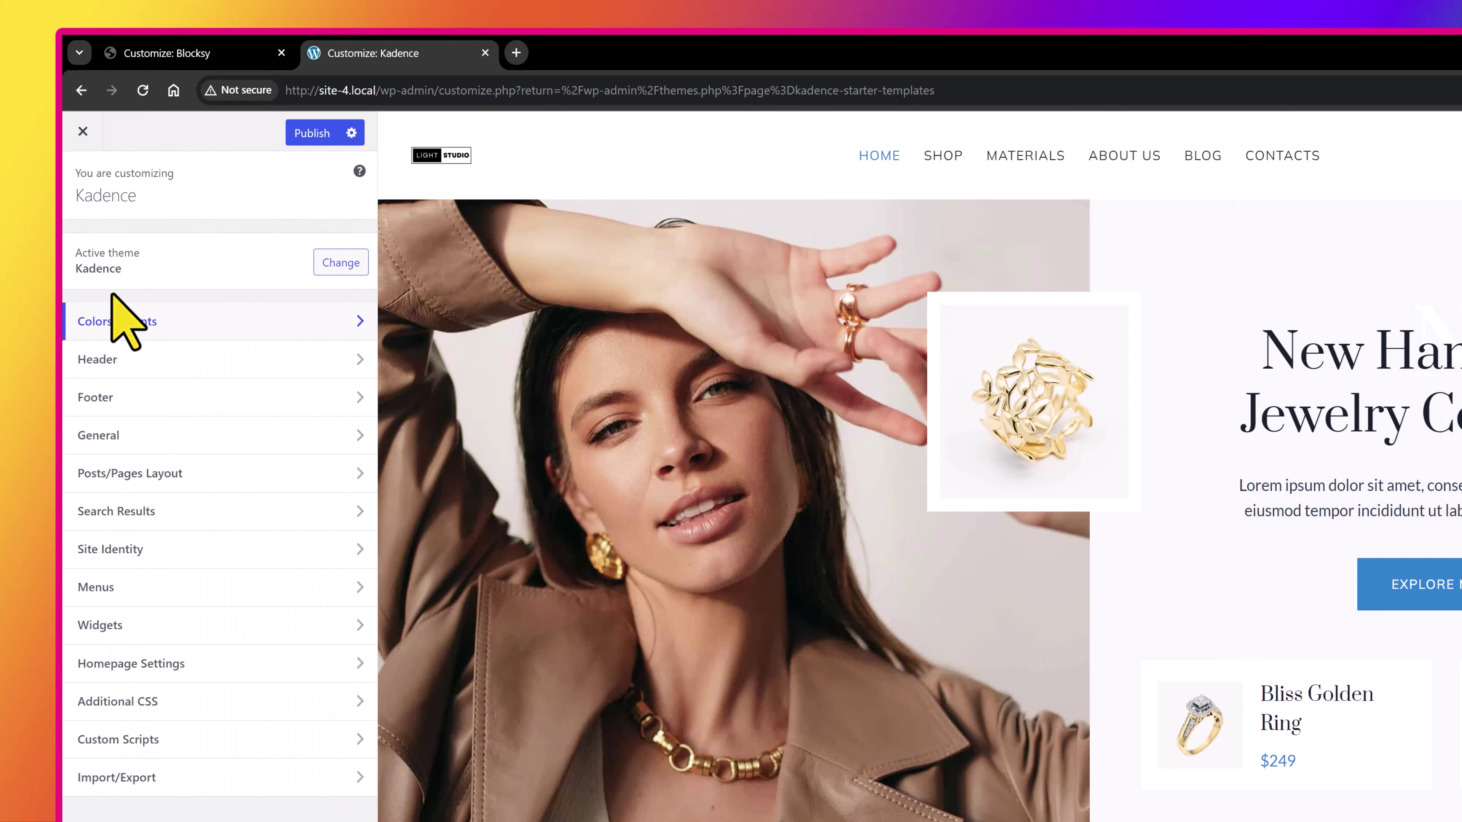
left_click(140, 359)
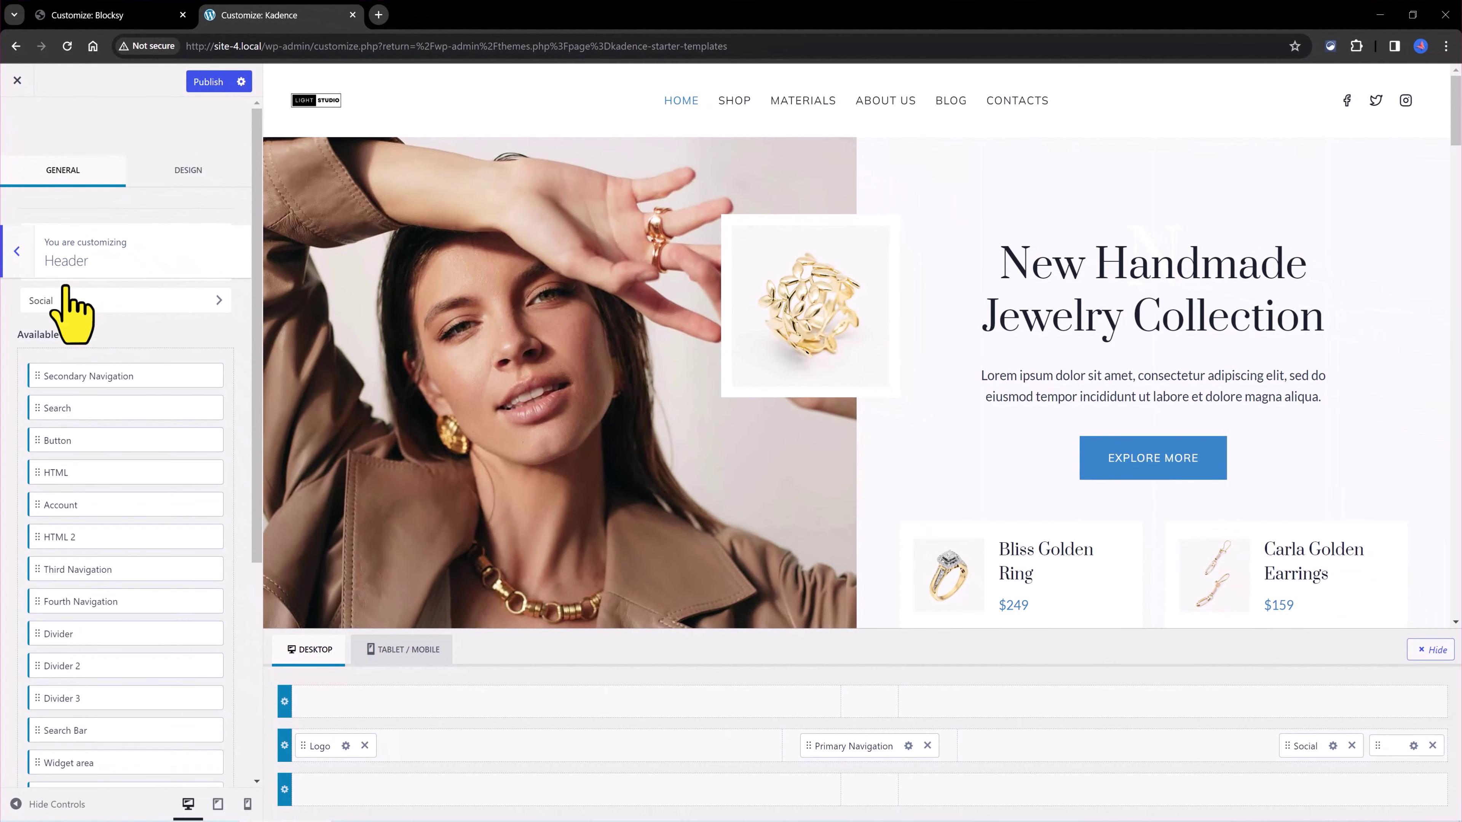
scroll(172, 477, "down", 2)
scroll(92, 366, "down", 2)
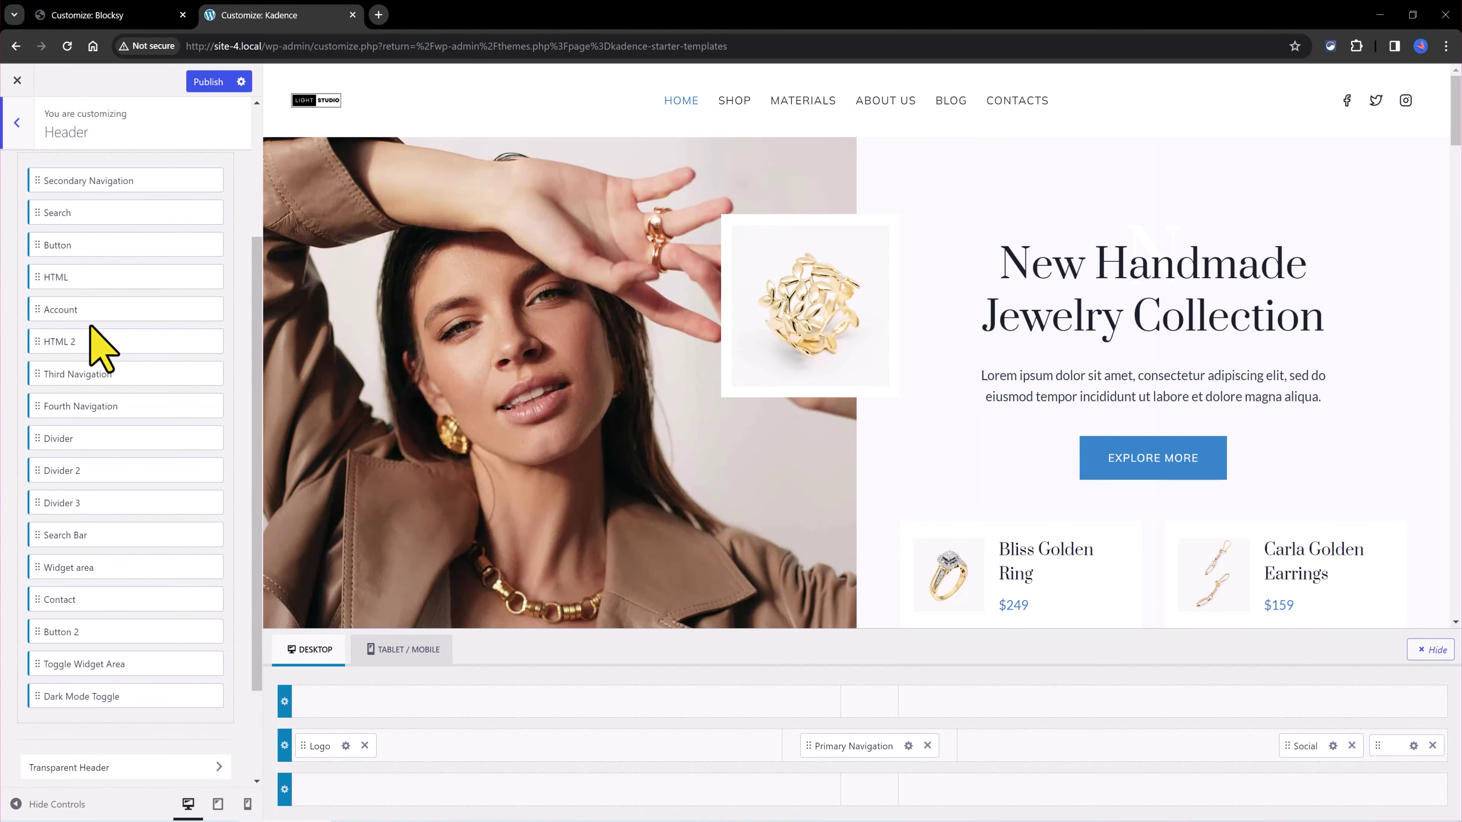
scroll(92, 311, "up", 2)
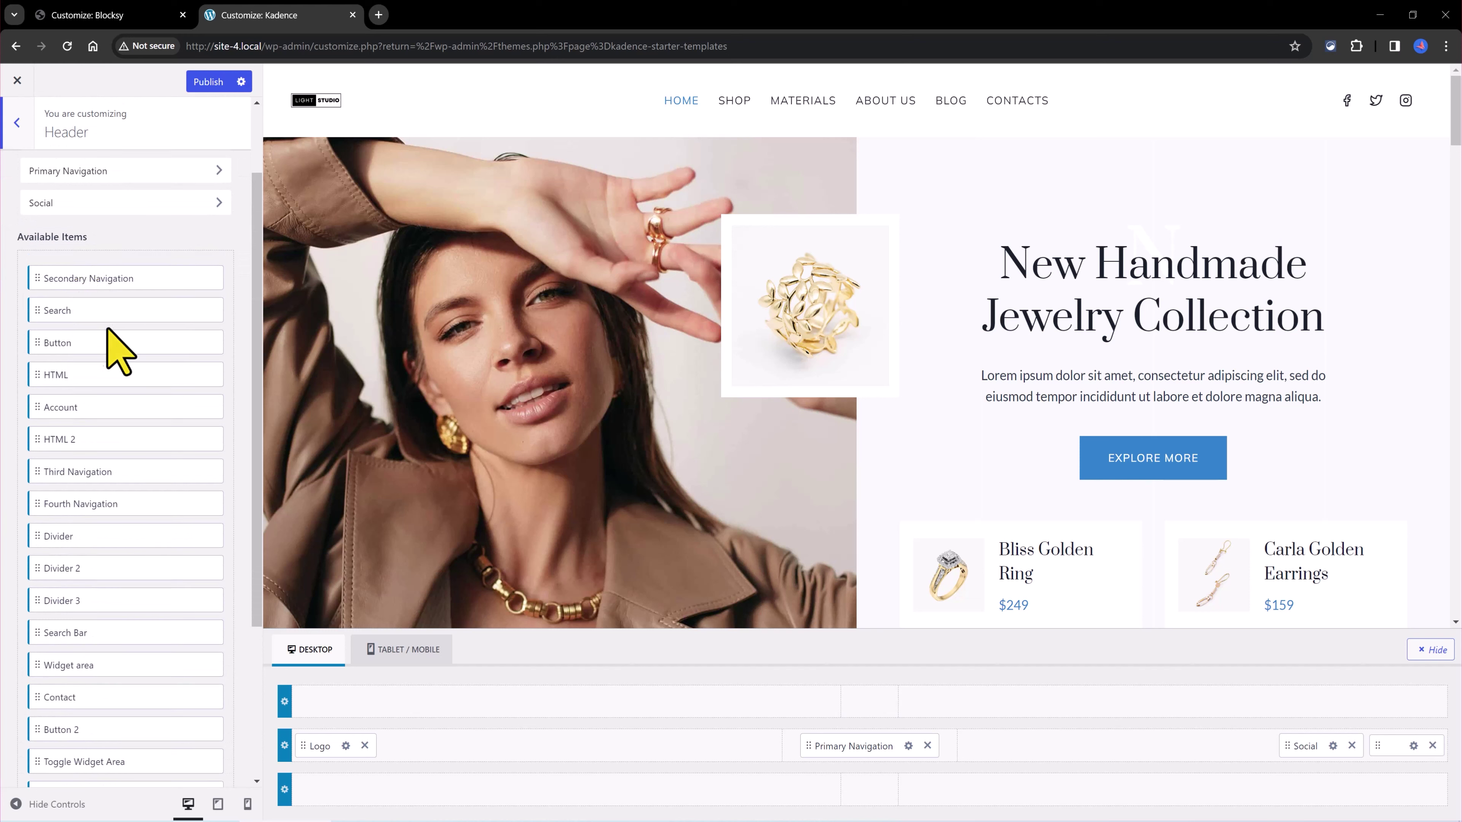
scroll(91, 464, "down", 3)
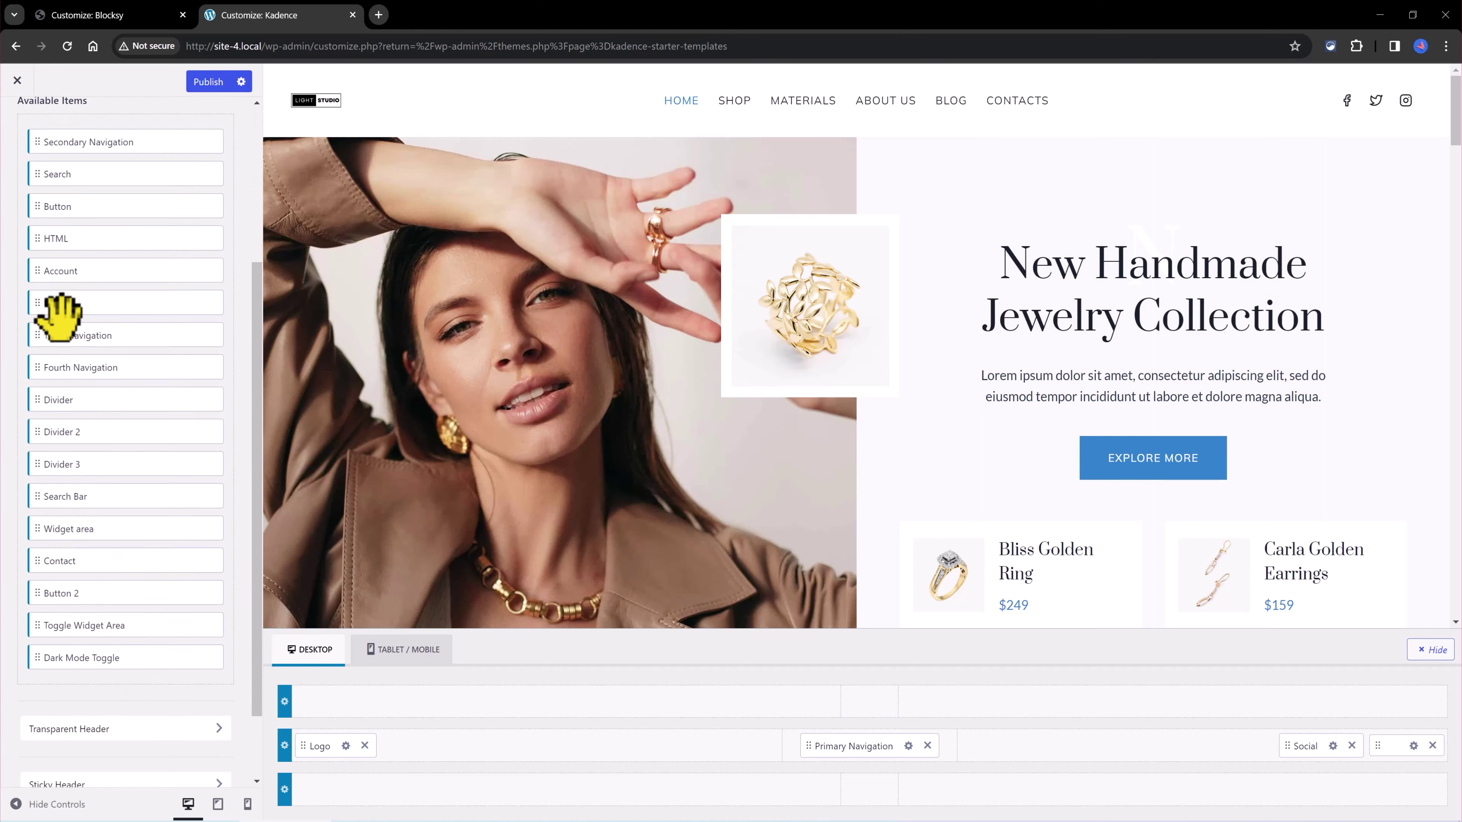
left_click(17, 122)
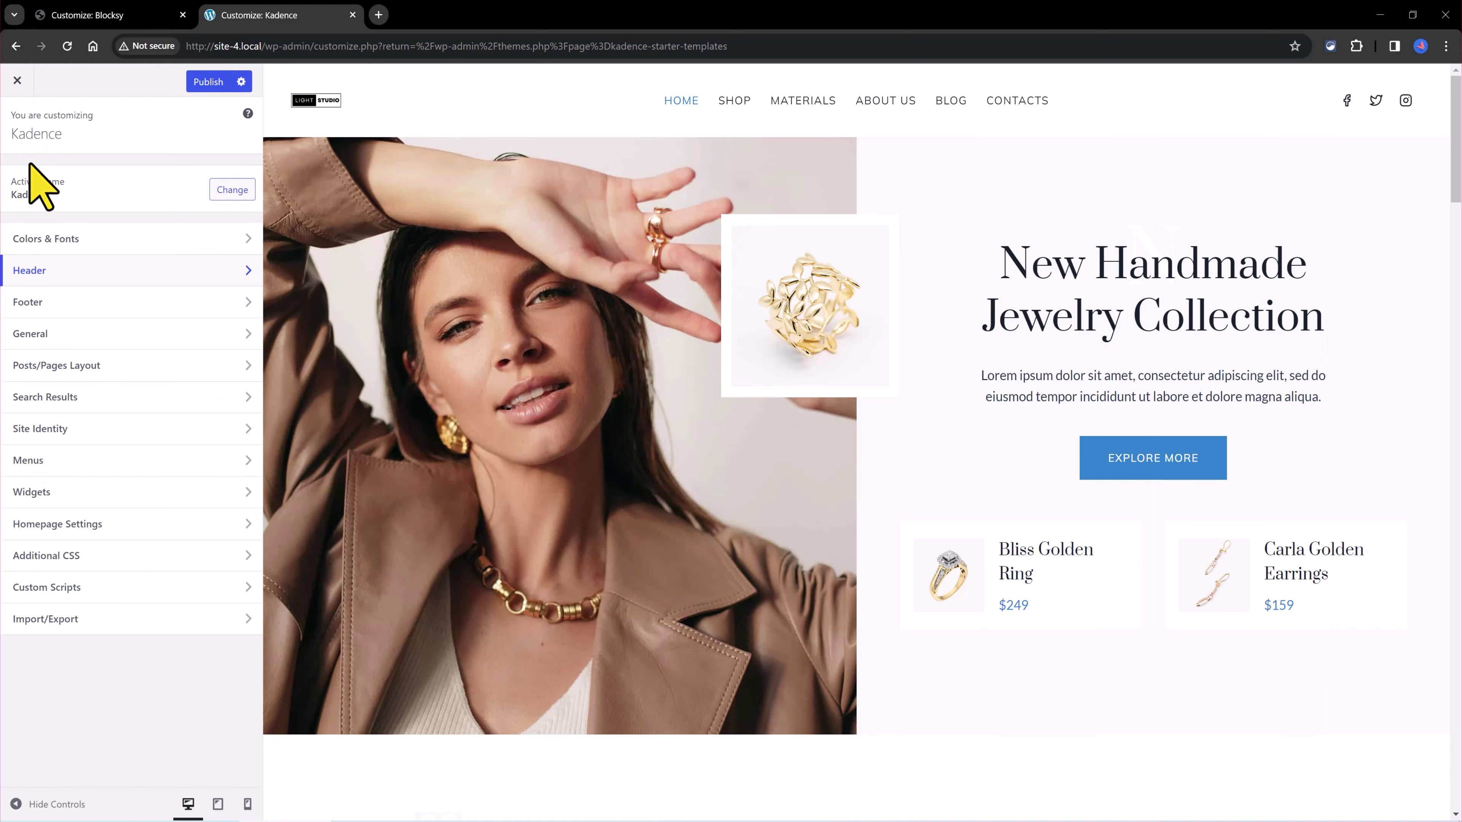
left_click(58, 270)
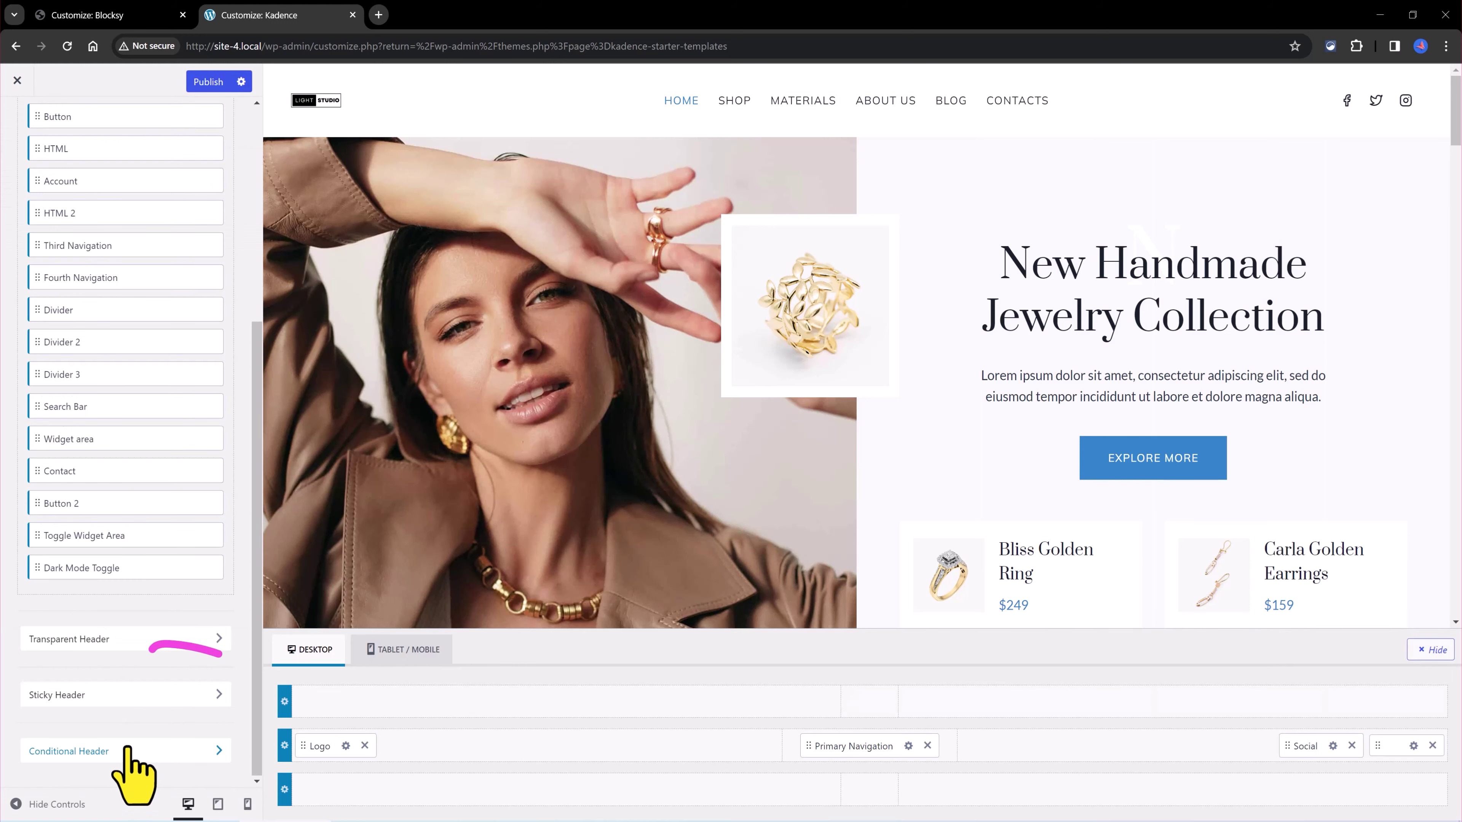
left_click(128, 749)
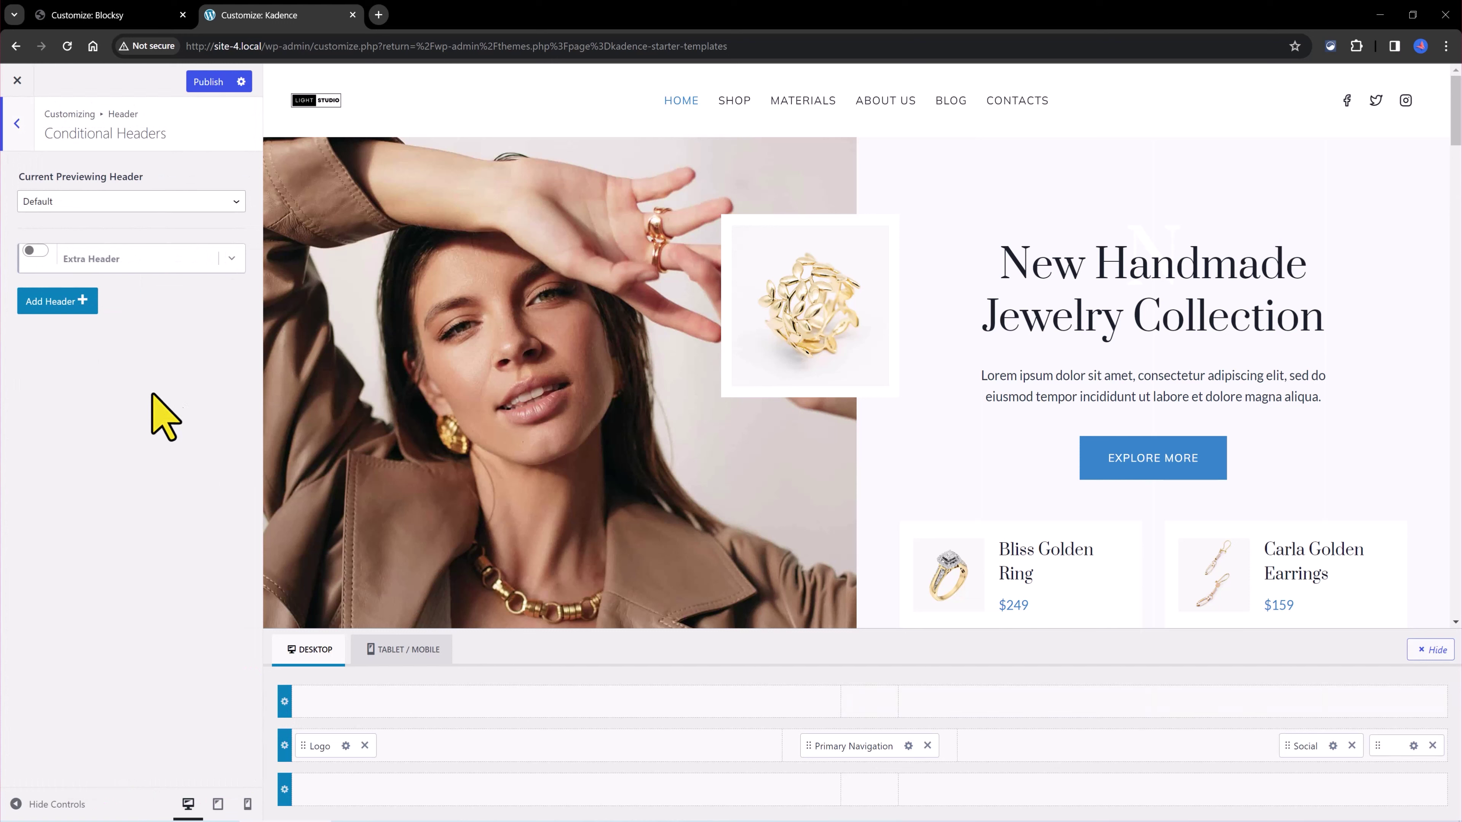
key("Escape")
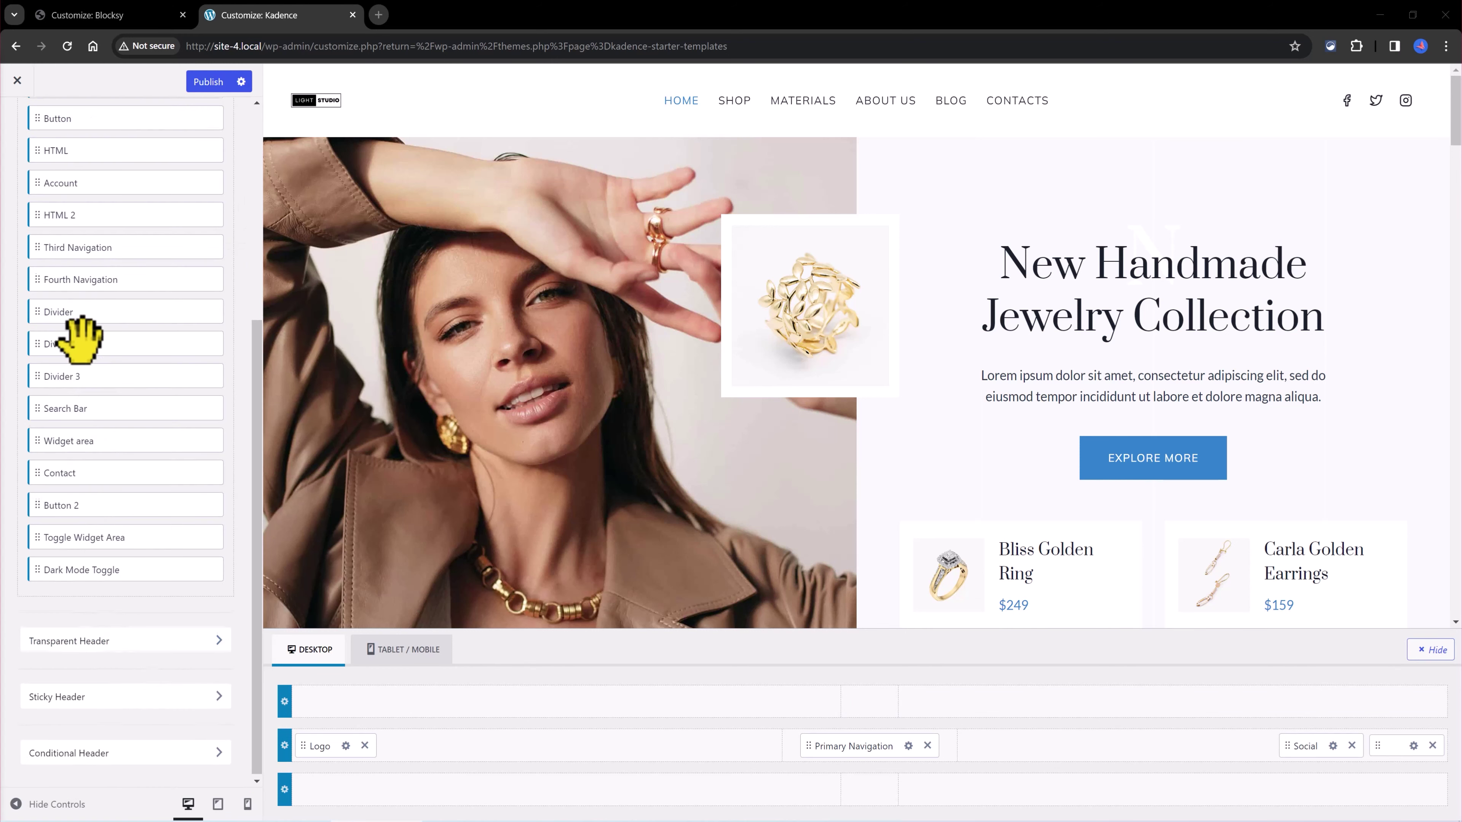
scroll(79, 317, "up", 10)
left_click(15, 125)
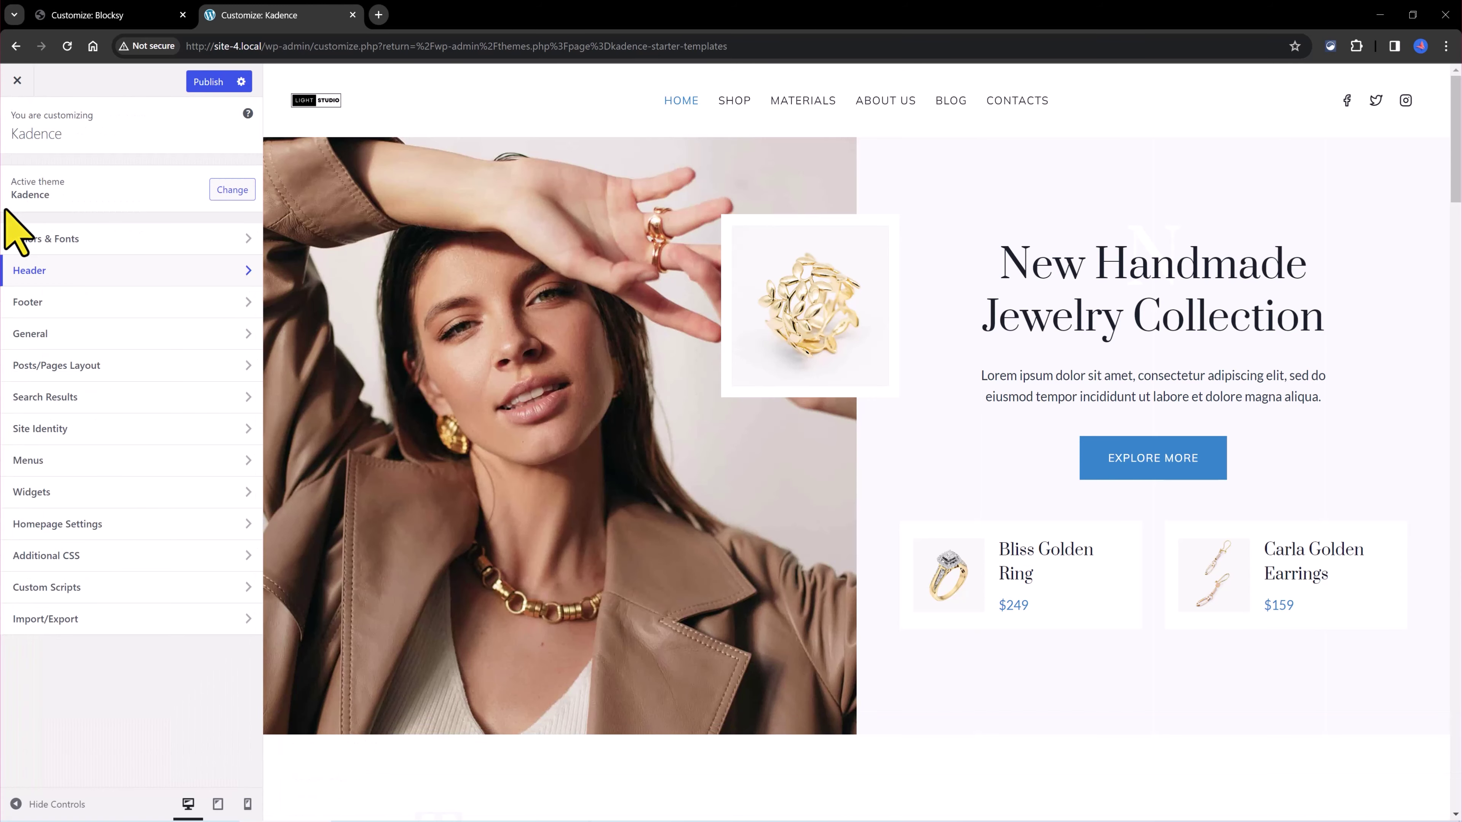
Open the Customizer's Posts/Pages Layout settings to review Single Post Layout.
left_click(144, 365)
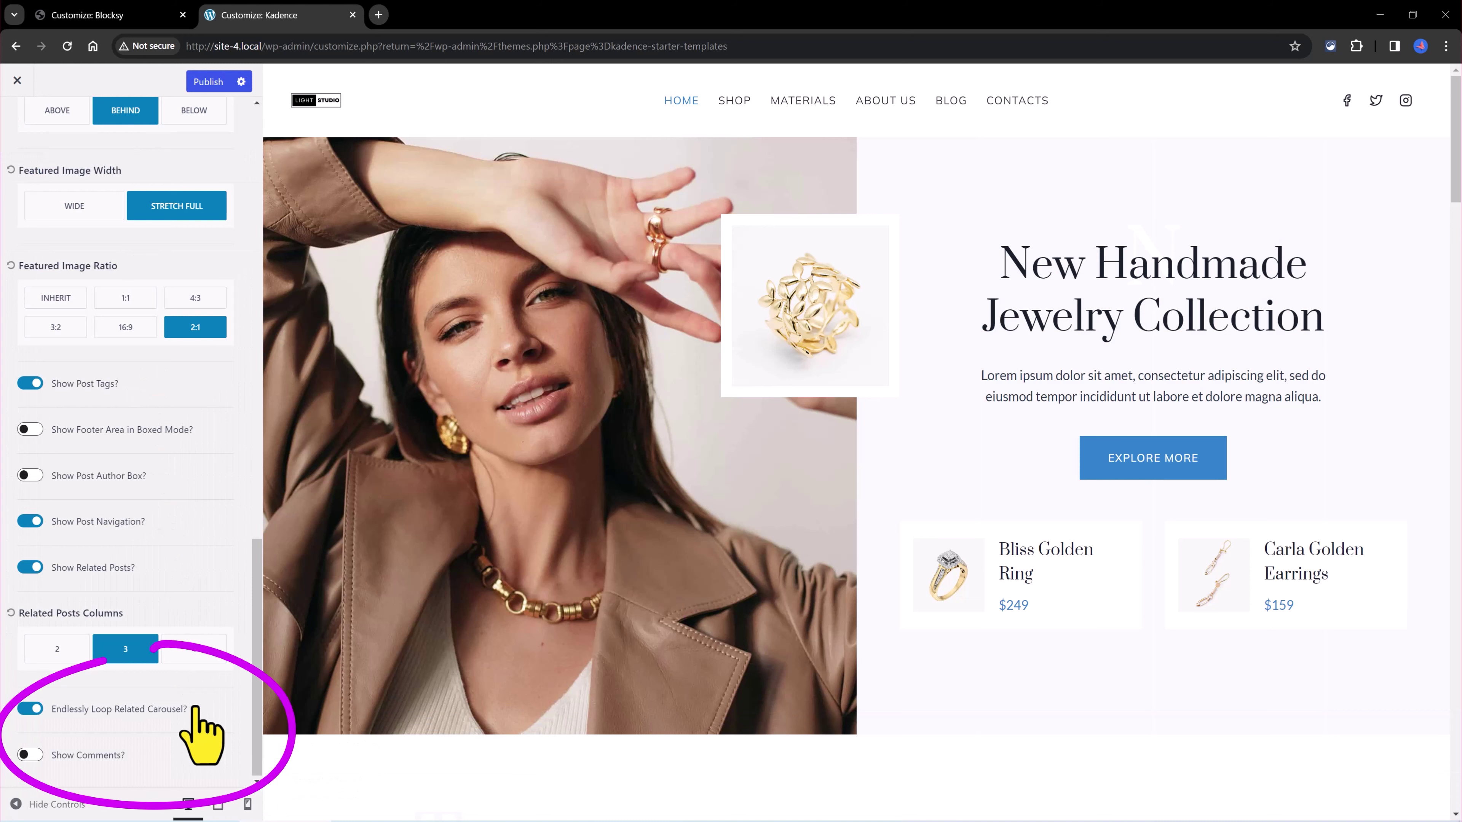
scroll(148, 605, "up", 10)
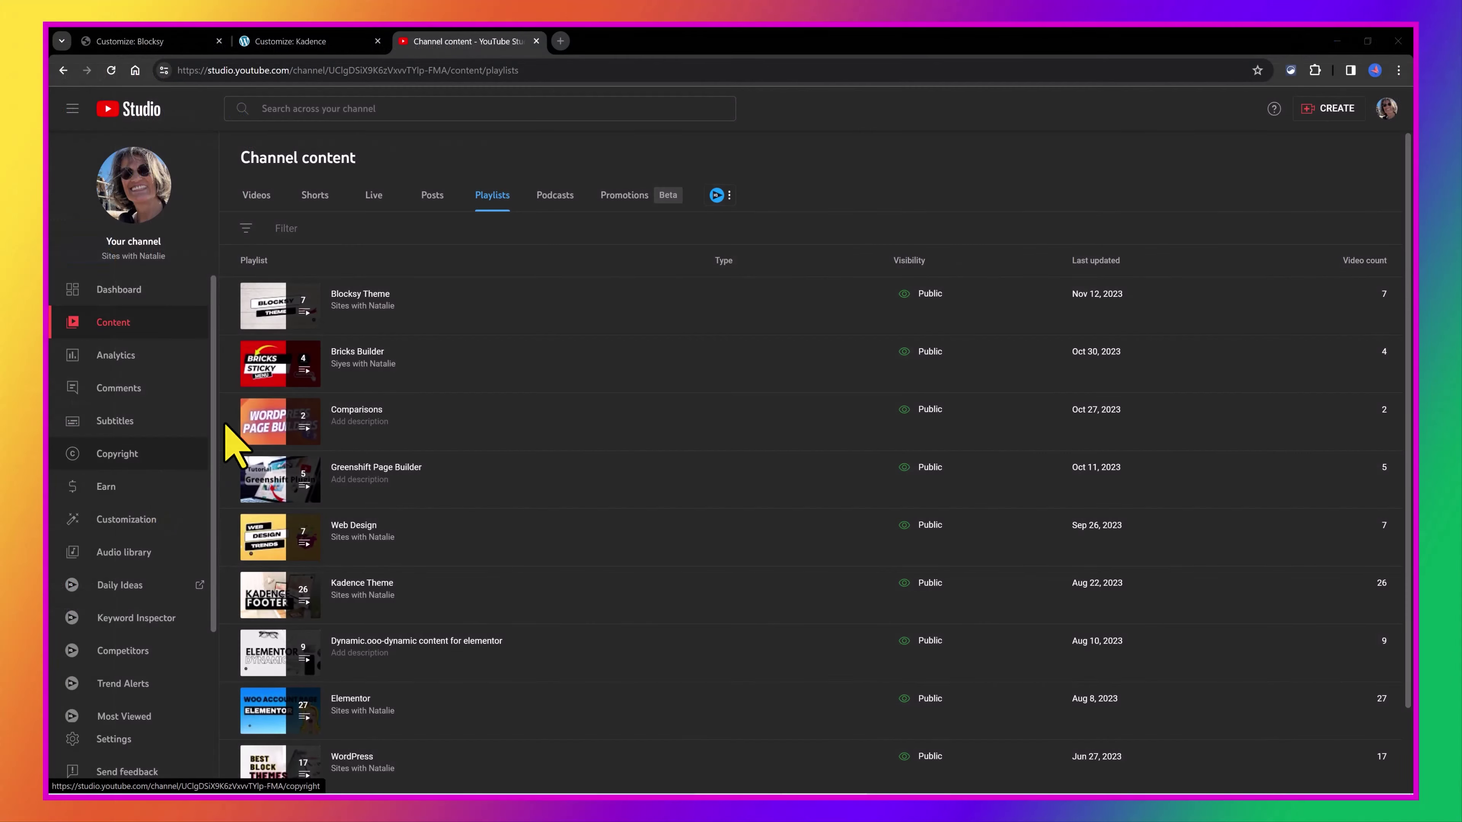
Open the Kadence Theme playlist's options, then open the playlist from its thumbnail.
mouse_move(314, 328)
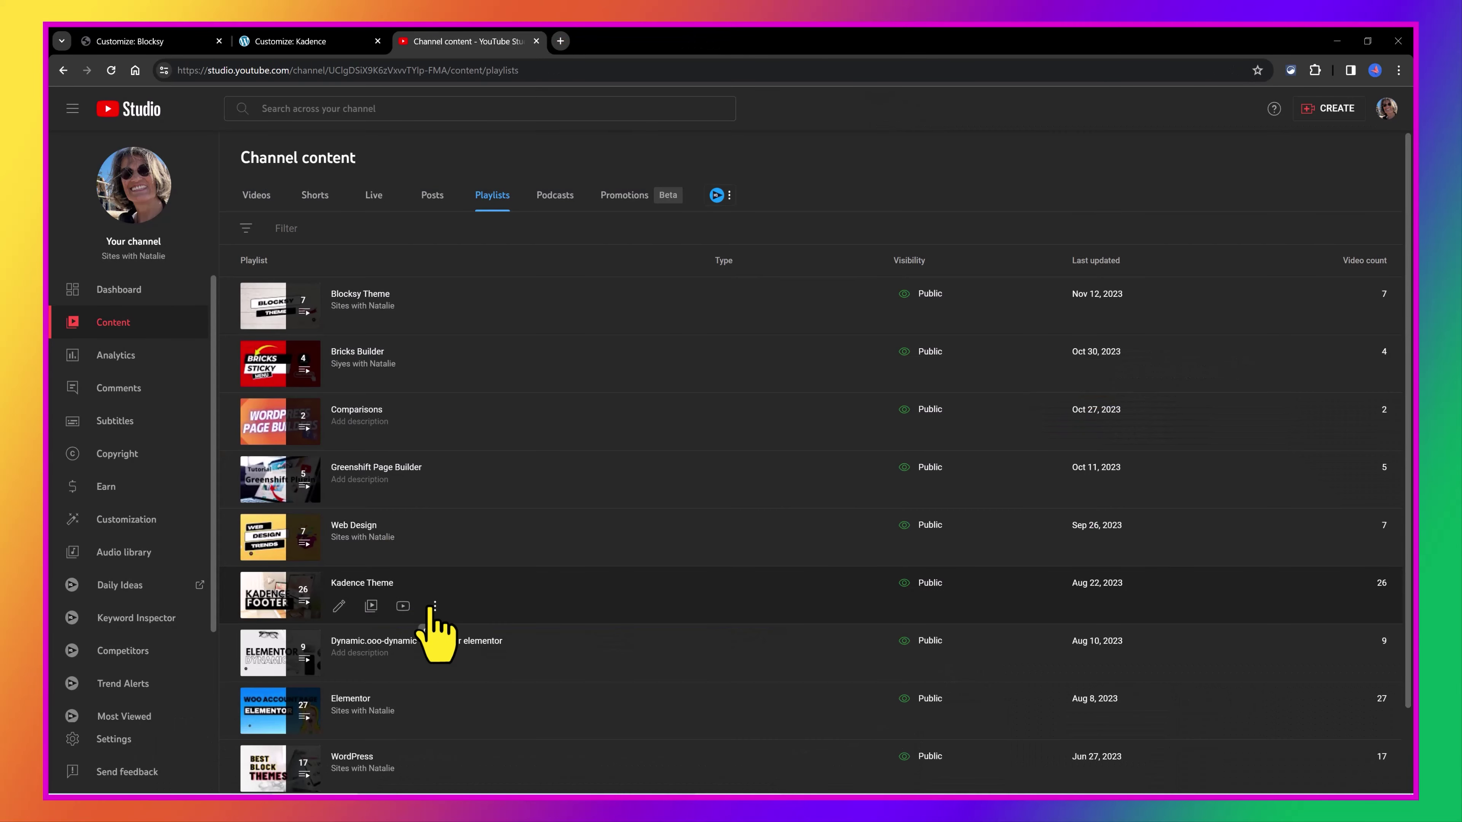
left_click(434, 608)
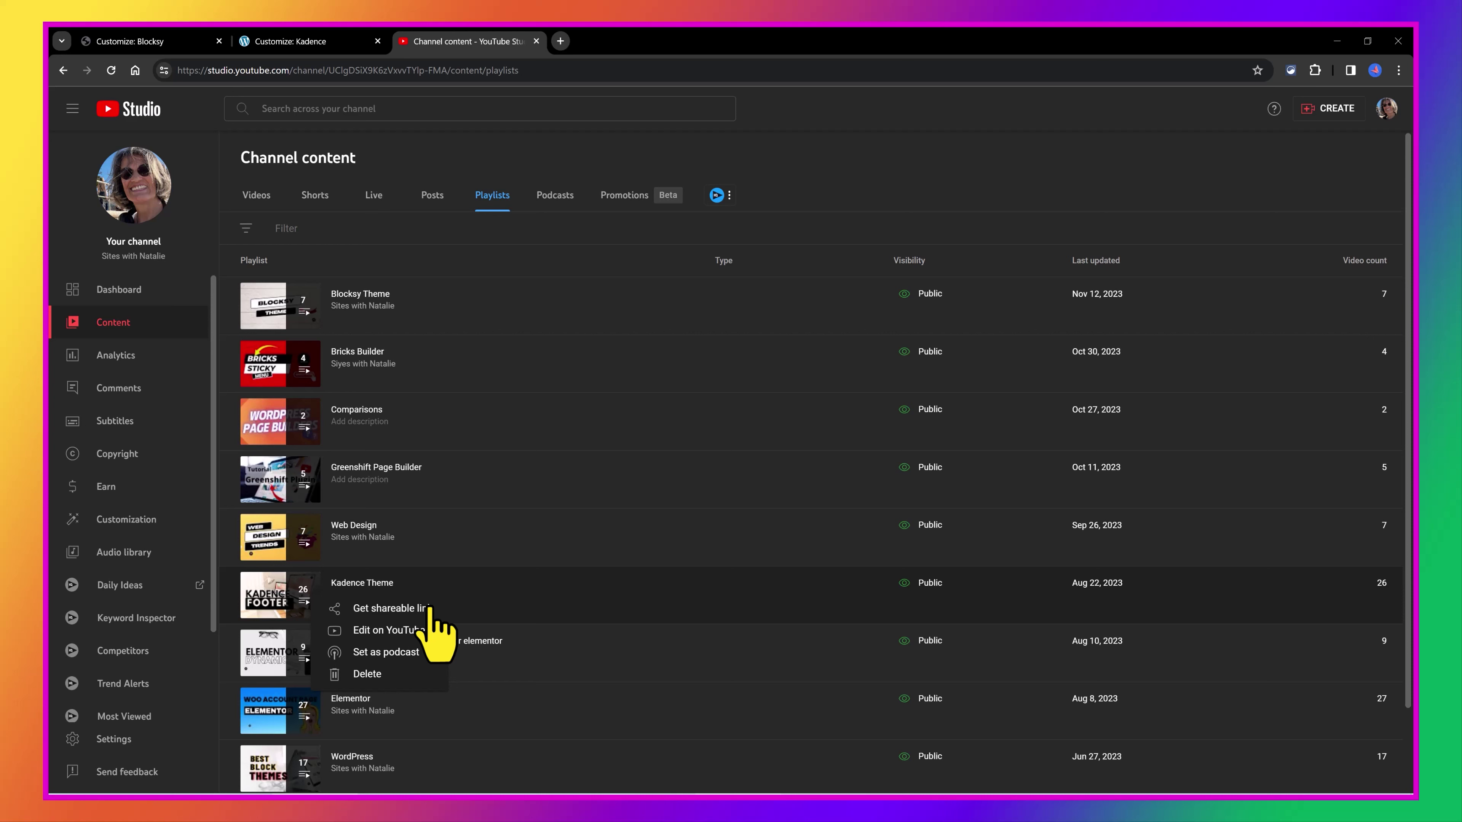
left_click(264, 604)
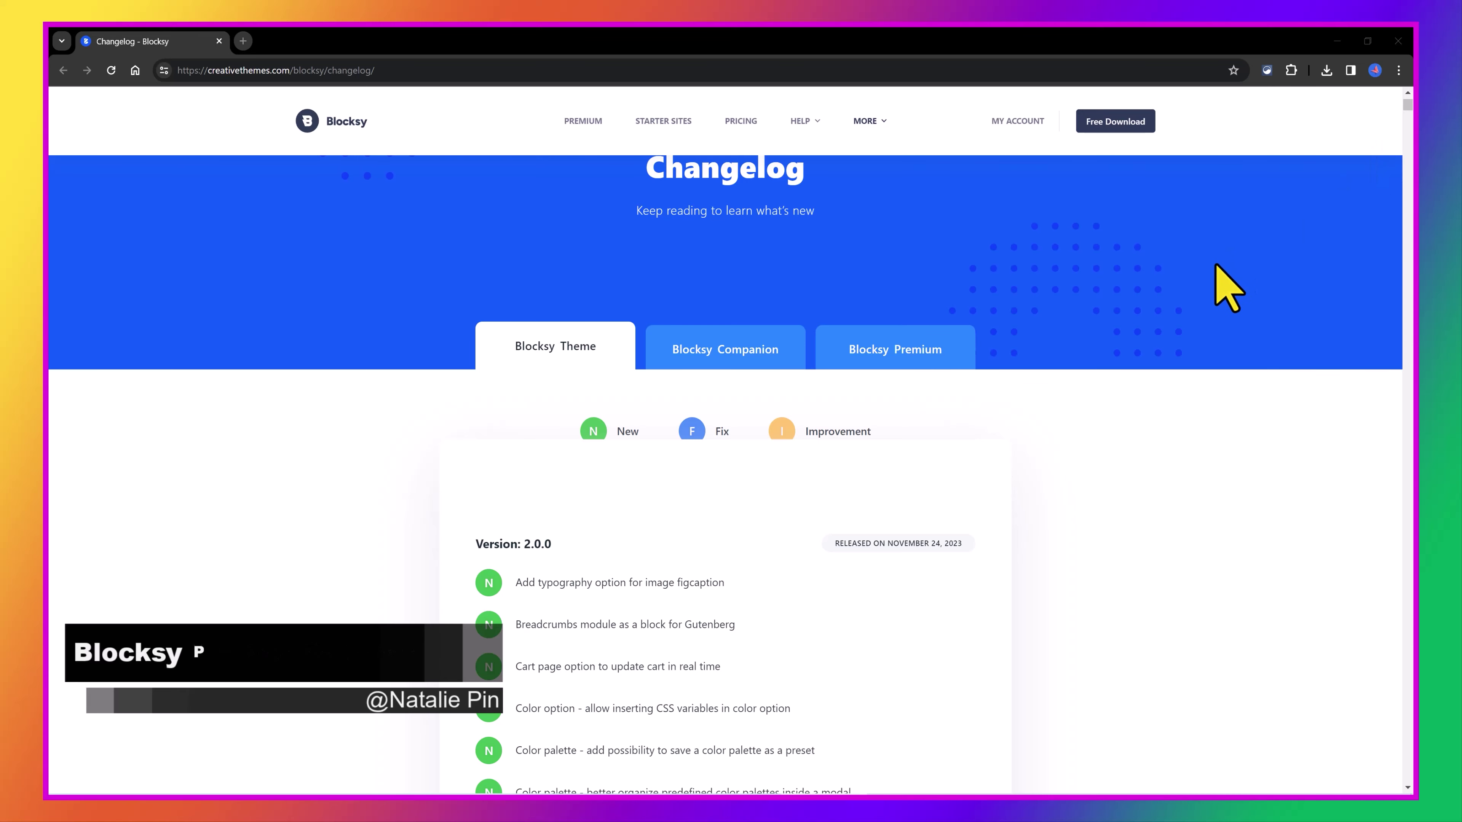
scroll(1209, 383, "down", 2)
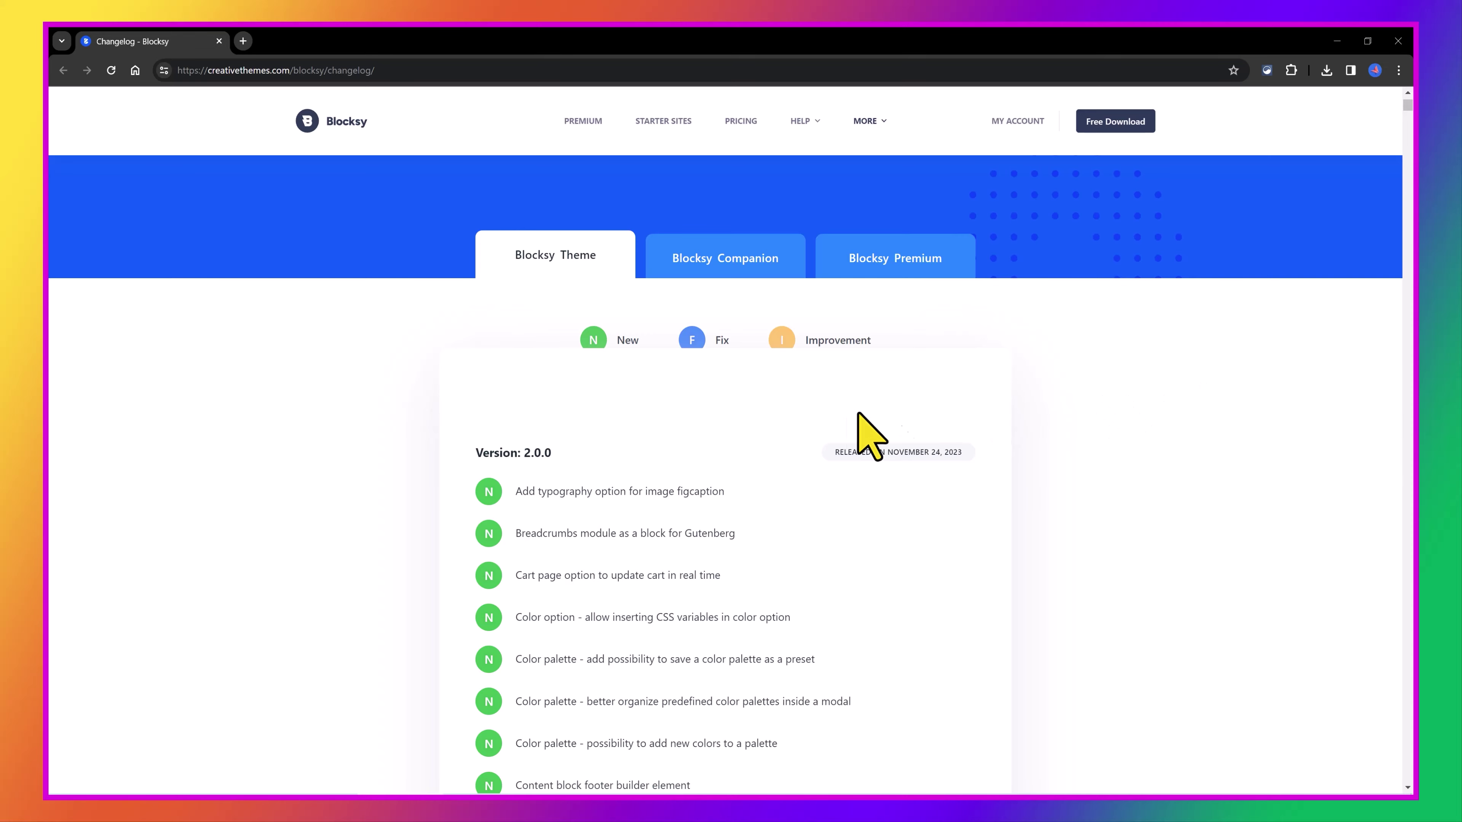
scroll(805, 438, "up", 3)
scroll(759, 469, "down", 3)
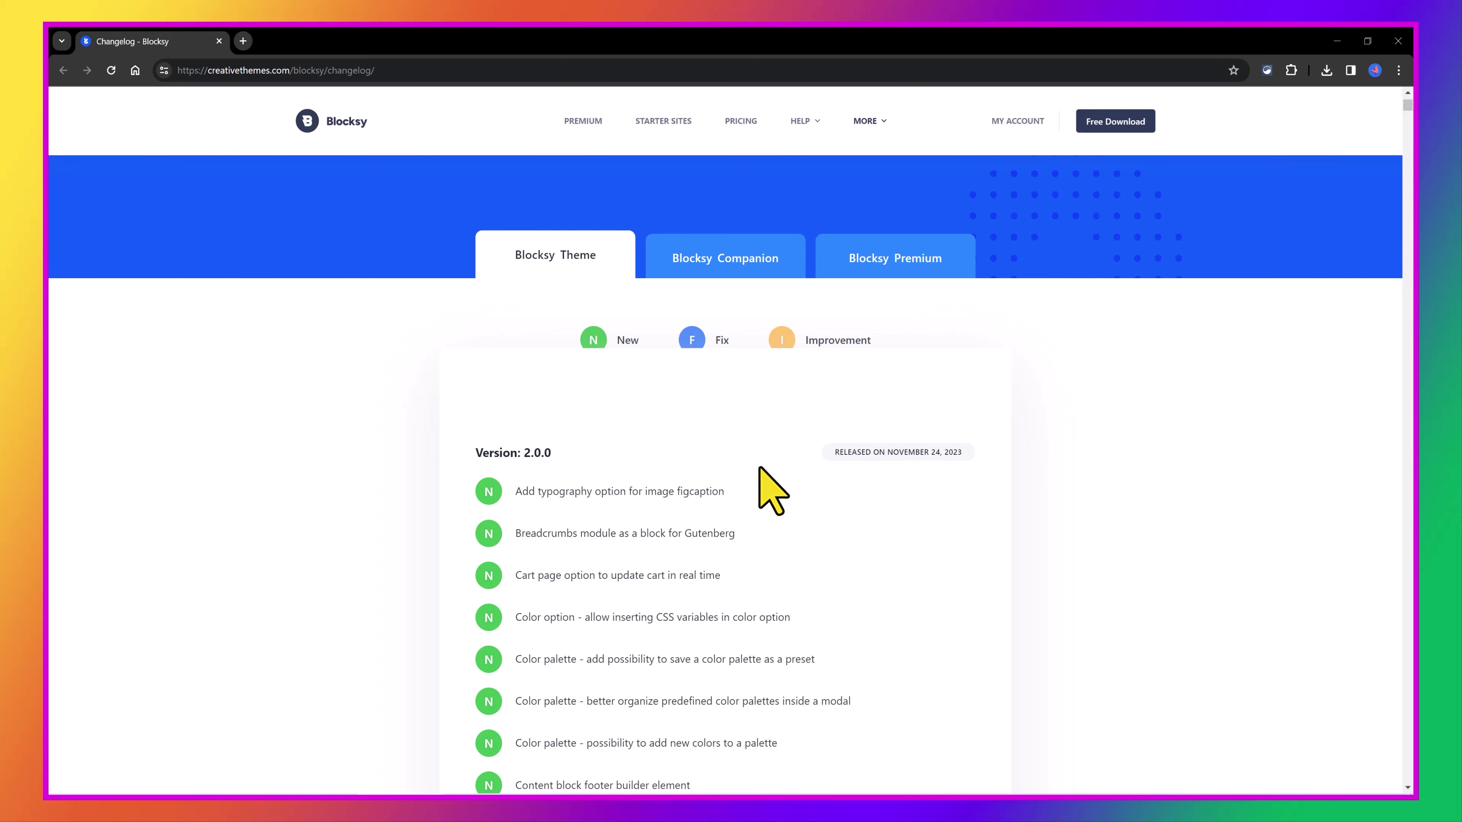
scroll(631, 473, "down", 10)
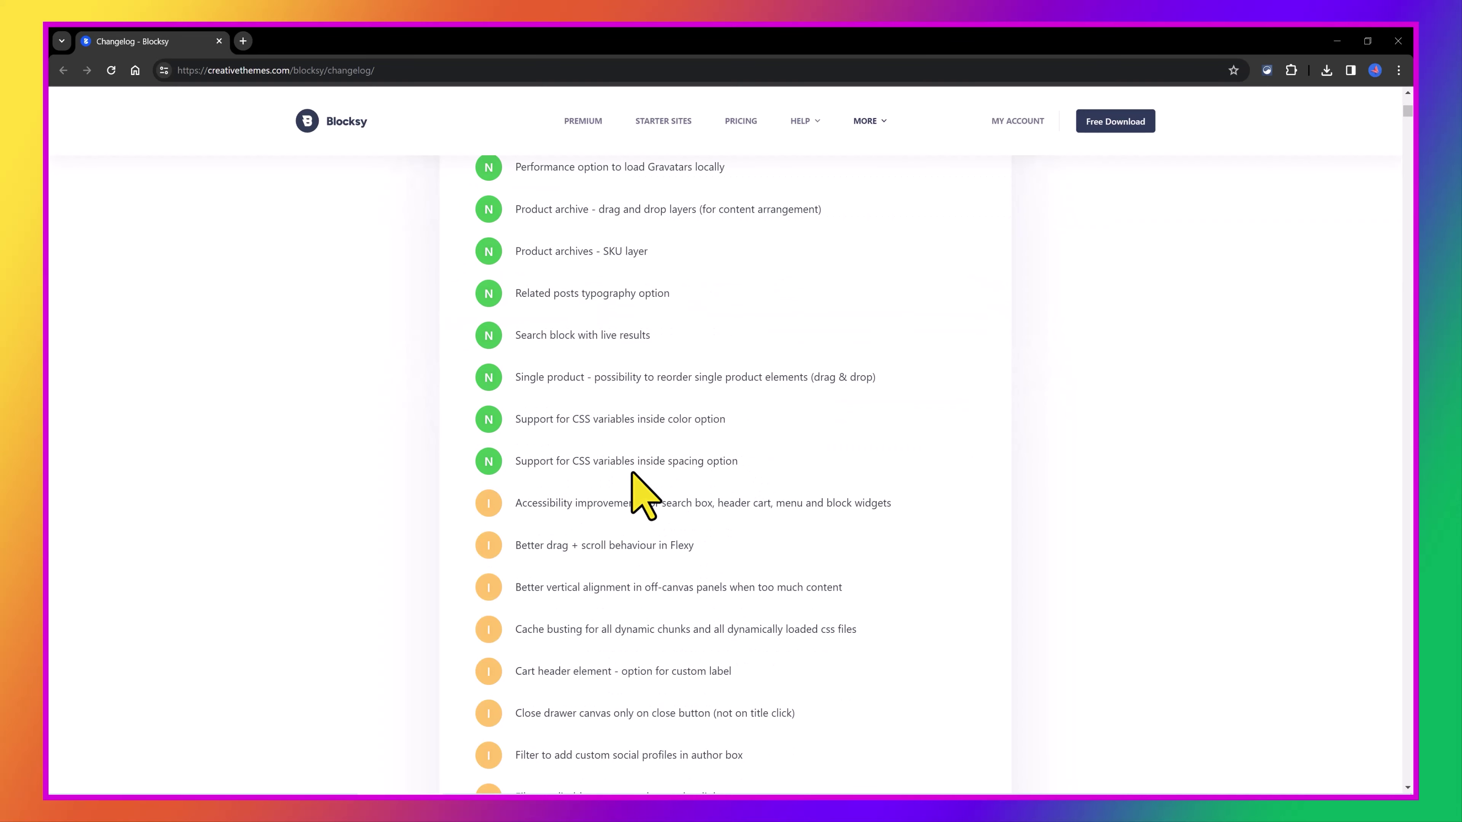
scroll(646, 468, "up", 2)
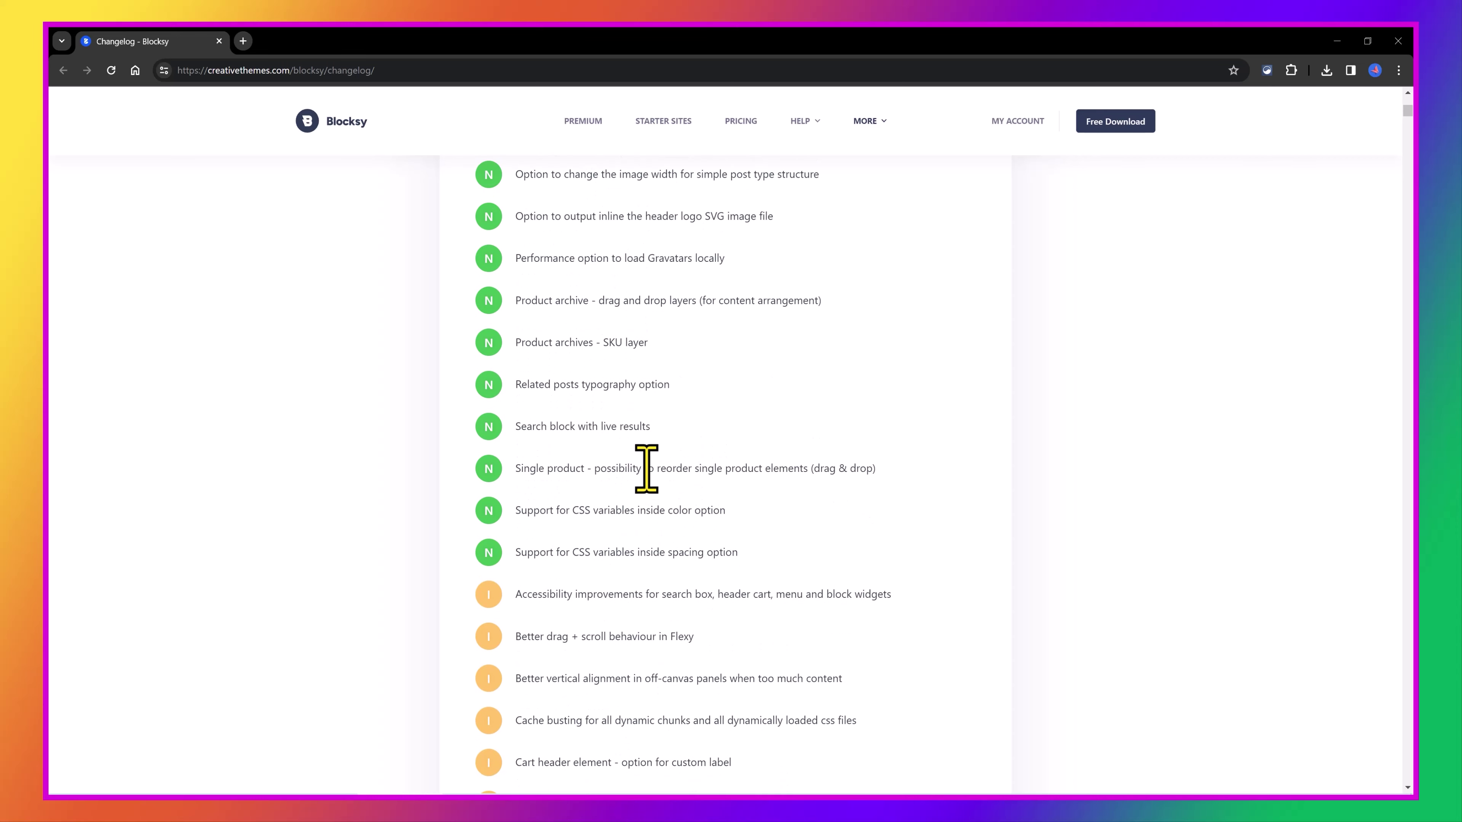
scroll(646, 468, "up", 2)
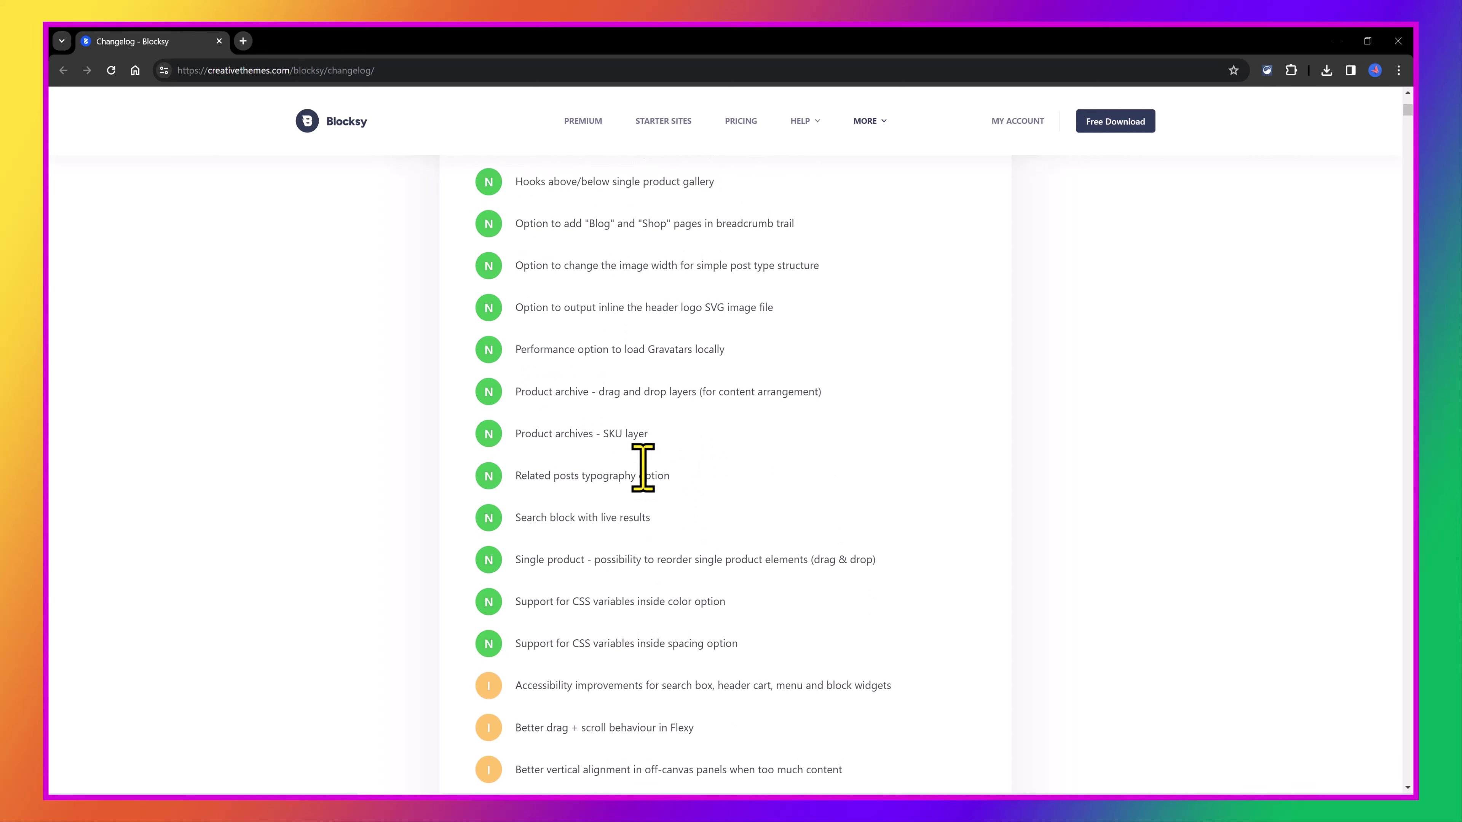
scroll(644, 469, "up", 4)
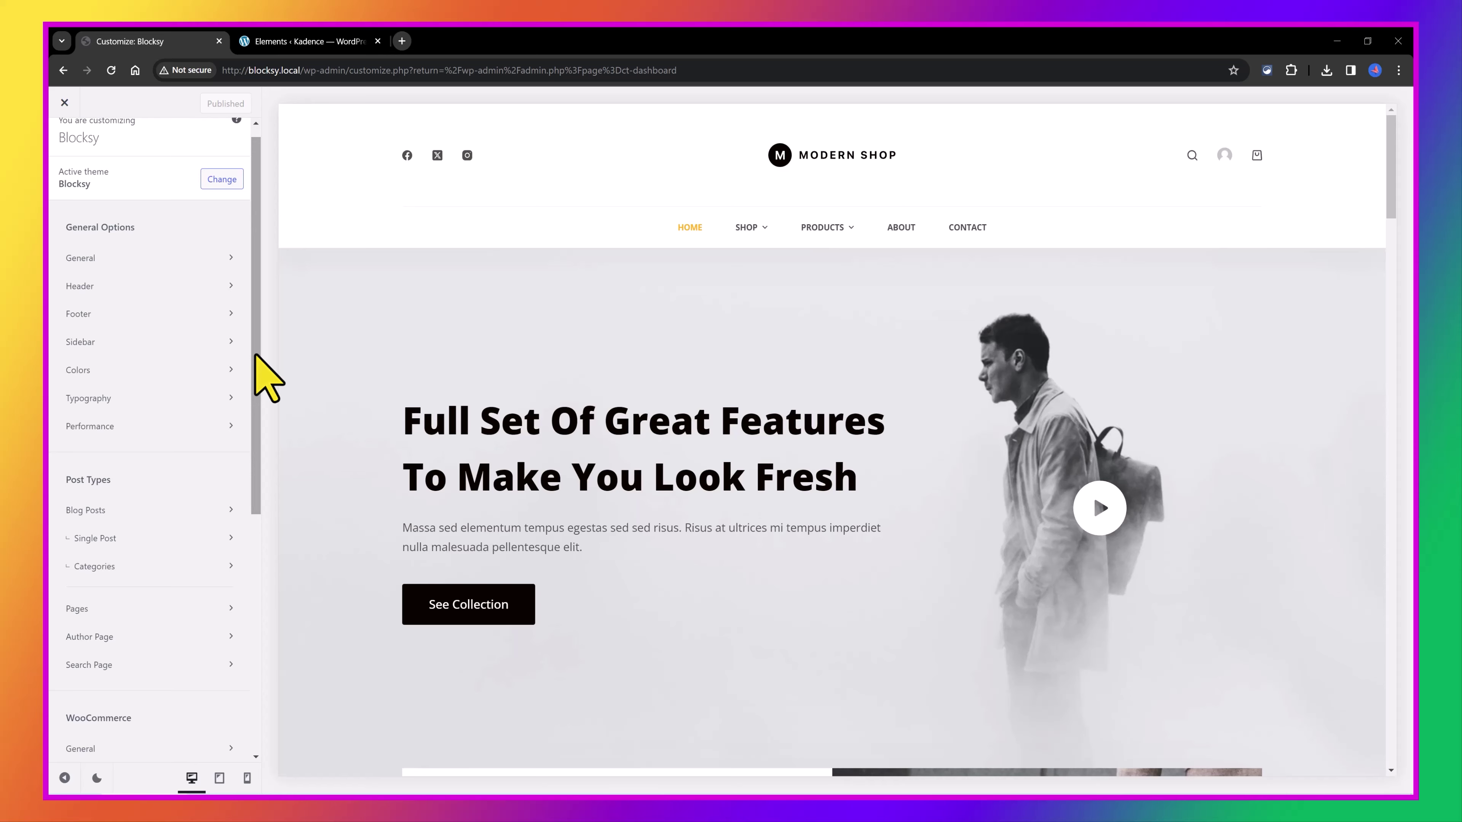
Remove Widget Area 1 from the footer middle row and place the Logo element there.
left_click_drag(255, 372, 262, 501)
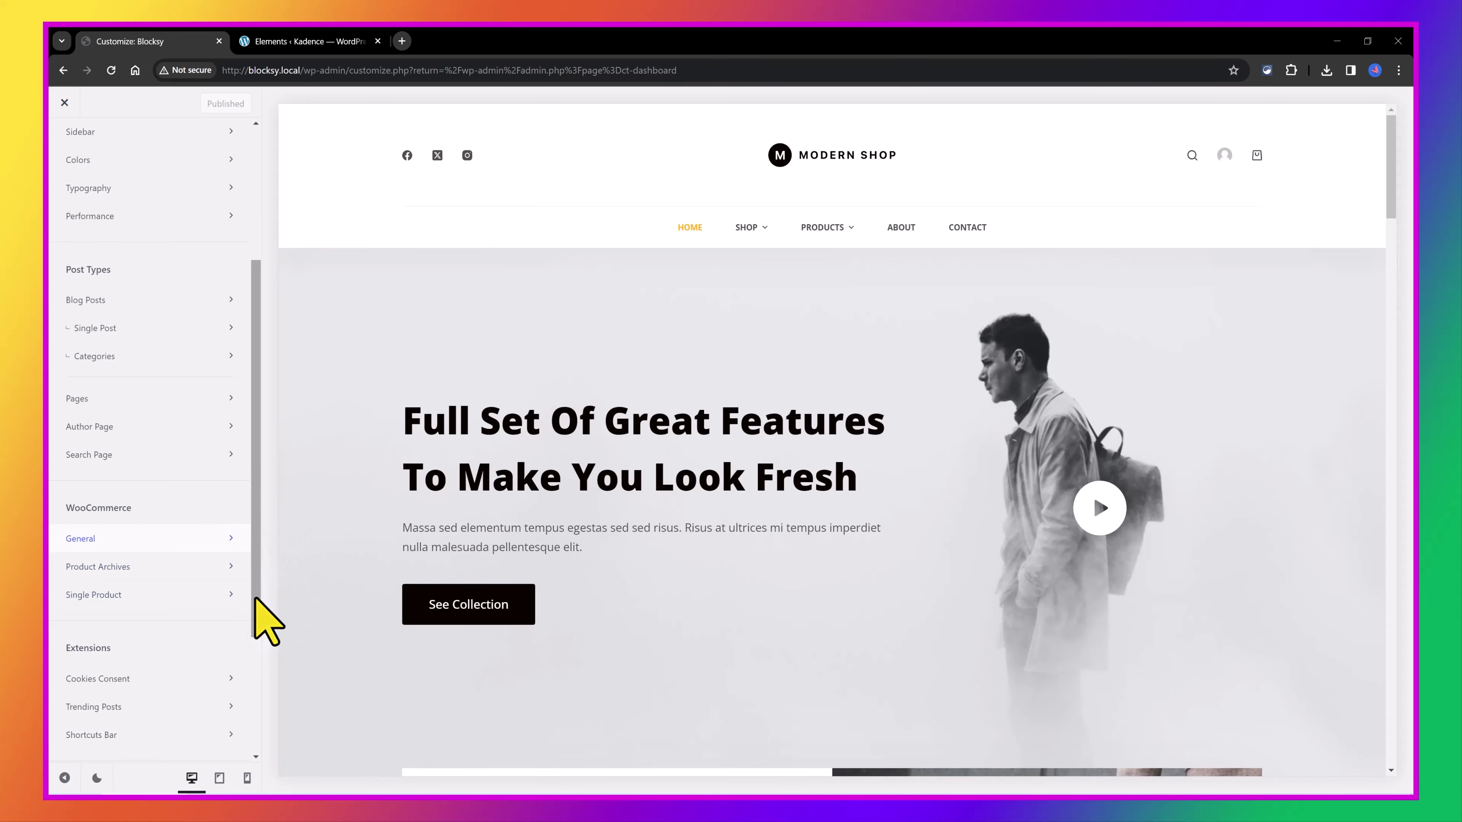
scroll(262, 619, "down", 3)
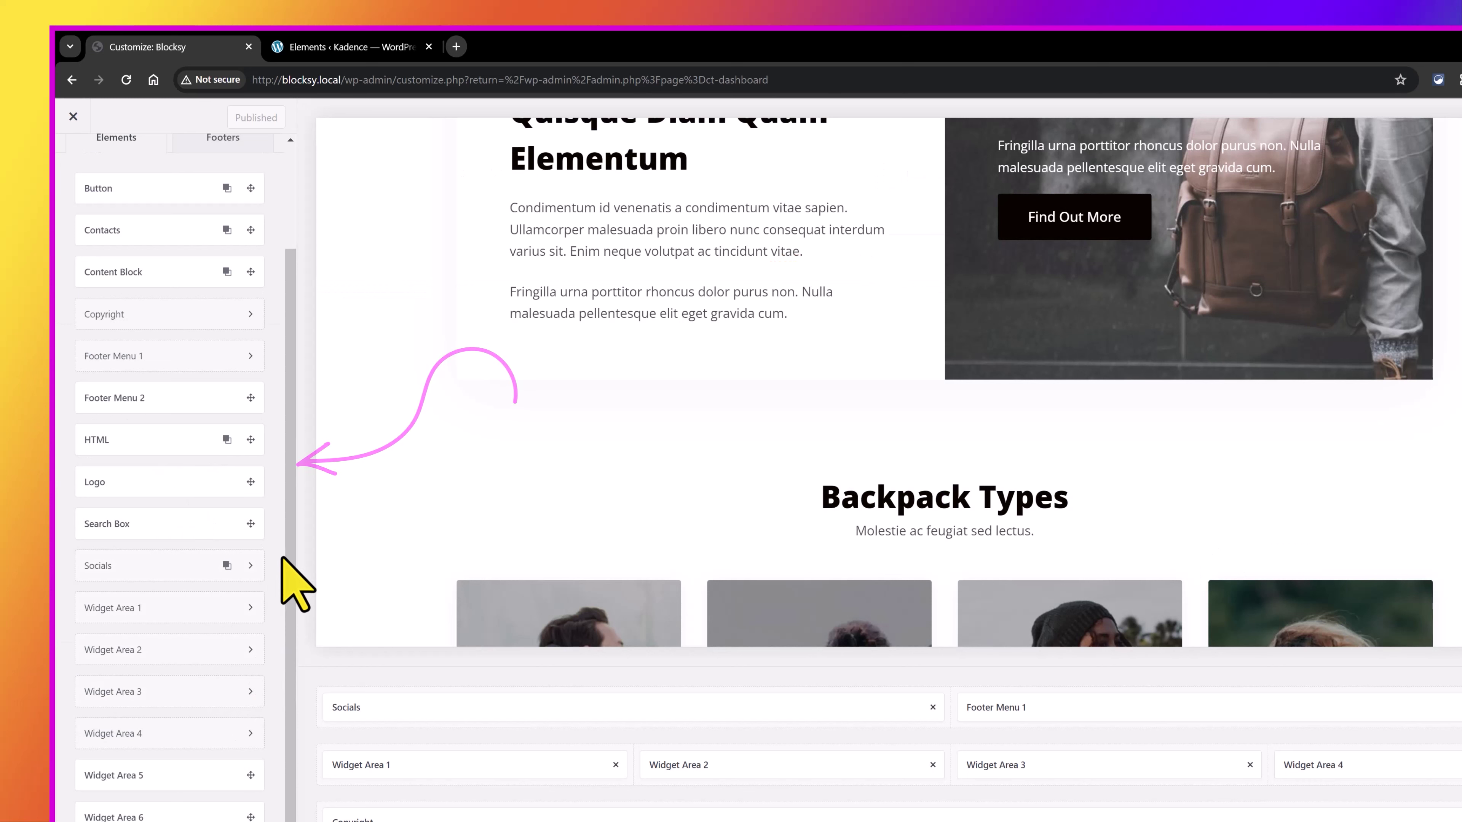
scroll(454, 742, "down", 5)
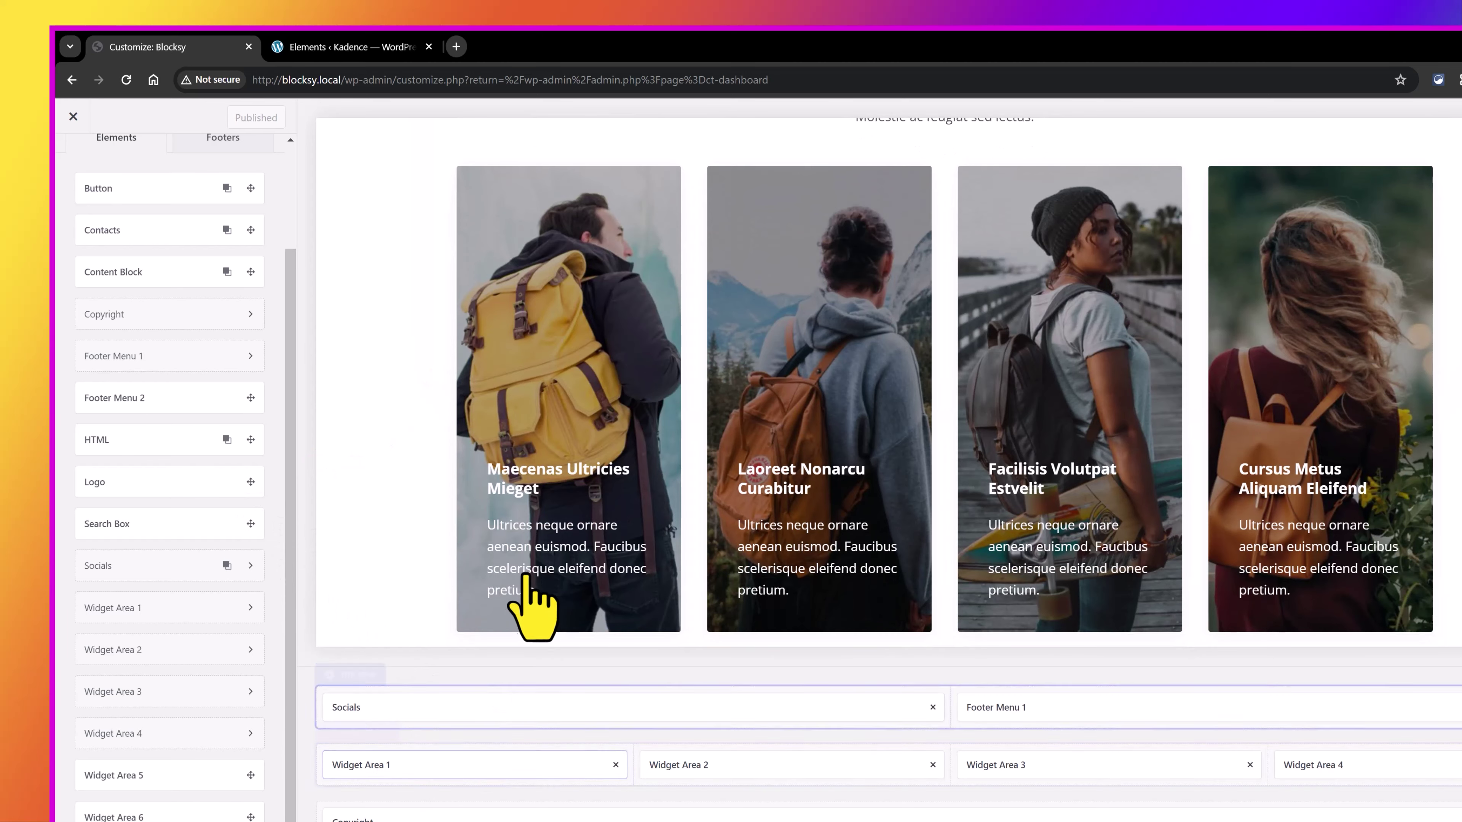
scroll(518, 598, "down", 10)
scroll(498, 496, "down", 10)
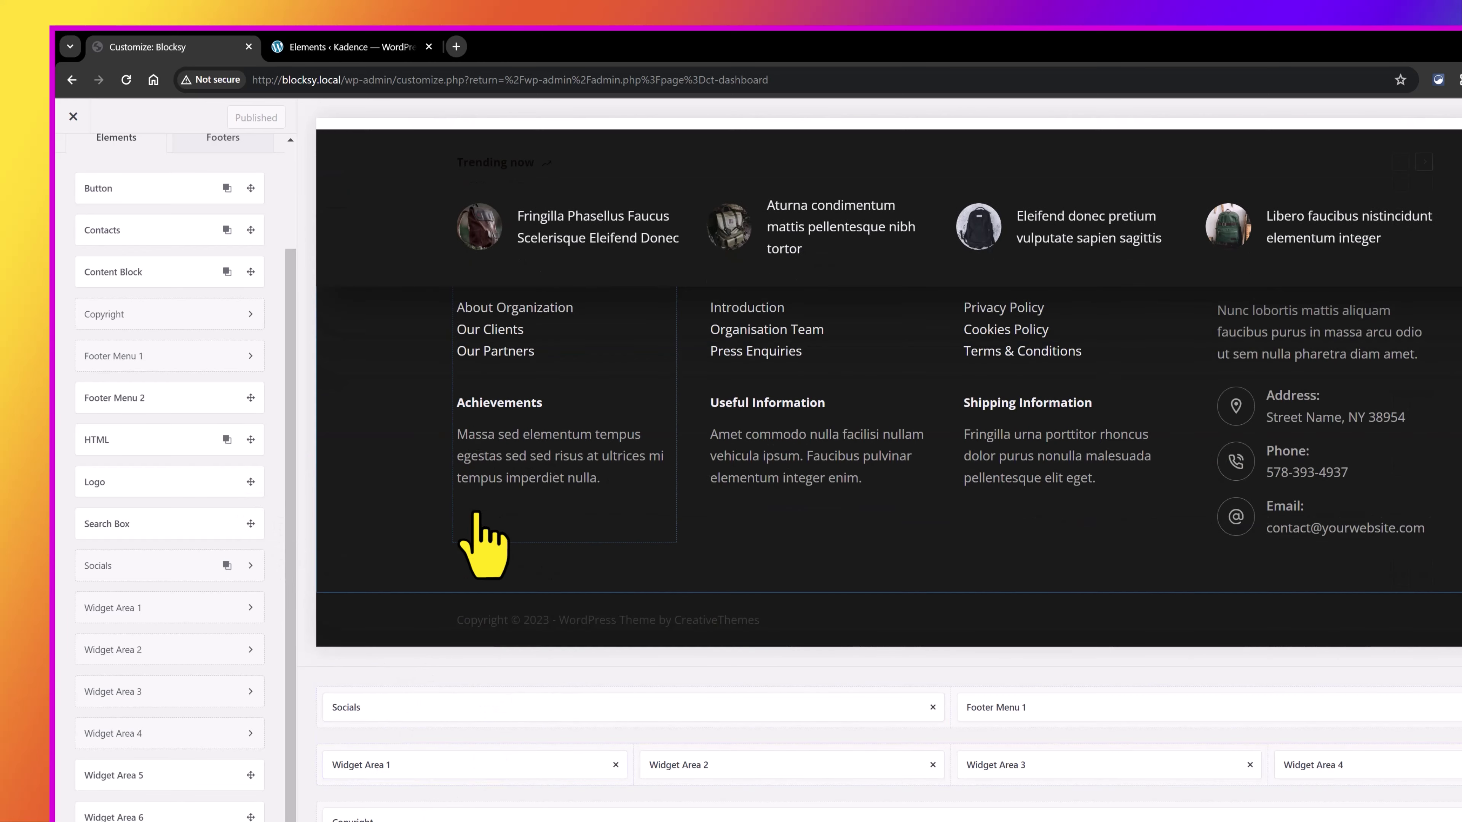
left_click(615, 765)
left_click(564, 760)
left_click(597, 640)
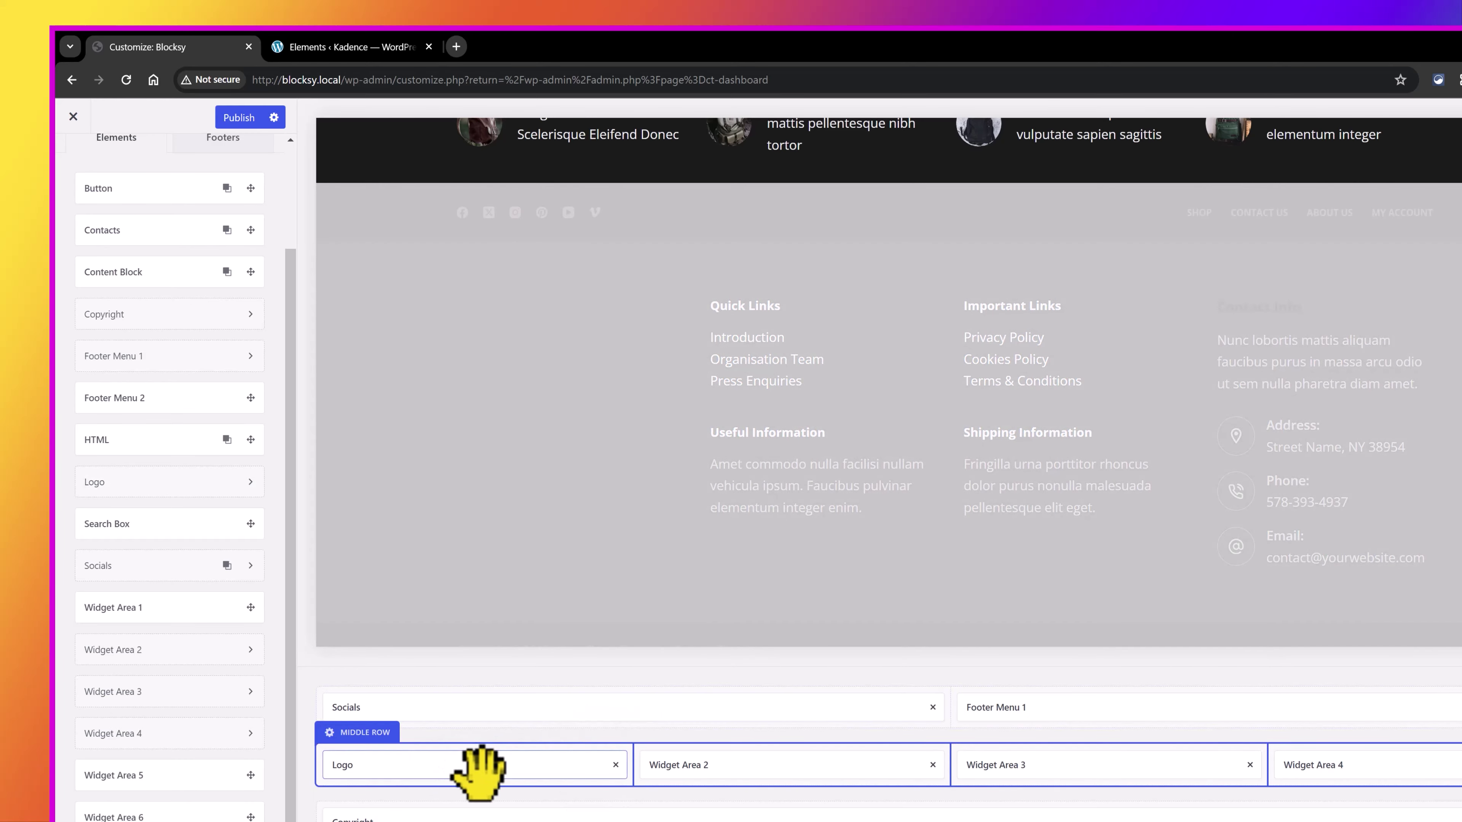
Choose the logoipsum image from the Media Library as the footer logo.
left_click(480, 761)
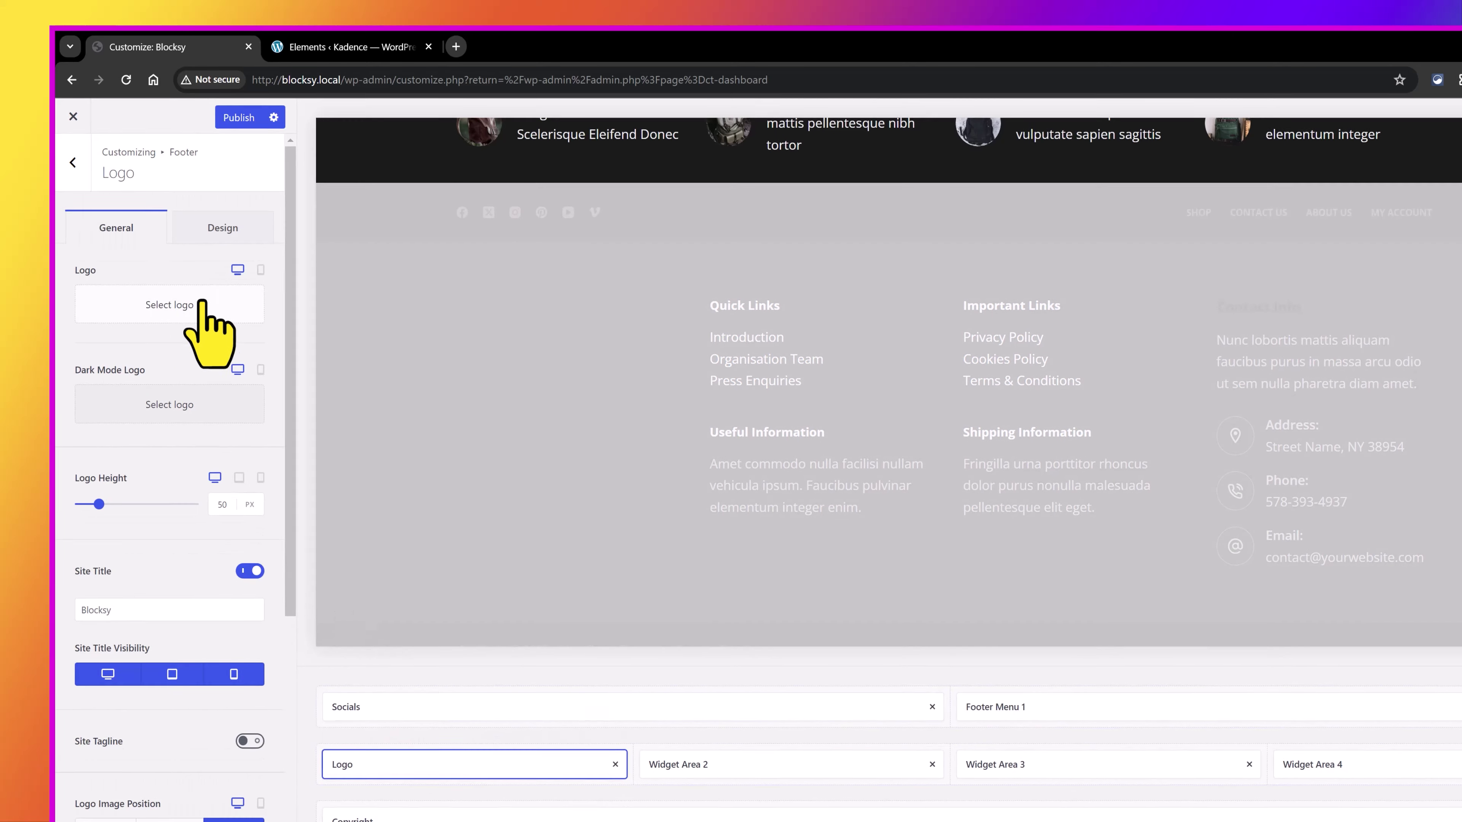
left_click(224, 274)
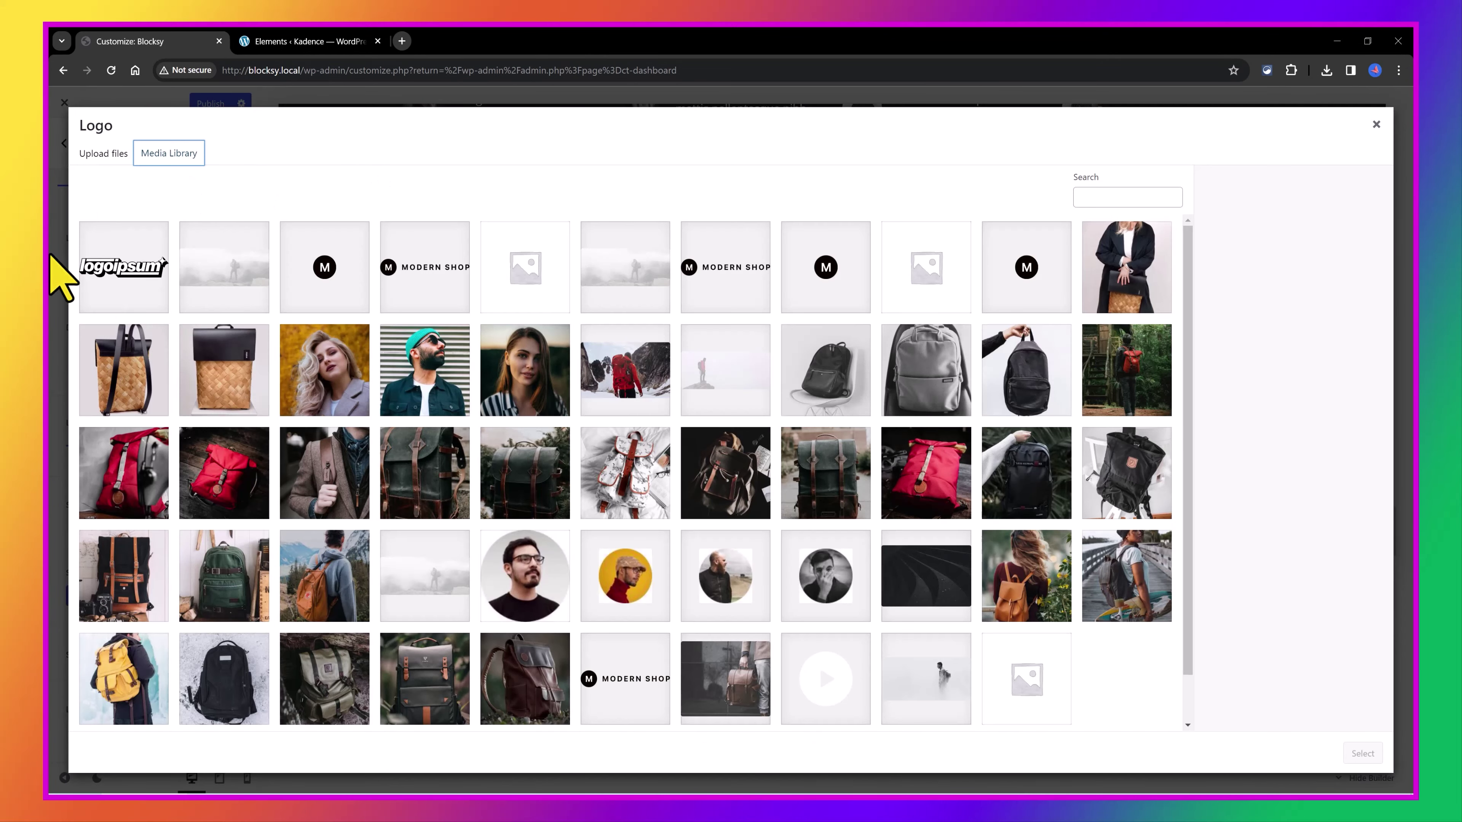
left_click(86, 265)
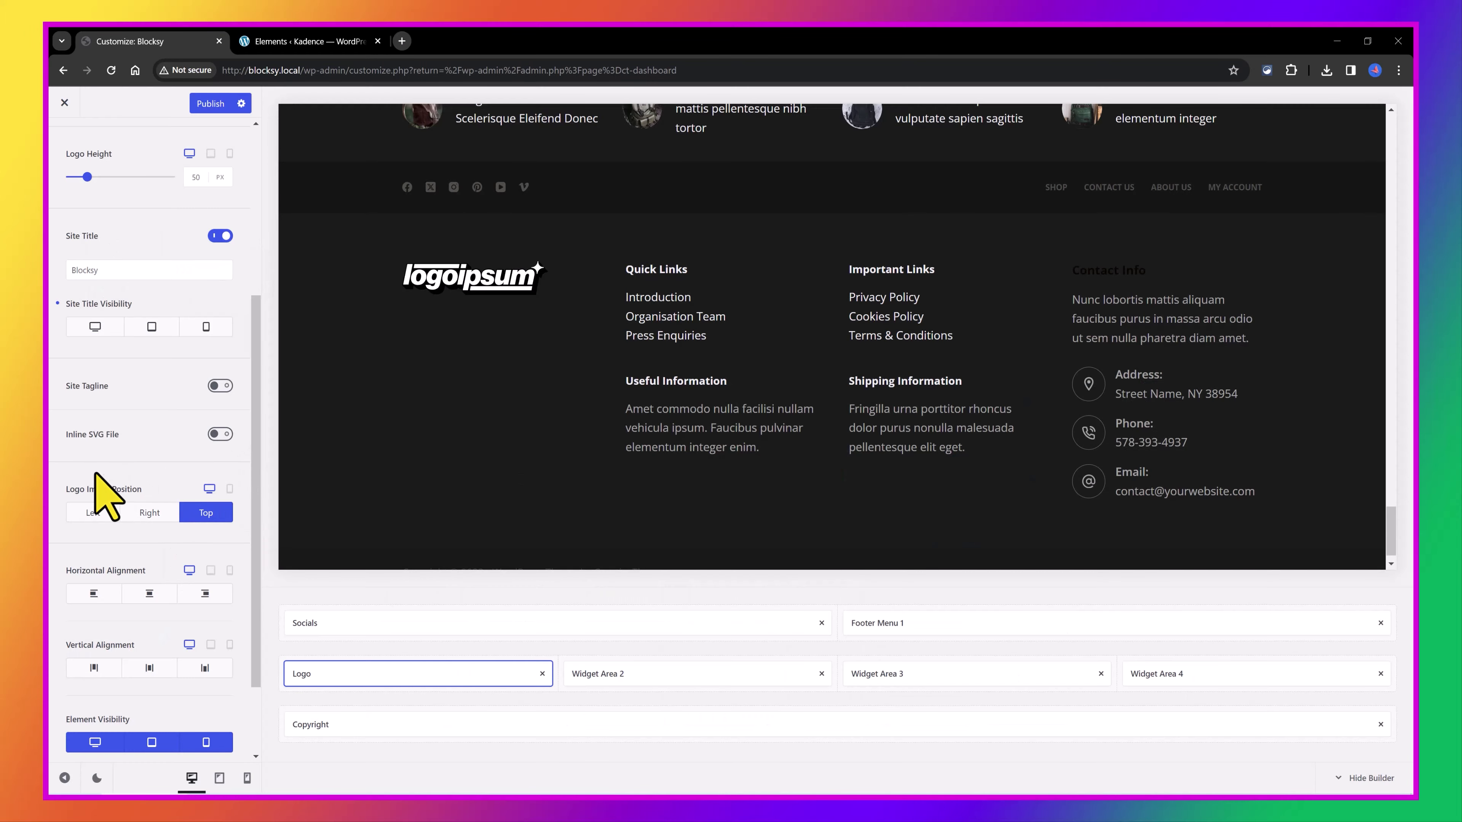
Set the footer logo height to 34 px and return to the footer elements list.
left_click_drag(66, 489, 98, 512)
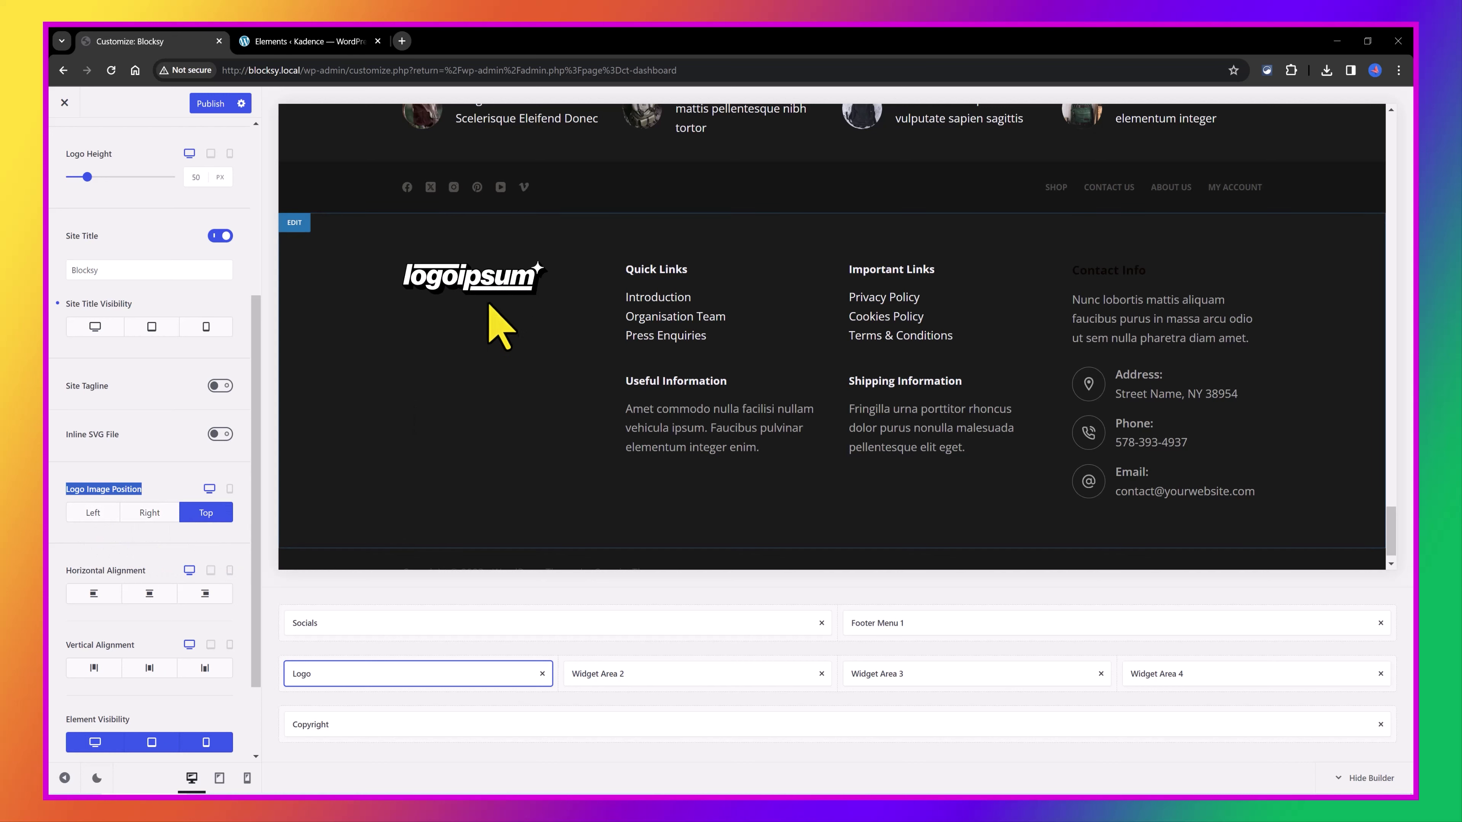
scroll(115, 610, "down", 2)
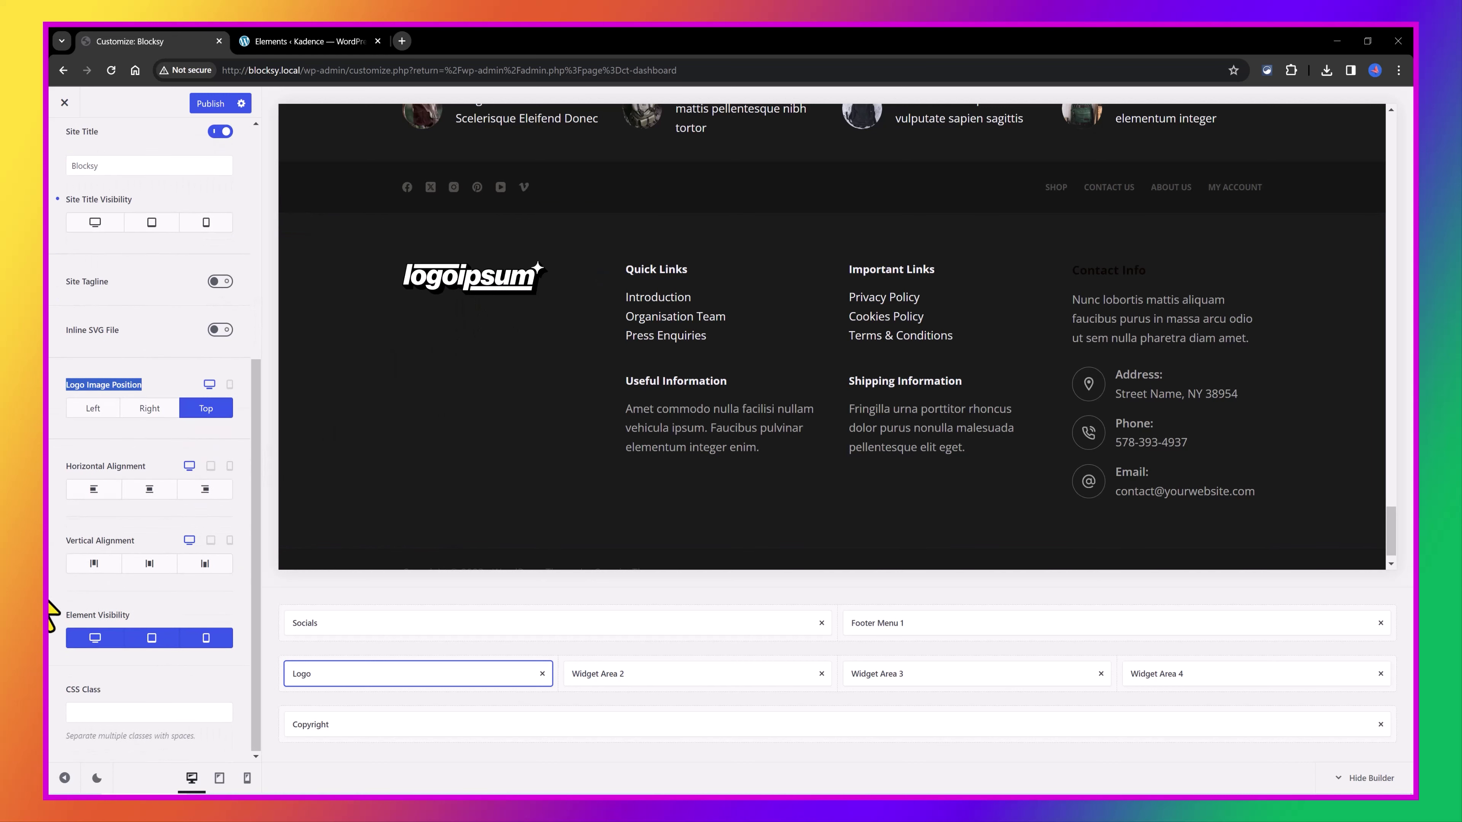
scroll(144, 547, "up", 5)
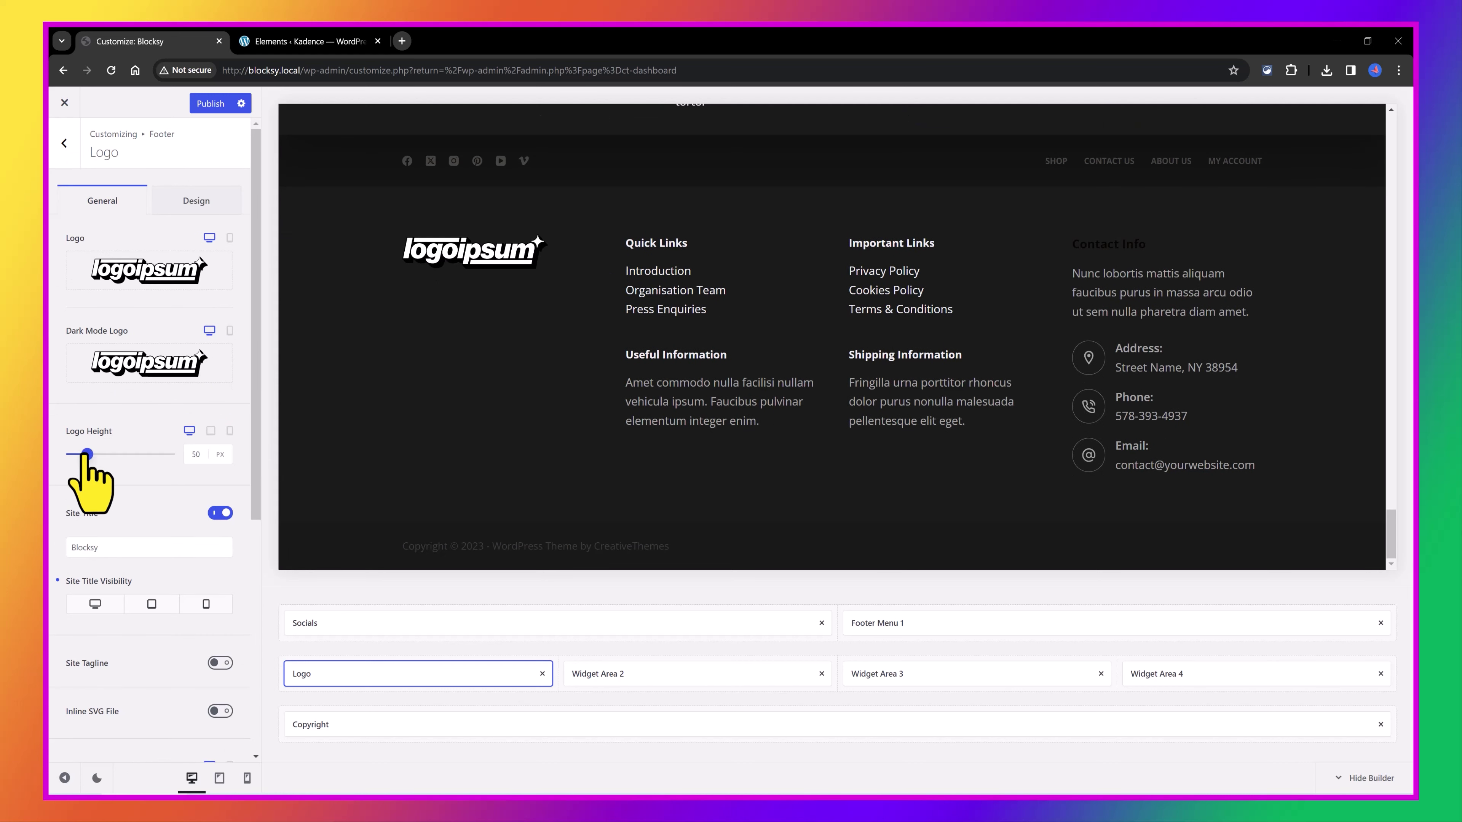
left_click_drag(87, 454, 87, 454)
scroll(115, 438, "down", 5)
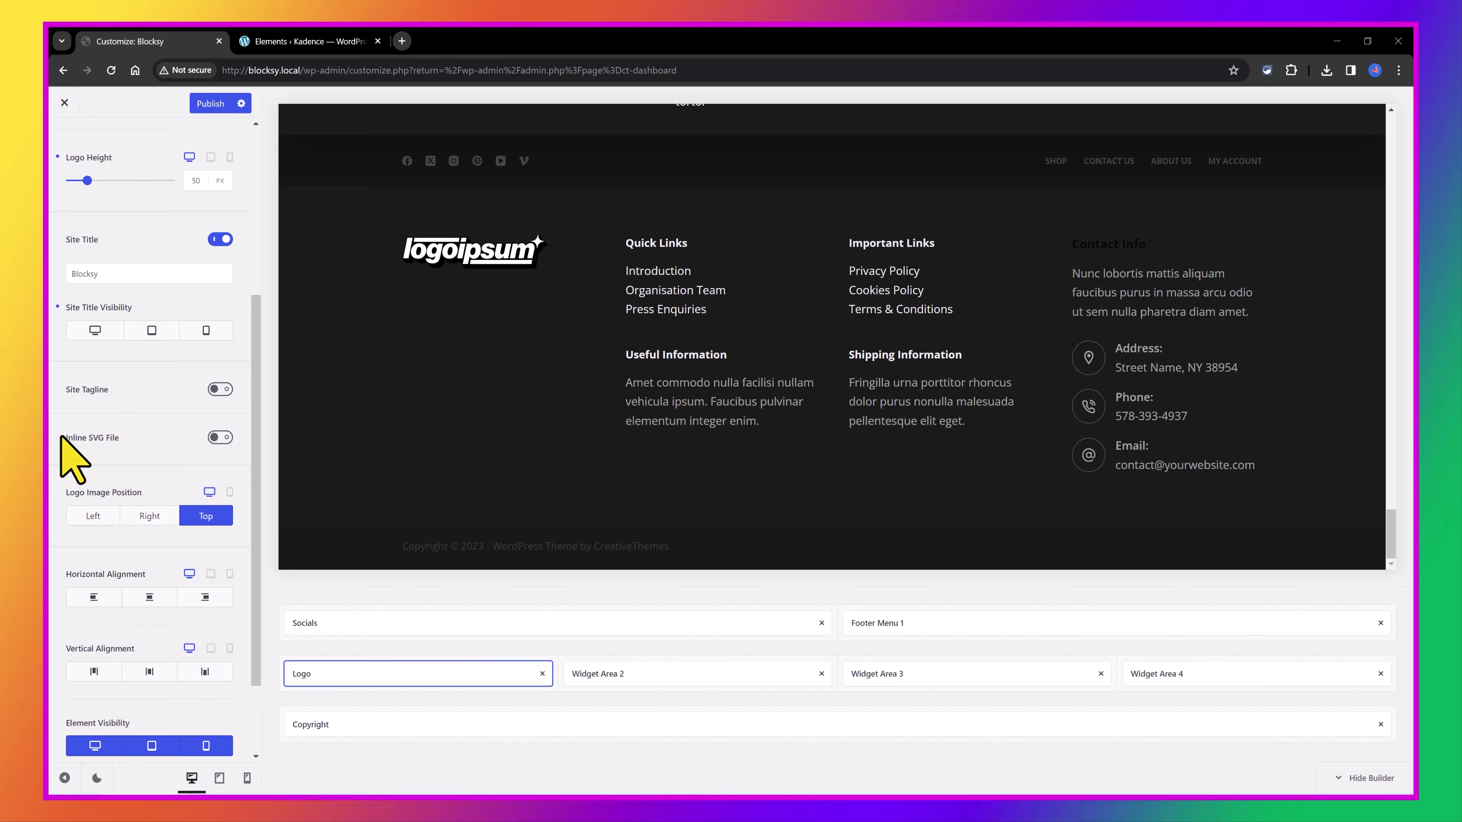
left_click(60, 131)
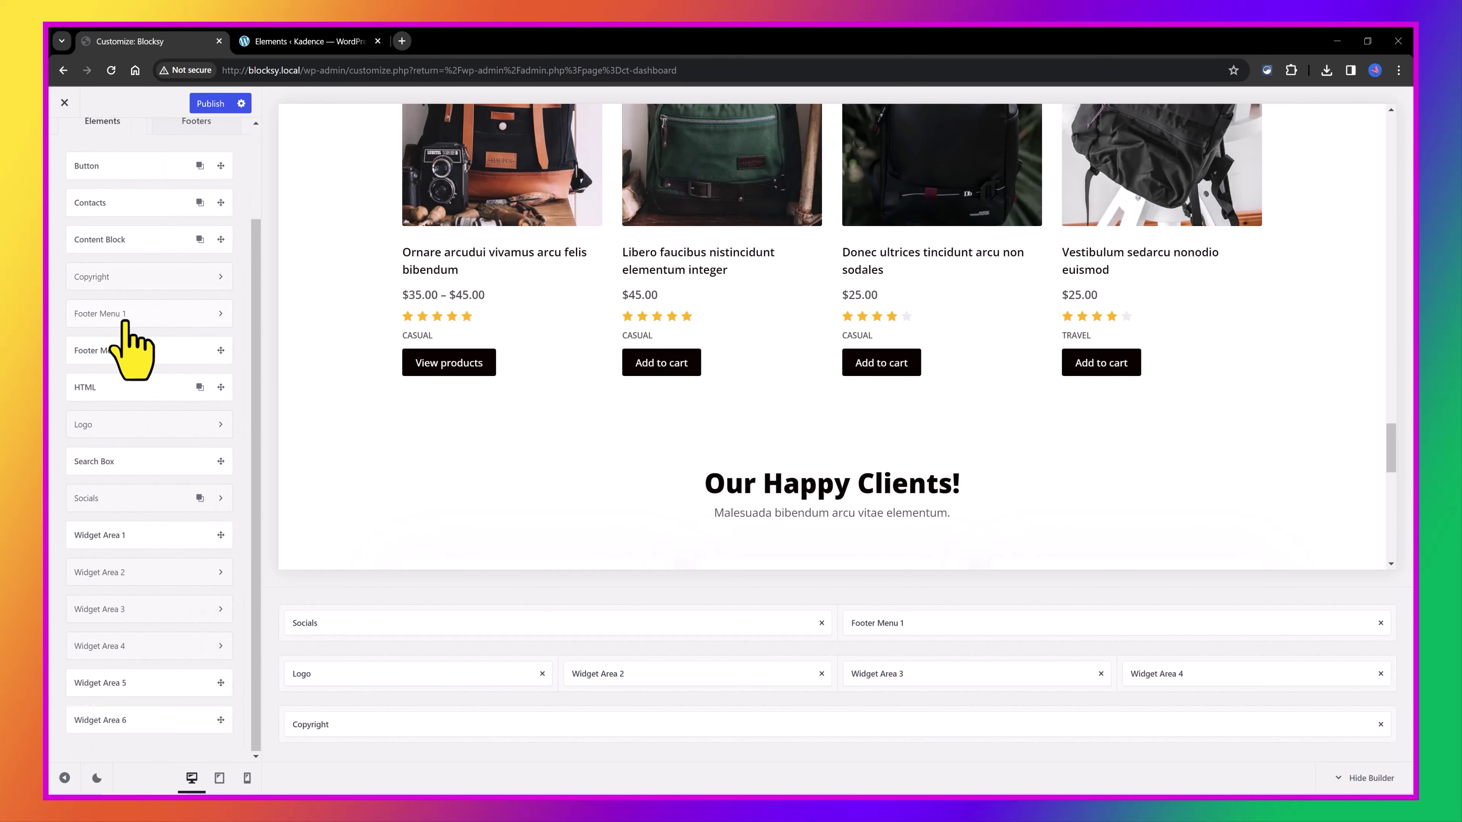
scroll(115, 316, "up", 2)
In the header builder, restore the removed Account element with Ctrl+Z and open its settings.
left_click(64, 143)
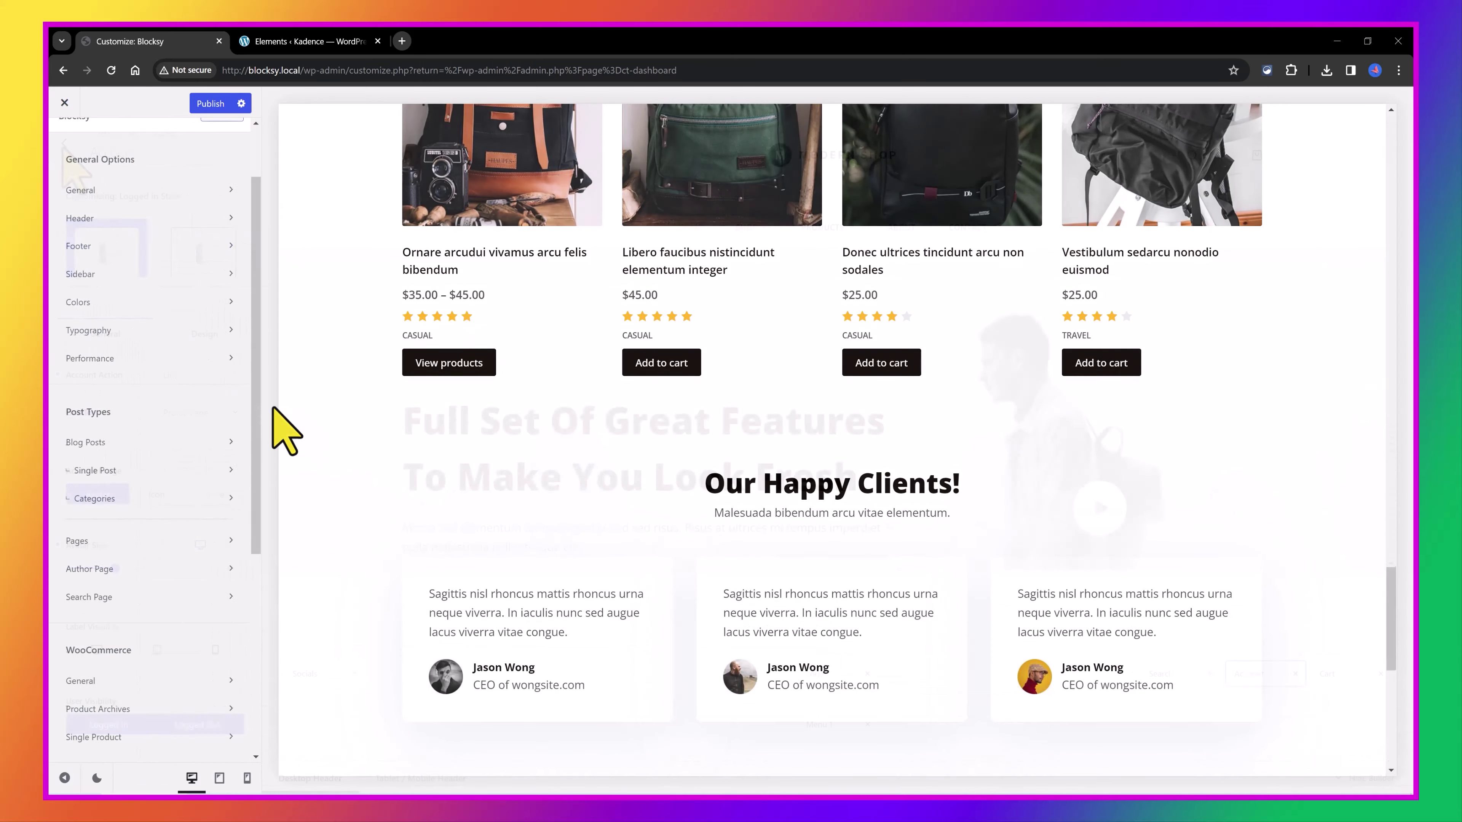
left_click(72, 254)
left_click(65, 144)
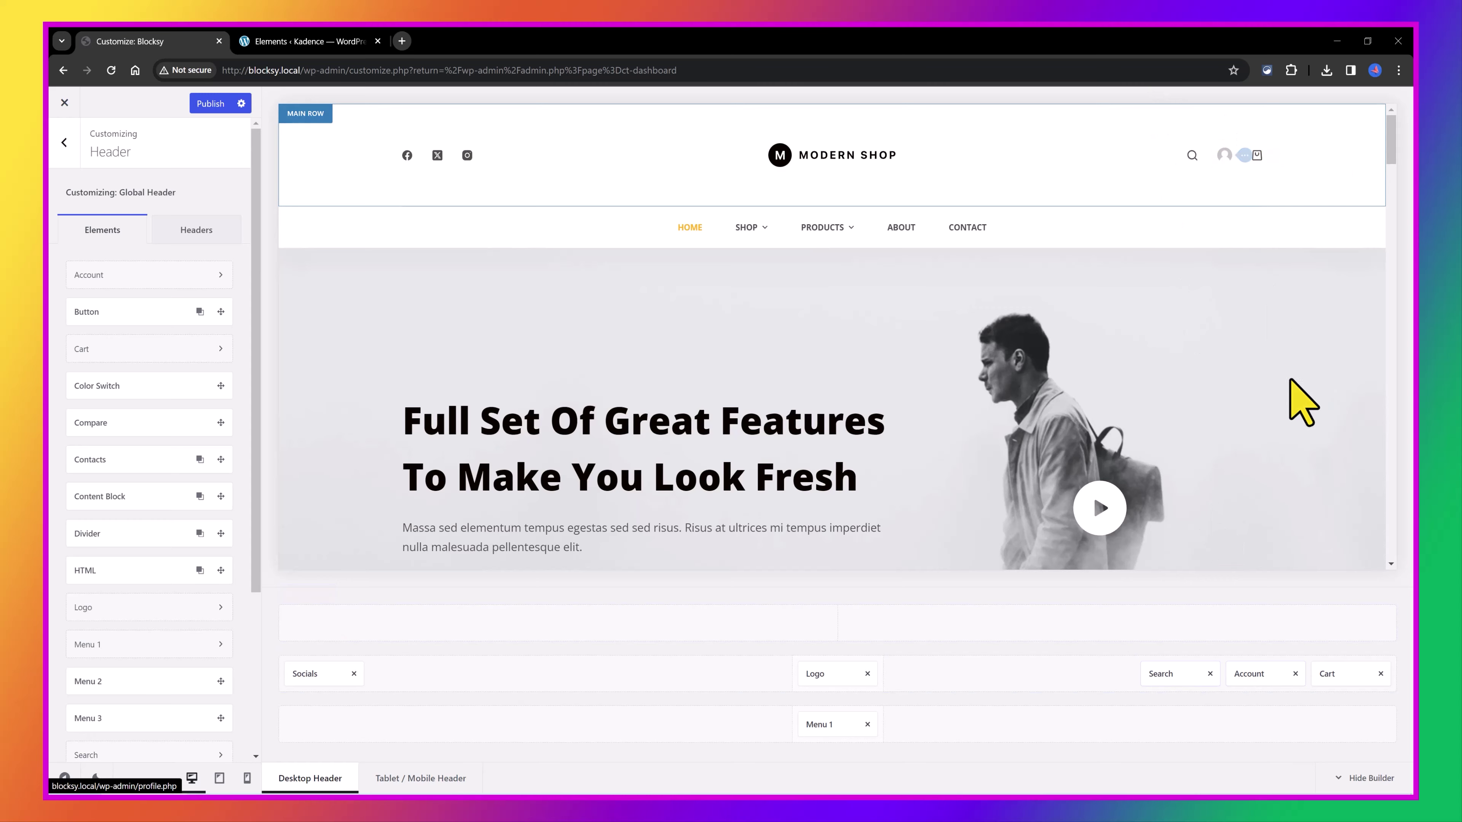
left_click(1295, 673)
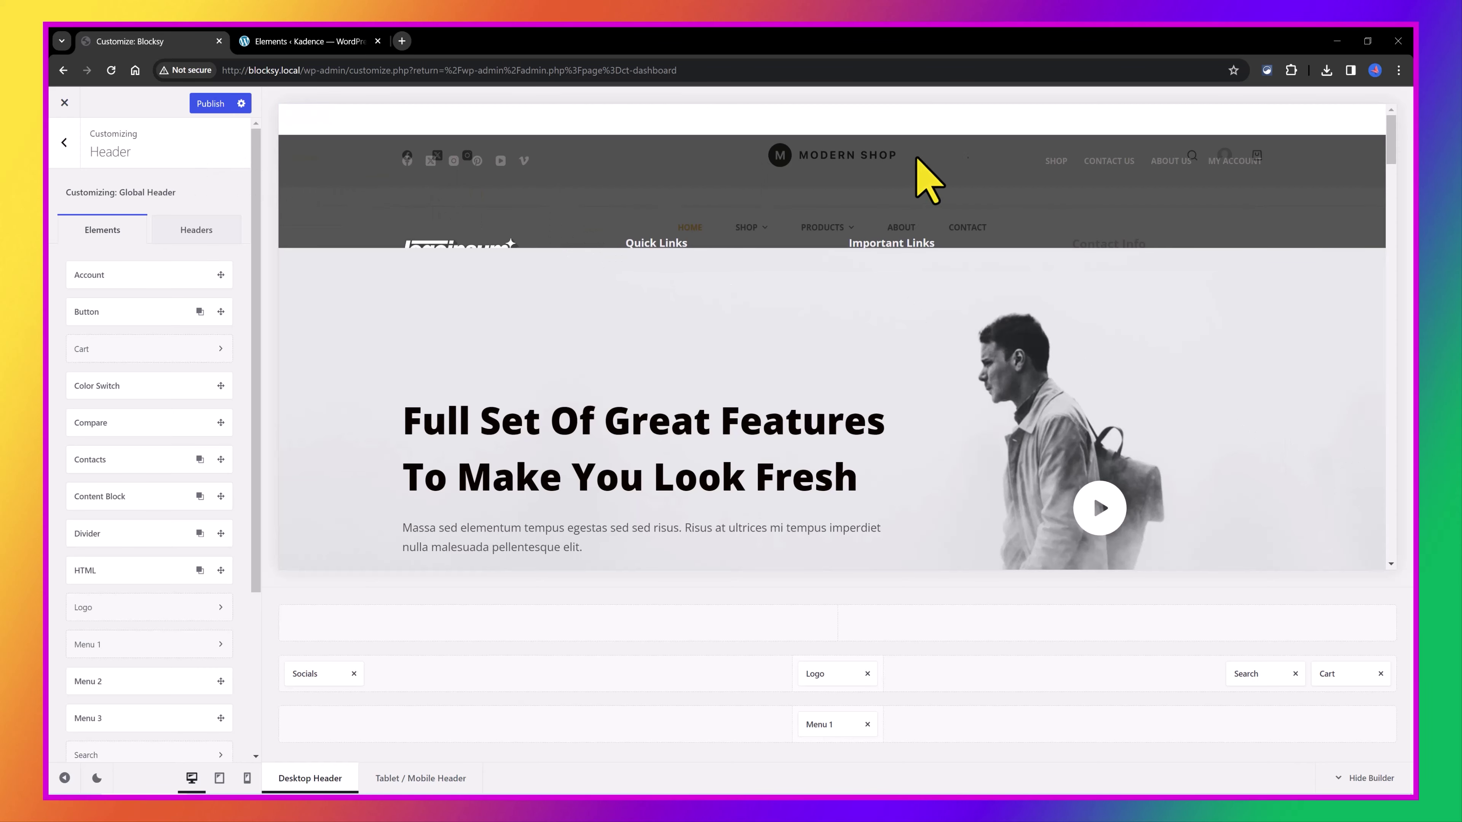
key("ctrl+z")
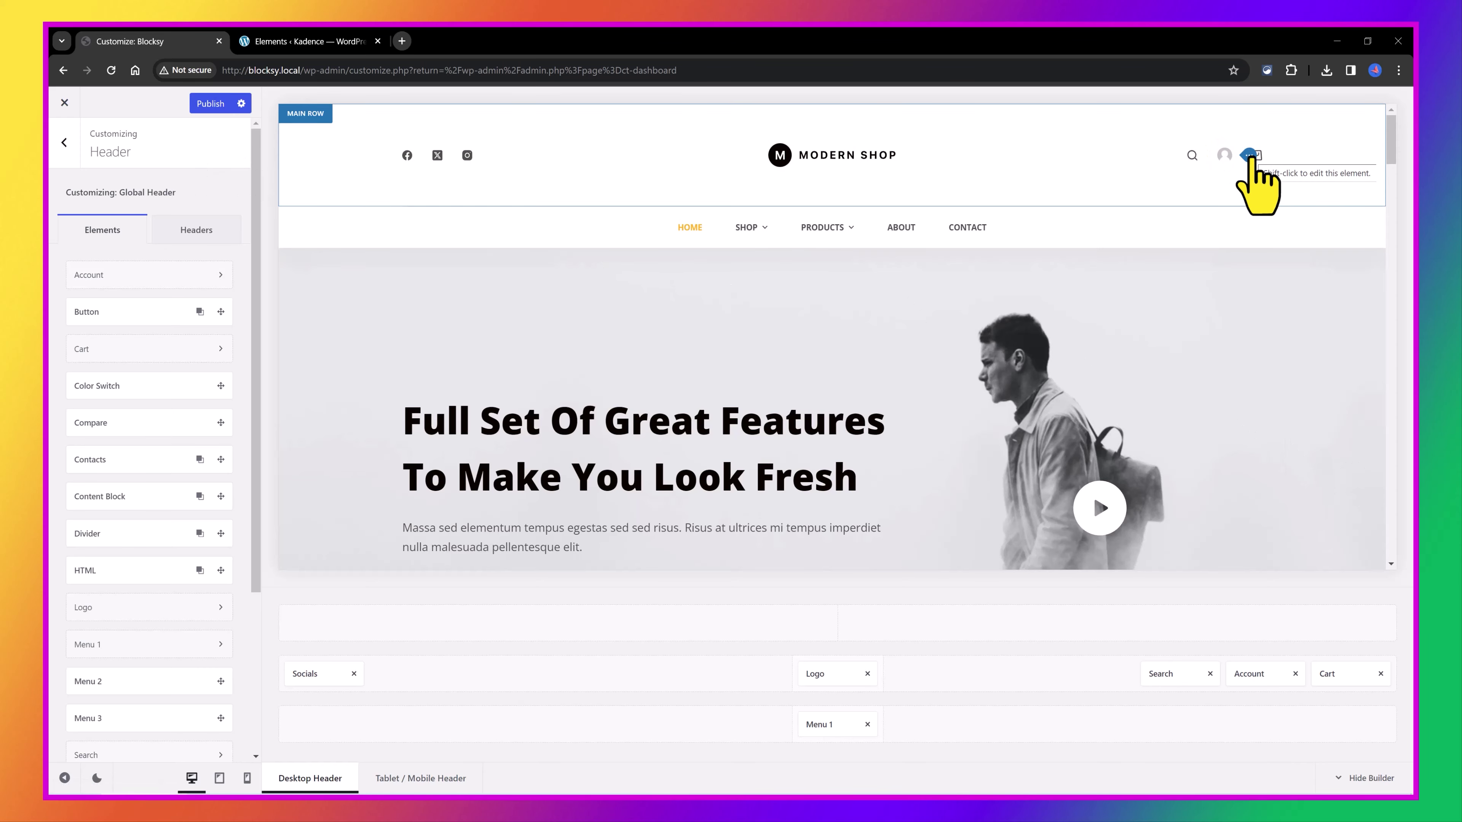
left_click(1249, 156)
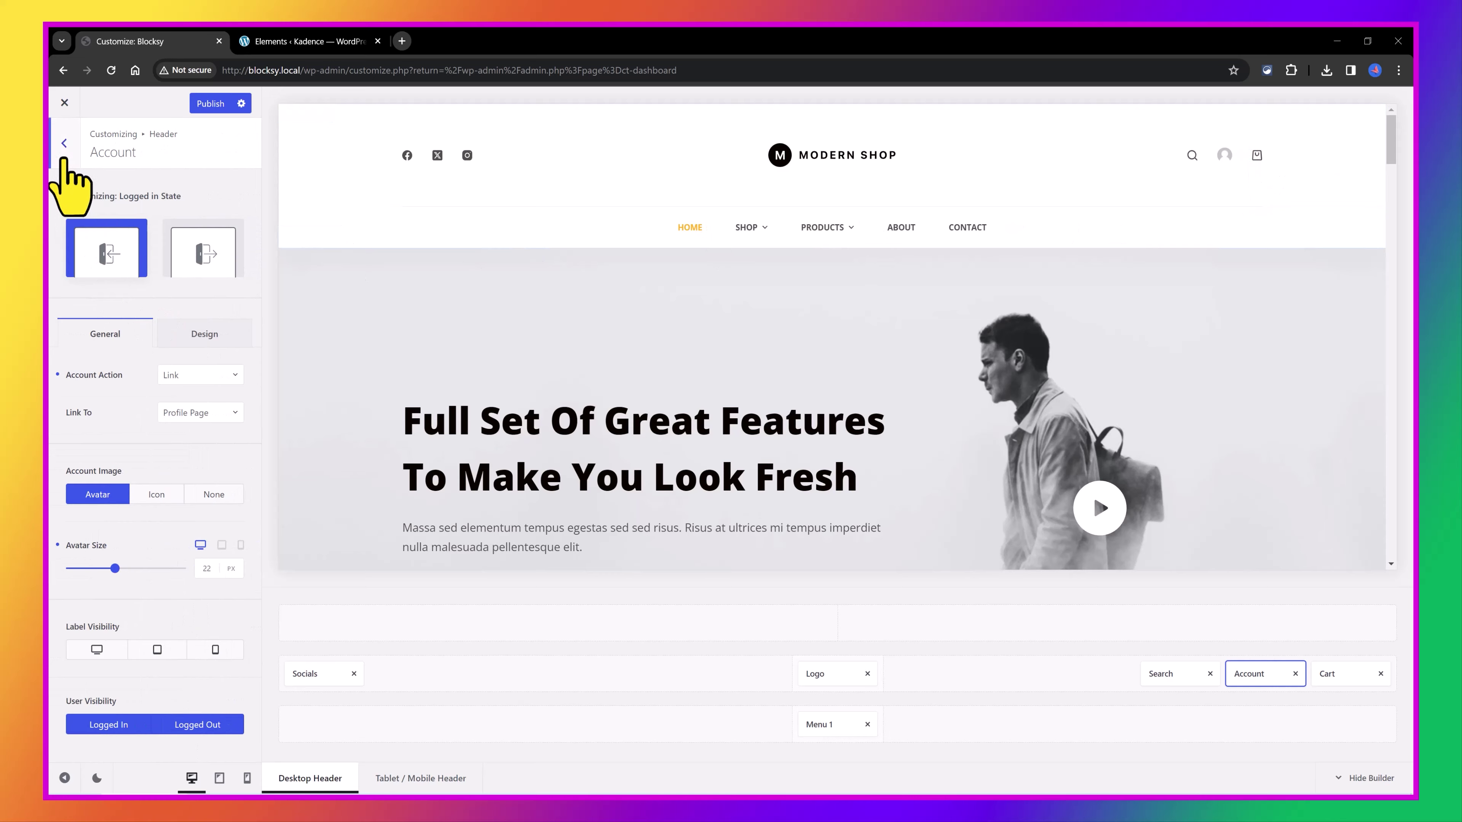
left_click(64, 143)
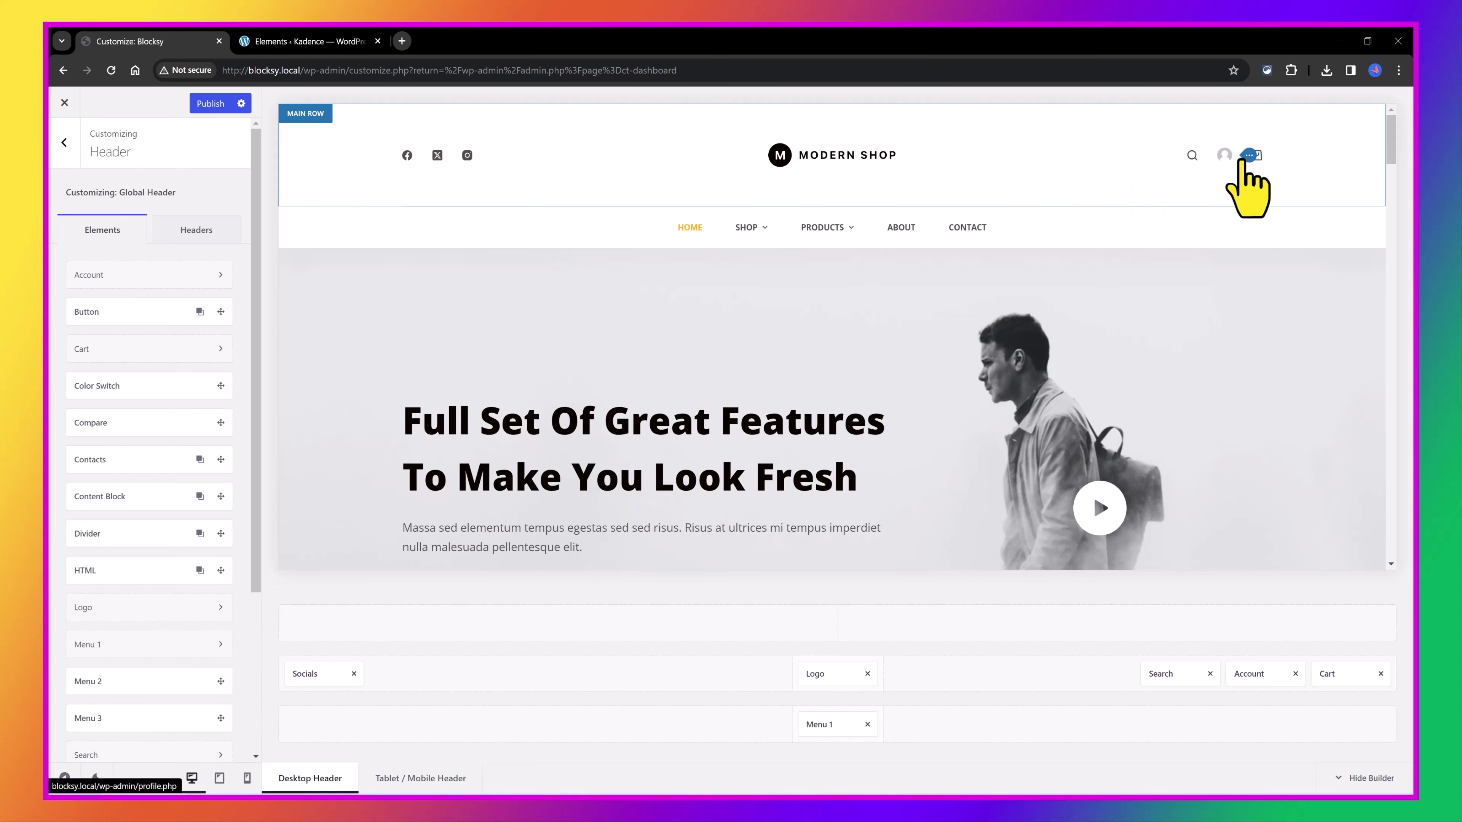
left_click(1225, 155)
Set the Account action to Link, after trying Dropdown, and review the Link To page options.
left_click(200, 375)
left_click(194, 402)
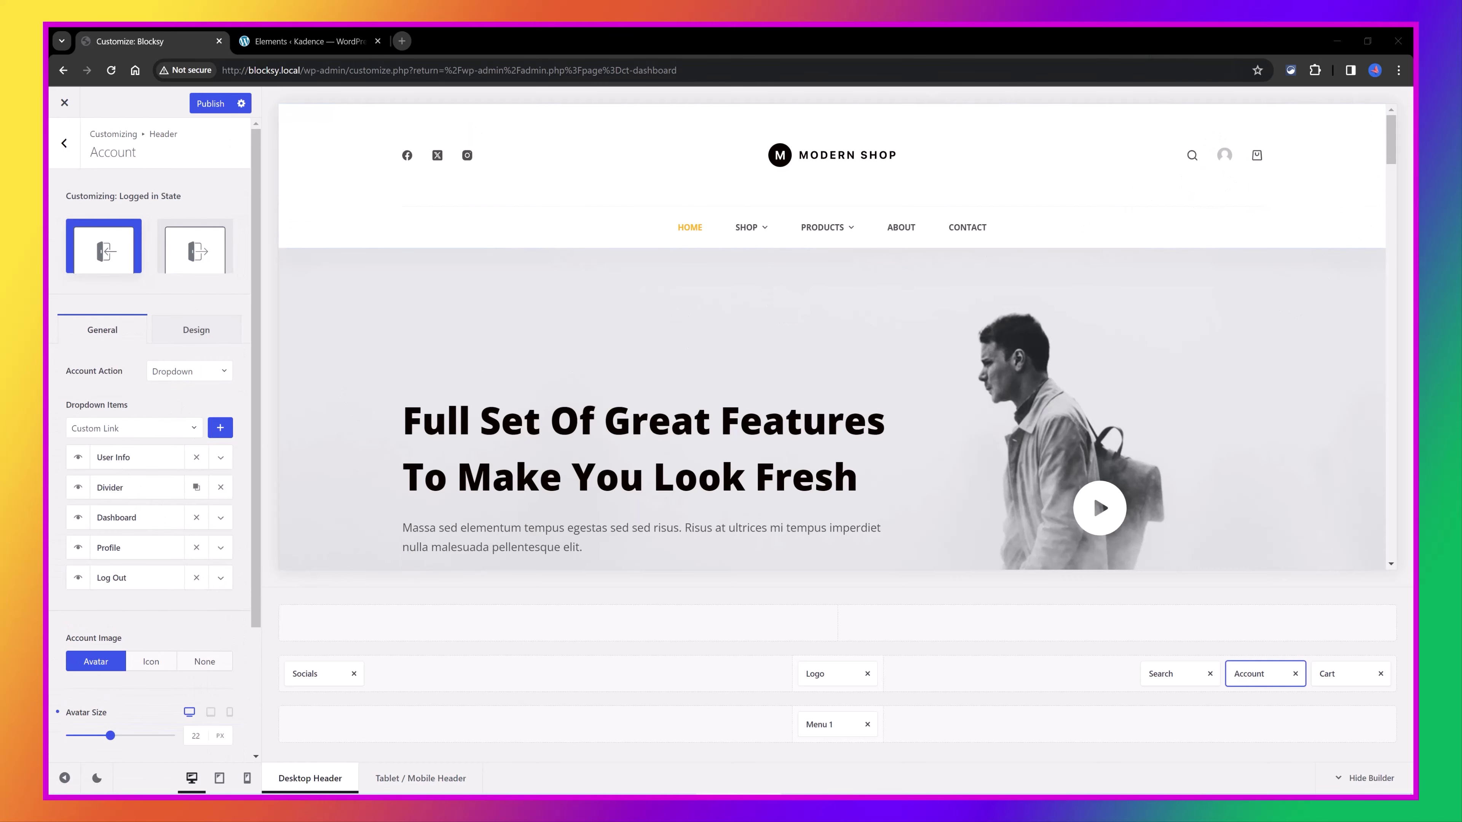
left_click(203, 374)
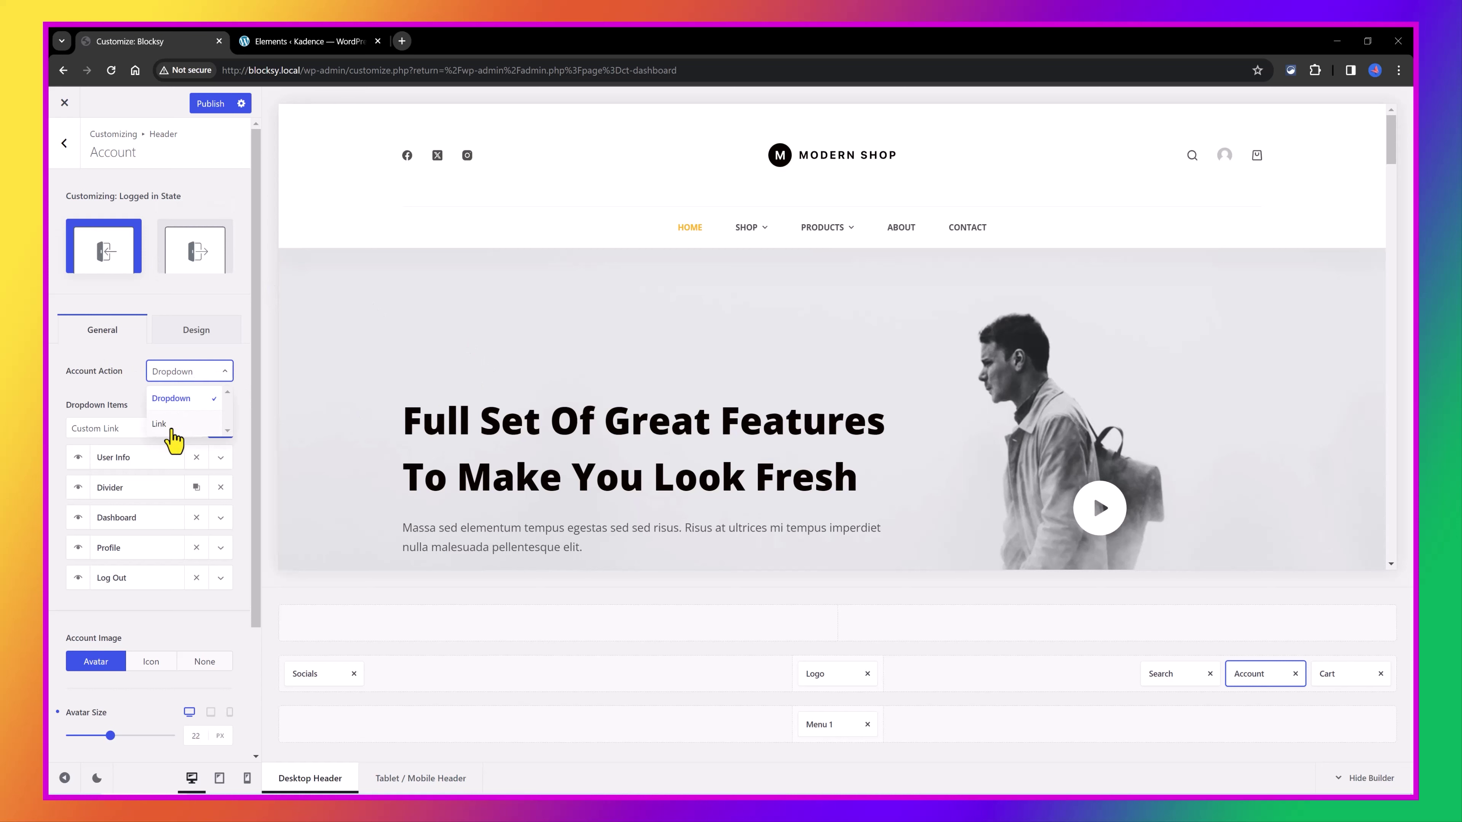
left_click(171, 429)
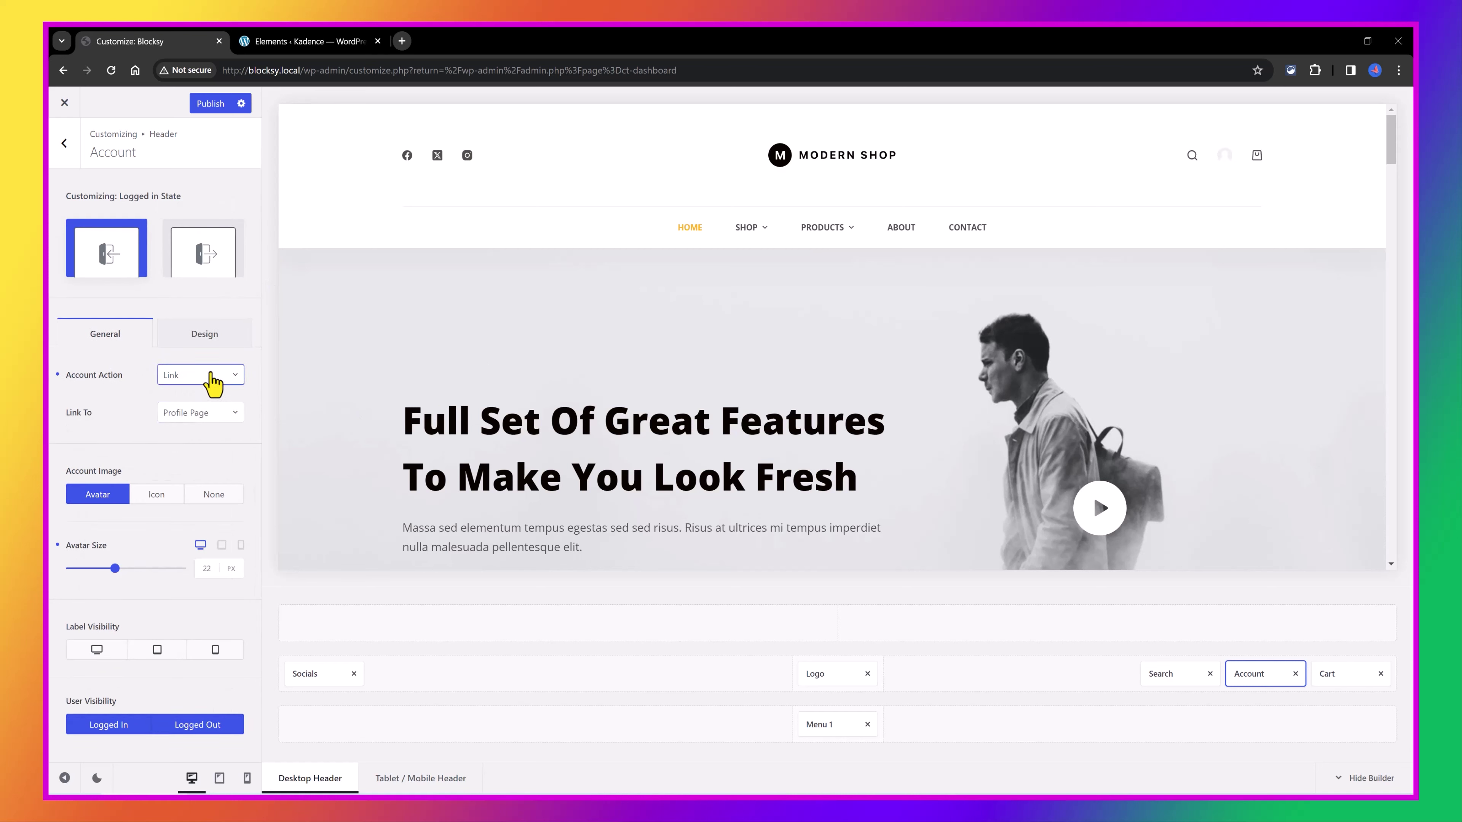
left_click(213, 375)
left_click(189, 426)
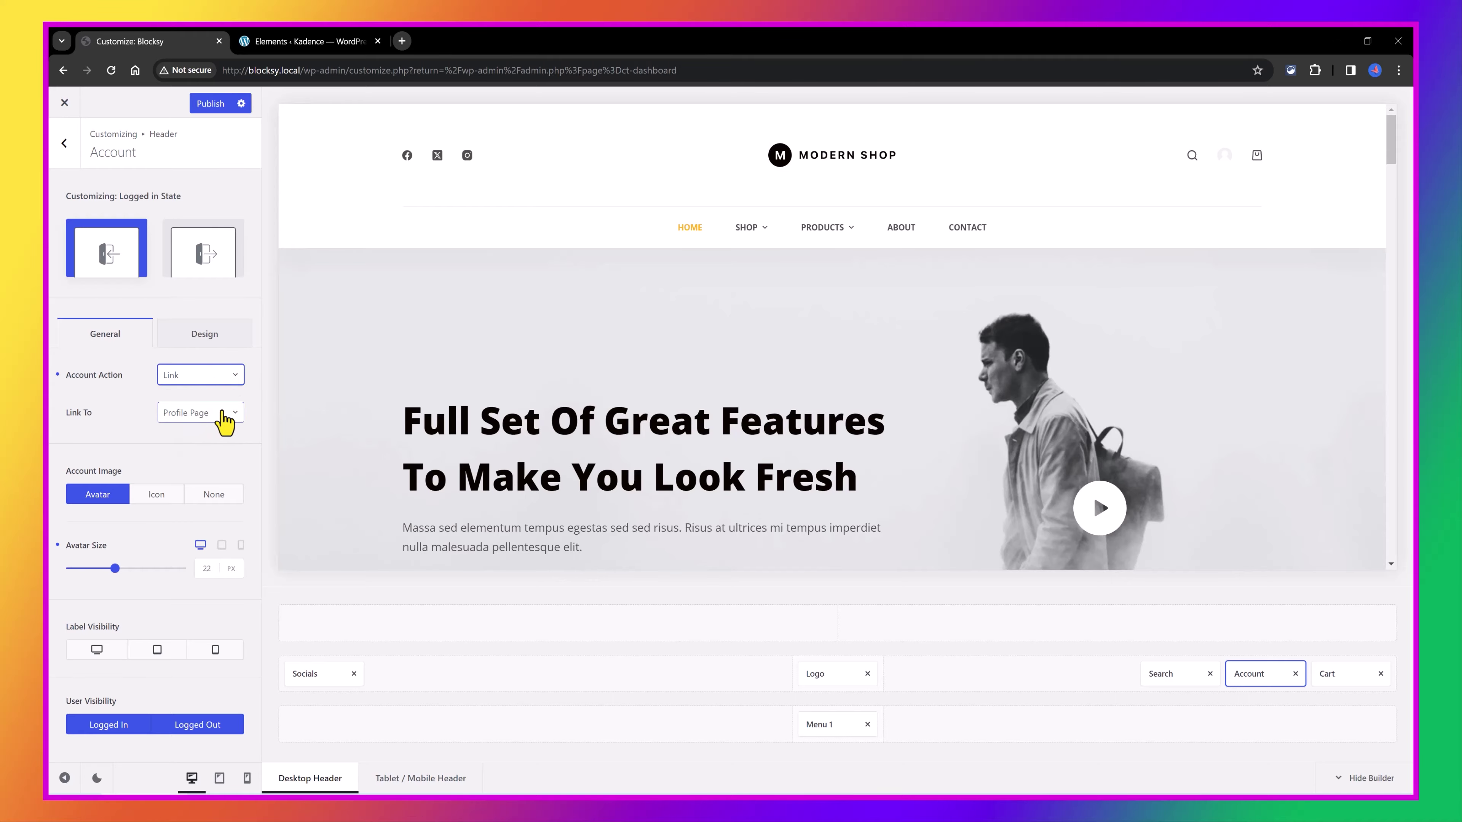
left_click(223, 414)
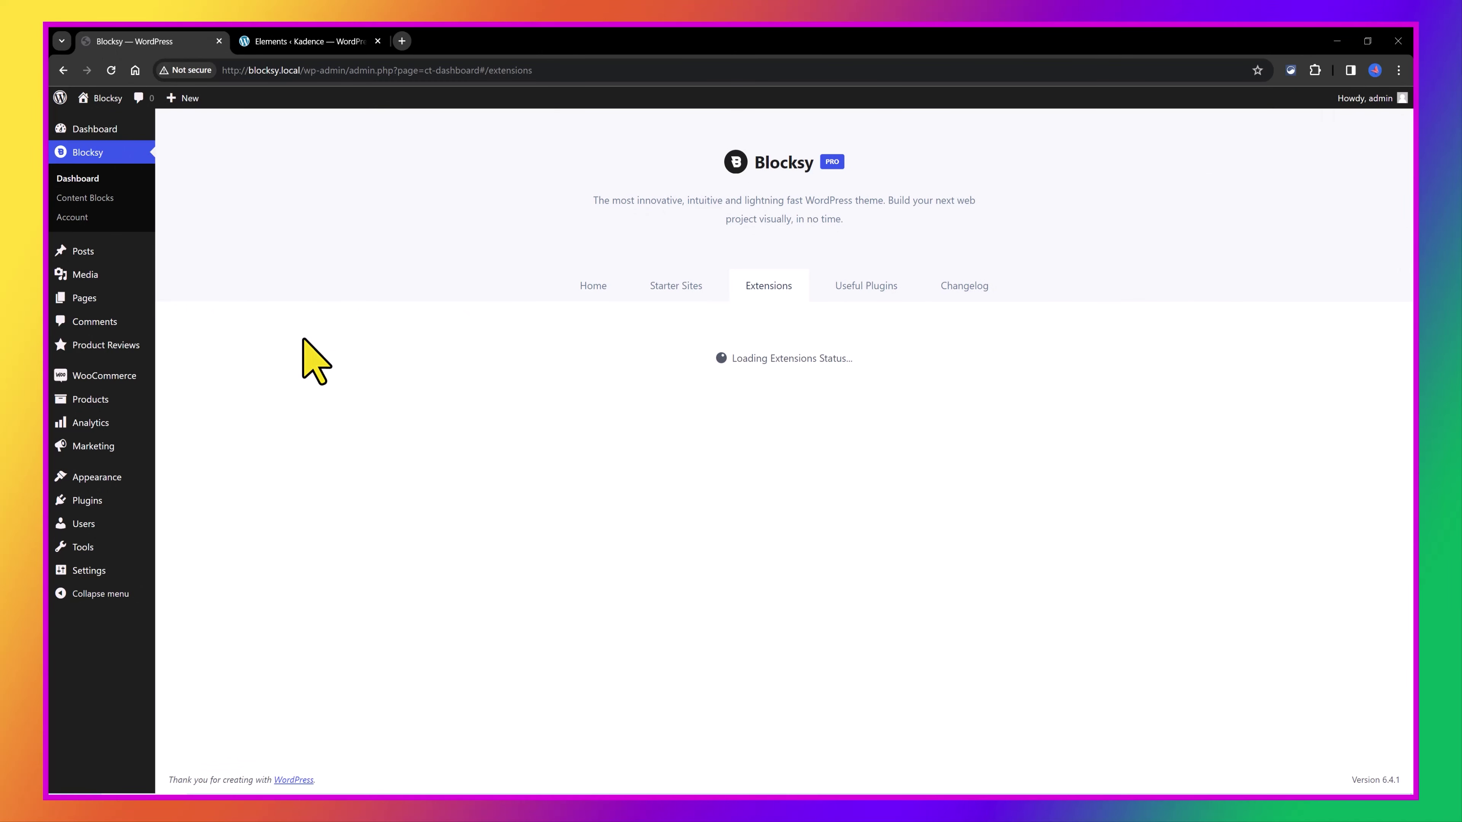
View the Product Reviews extension details, then the Trending Posts extension details.
scroll(343, 443, "down", 3)
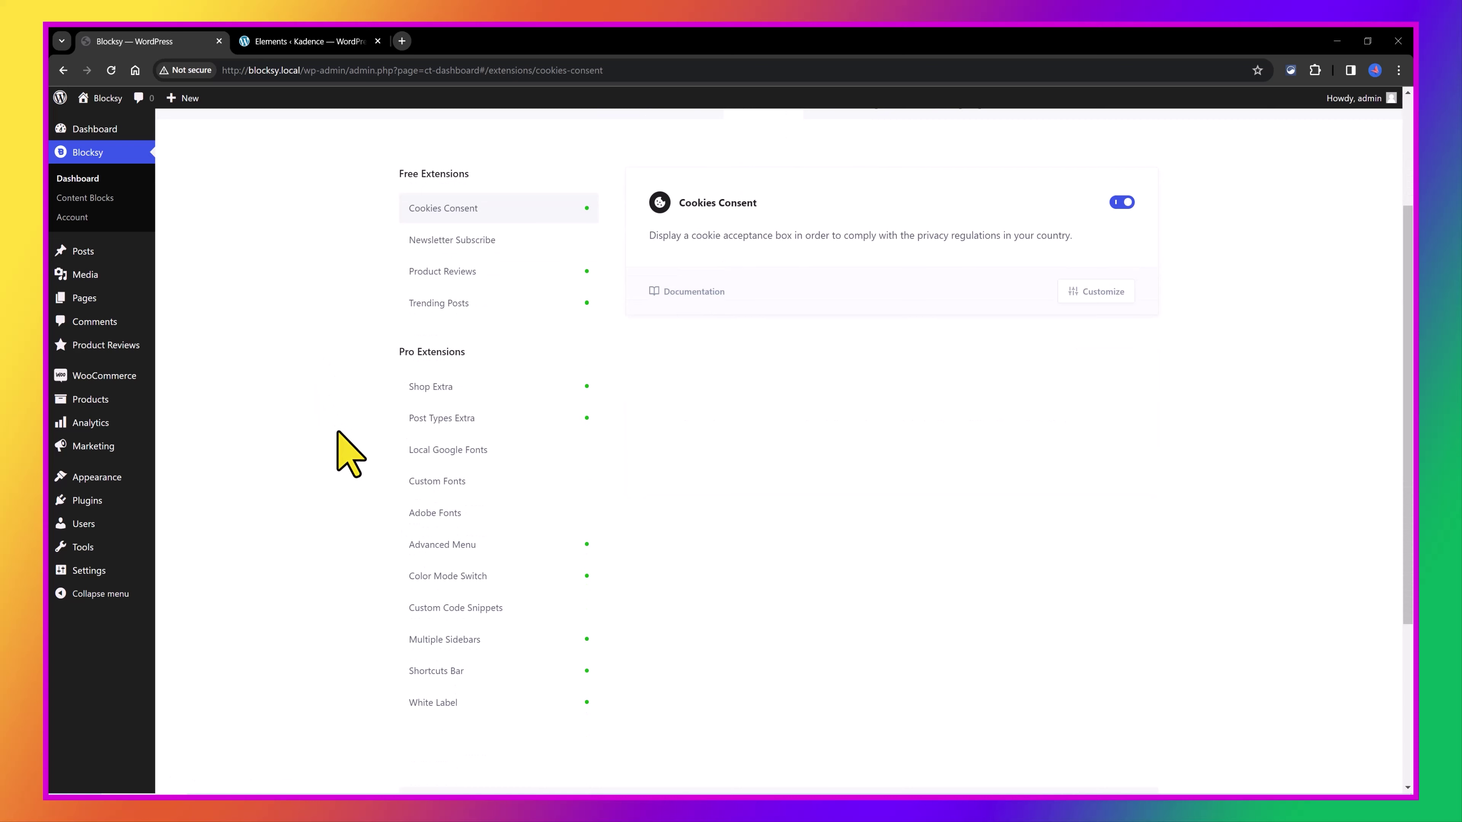
left_click(468, 280)
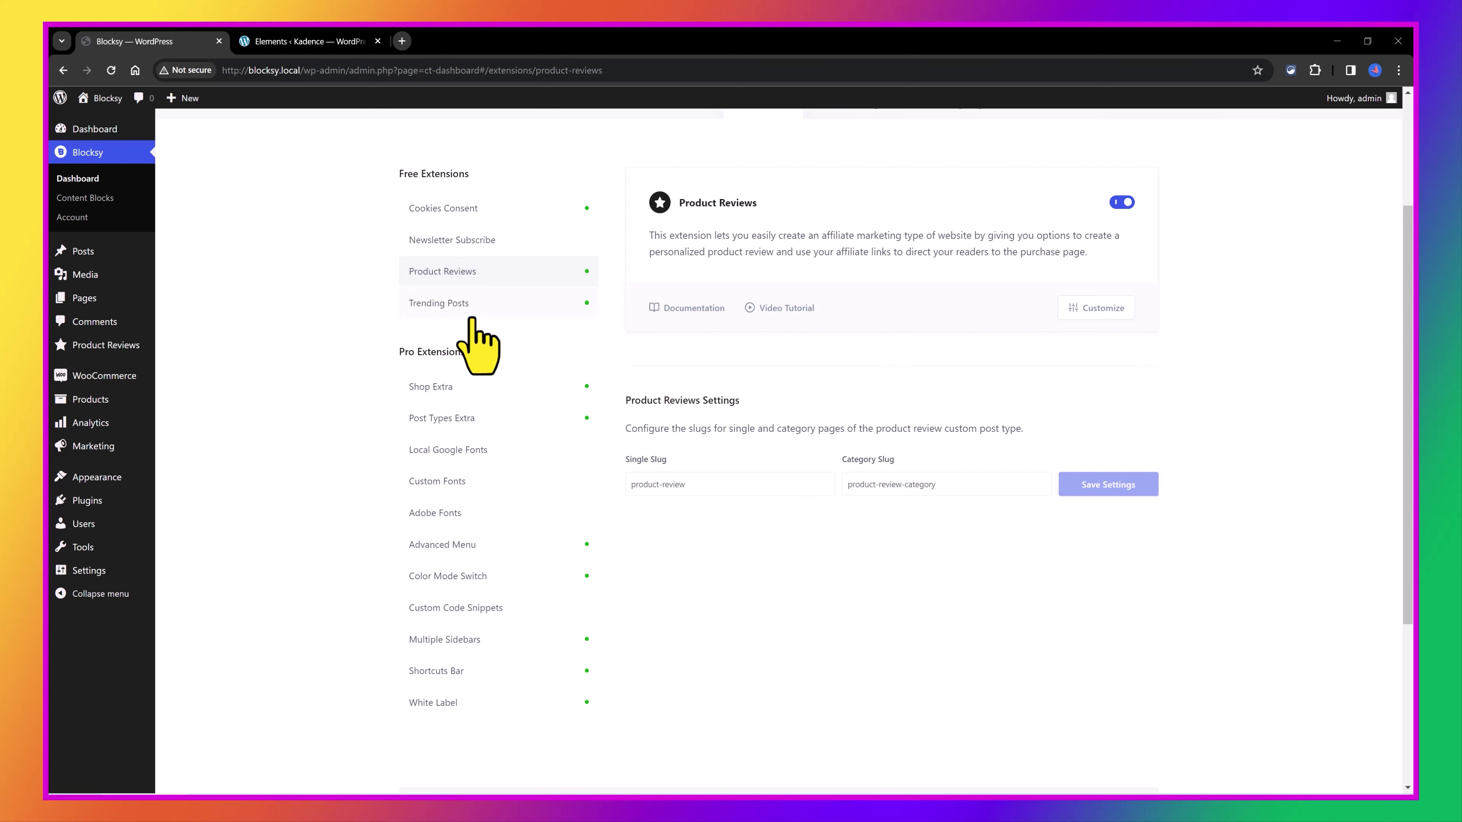
left_click(460, 307)
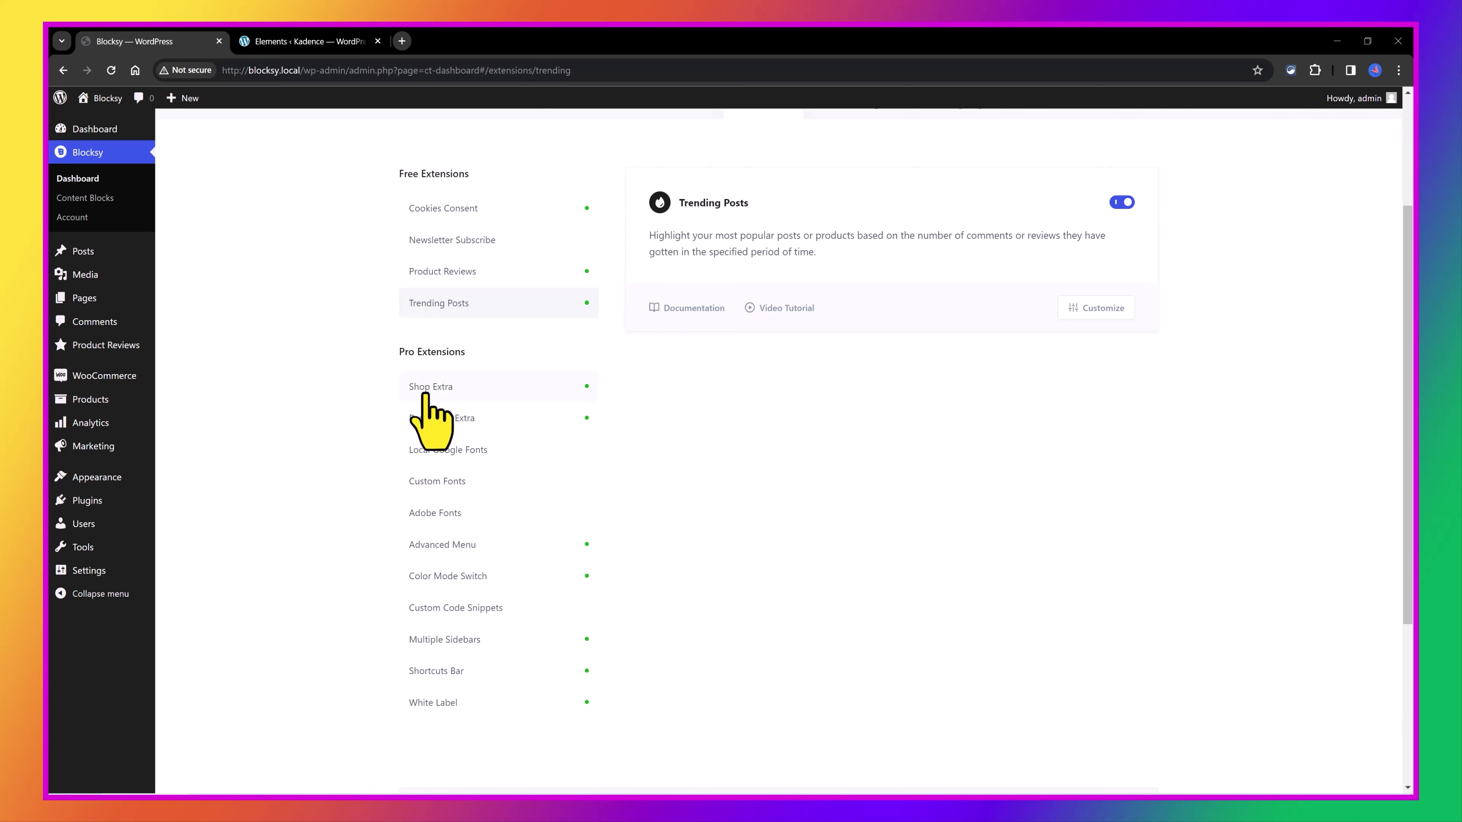
Open Shop Extra and highlight the Quick View, Compare View and Product Share Box features.
left_click(473, 383)
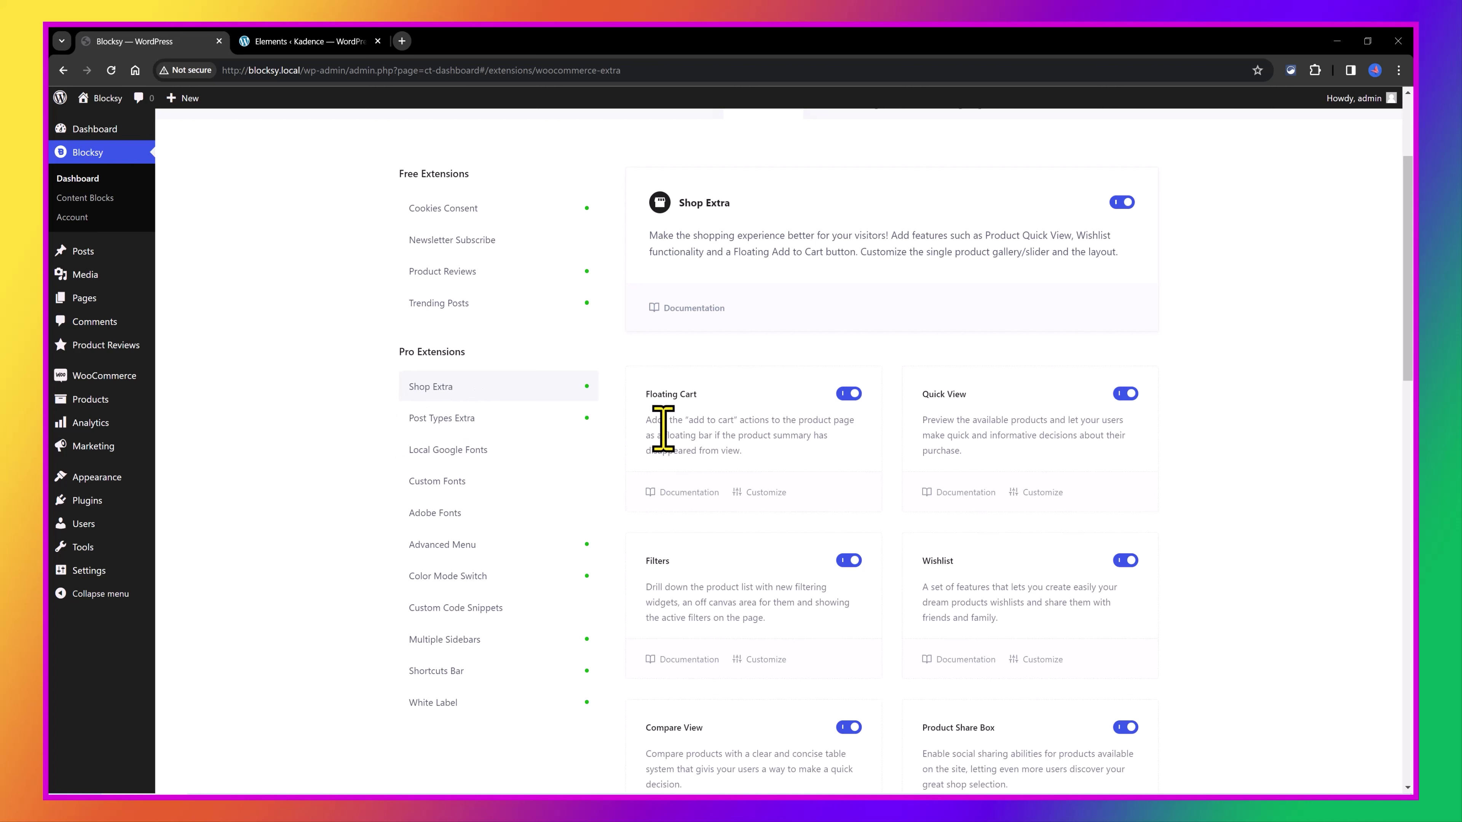
left_click_drag(925, 397, 967, 397)
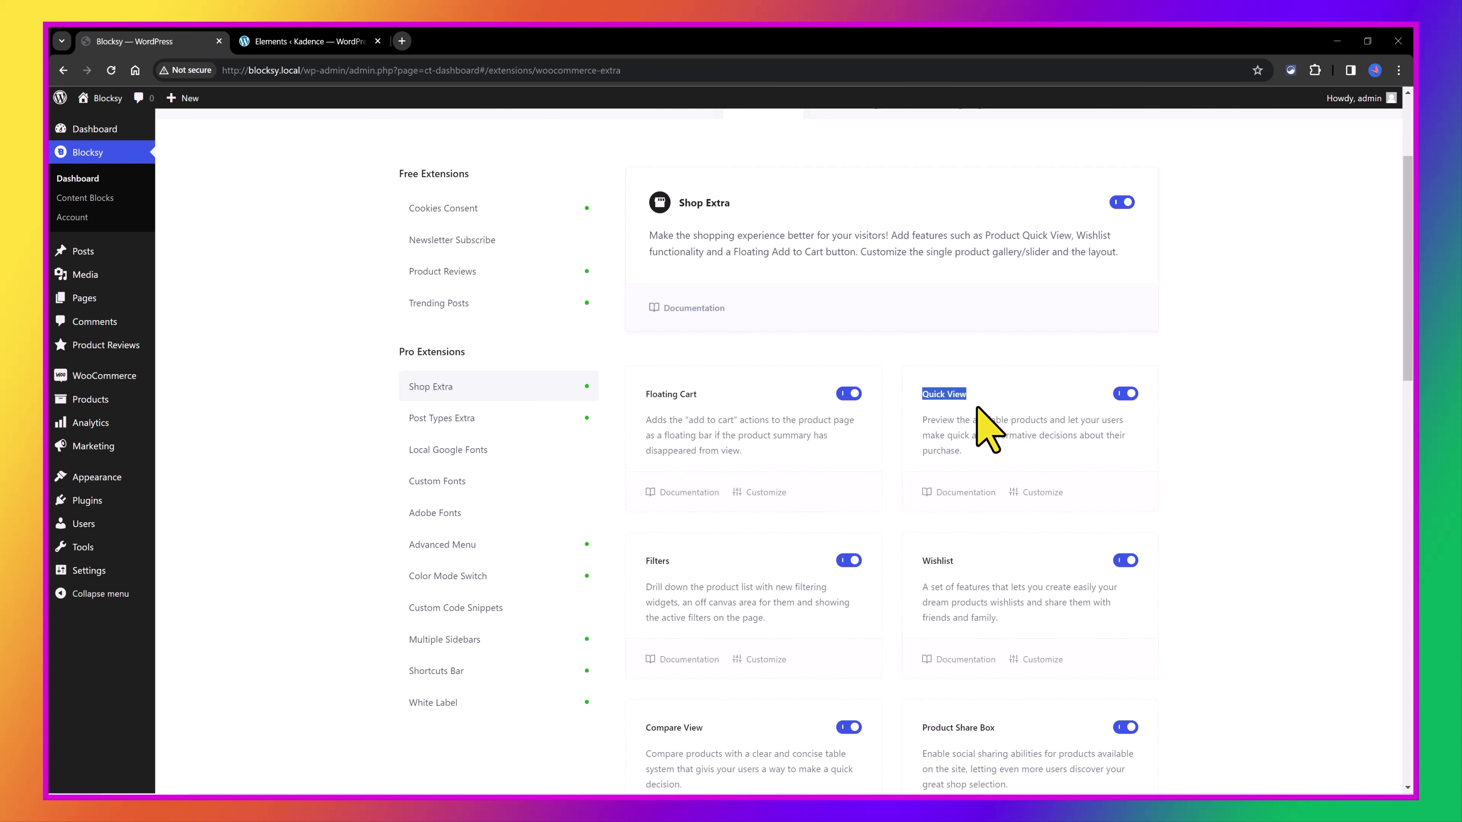
left_click(698, 577)
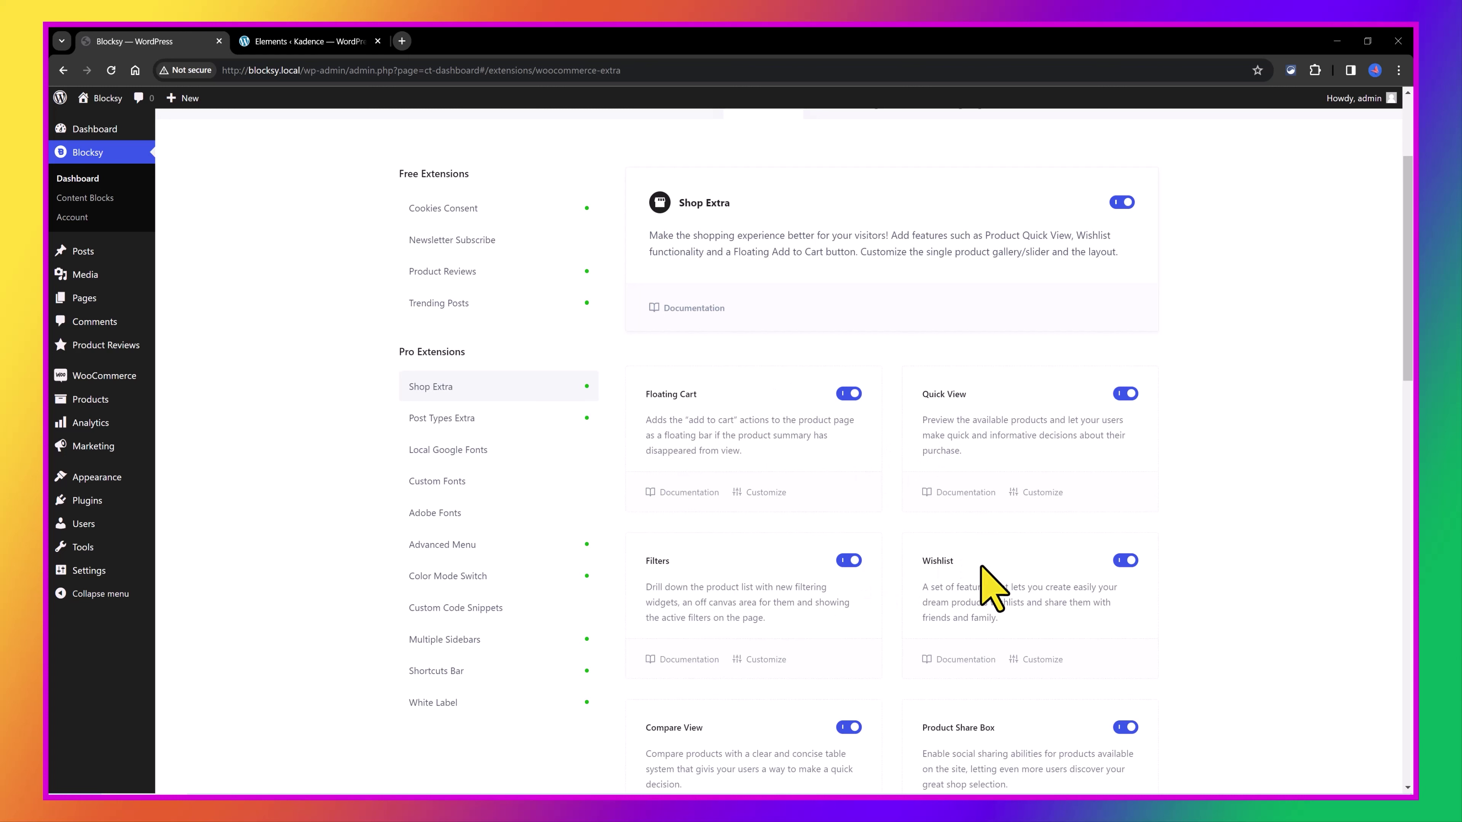
scroll(985, 567, "down", 3)
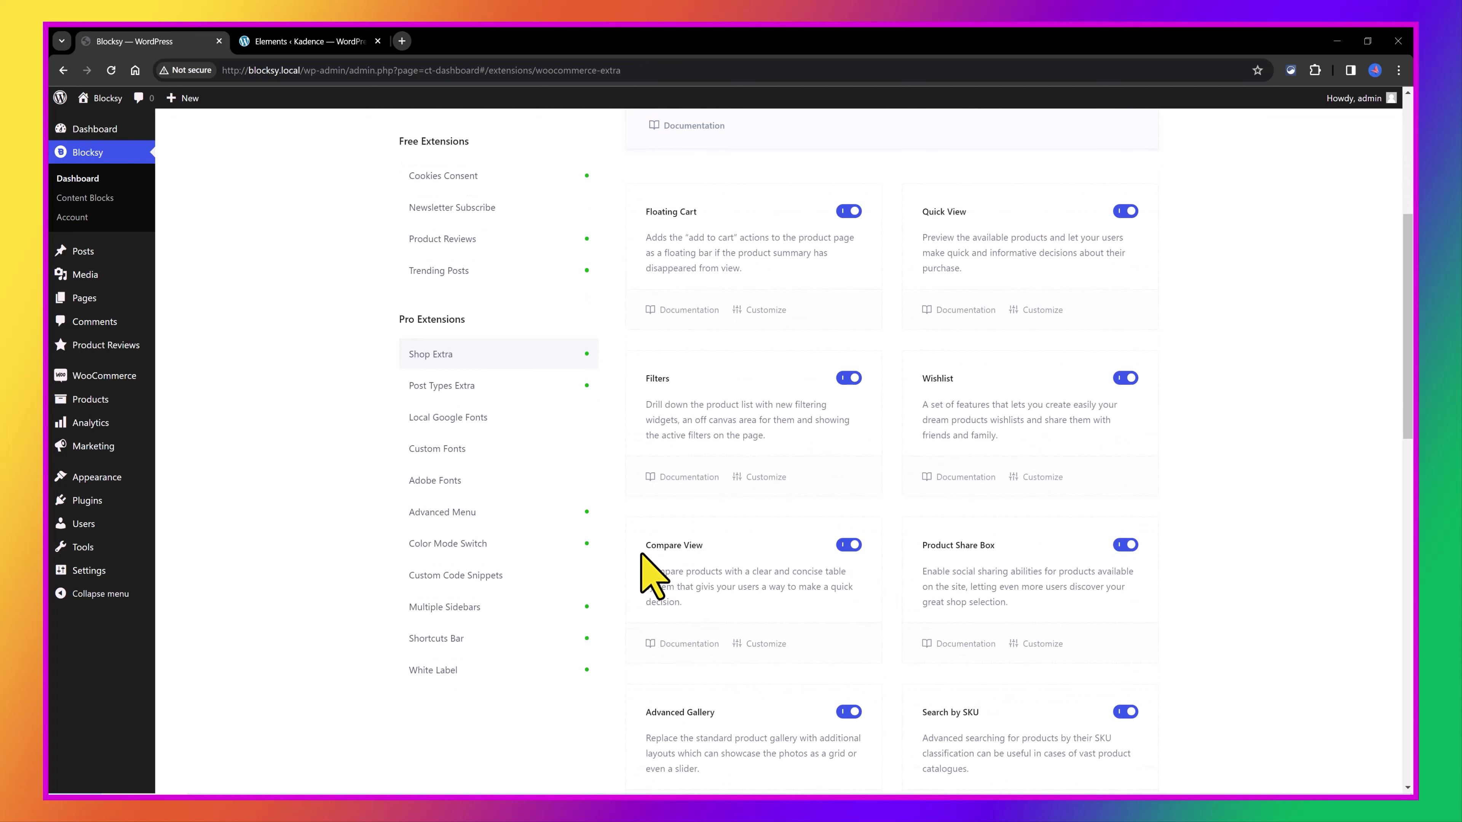
left_click_drag(640, 550, 742, 561)
left_click_drag(916, 546, 1015, 550)
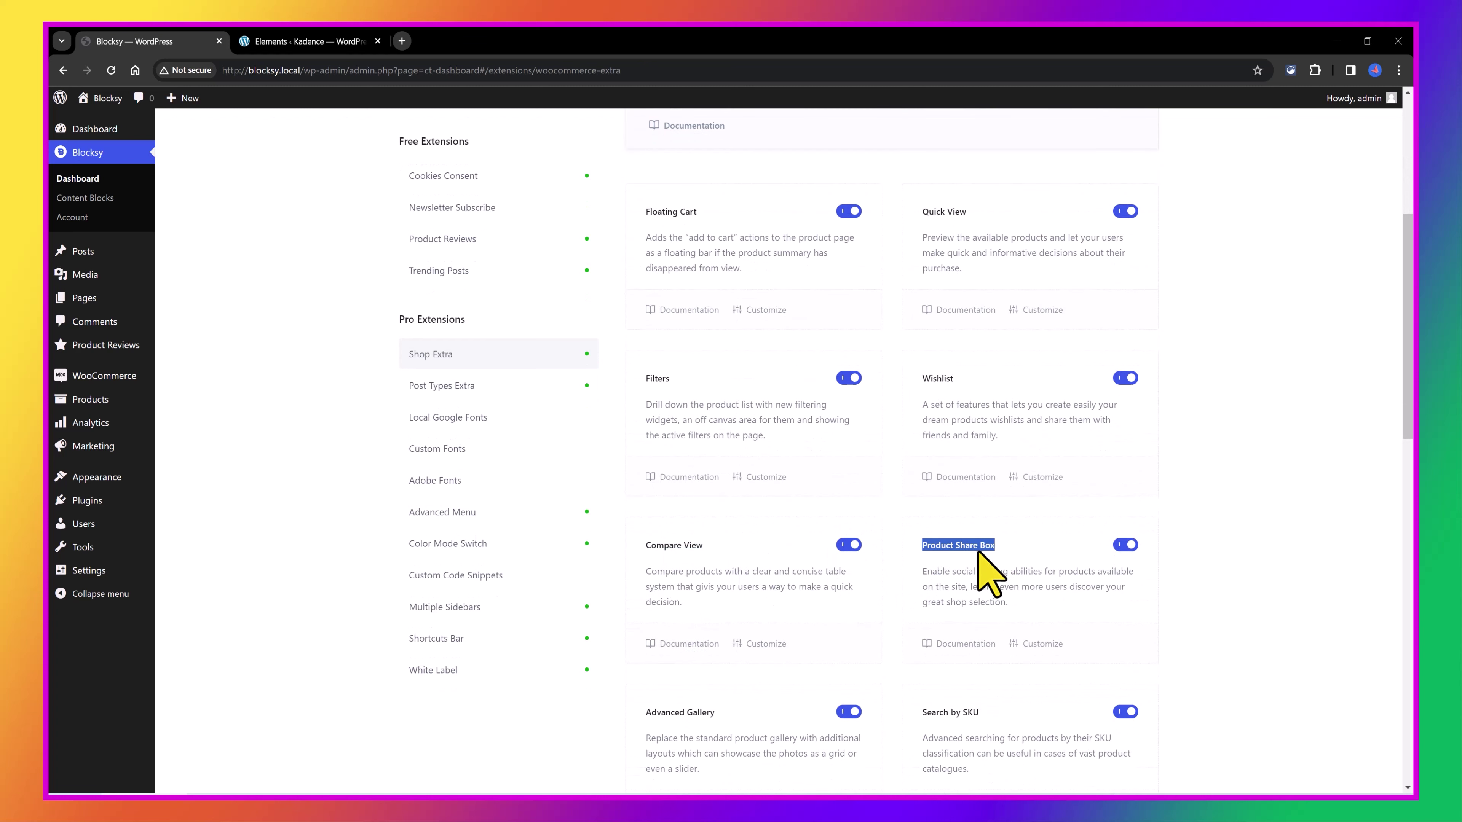
Scroll through the remaining Shop Extra features, from Search by SKU down to Advanced Reviews.
scroll(968, 553, "down", 3)
left_click_drag(918, 530, 1021, 527)
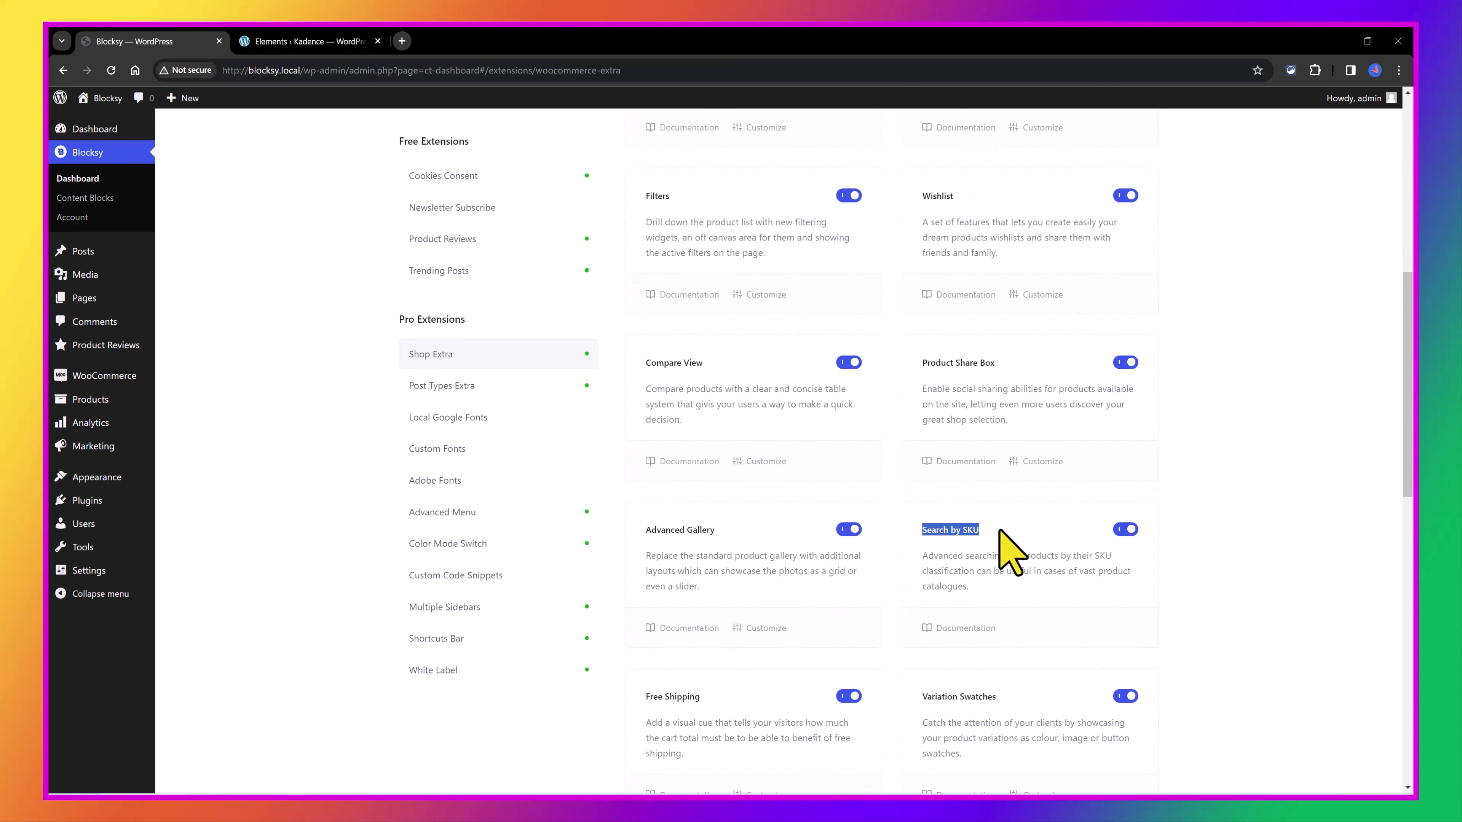
left_click(728, 651)
scroll(728, 651, "down", 3)
scroll(930, 549, "down", 2)
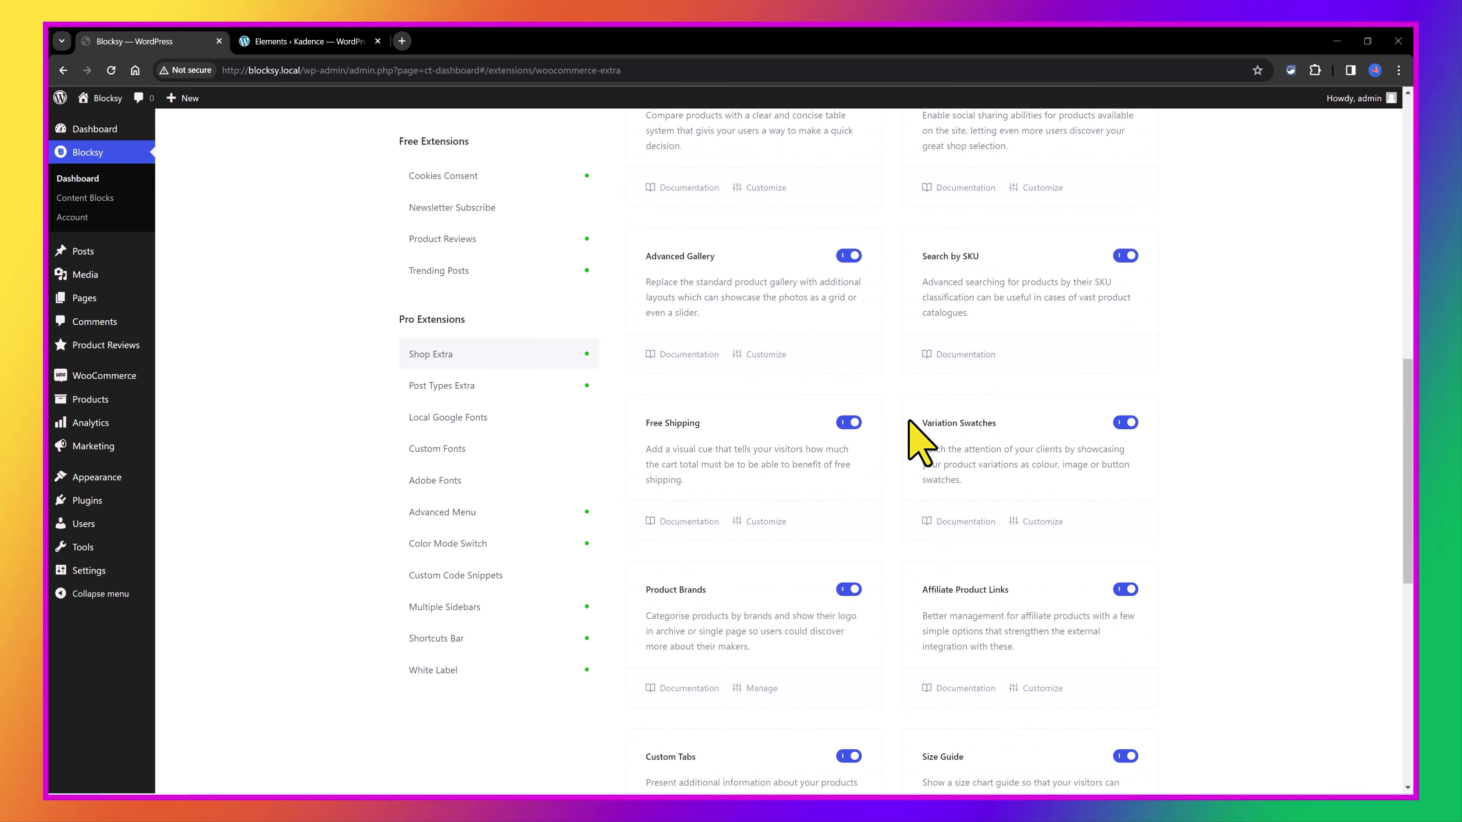
left_click_drag(910, 424, 1028, 426)
scroll(714, 542, "down", 4)
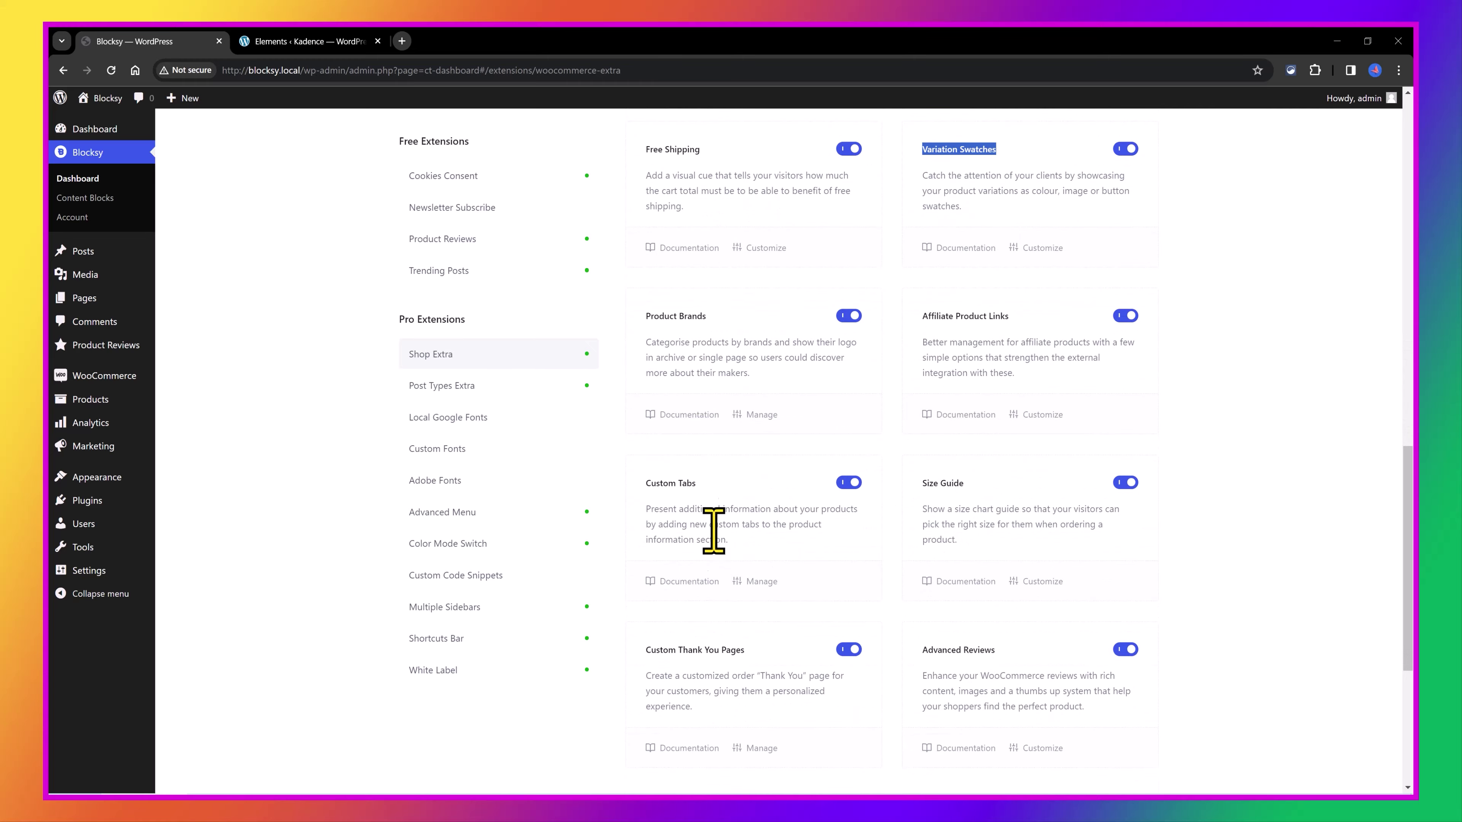
scroll(713, 530, "down", 3)
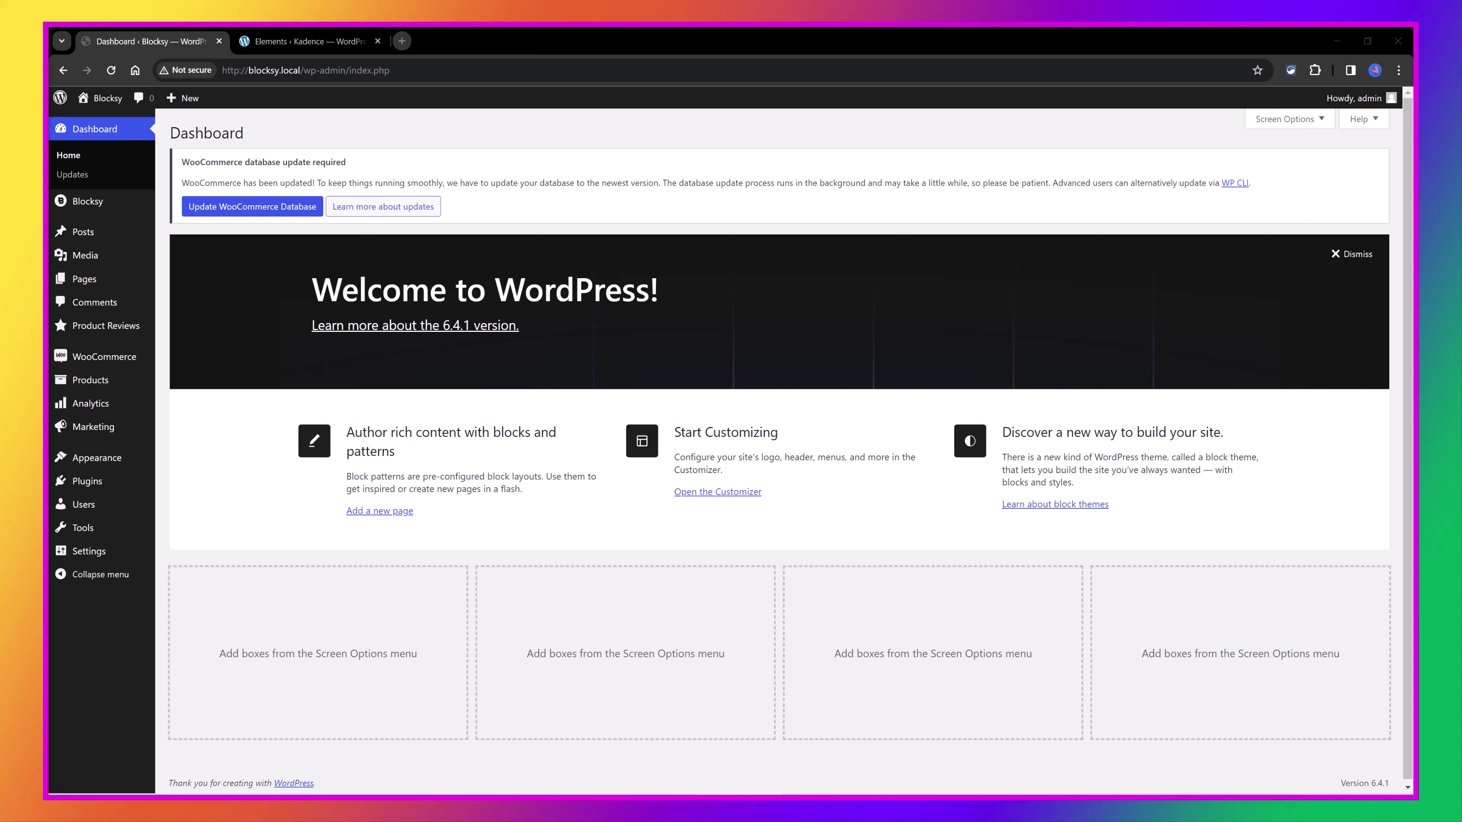
Compare Blocksy's empty Content Blocks list with Kadence's Elements page in the other tab.
left_click(183, 222)
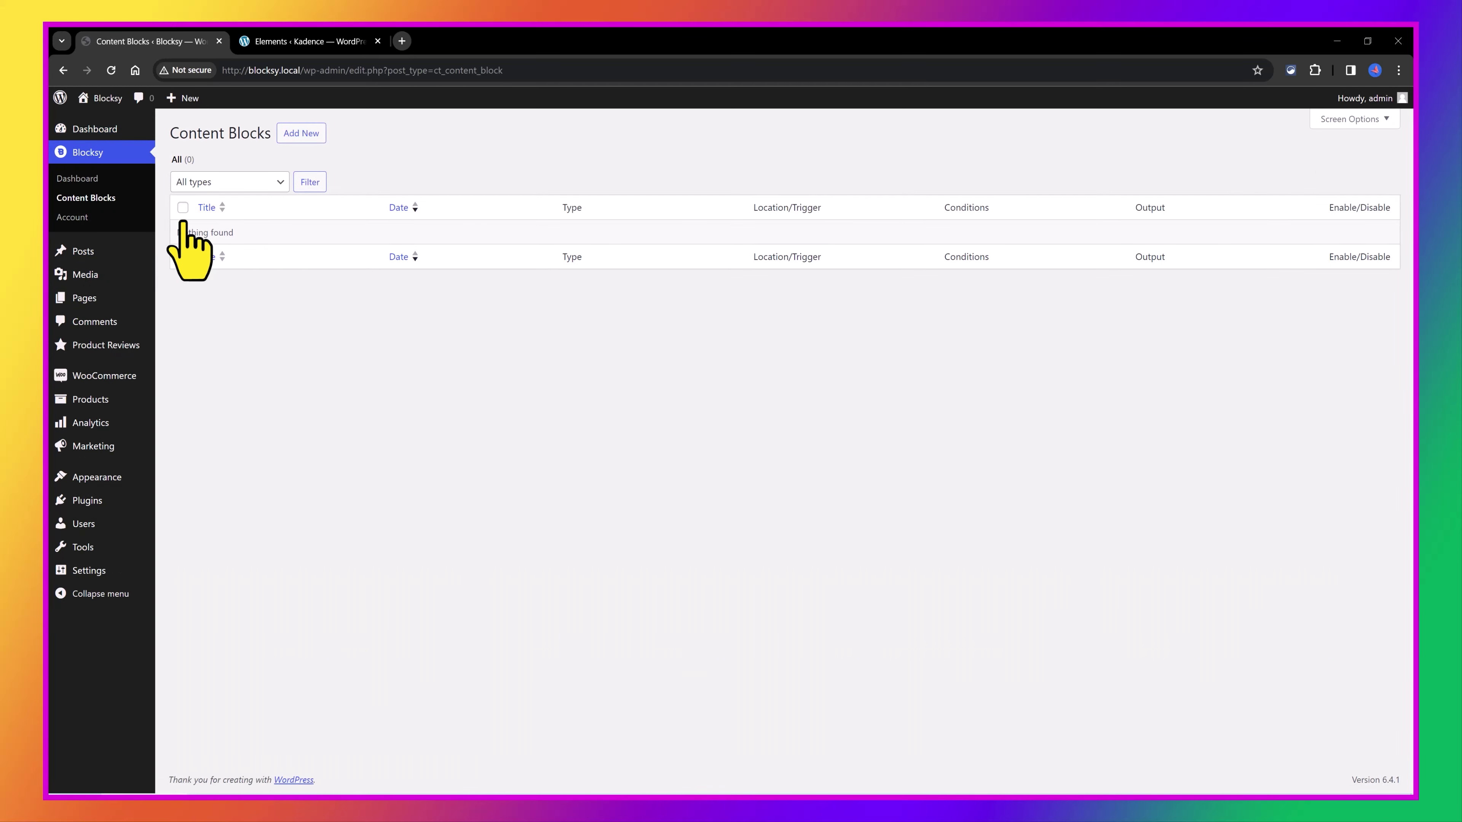
left_click(319, 42)
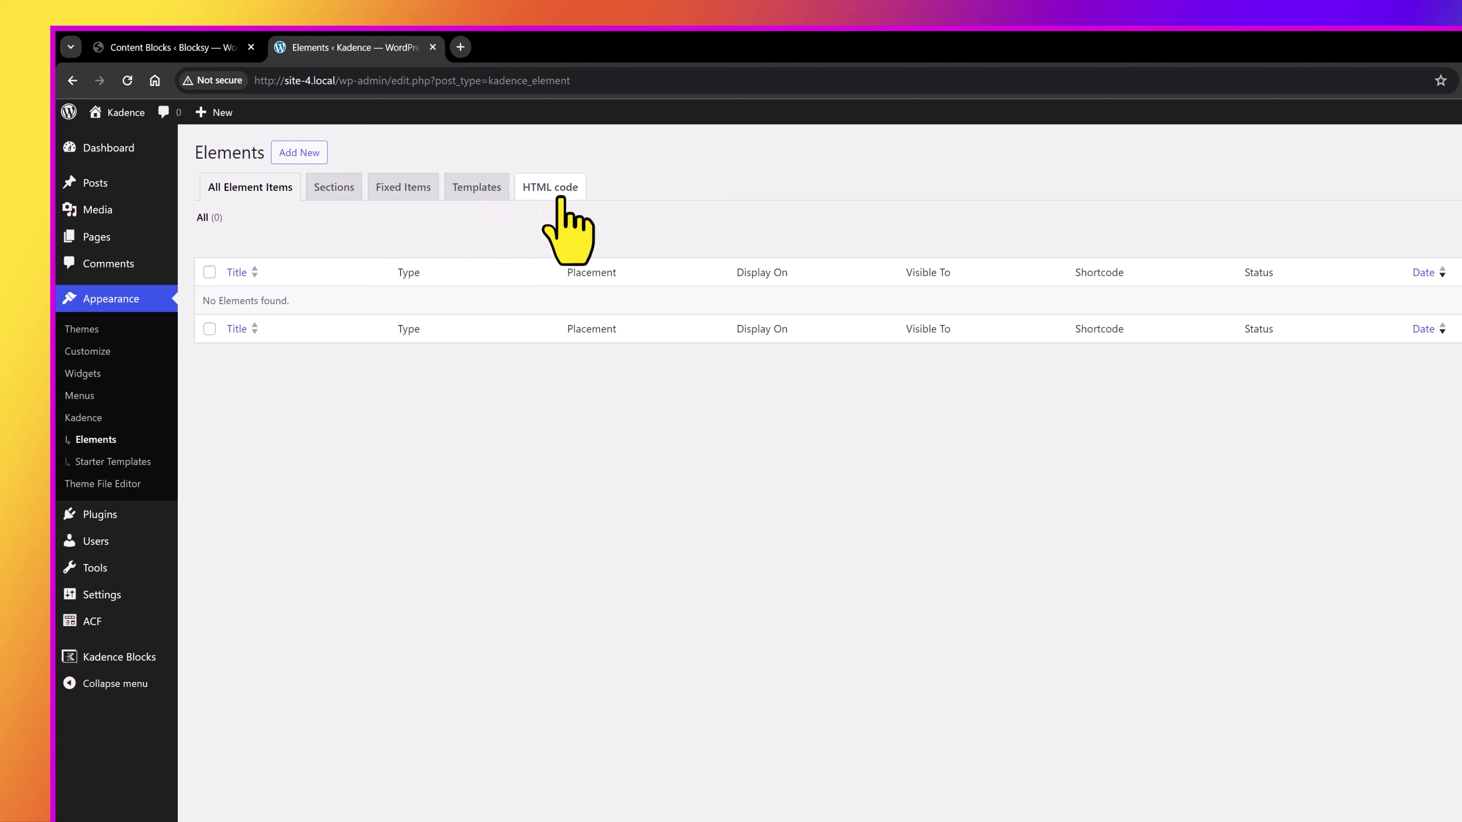
Switch back to the Blocksy Content Blocks tab.
left_click(196, 49)
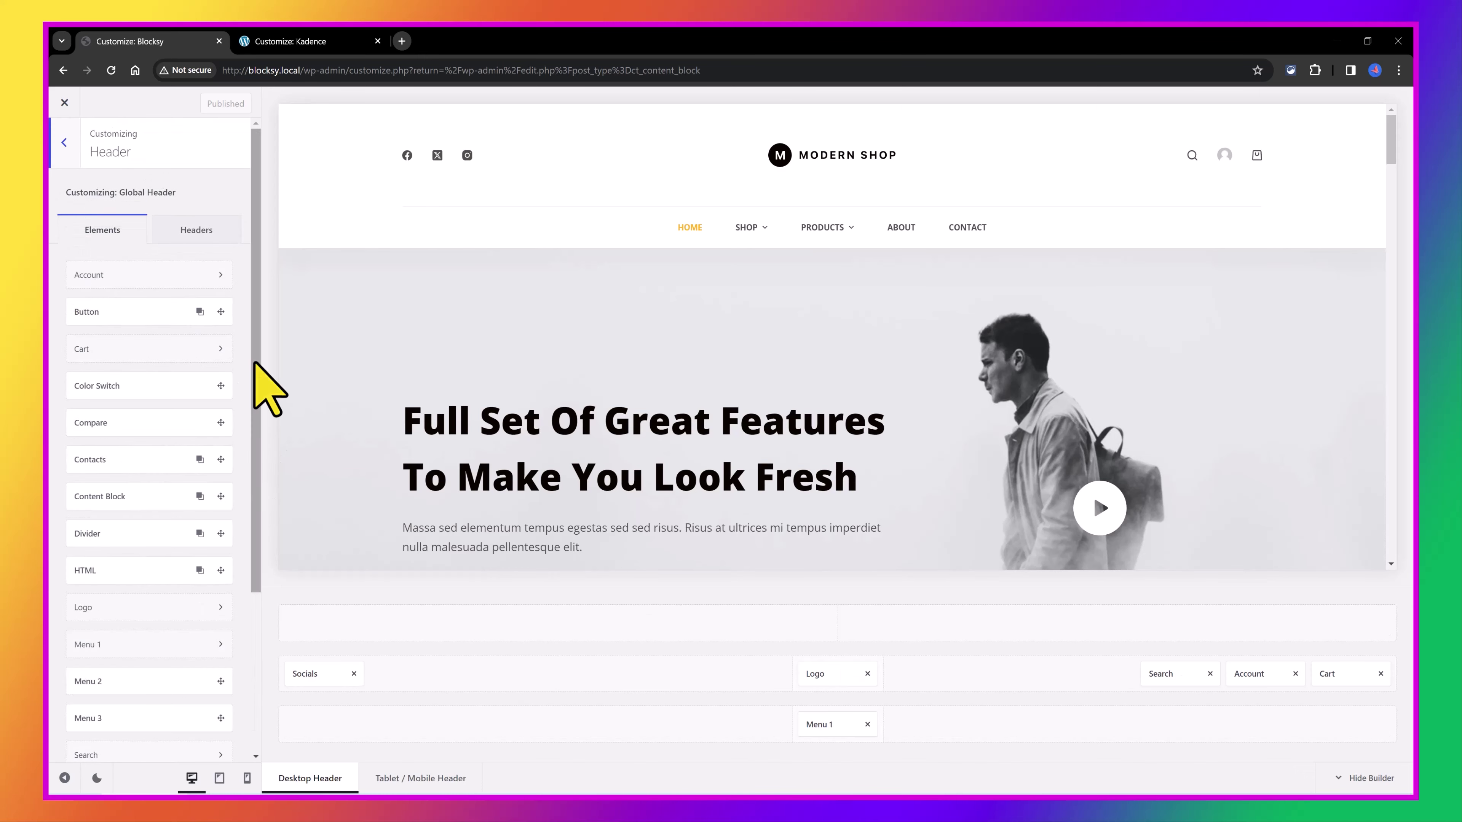
Compare the Kadence and Blocksy header customizers by switching between their tabs.
left_click_drag(259, 373, 255, 395)
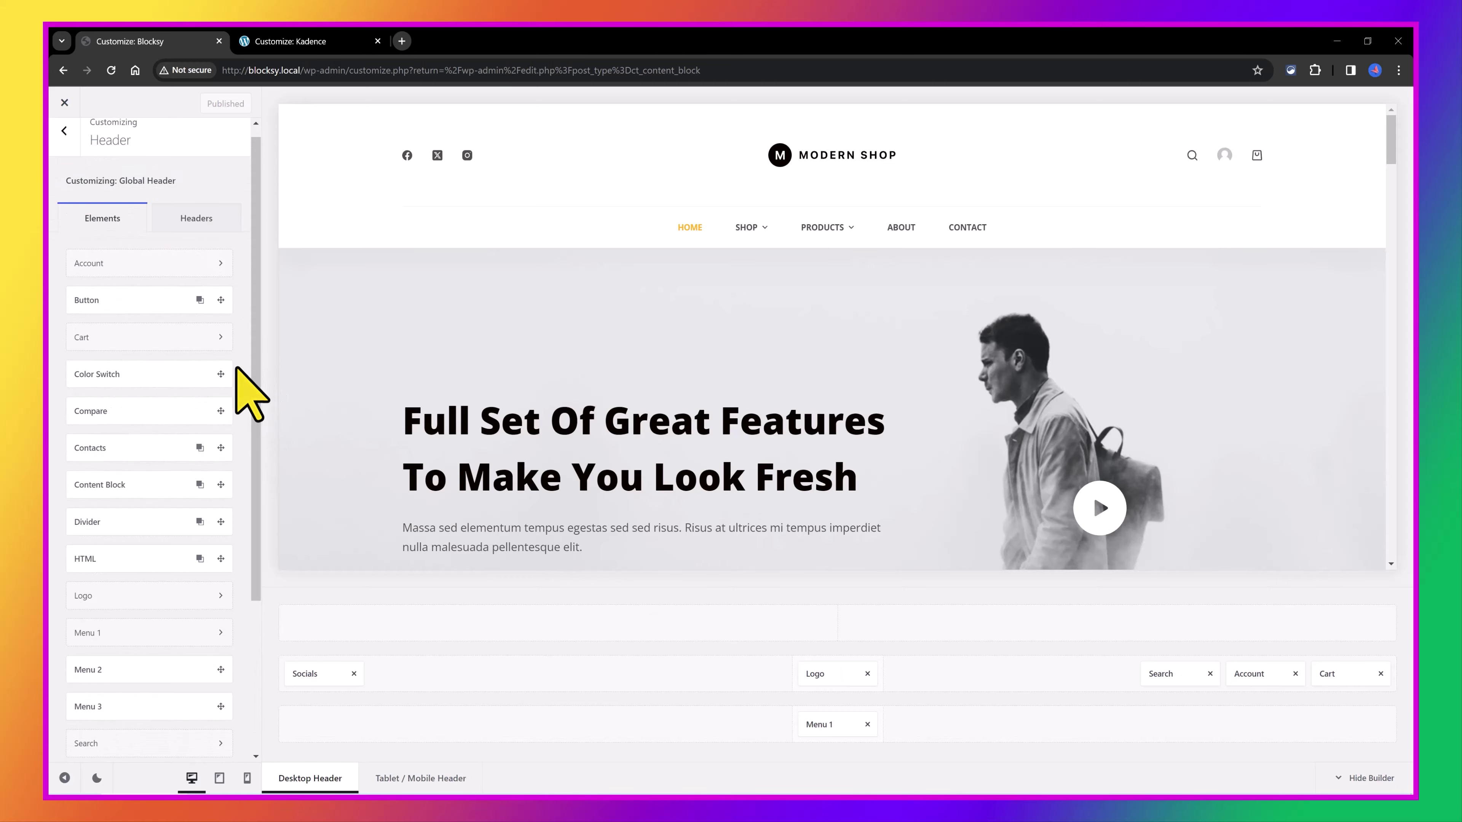
left_click(297, 40)
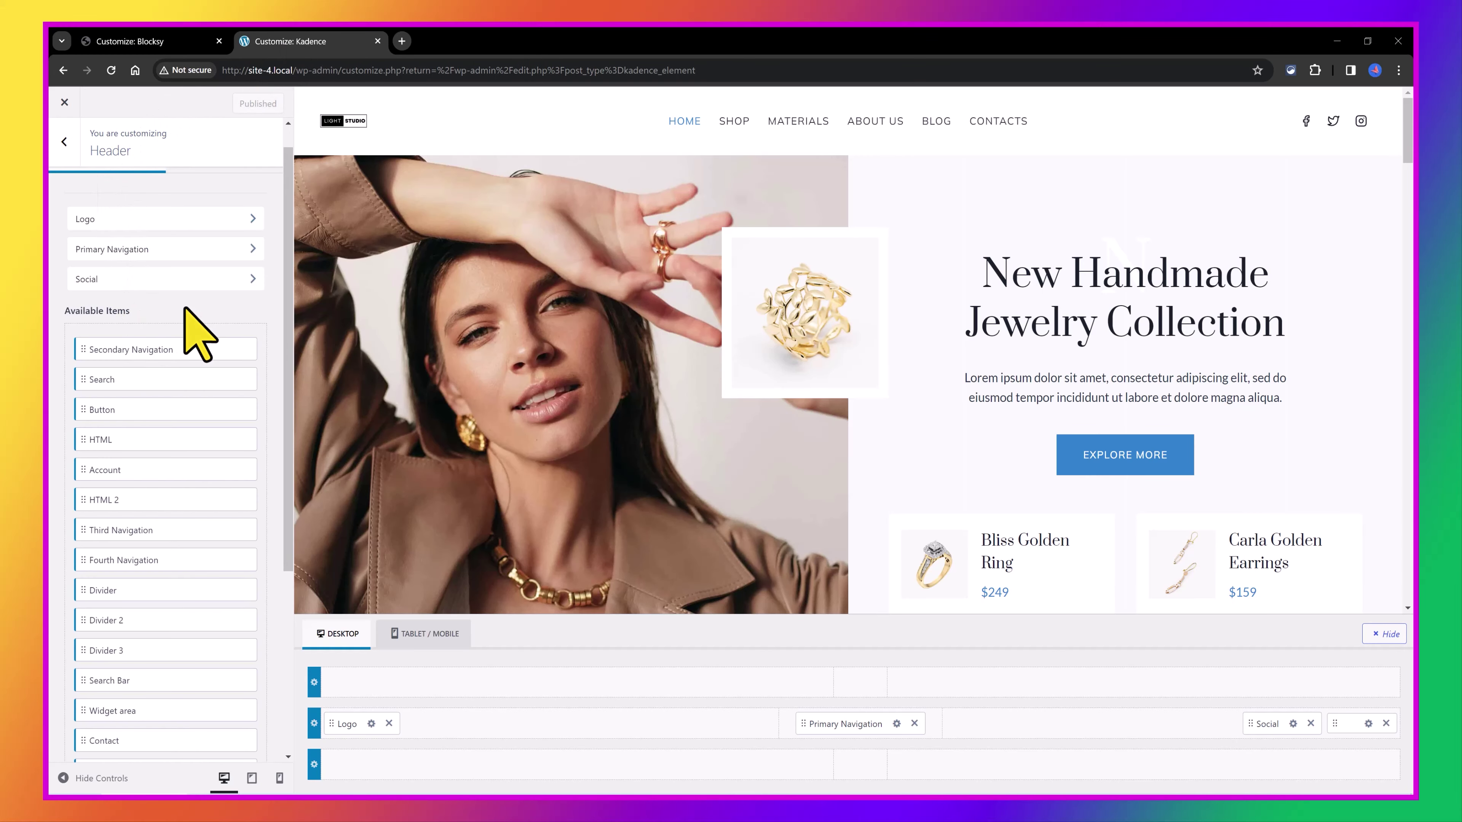
scroll(190, 311, "down", 3)
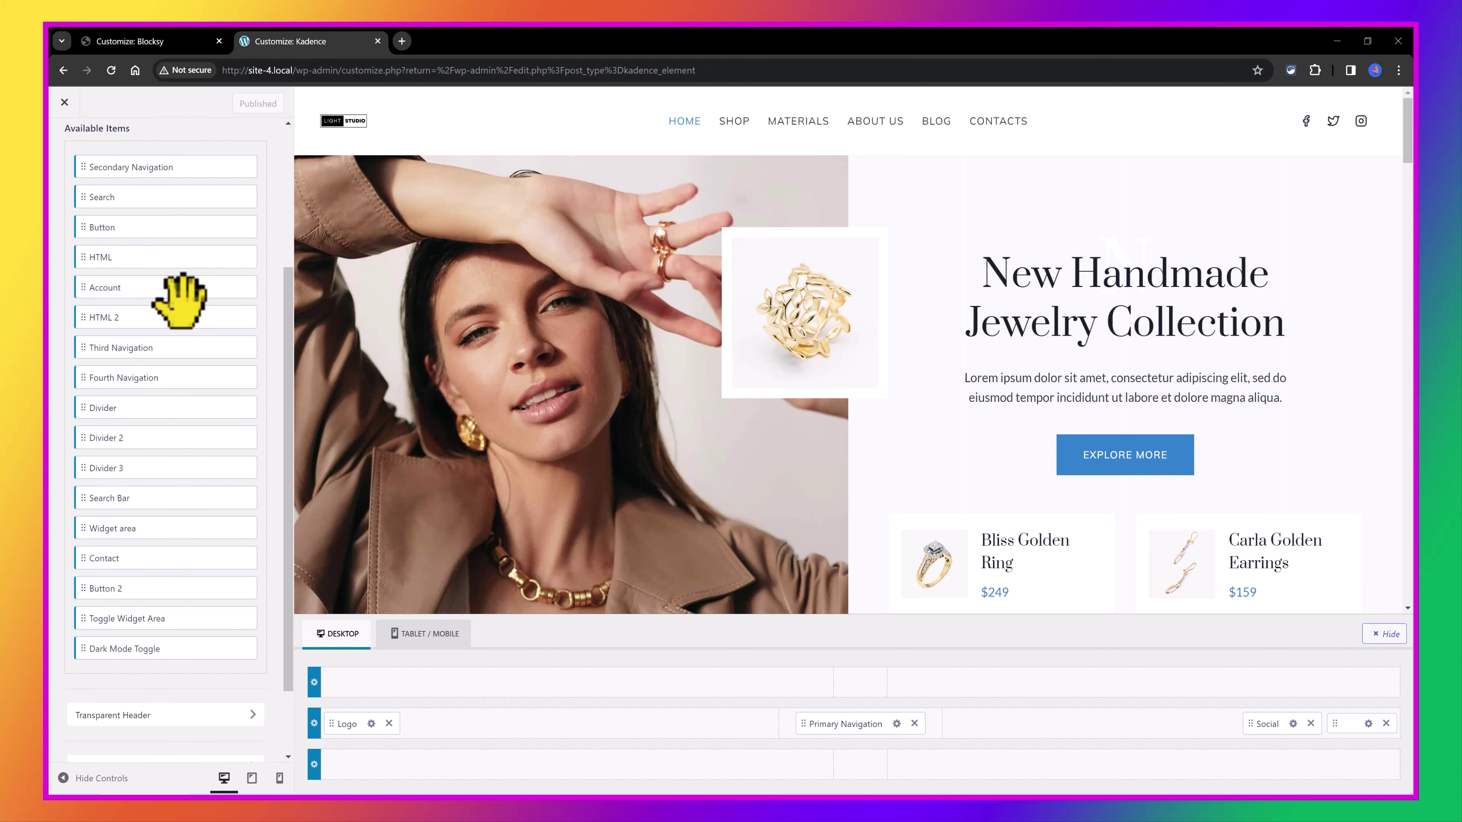
left_click(154, 42)
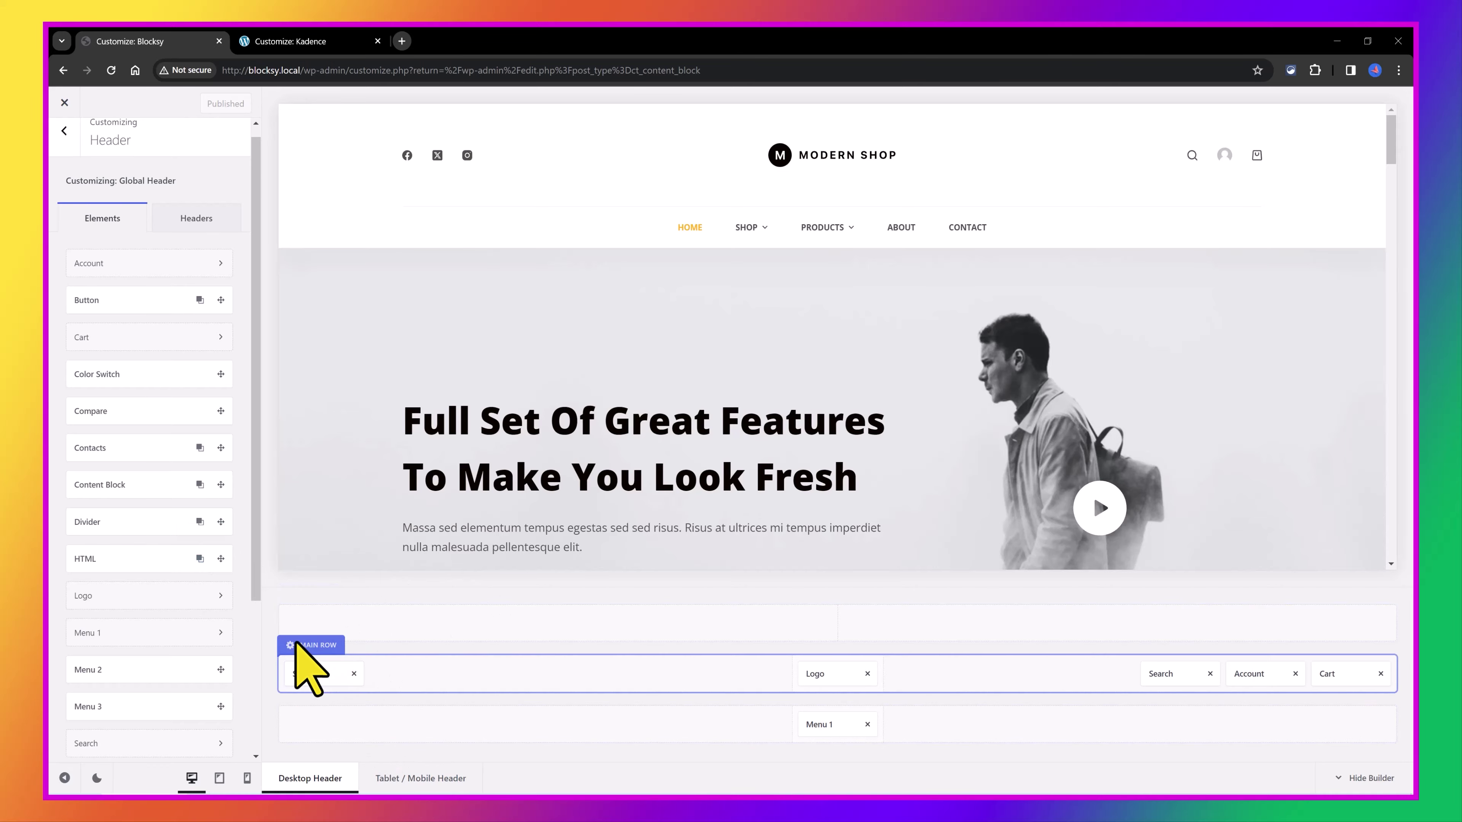
left_click(300, 43)
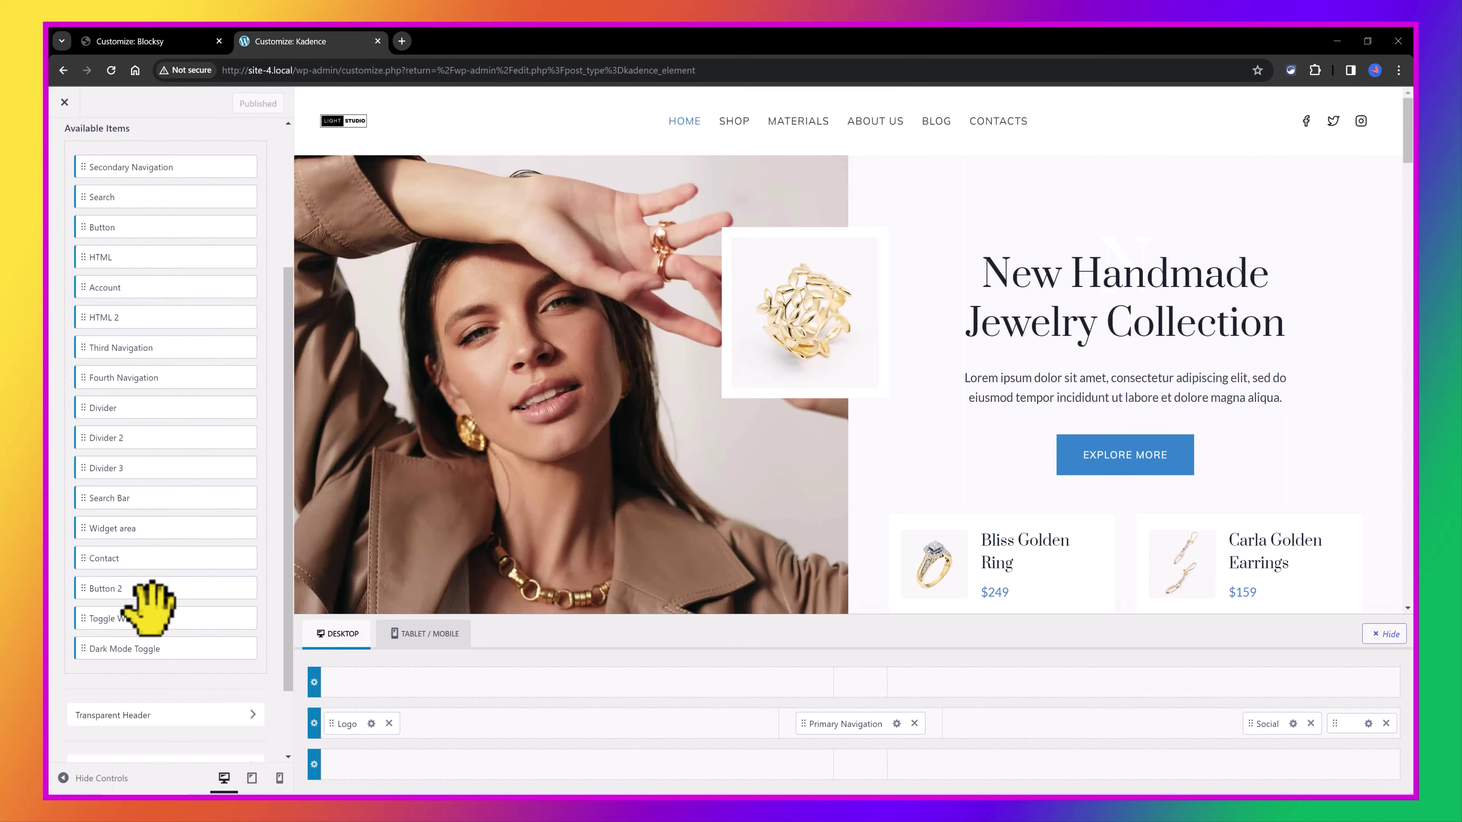
scroll(205, 276, "up", 4)
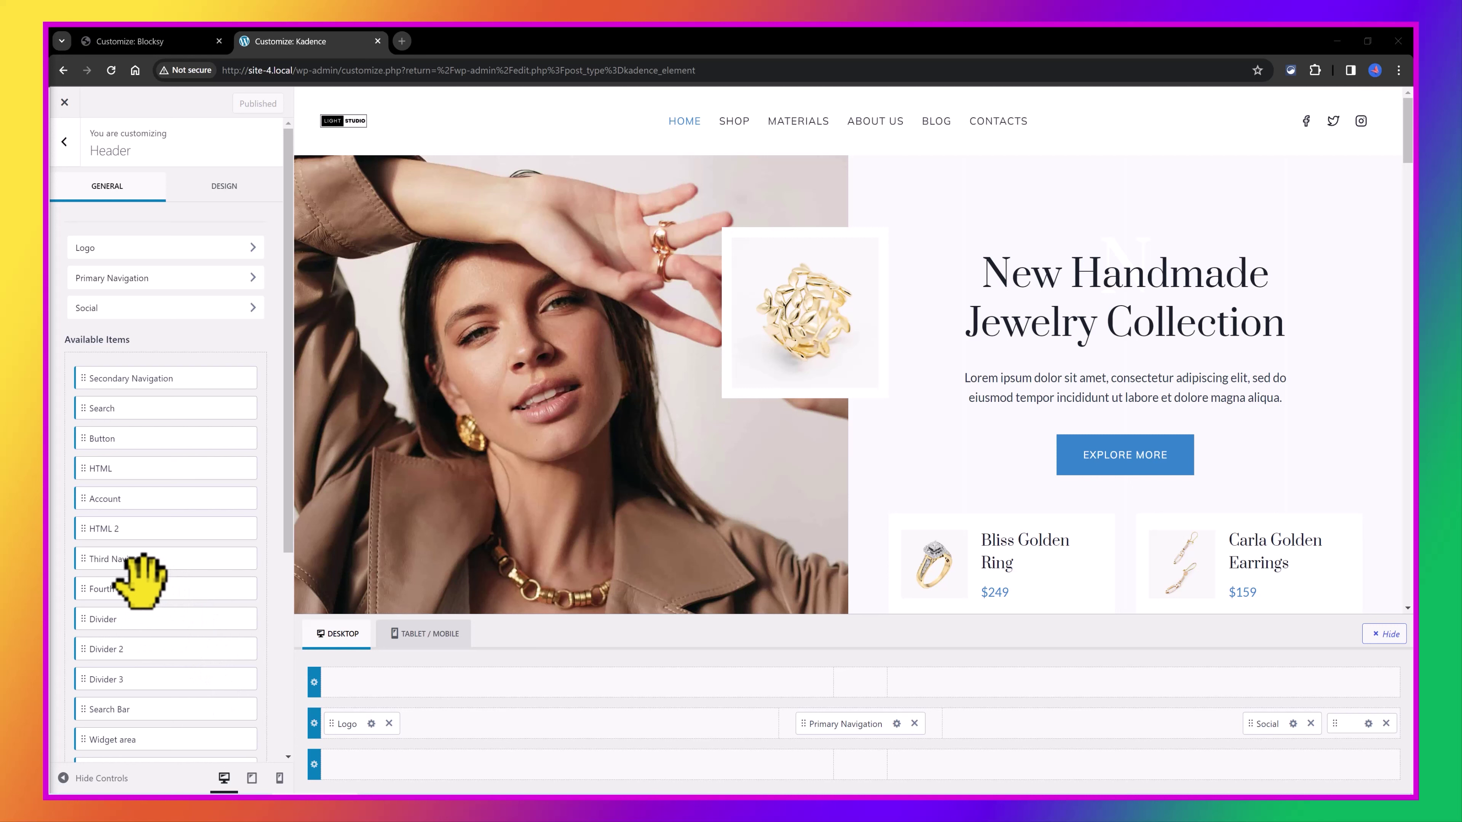
scroll(173, 369, "down", 2)
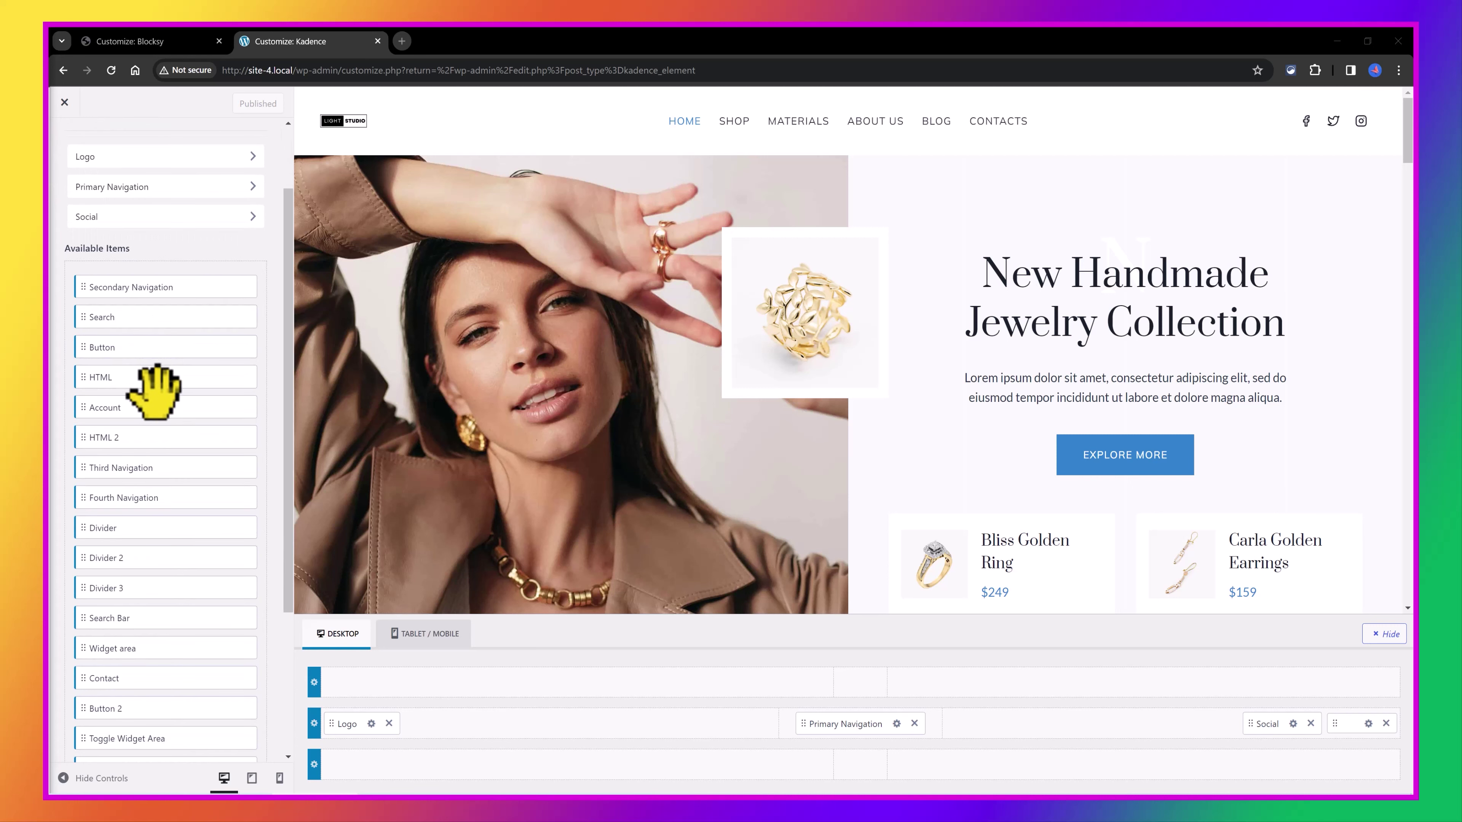
scroll(150, 403, "down", 4)
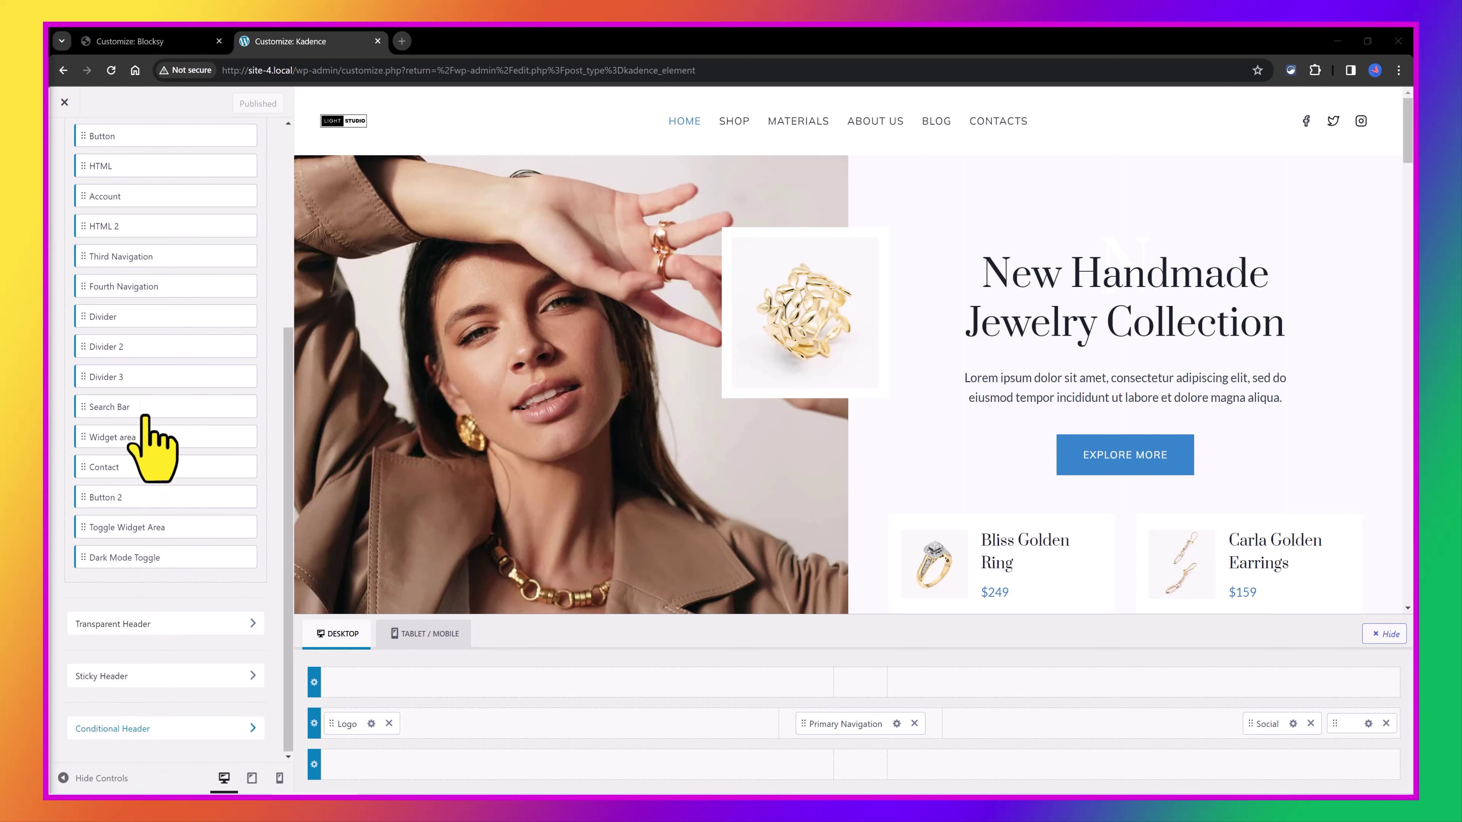
Show Blocksy's header list, then open Kadence's Conditional Header settings showing the Extra Header.
key("ctrl+shift+Tab")
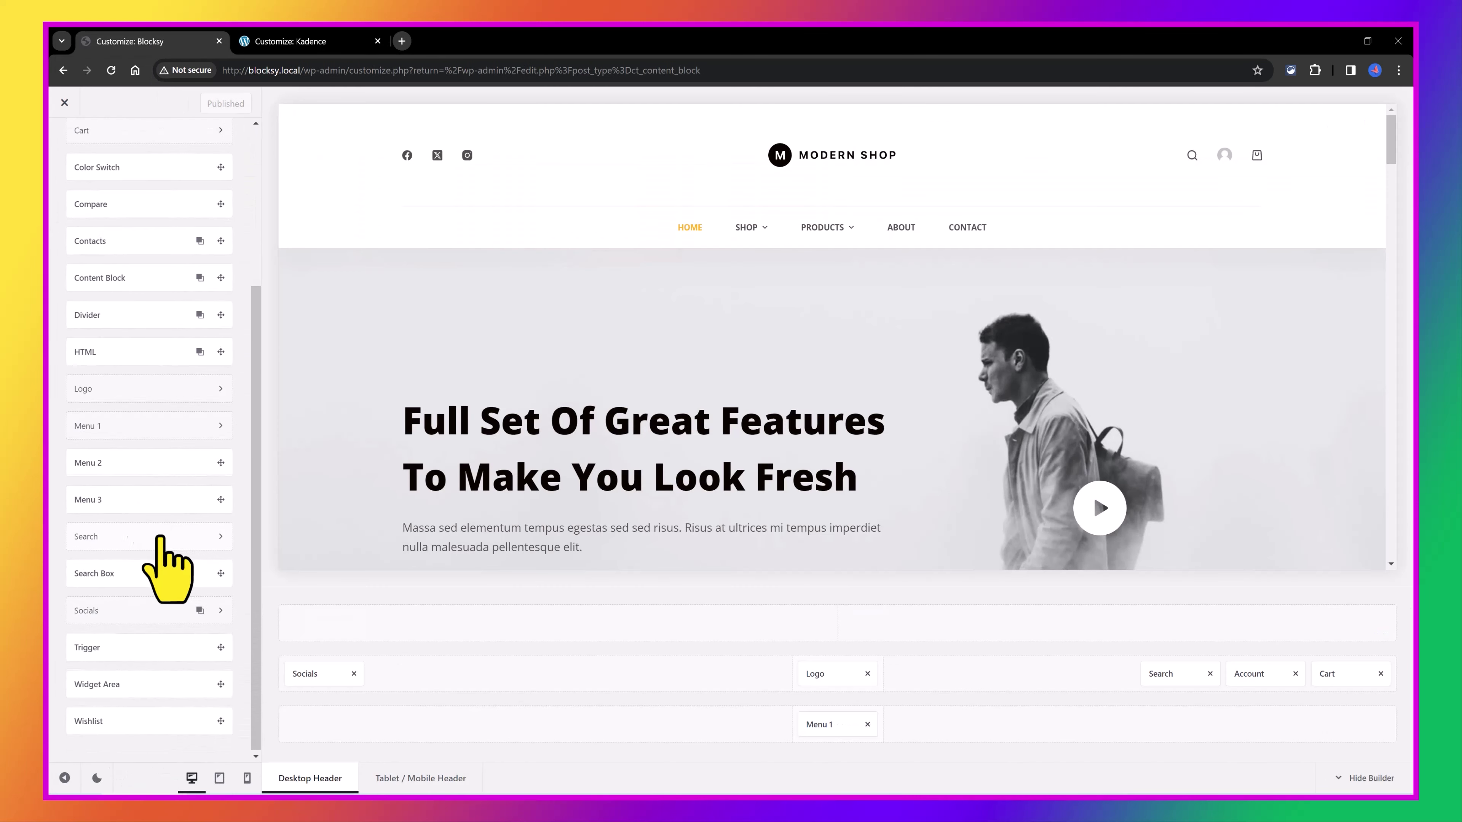
left_click(216, 229)
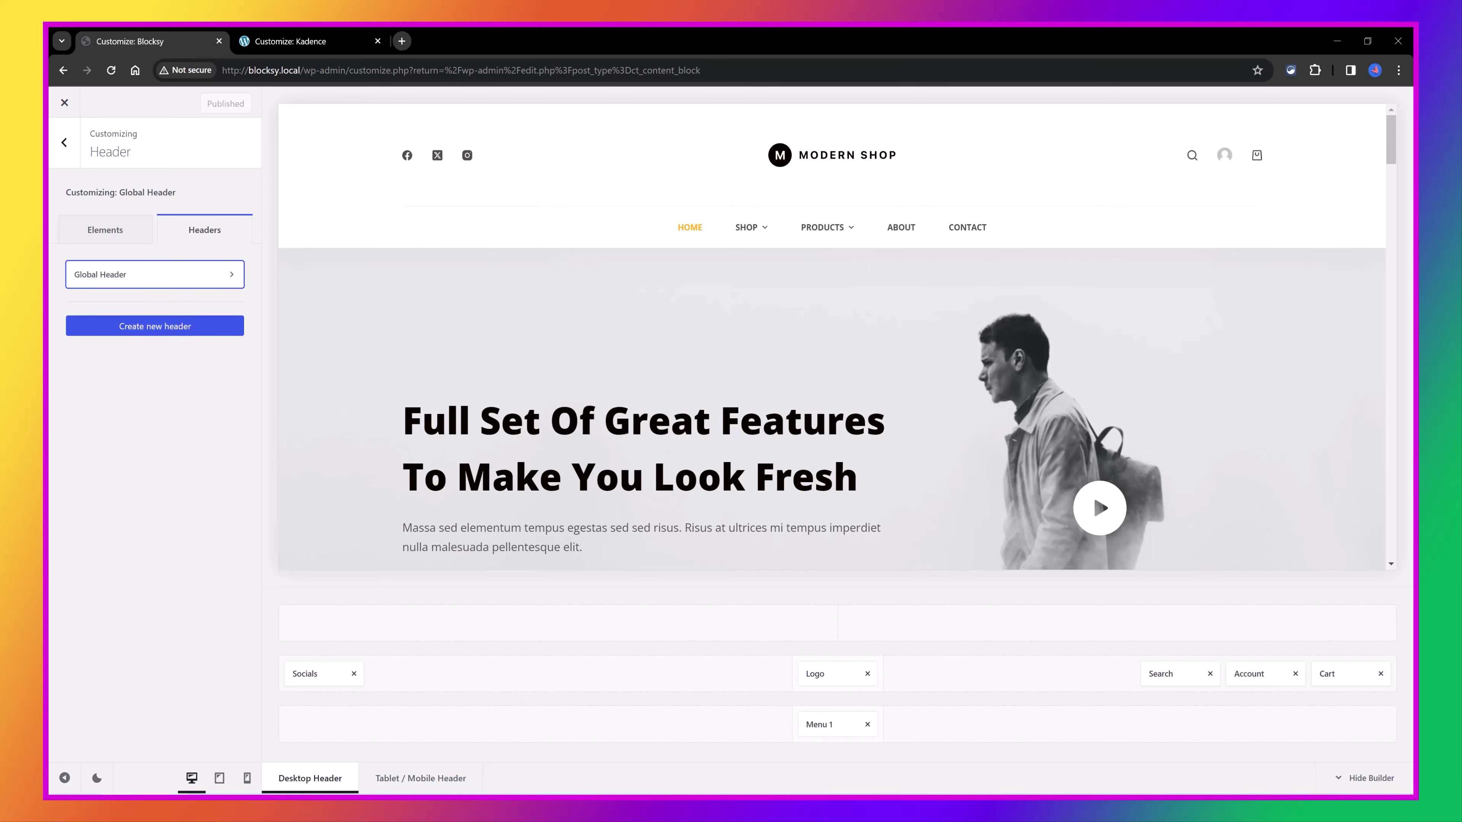
key("ctrl+Tab")
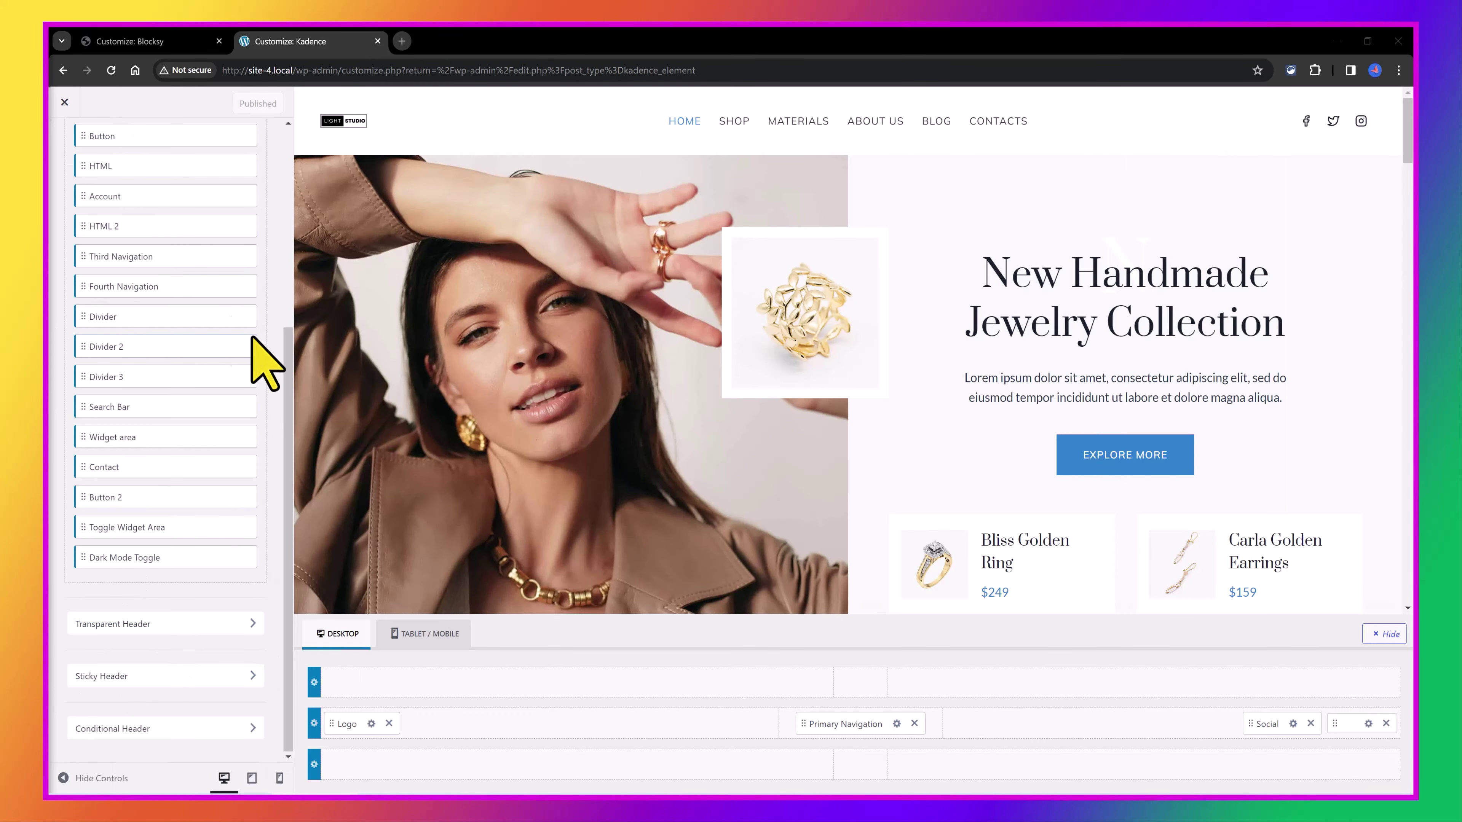
left_click(173, 728)
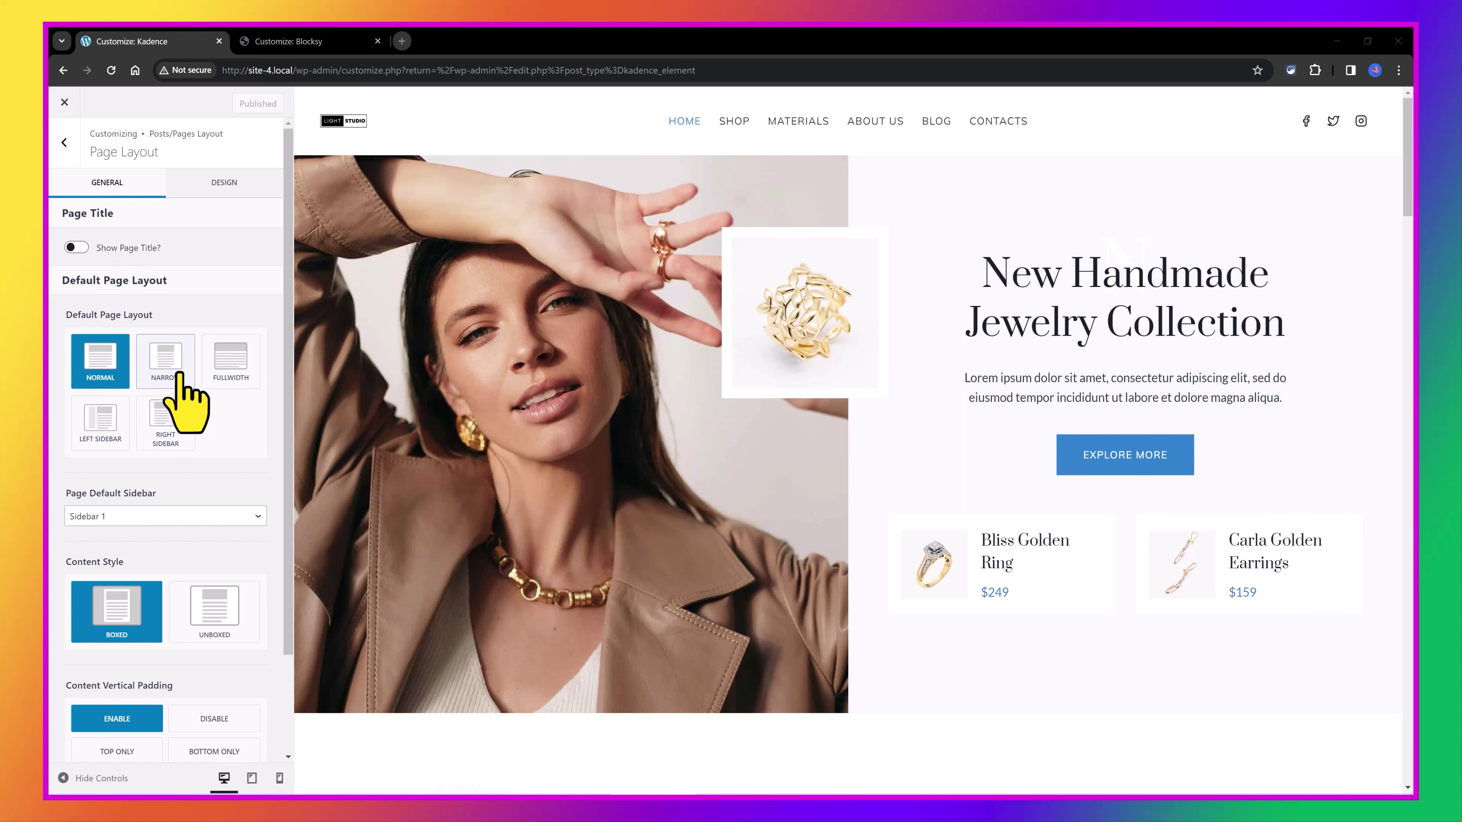
Switch to the Blocksy customizer to compare its page layout settings.
left_click(299, 41)
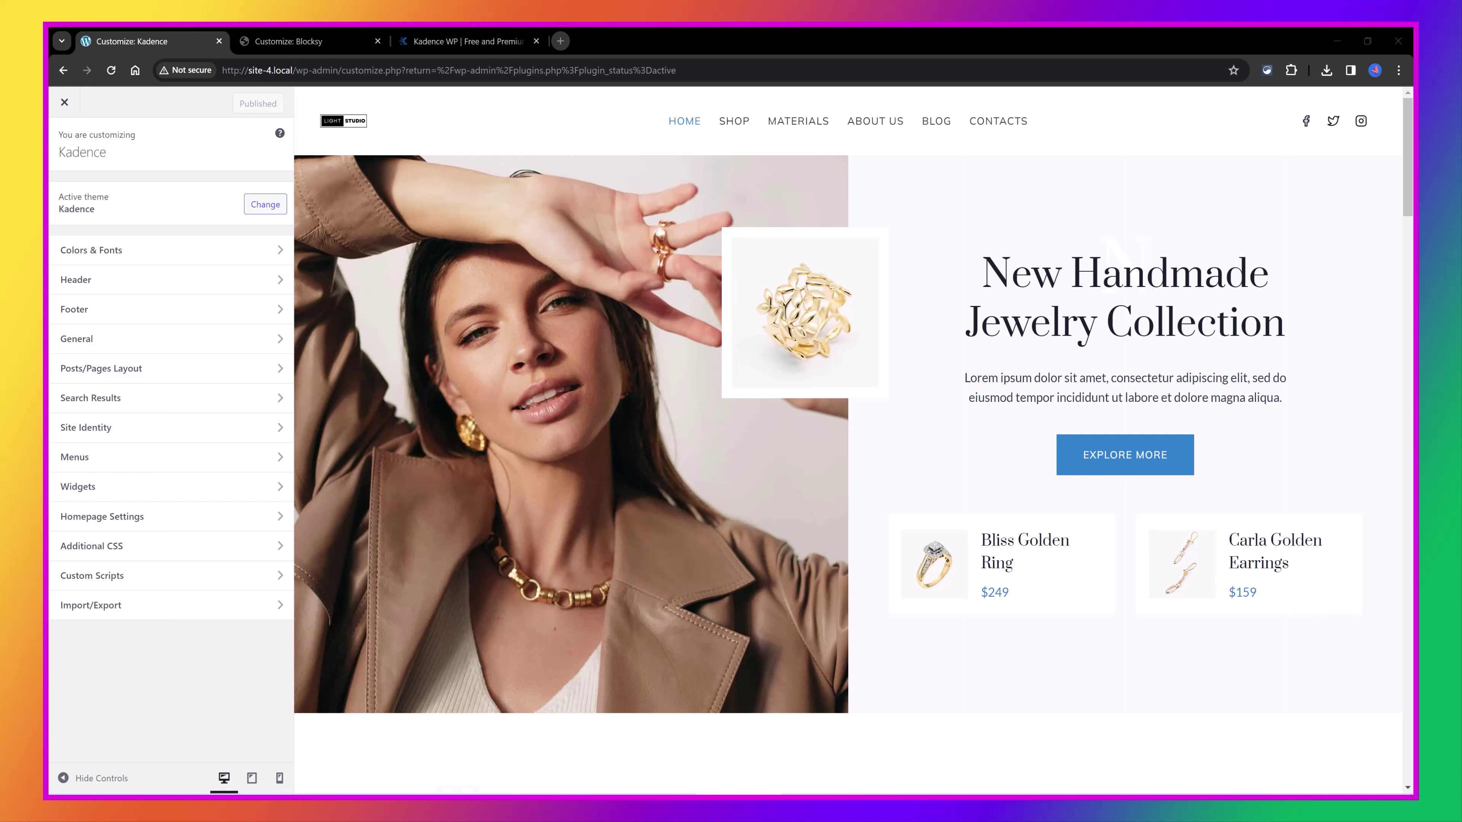
Open the kadencewp.com tab and view its Products menu: Premium Bundles, Kadence Theme, Blocks, Cloud.
left_click(466, 42)
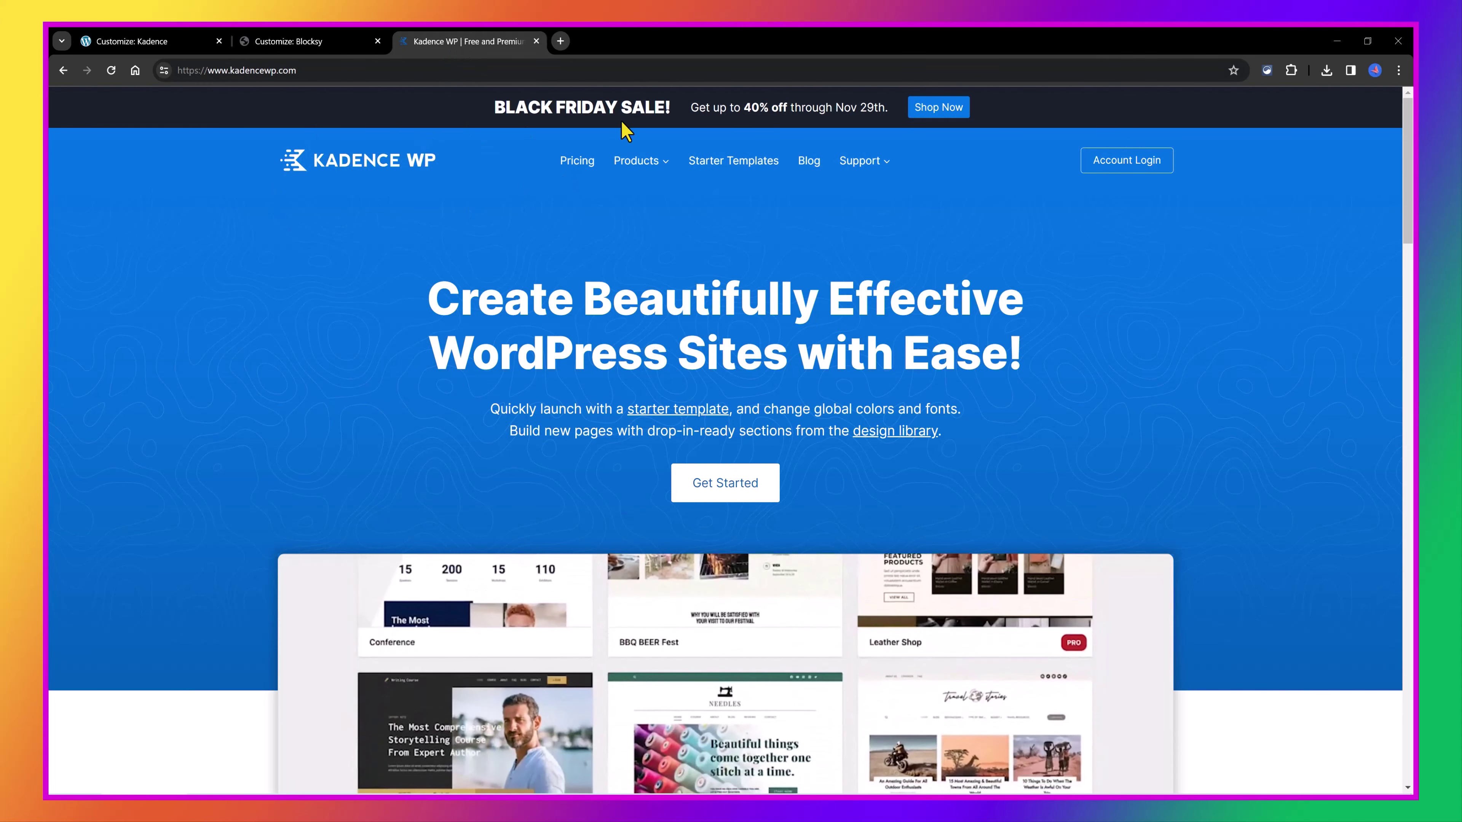
mouse_move(638, 160)
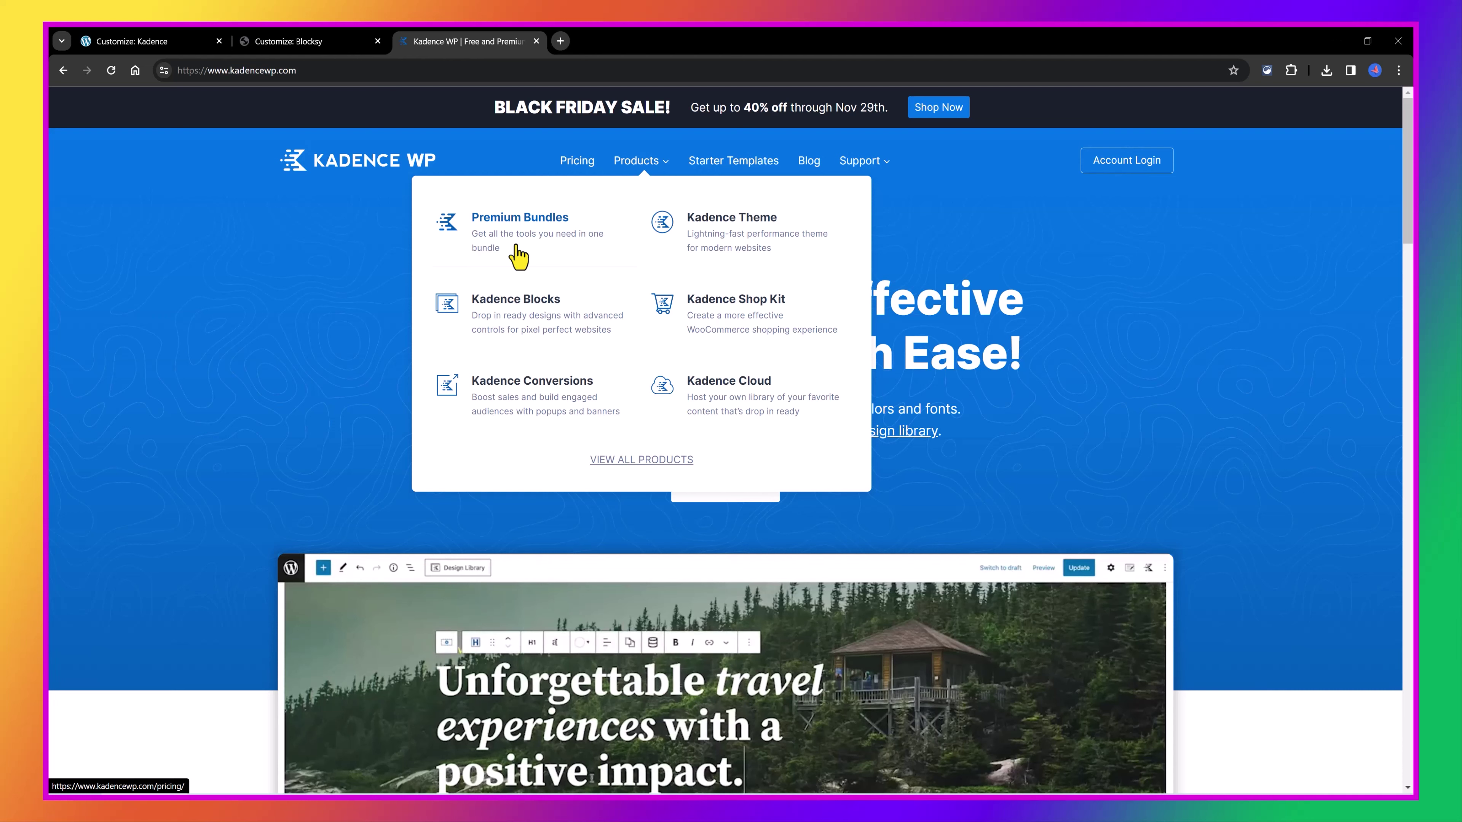
Close the Kadence WP website and return to Blocksy's Single Post panel.
key("ctrl+w")
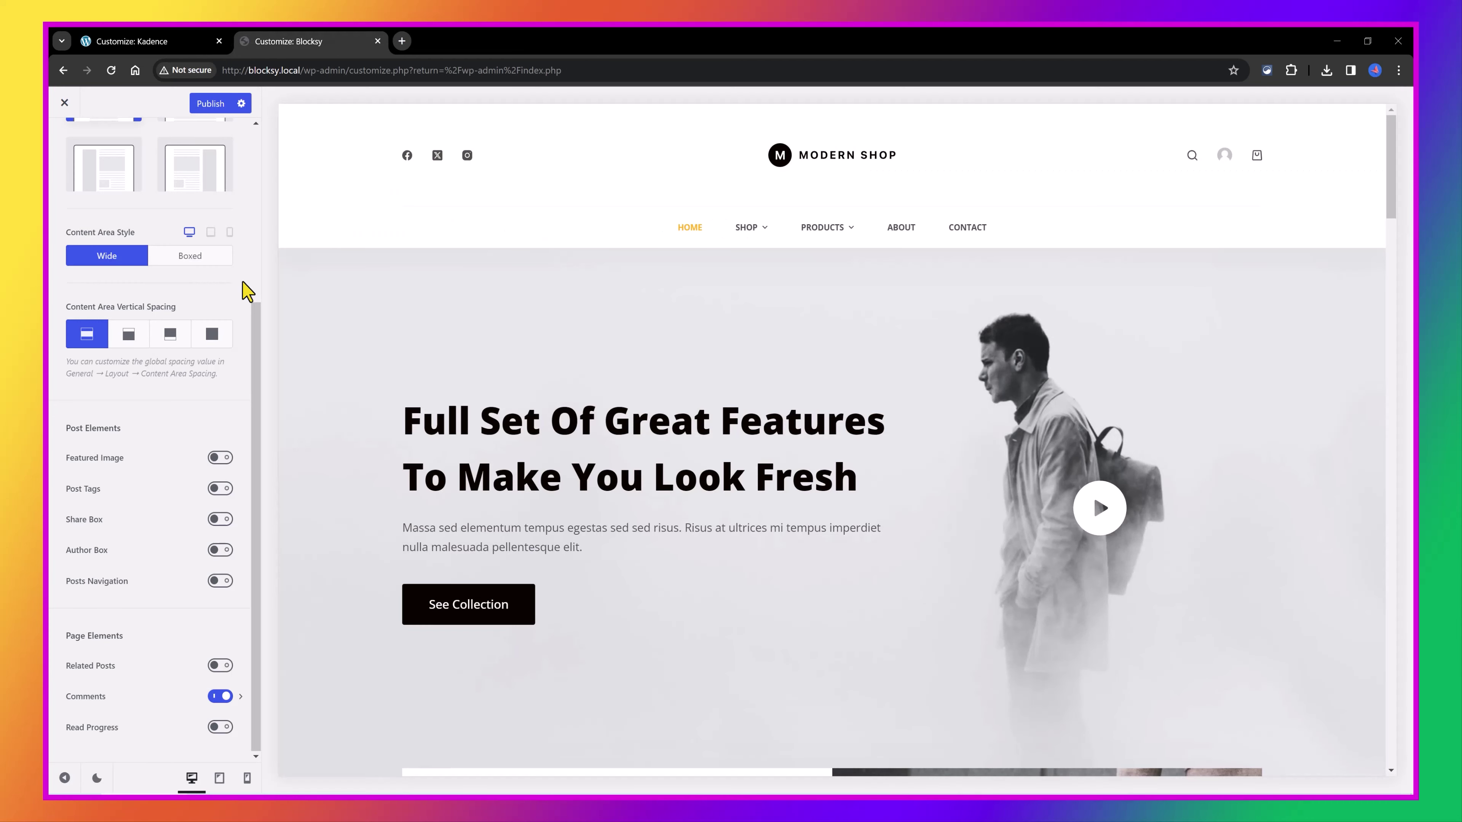
scroll(253, 276, "up", 3)
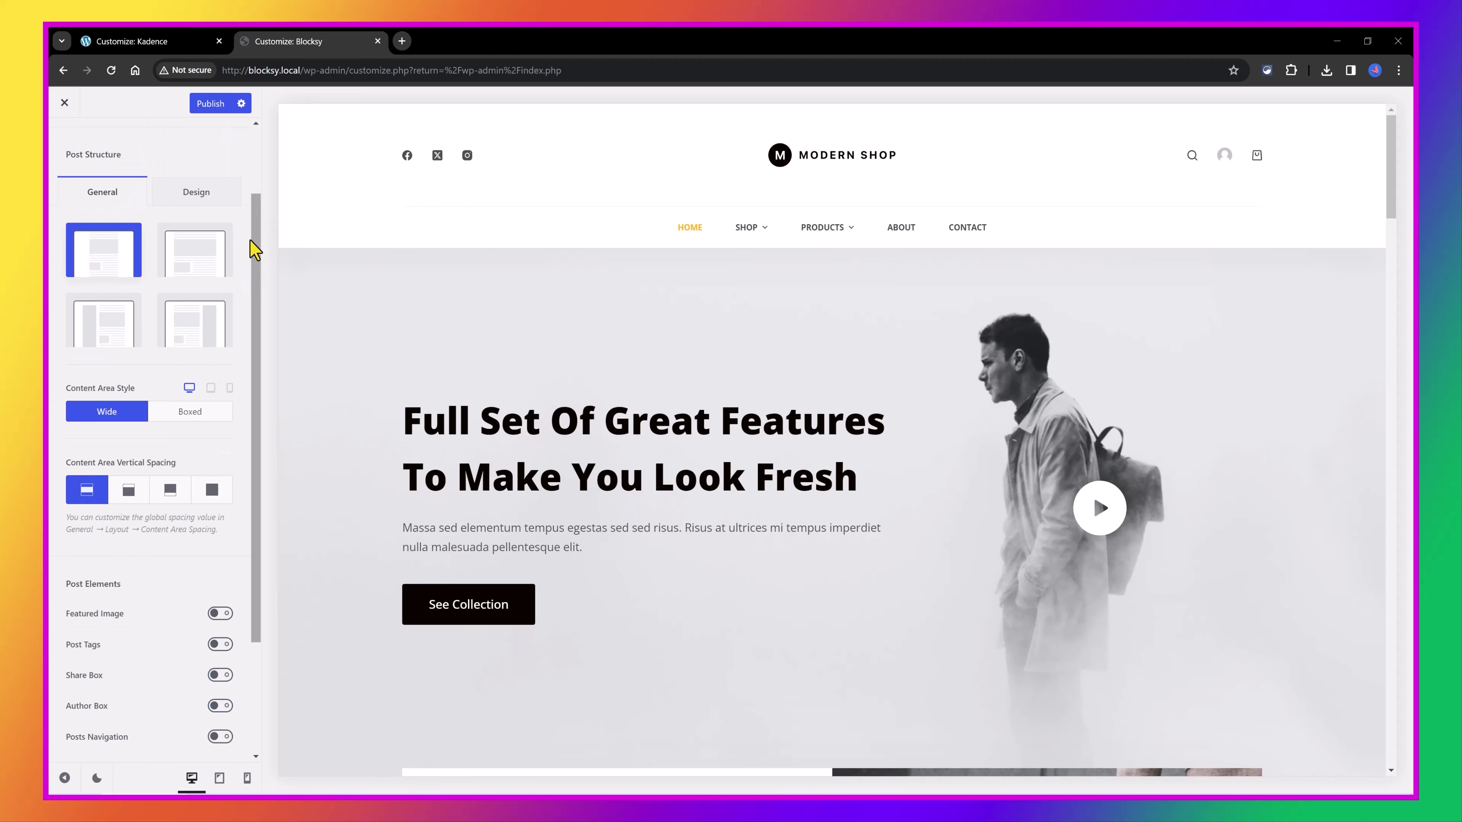
scroll(238, 438, "down", 3)
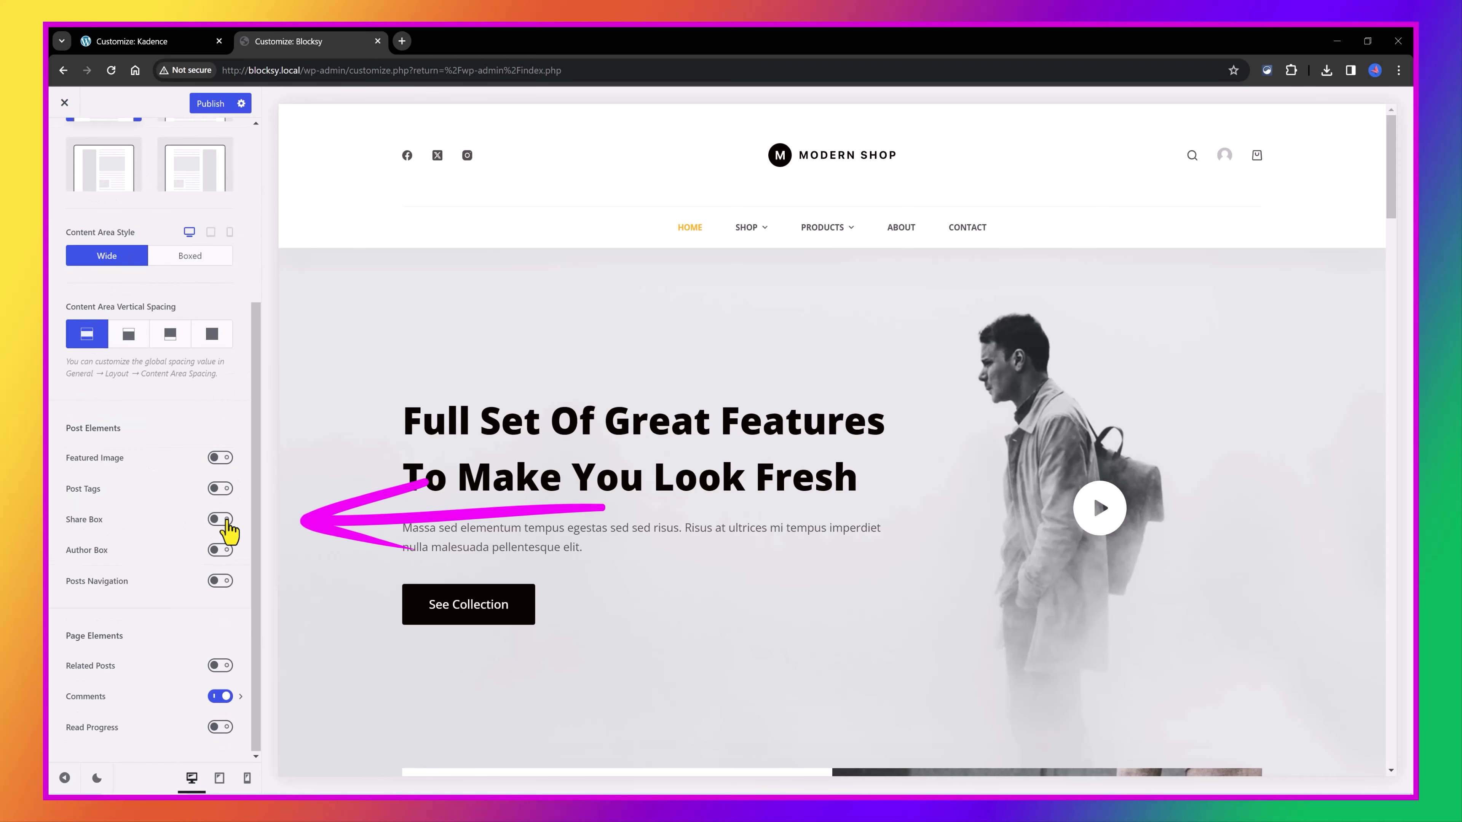
Enable Blocksy's post Share Box and scroll through its share network and spacing settings.
left_click(225, 520)
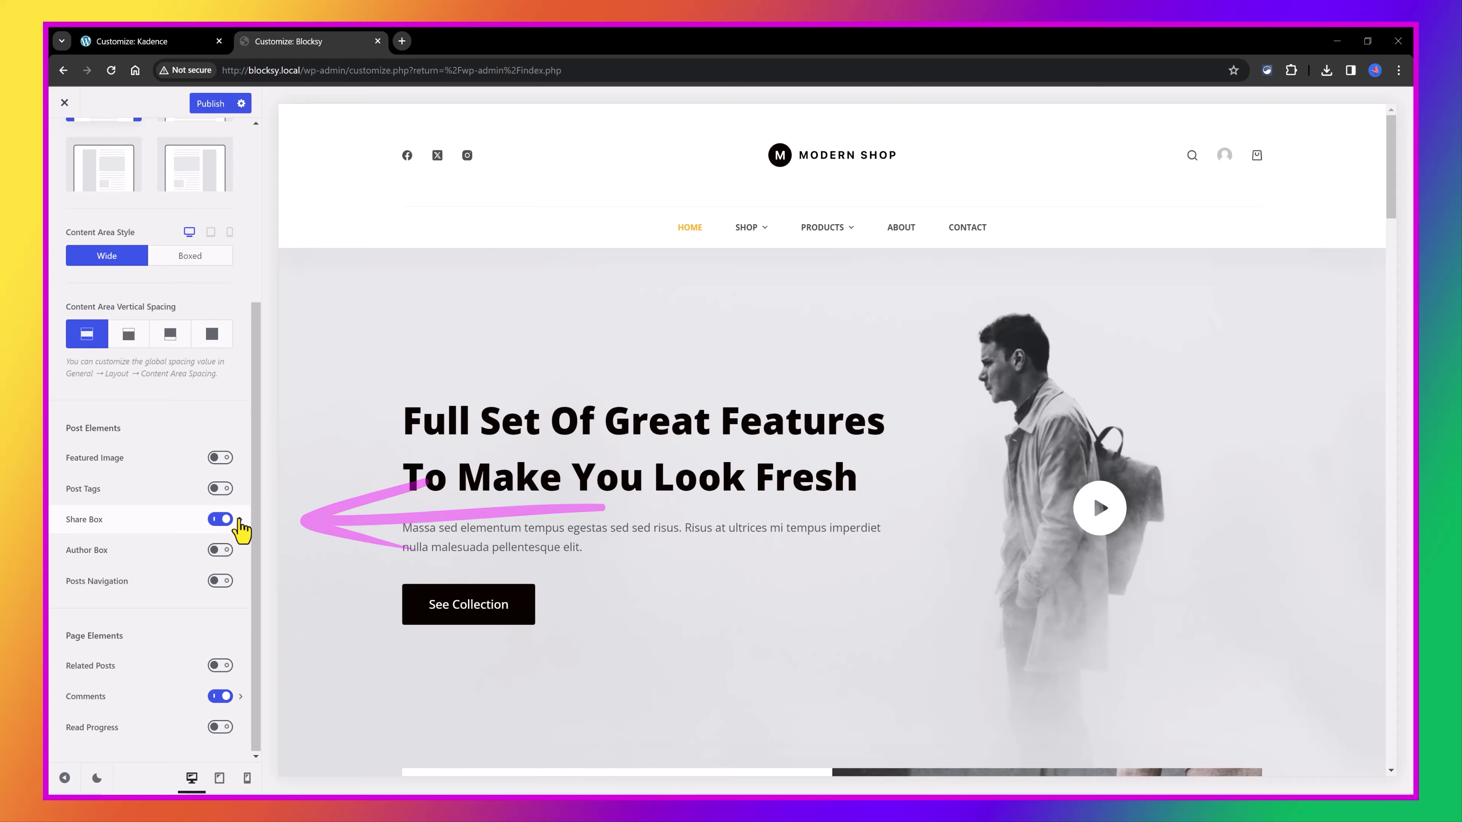
left_click(240, 520)
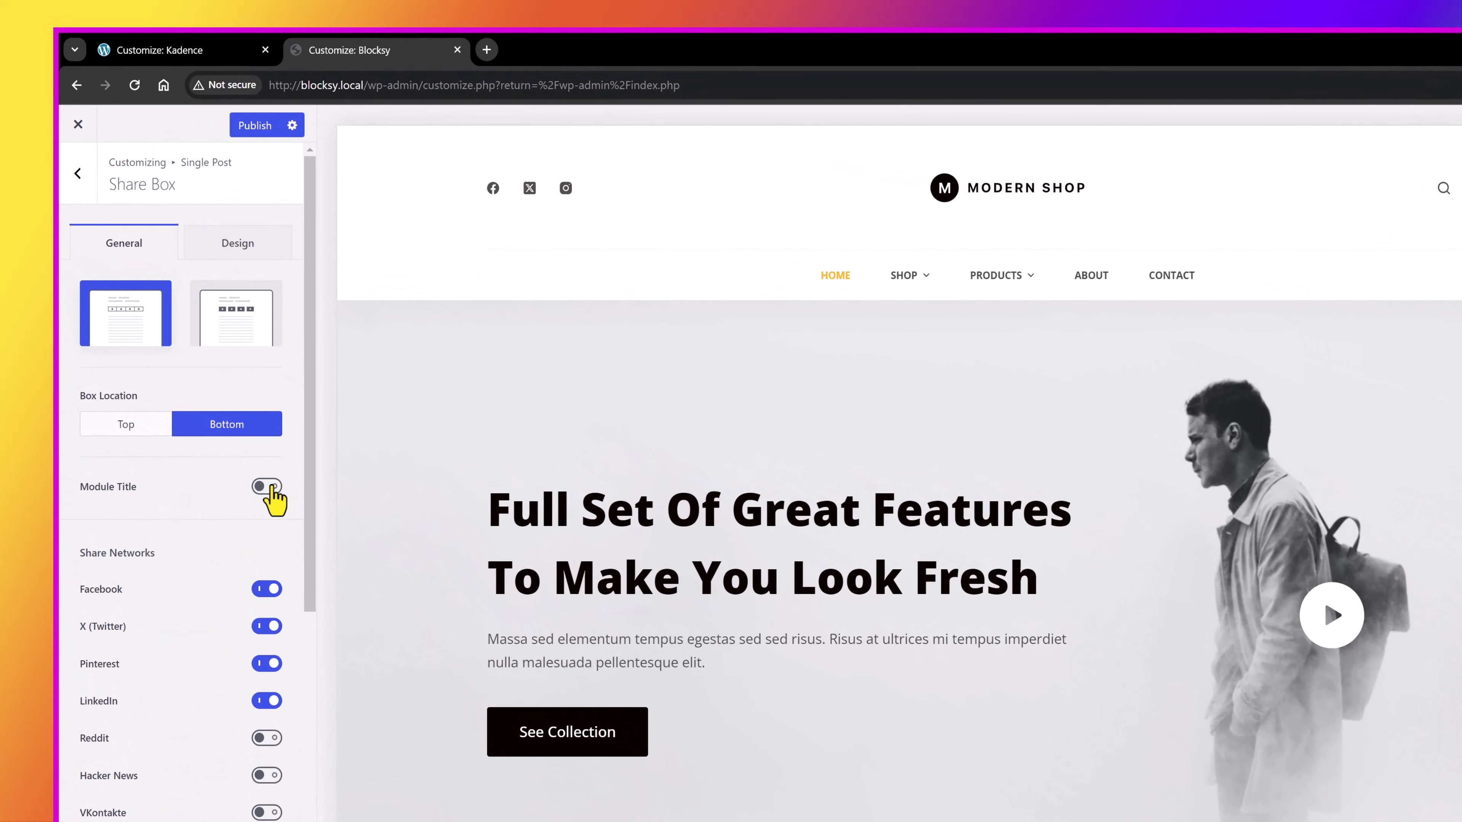
scroll(144, 489, "down", 2)
scroll(161, 547, "down", 6)
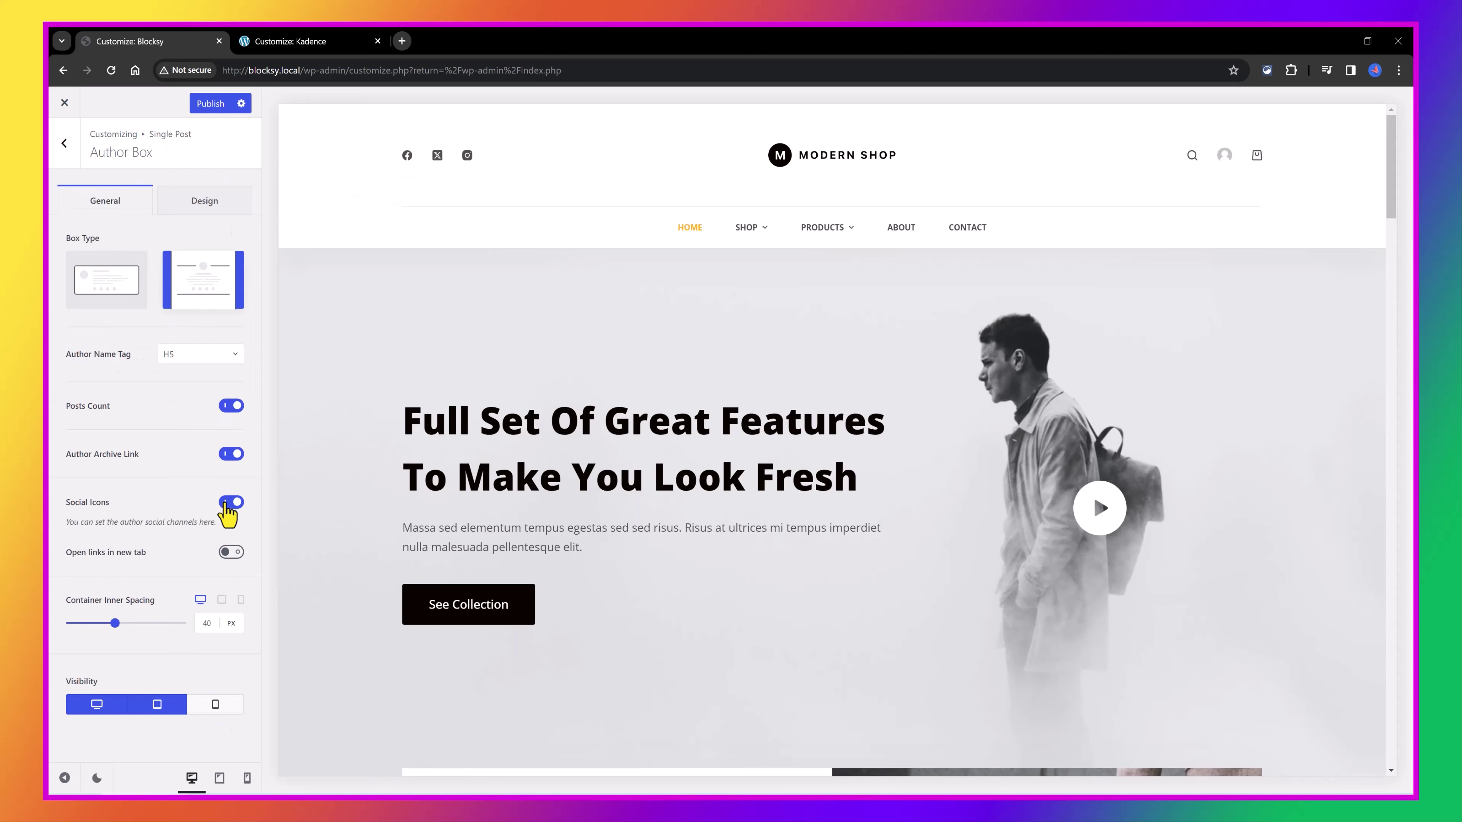
Set Blocksy's author box links to open in a new tab and enable Kadence's Show Post Author Box.
left_click(212, 553)
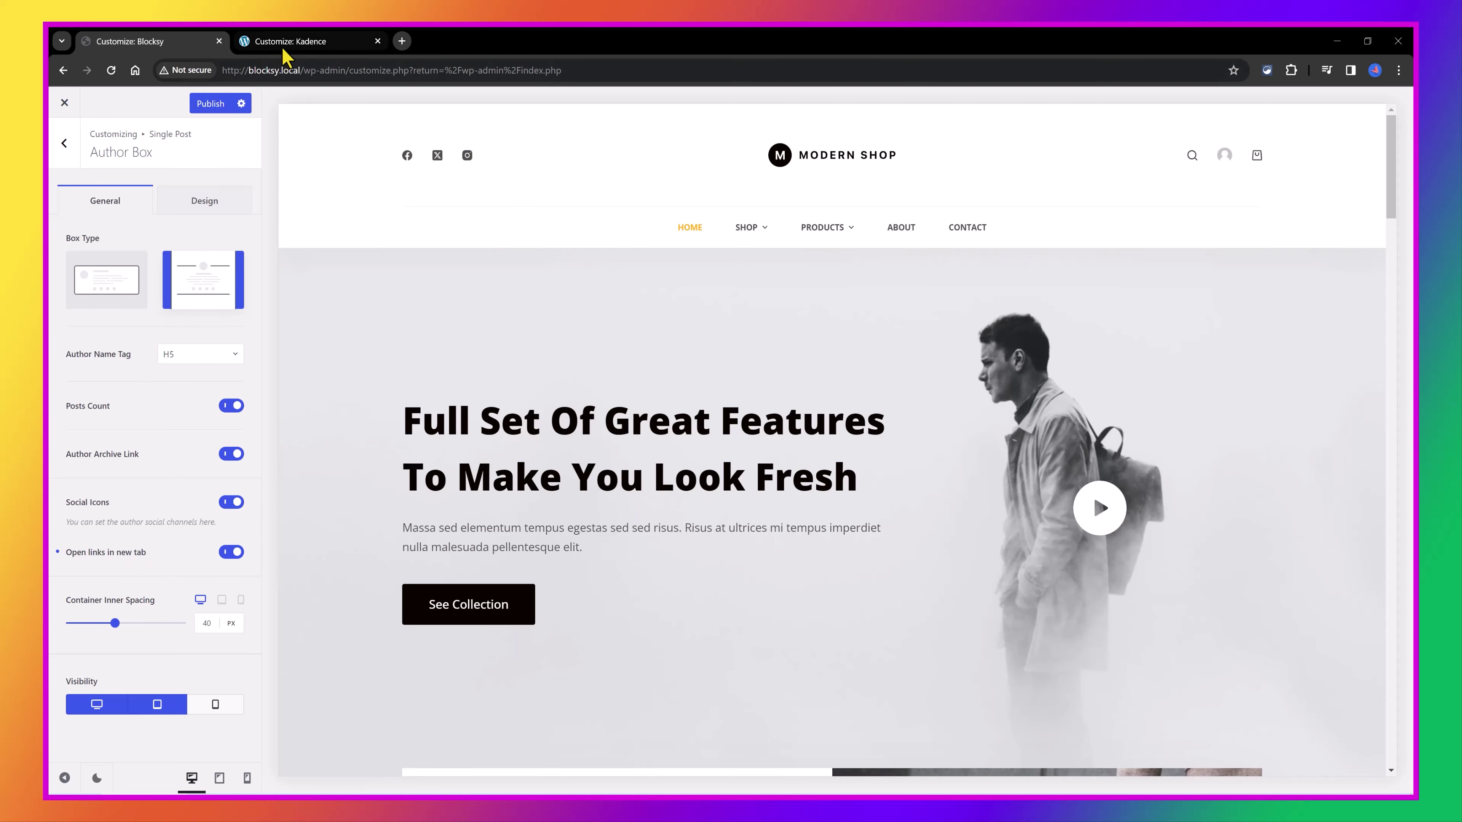
left_click(293, 42)
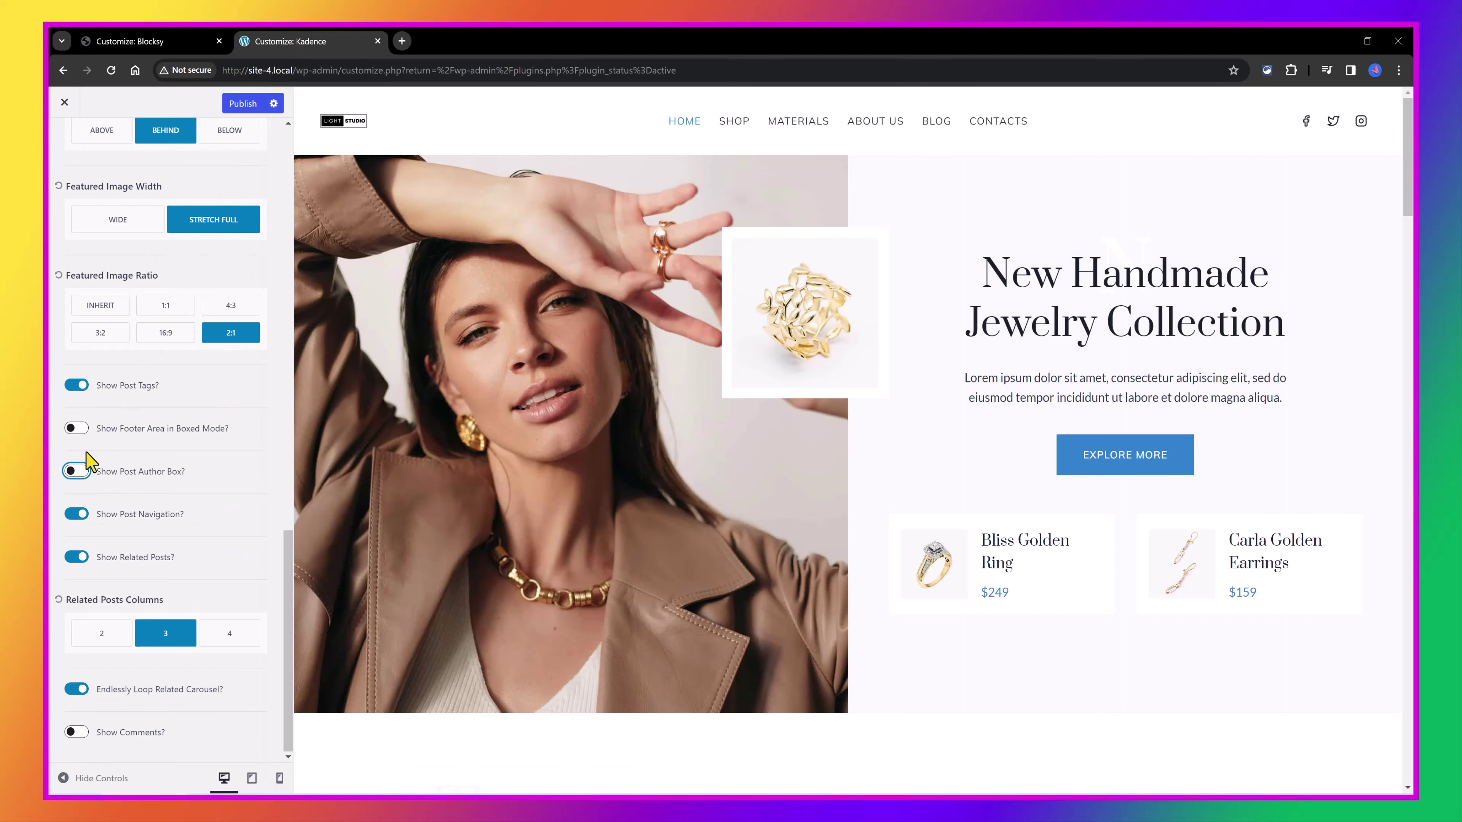
left_click(76, 471)
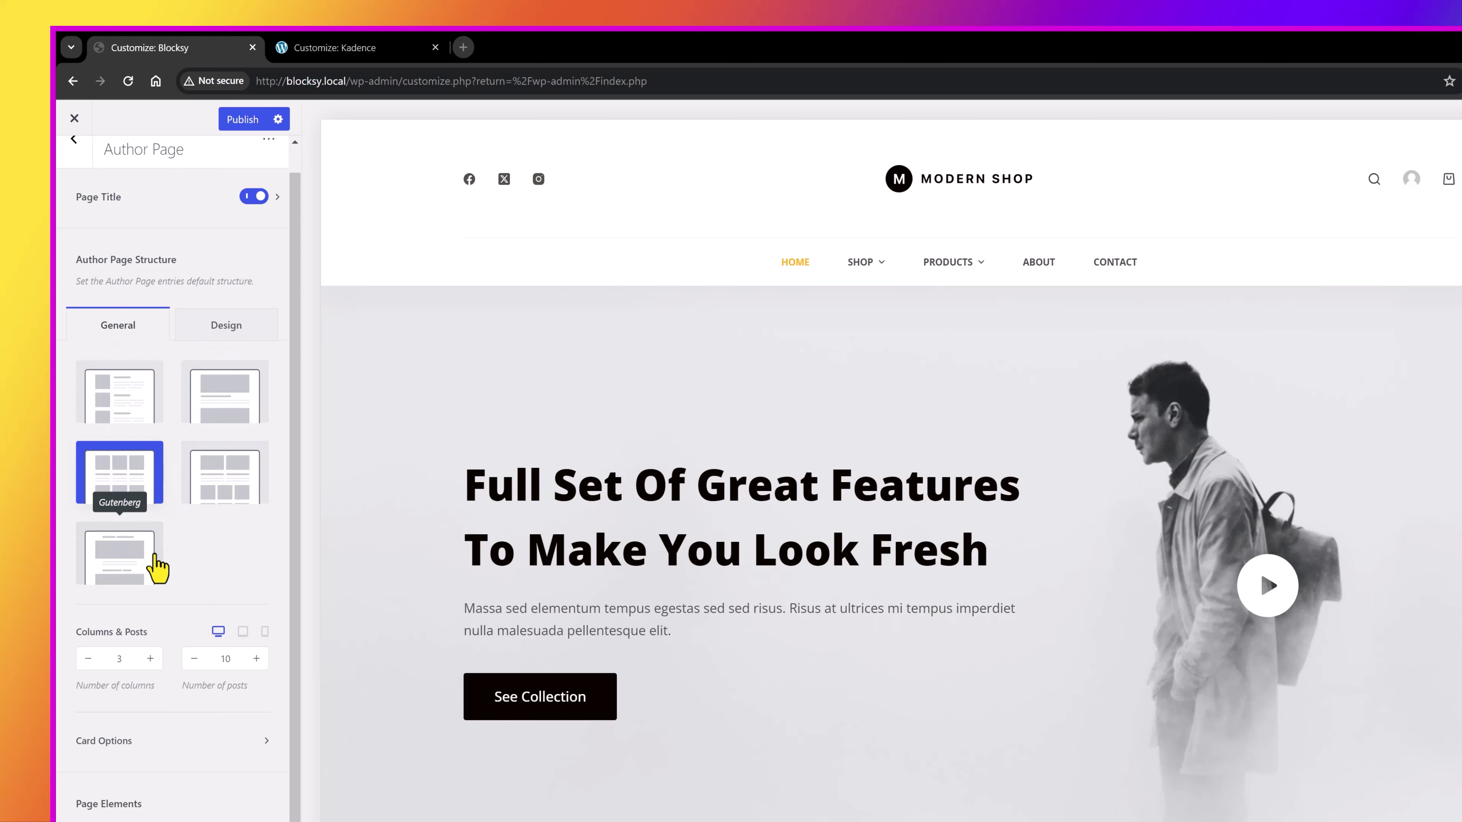
Open Card Options in Blocksy's Author Page panel, then switch back to the Kadence customizer.
left_click(132, 740)
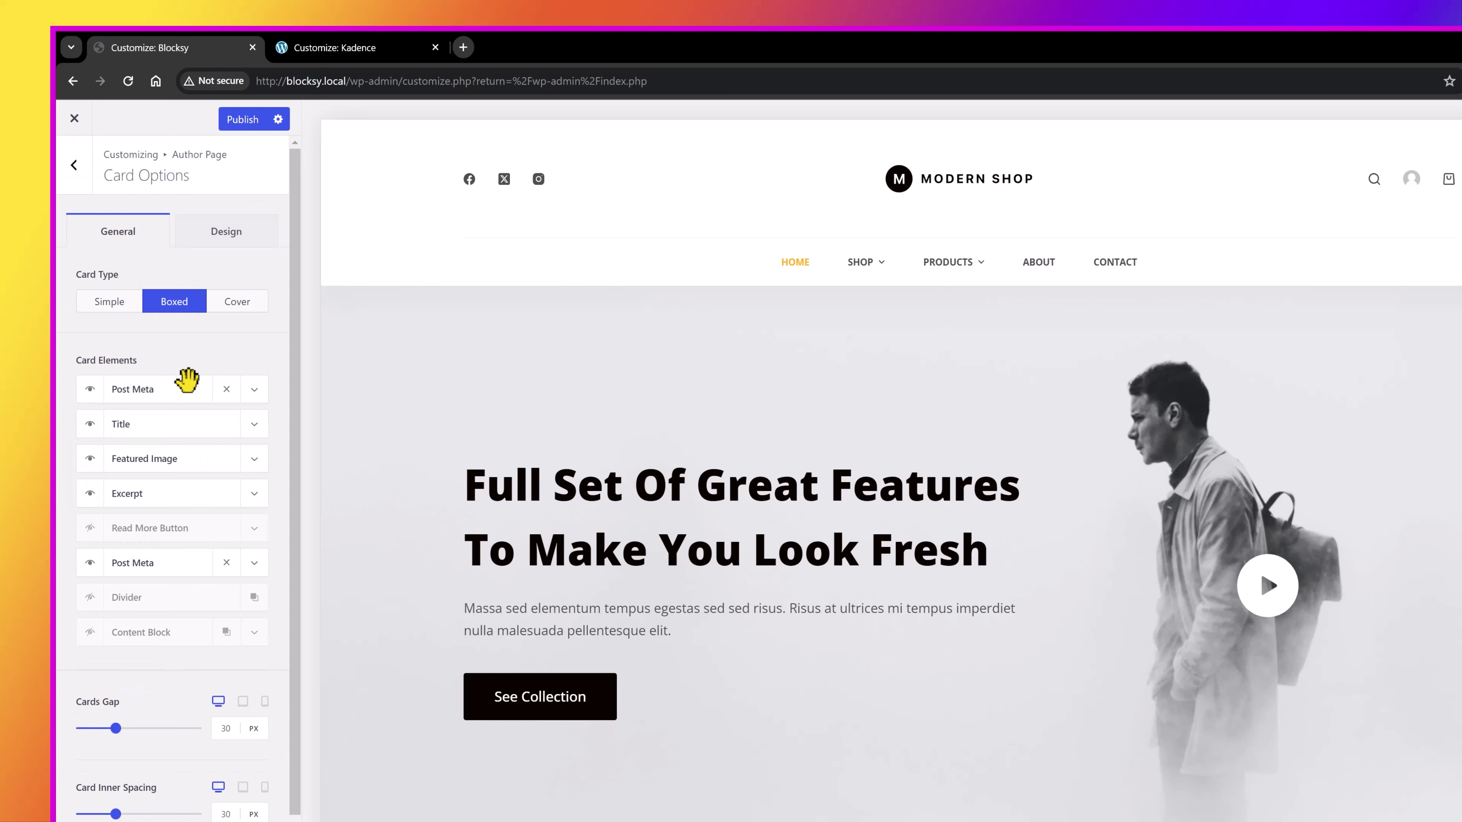
scroll(187, 383, "down", 2)
scroll(195, 395, "up", 2)
left_click(343, 56)
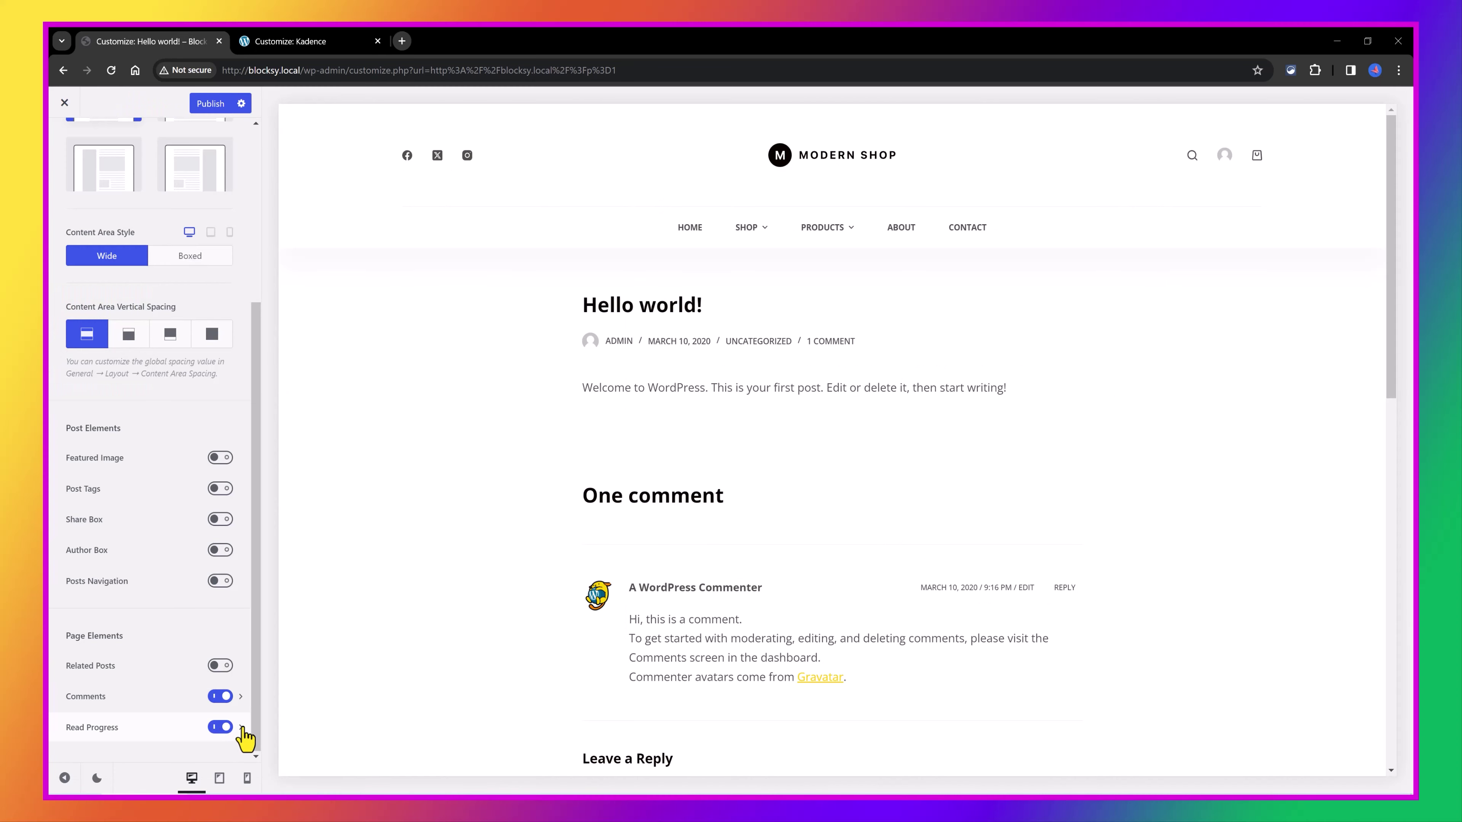
Turn on Auto Hide for Blocksy's Read Progress bar, then switch to the Kadence customizer.
left_click(241, 728)
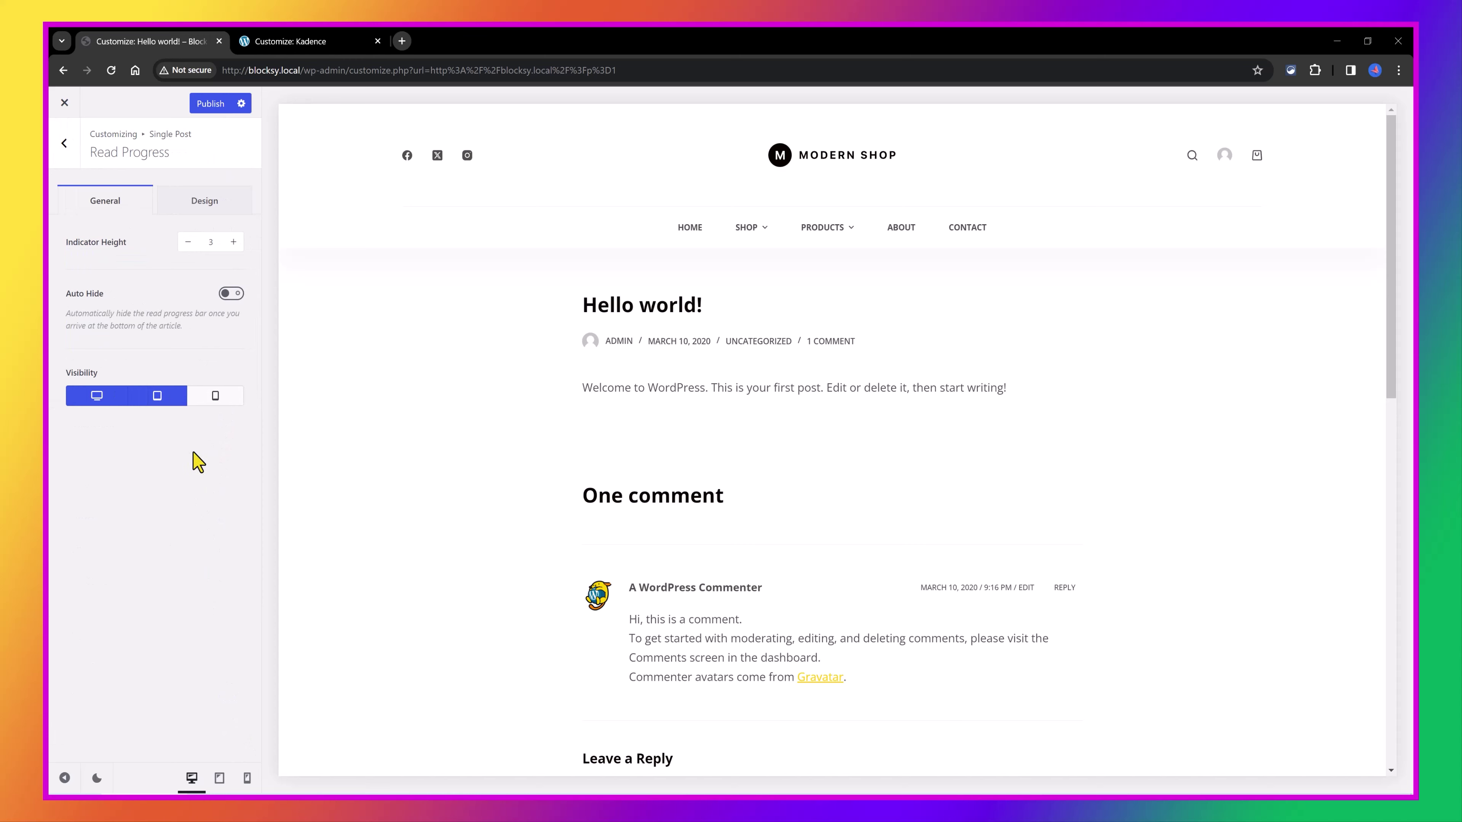
left_click(232, 294)
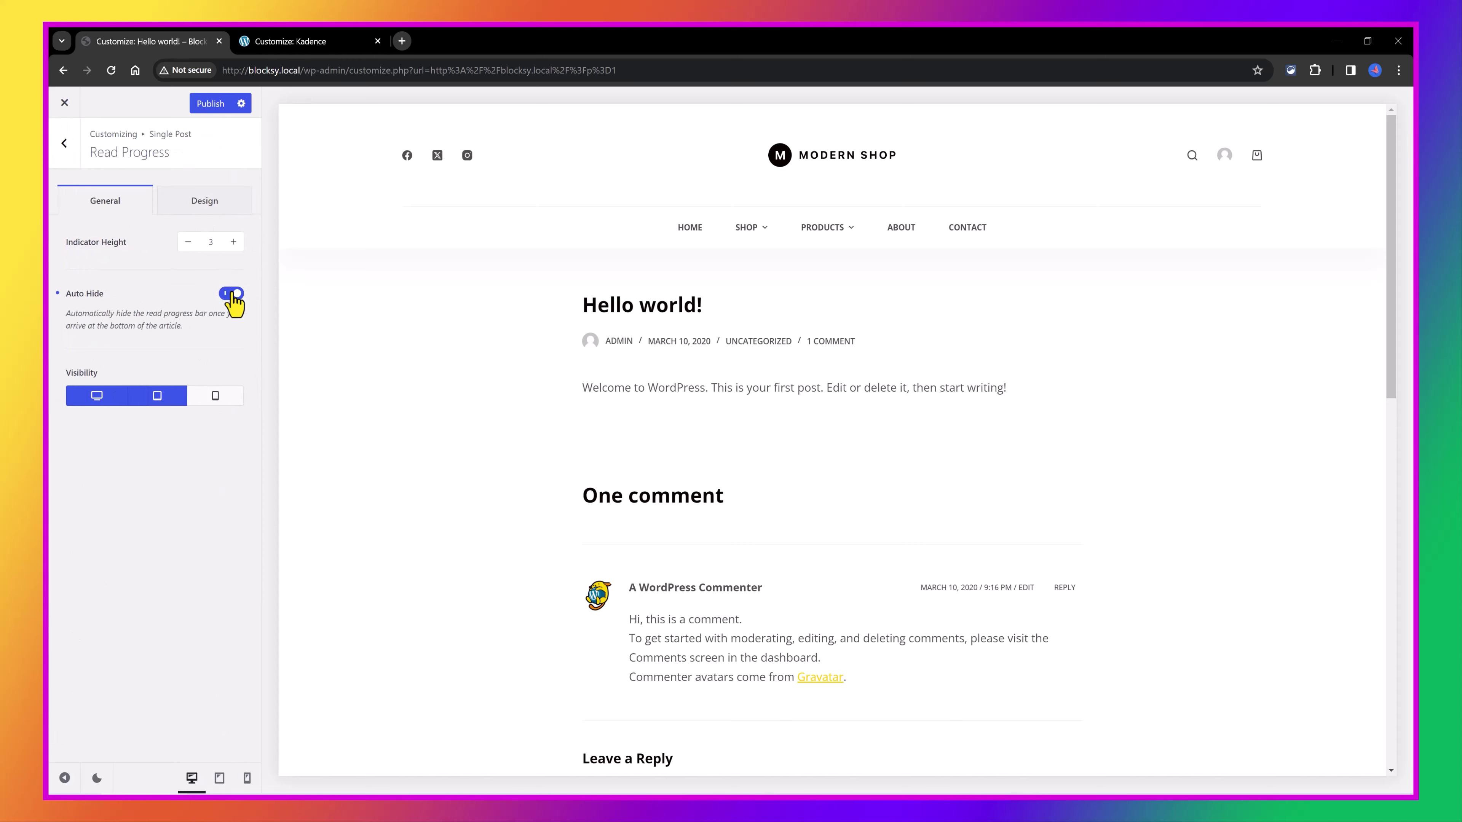
left_click(64, 145)
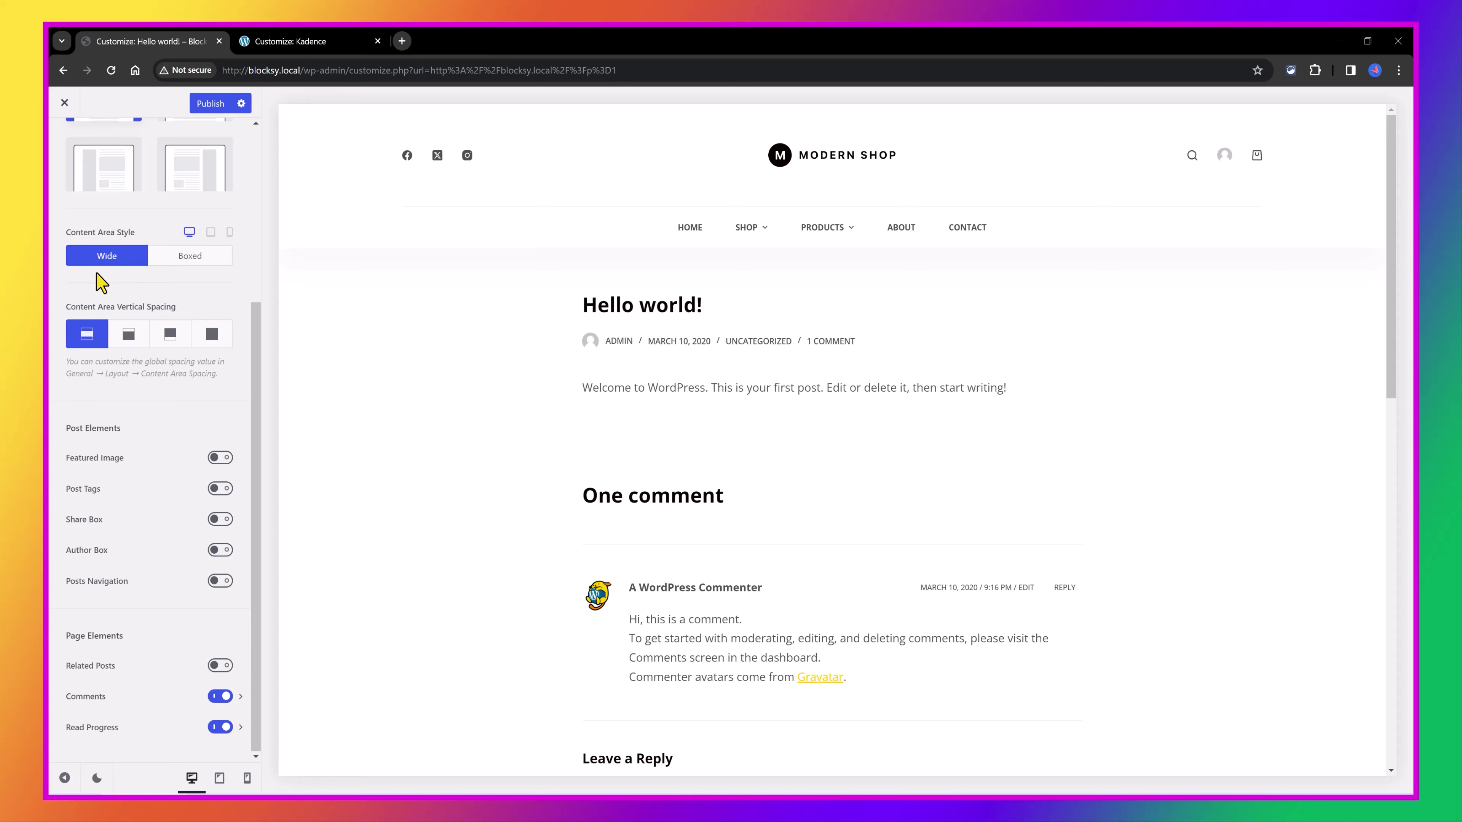
left_click(317, 41)
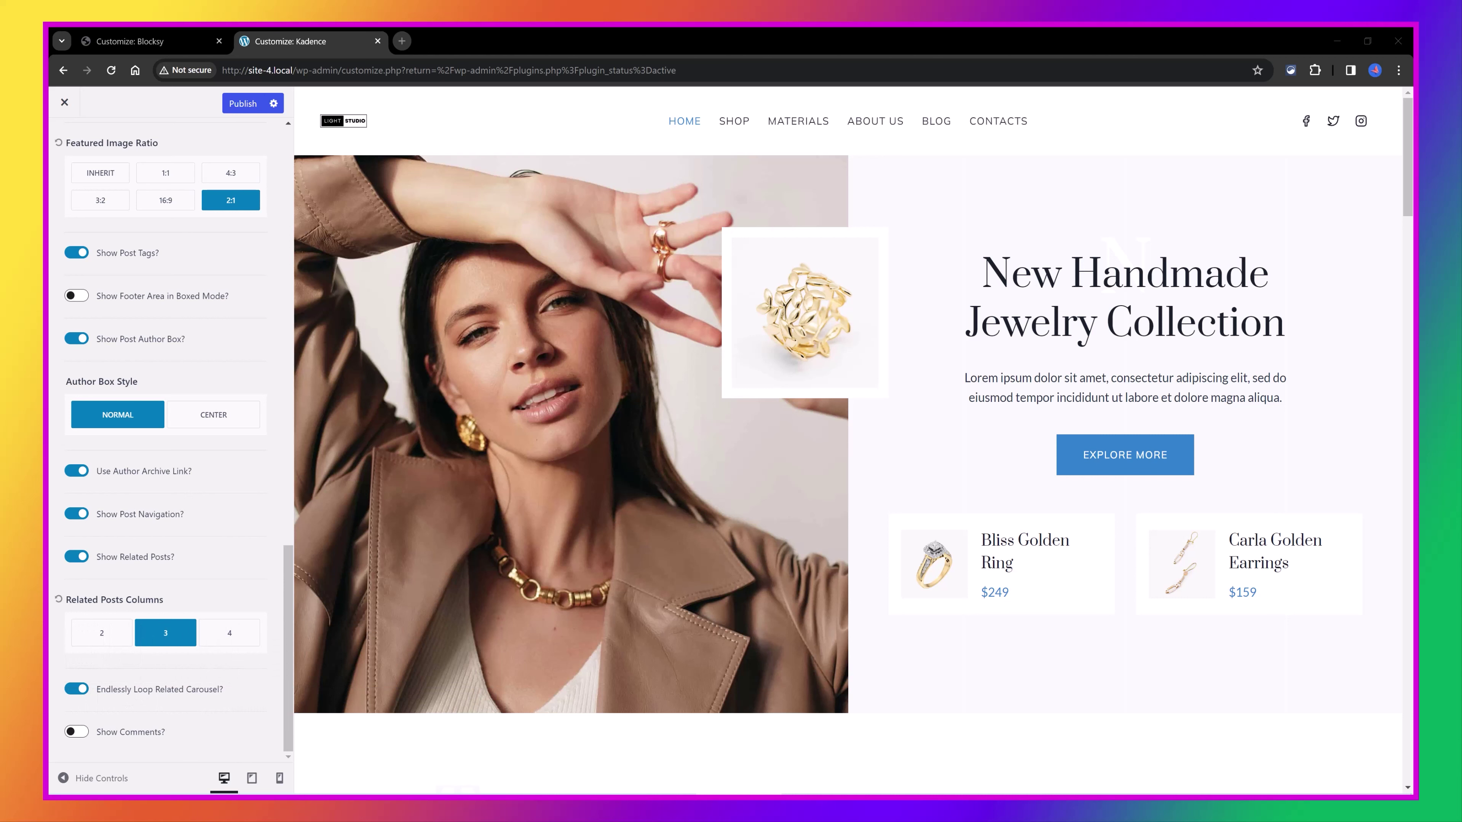
Toggle Kadence's Show Related Posts off and back on, then show Blocksy's related posts Sort by choices.
left_click(135, 556)
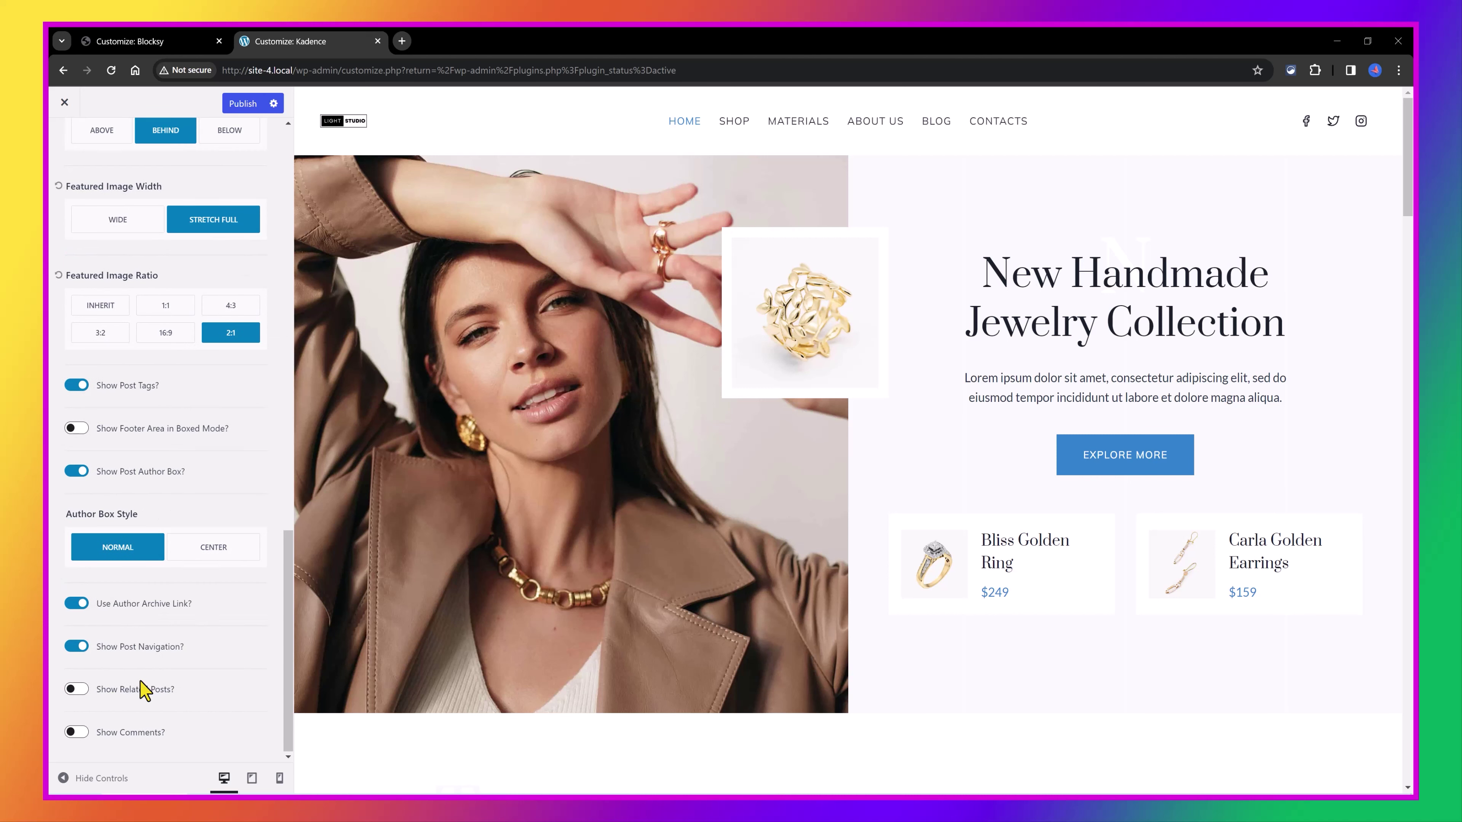
left_click(77, 690)
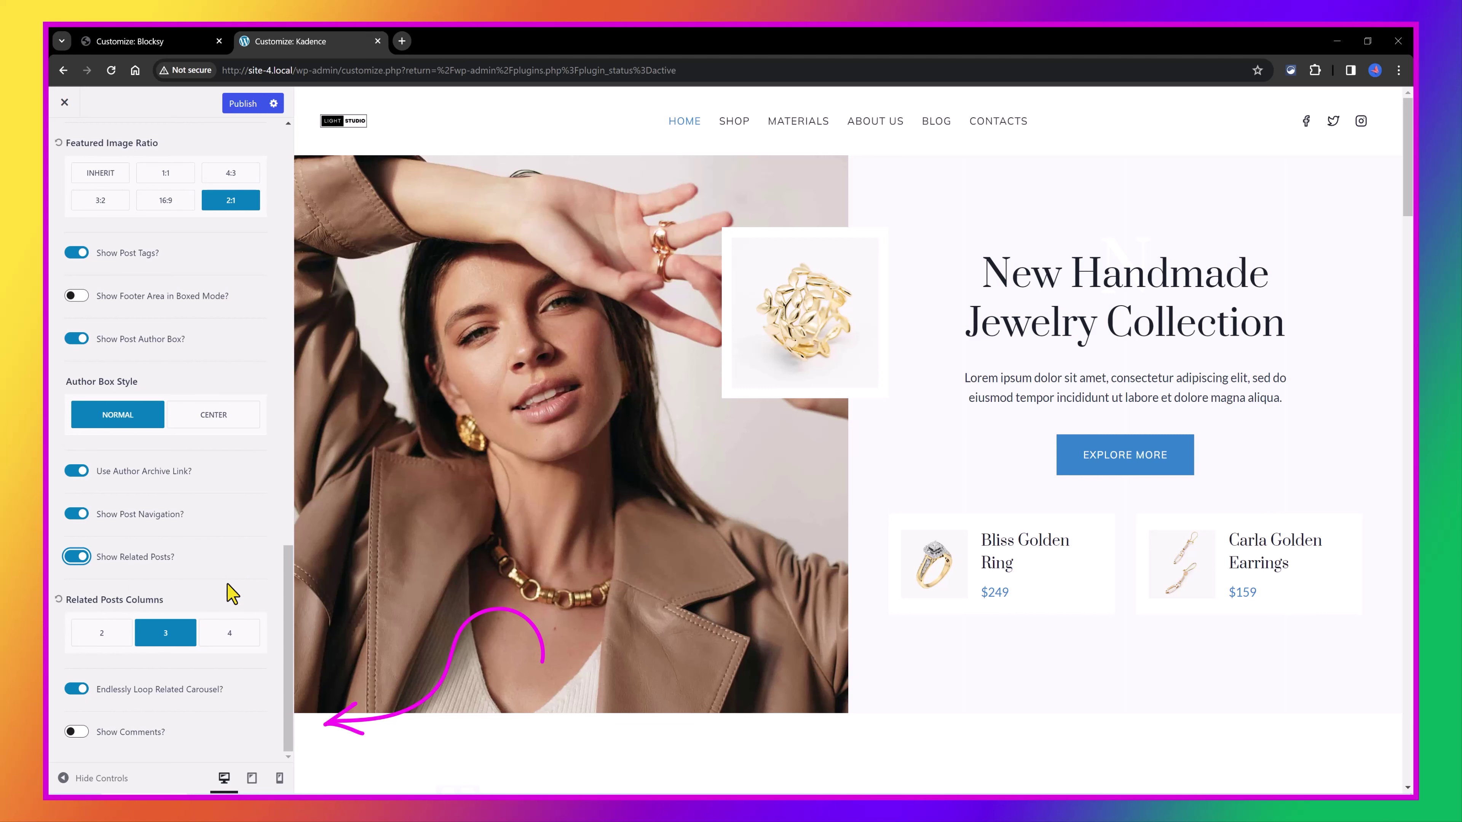
key("ctrl+shift+Tab")
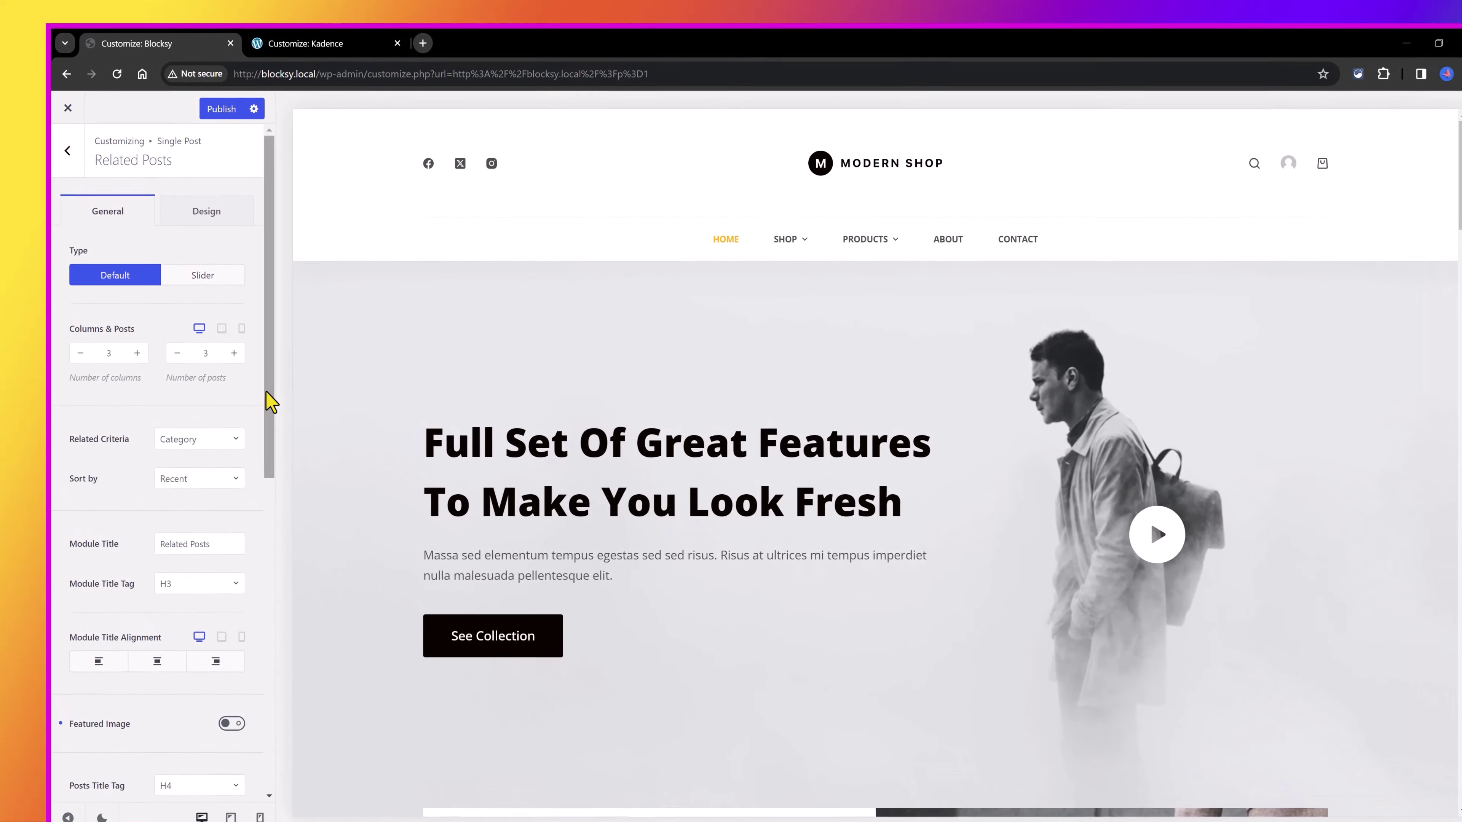
left_click_drag(267, 396, 294, 496)
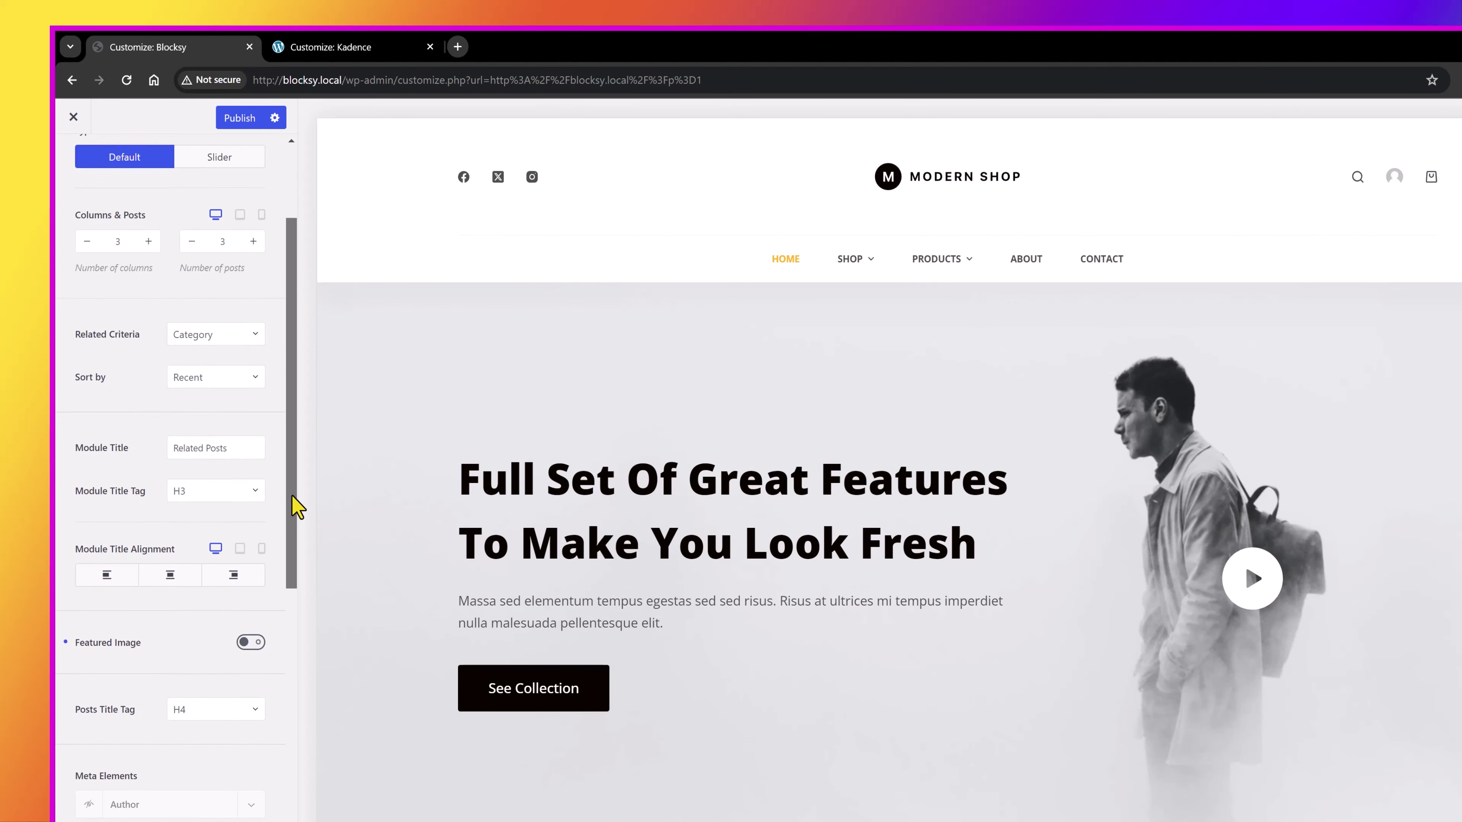
scroll(215, 519, "down", 1)
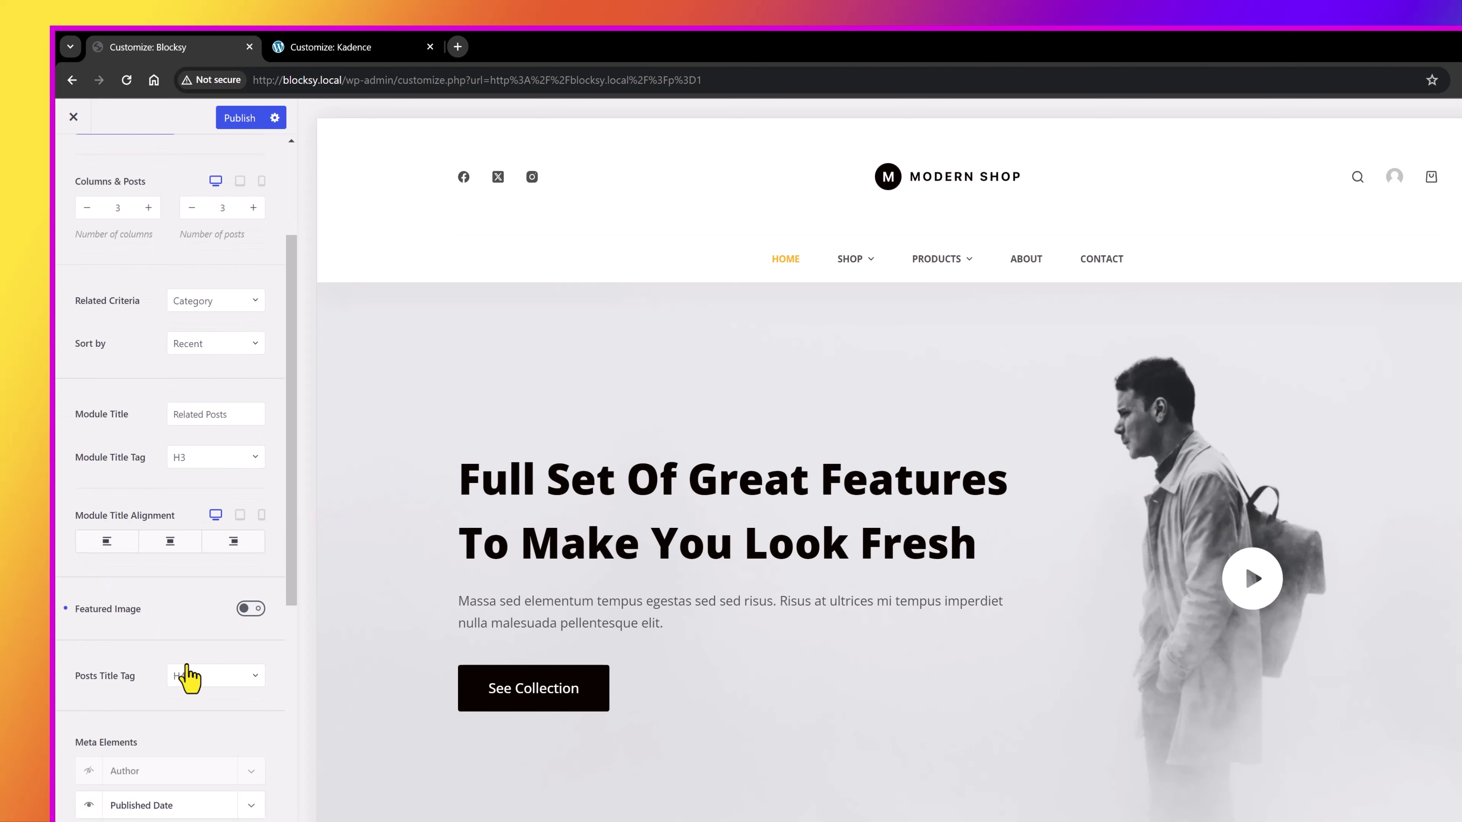
left_click(211, 346)
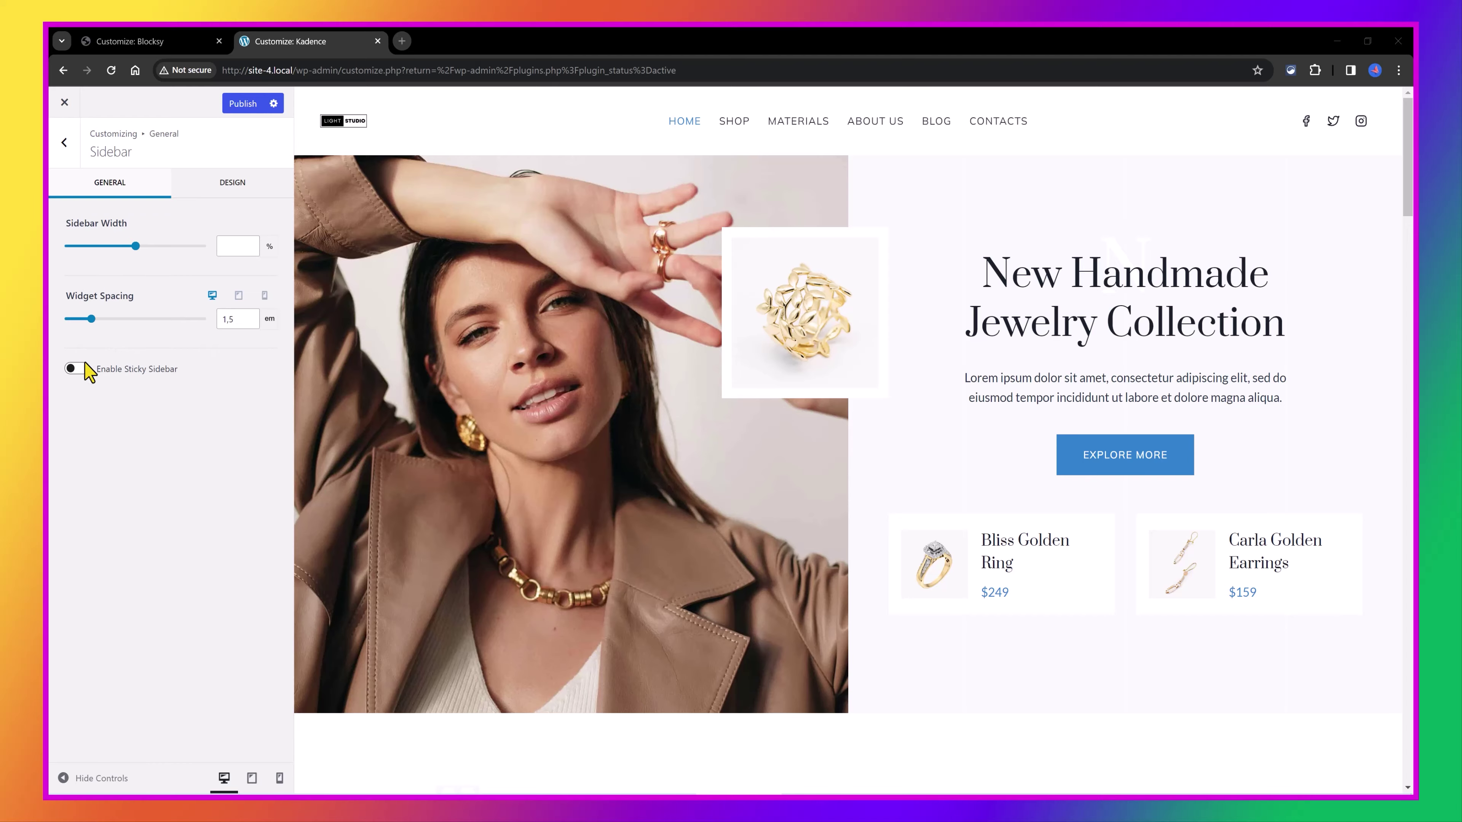
Enable Kadence's Sticky Sidebar with the Only Stick Last Widget option.
left_click(102, 380)
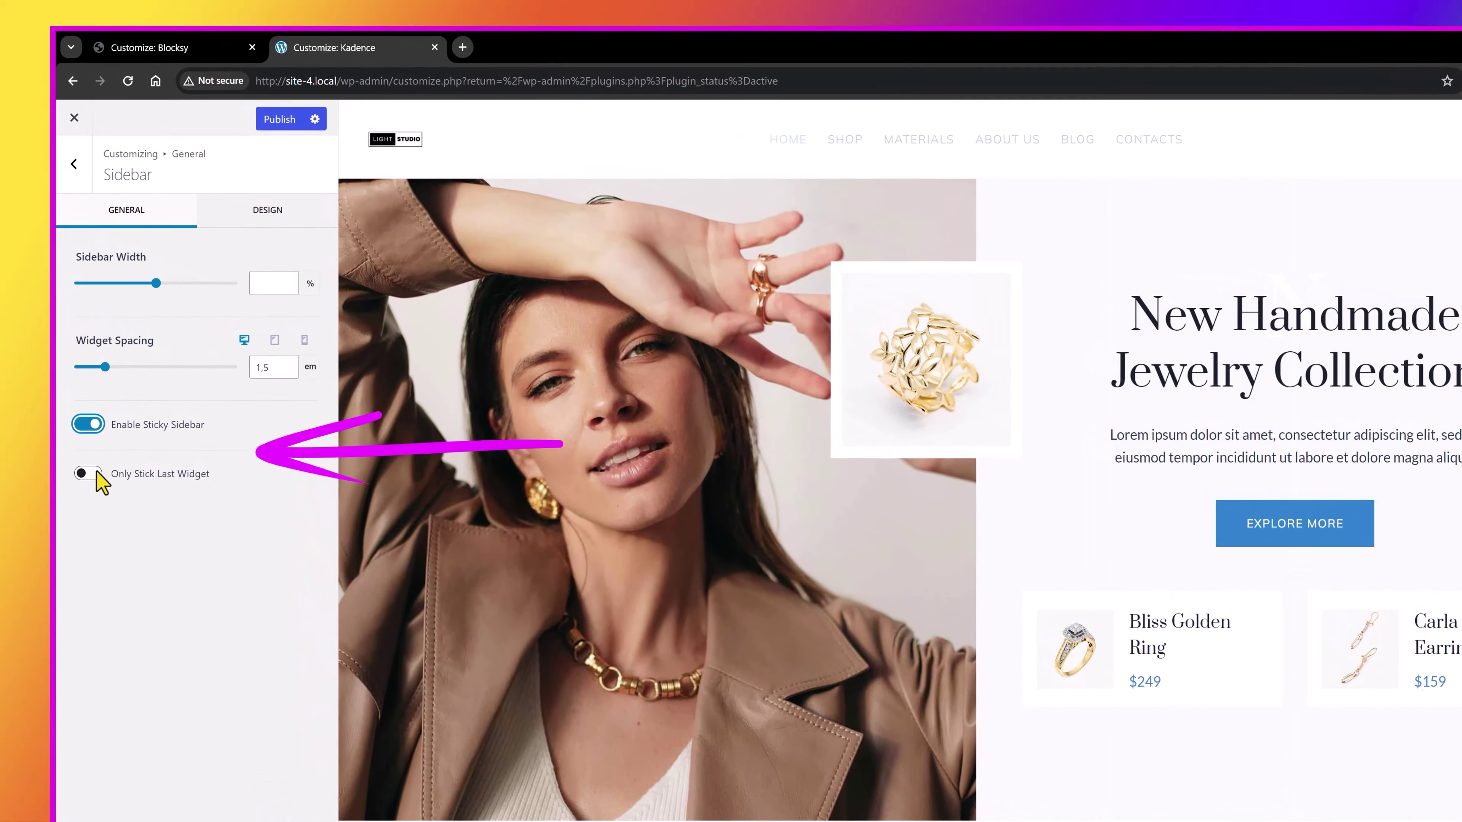
left_click(81, 411)
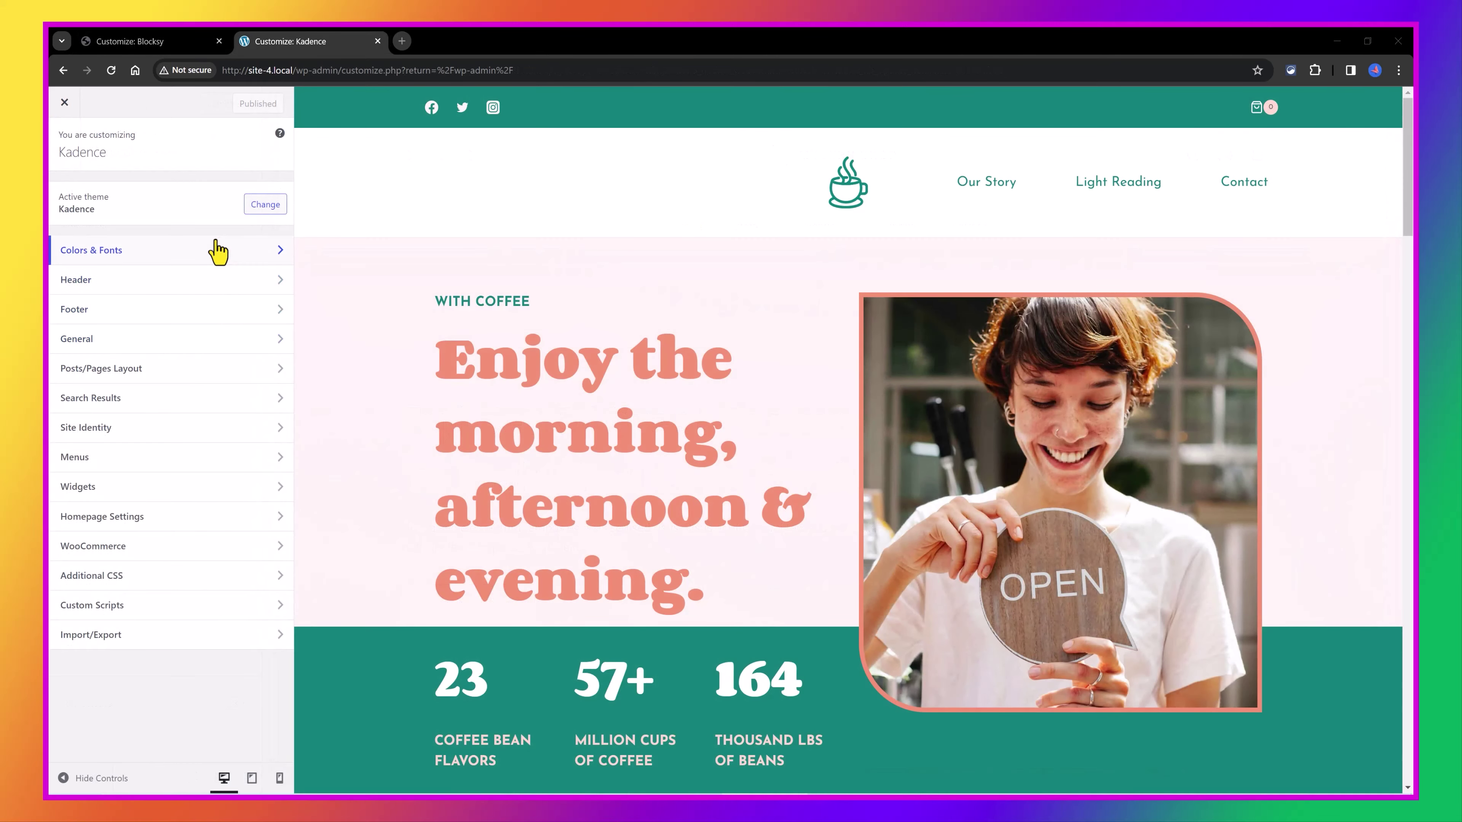
In Kadence's WooCommerce Store Notice panel, tick Enable store notice and switch on Disable Dismiss Button.
left_click(163, 190)
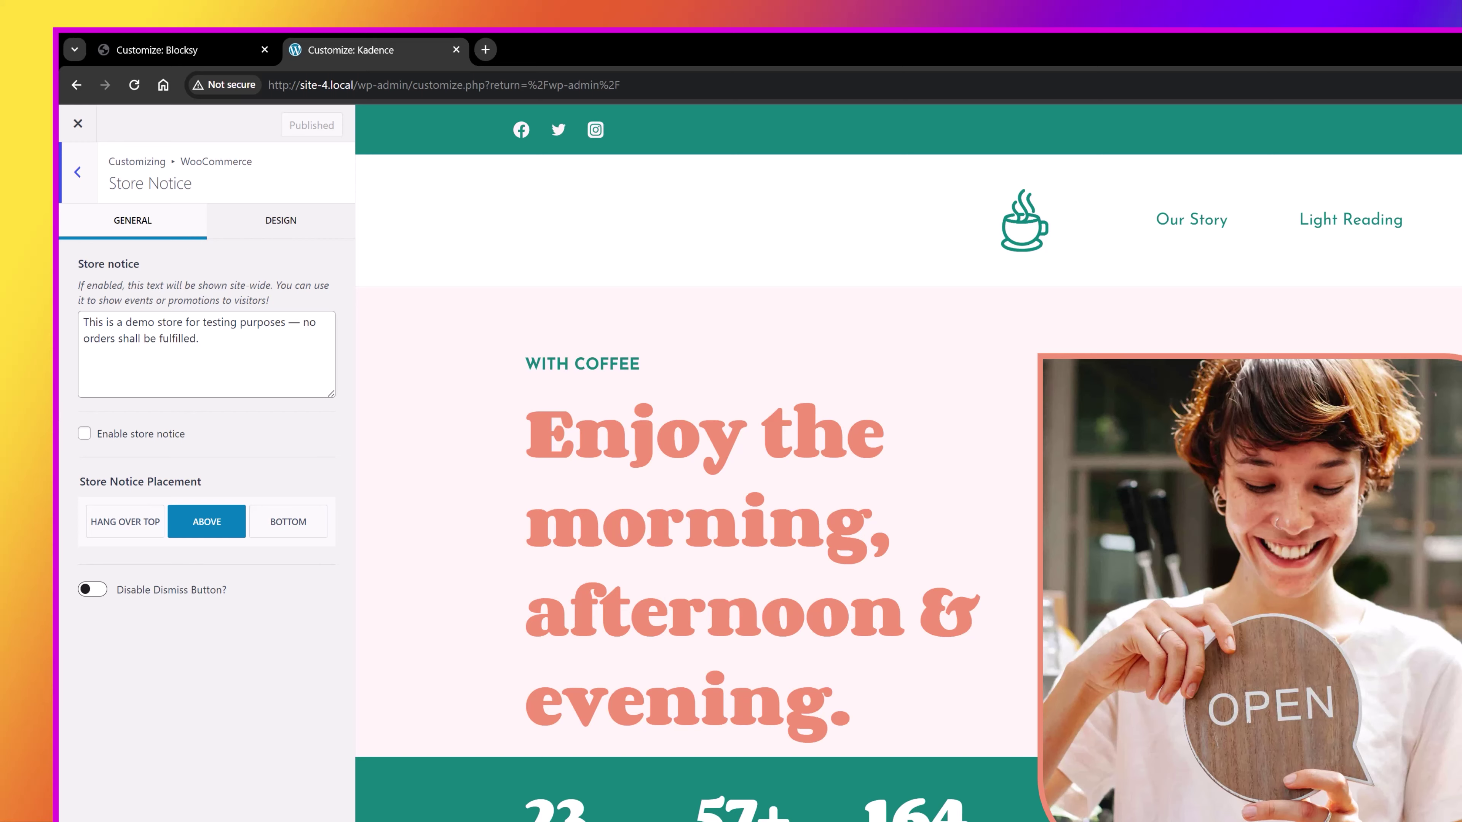
left_click(84, 434)
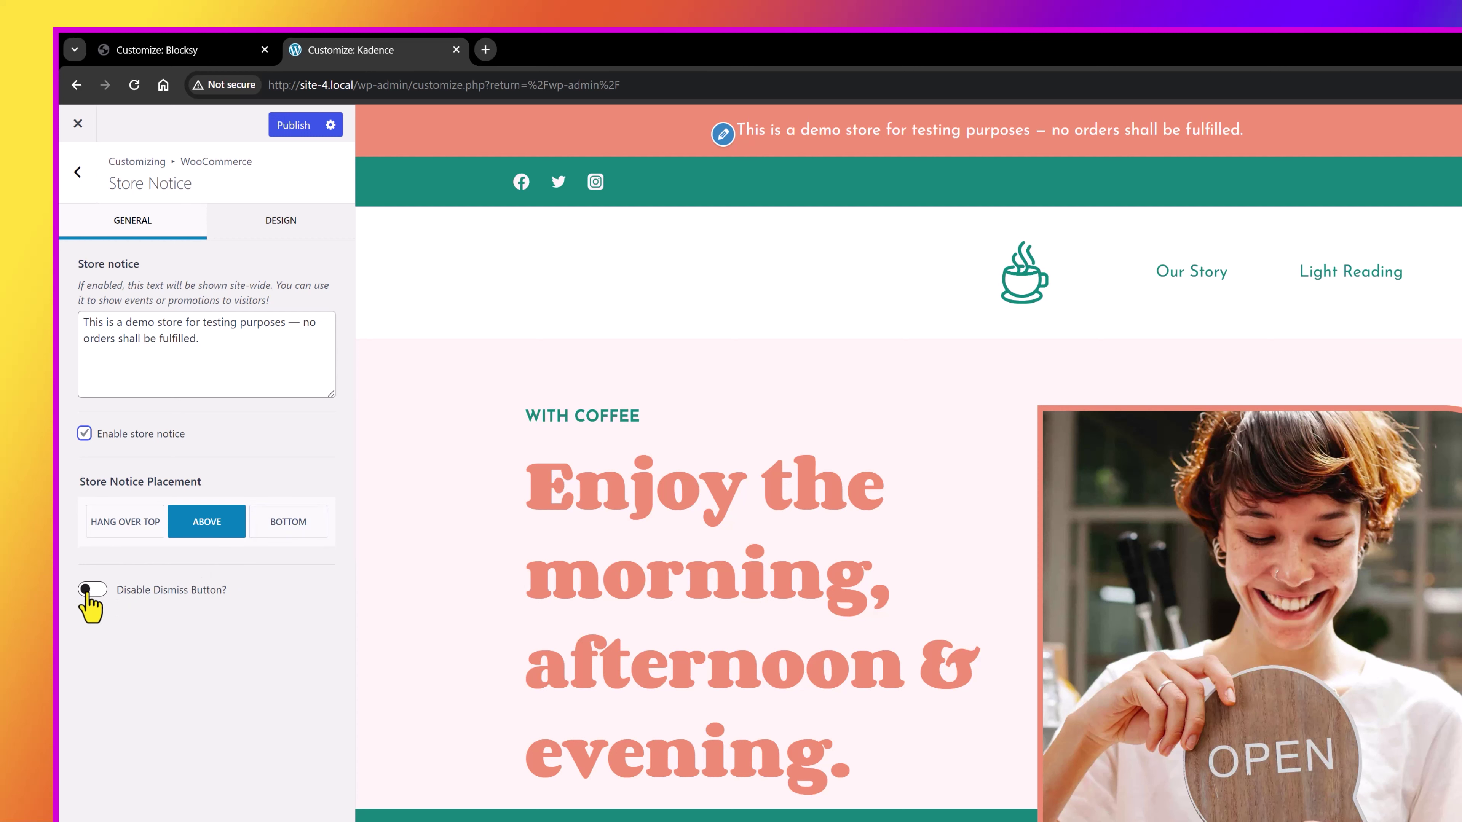
left_click(87, 589)
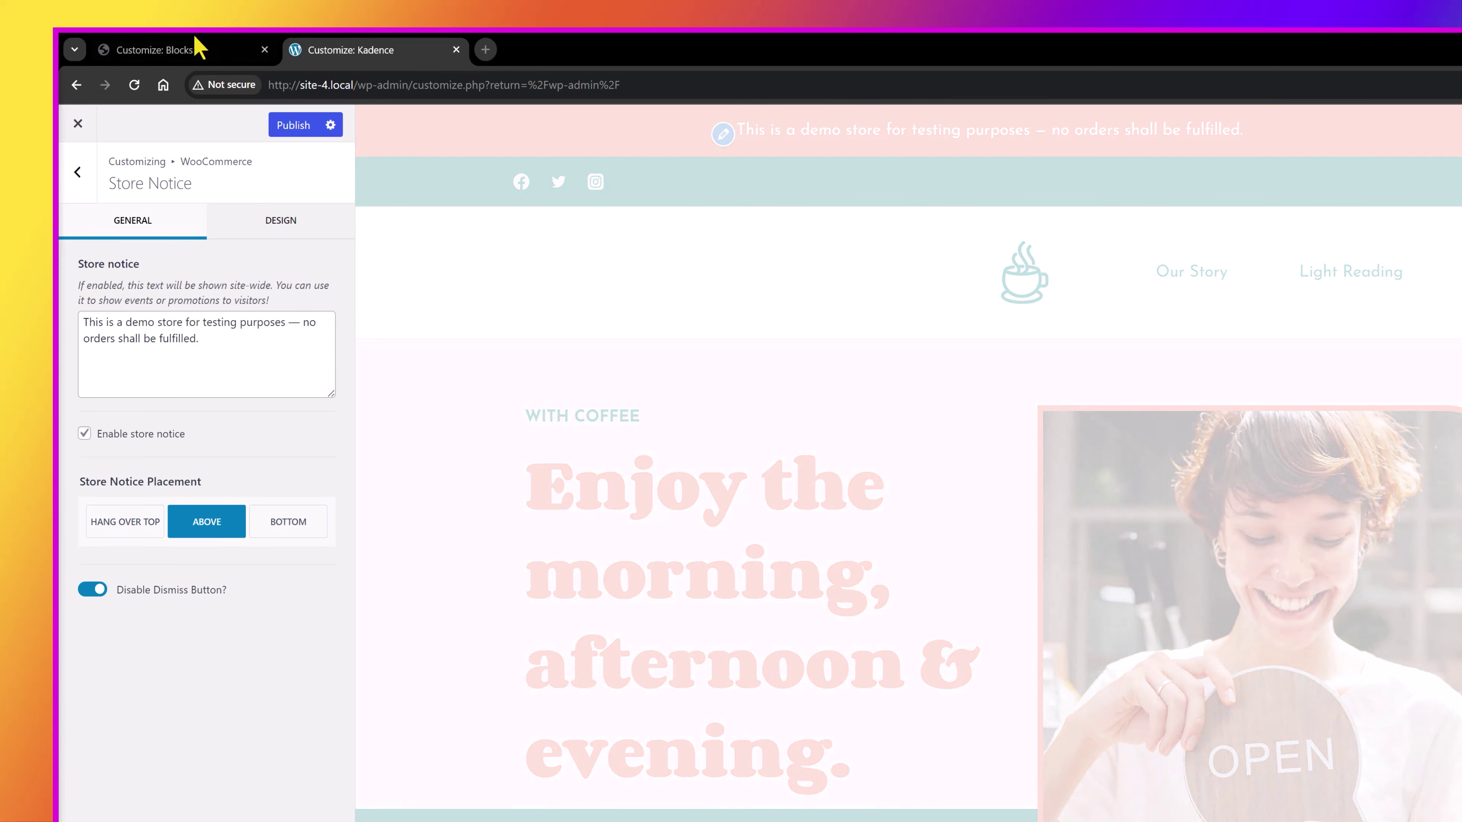
Look over Blocksy's Single Product > Product Elements settings, then return to the page structure.
left_click(194, 48)
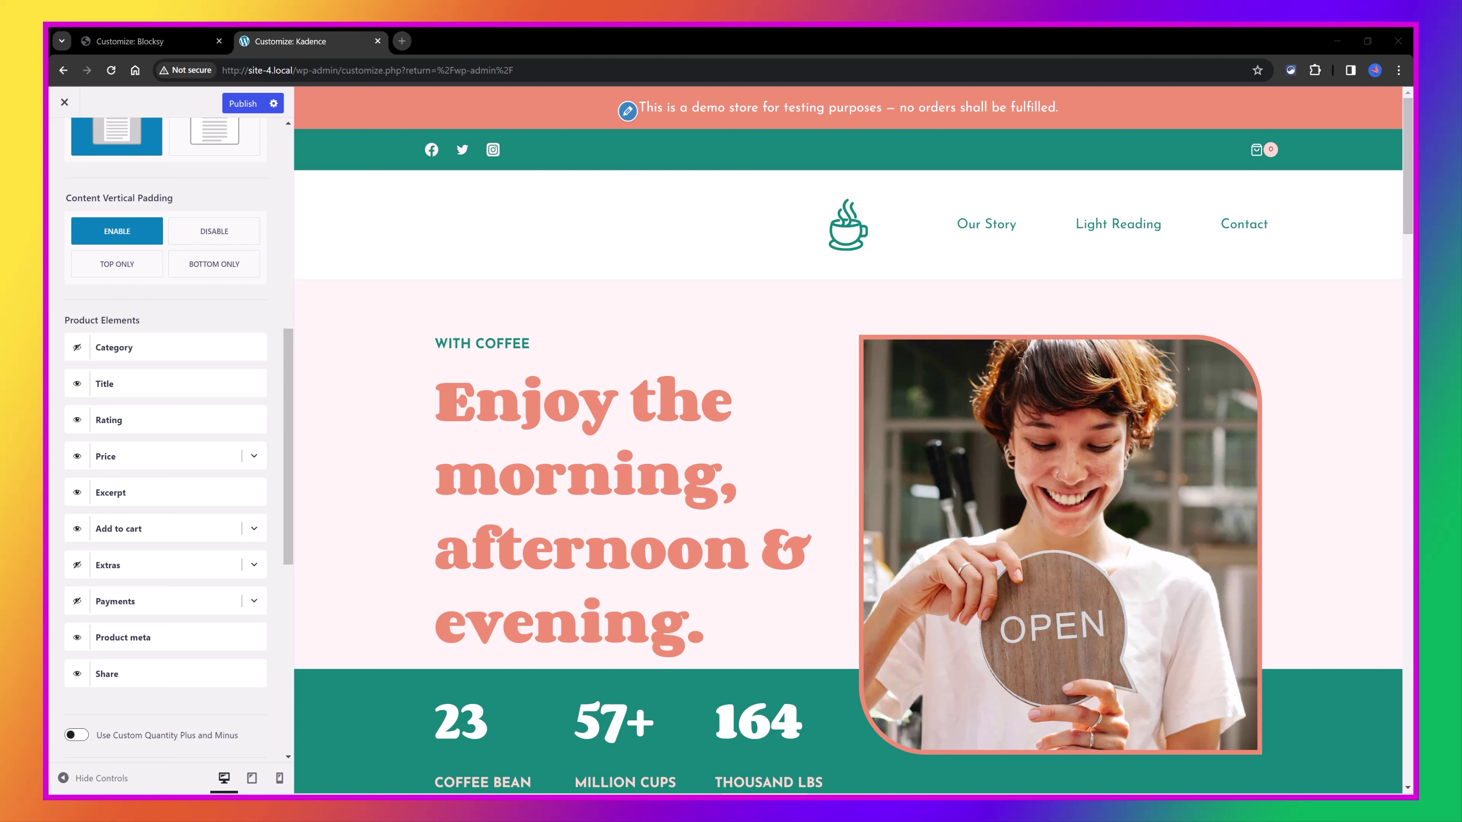
scroll(124, 512, "up", 10)
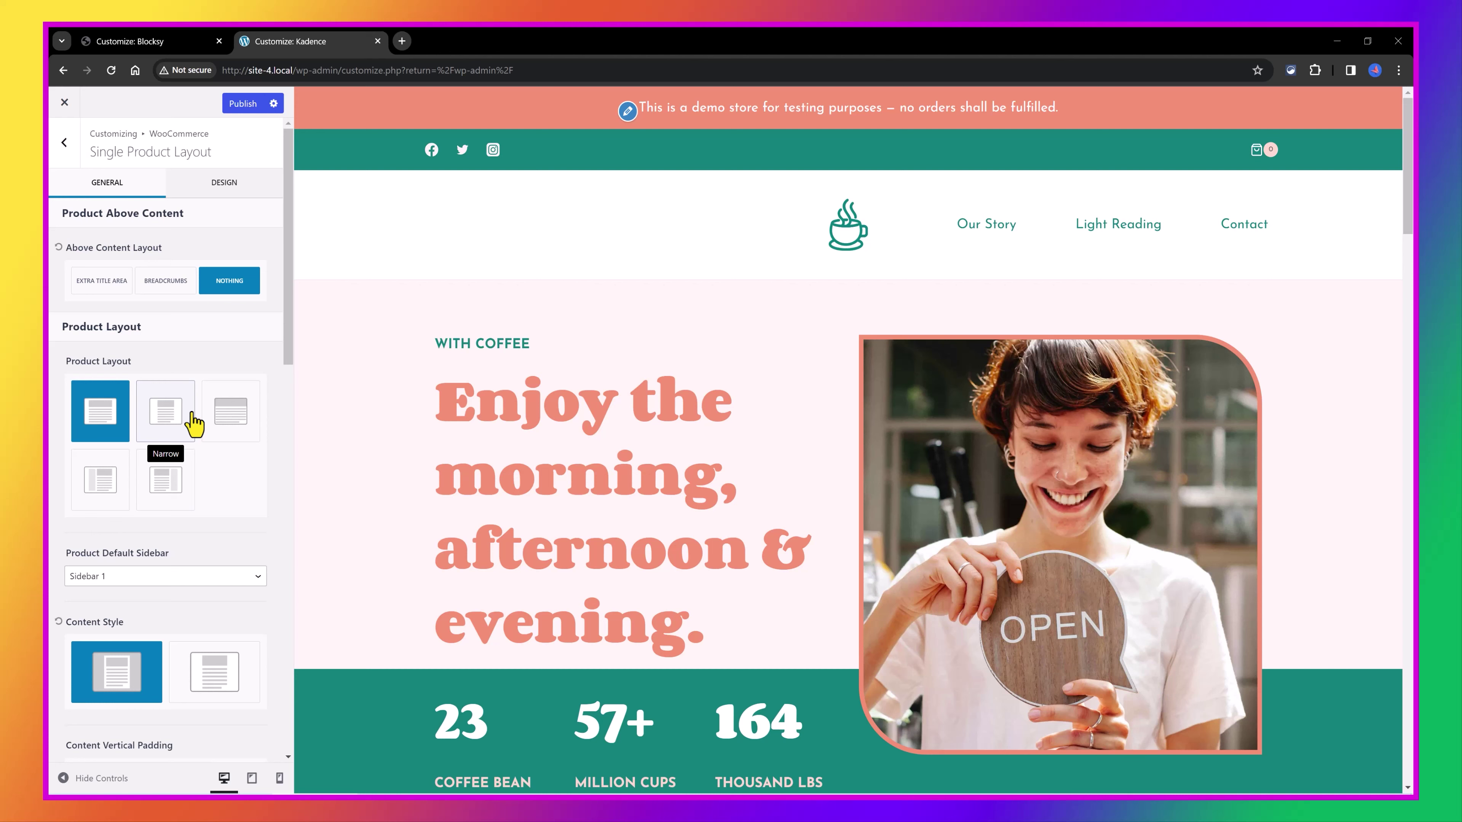
left_click(131, 42)
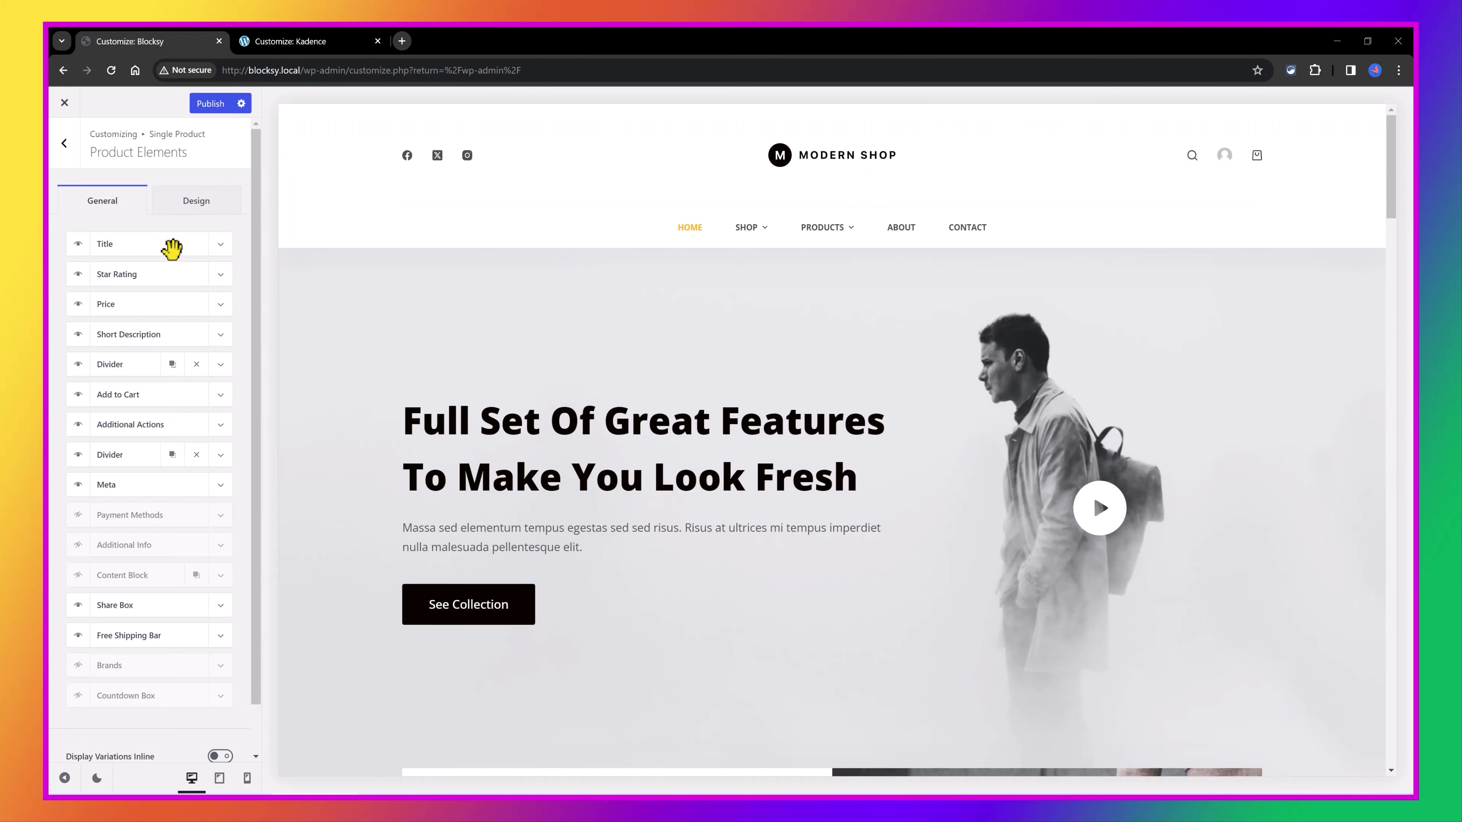
key("Escape")
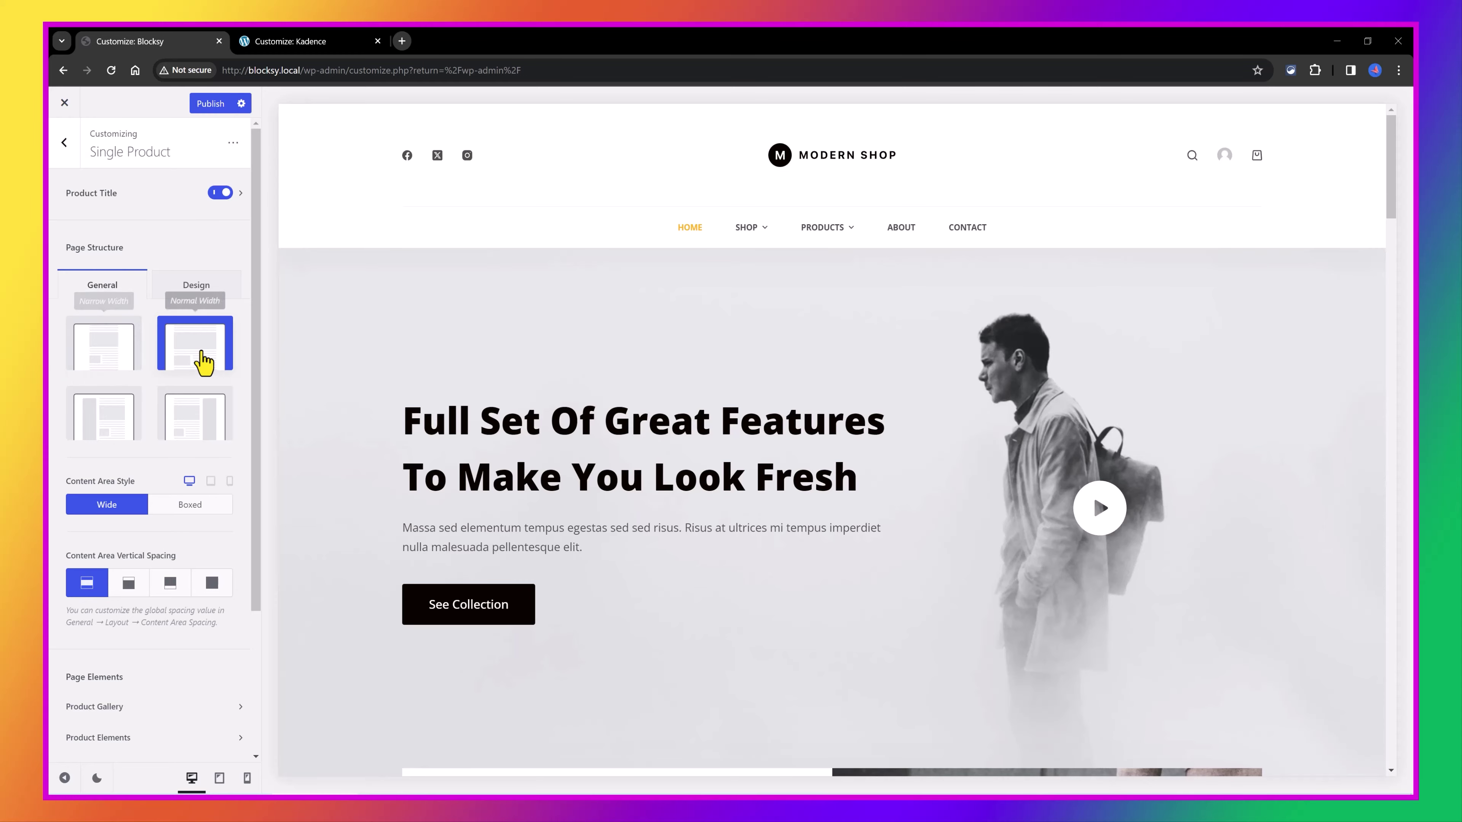
Review Kadence's Single Product Layout, then open Blocksy's single product elements list for comparison.
left_click(285, 43)
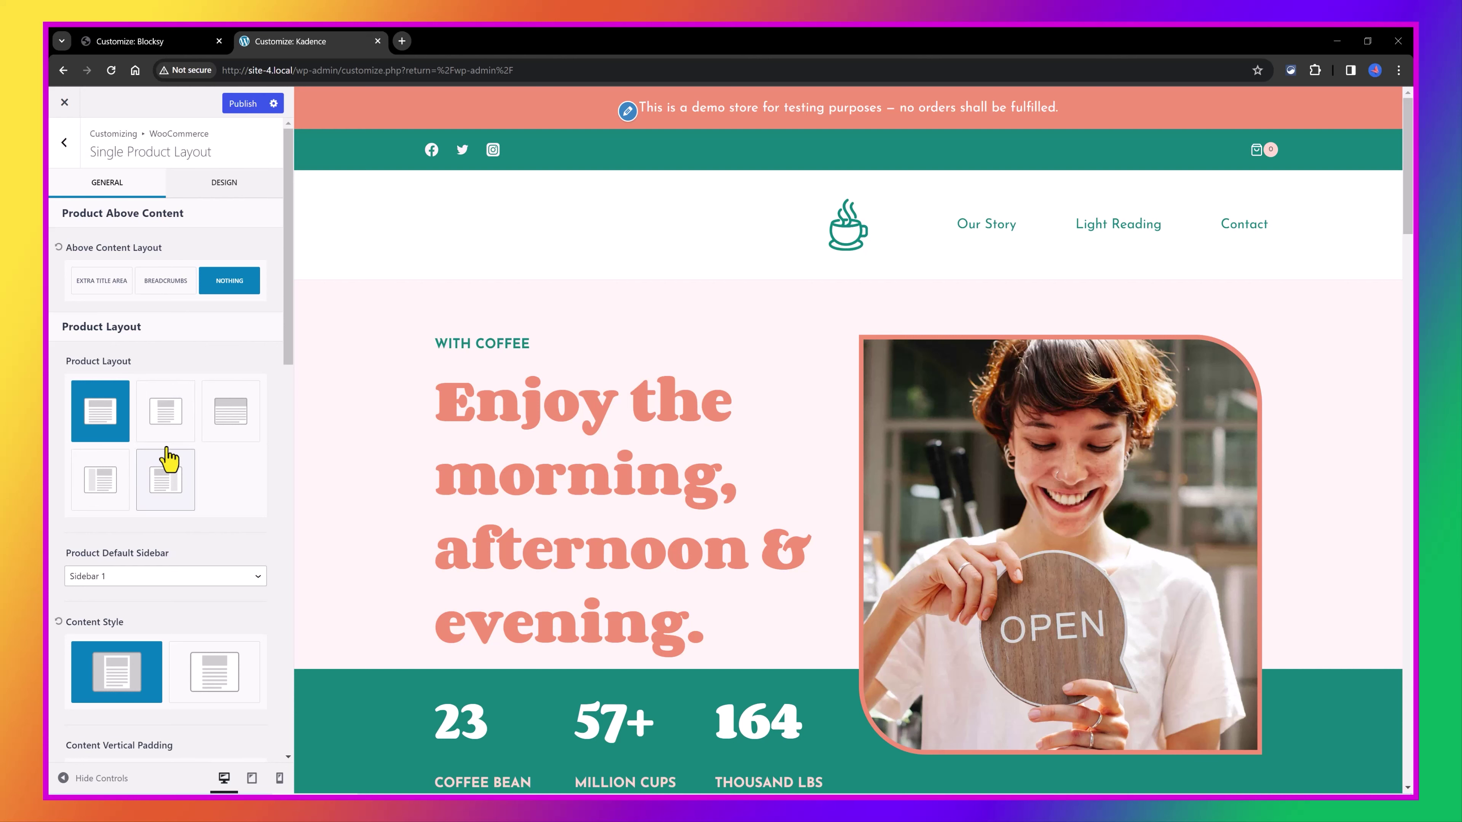
scroll(164, 441, "down", 5)
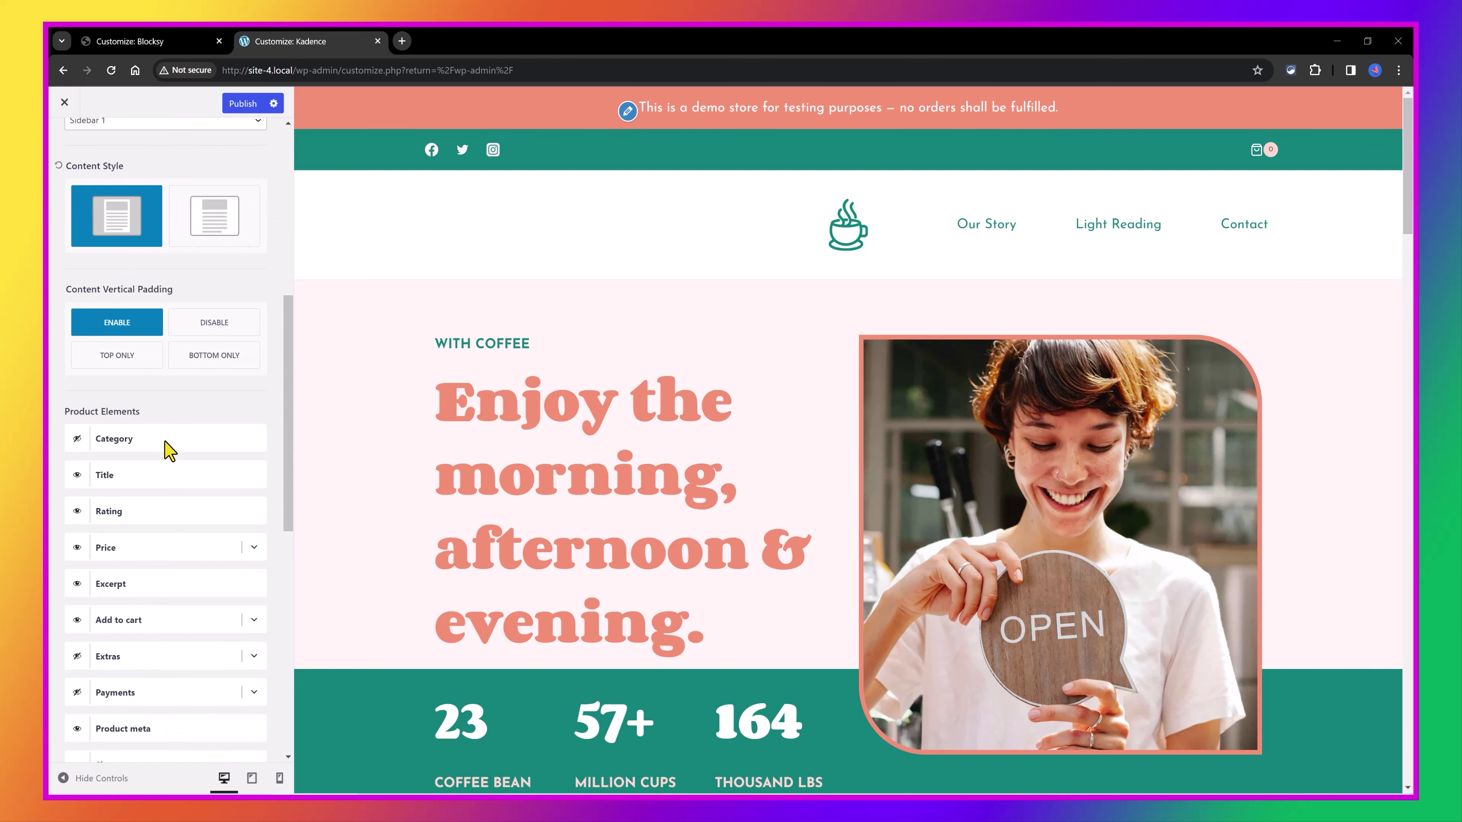
scroll(221, 434, "down", 3)
scroll(221, 403, "up", 5)
left_click(163, 41)
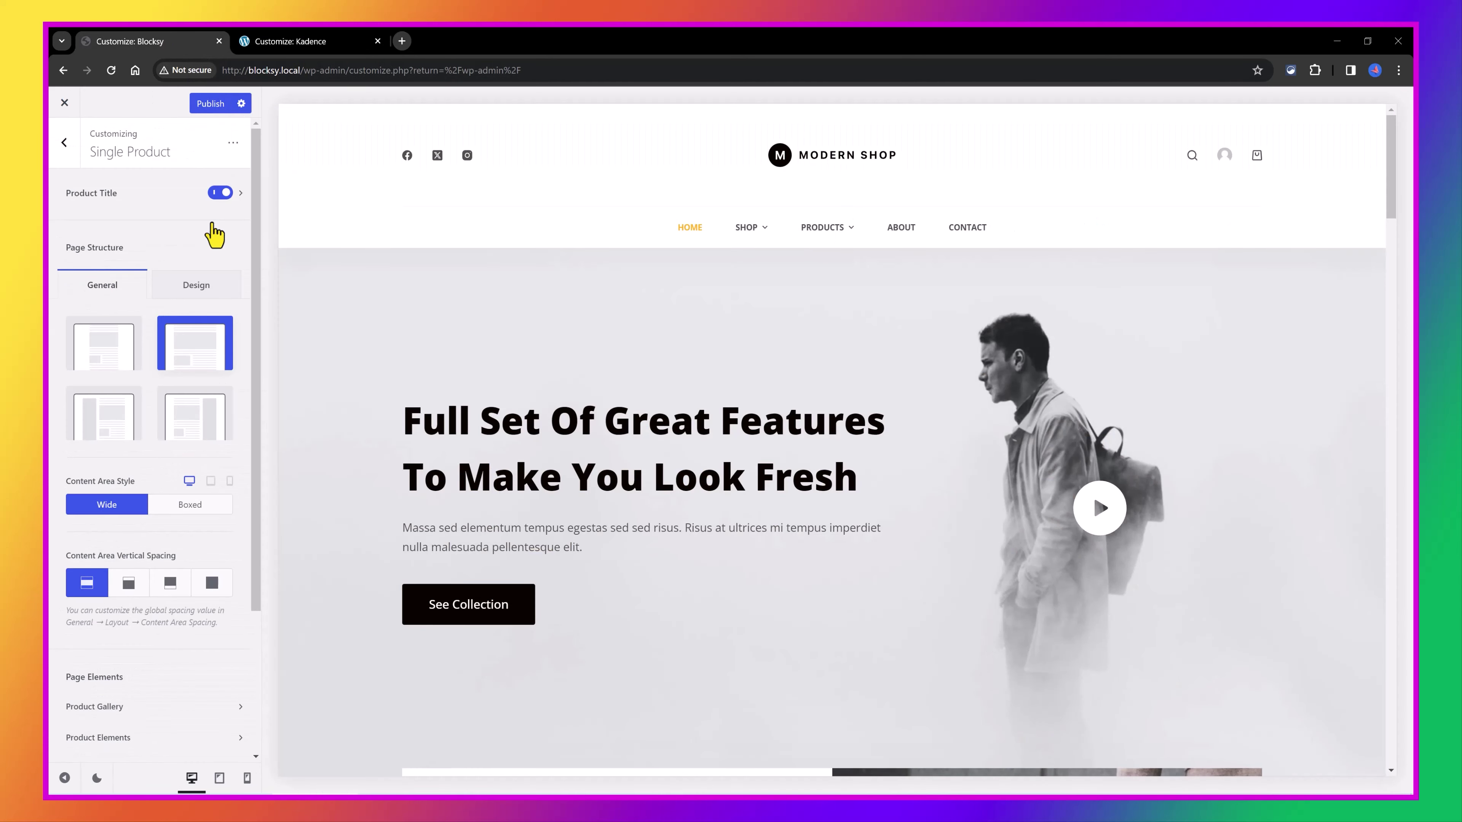
left_click(98, 737)
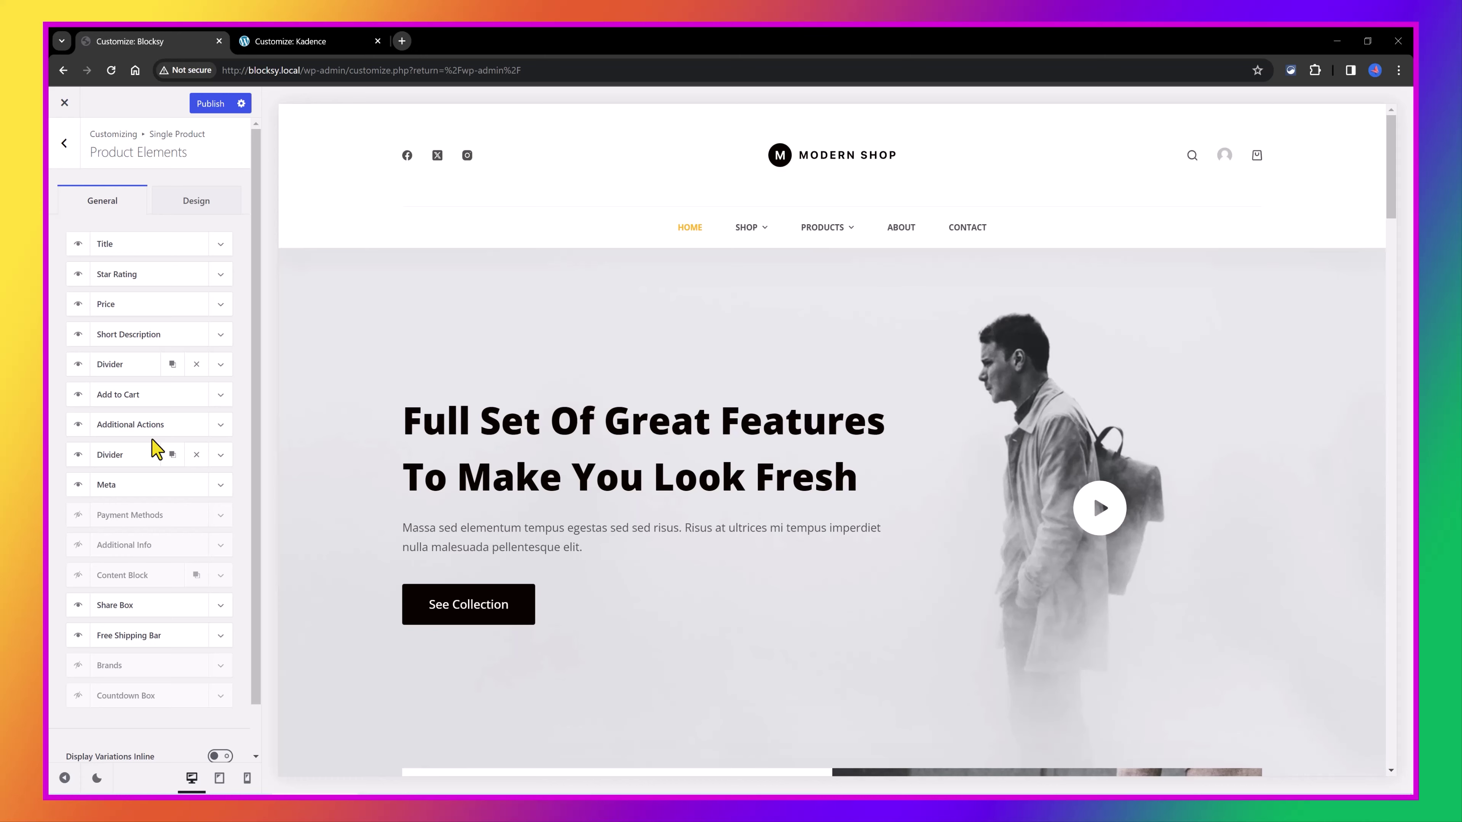
Expand the Extras element in Kadence's customizer to see its feature settings.
left_click(305, 41)
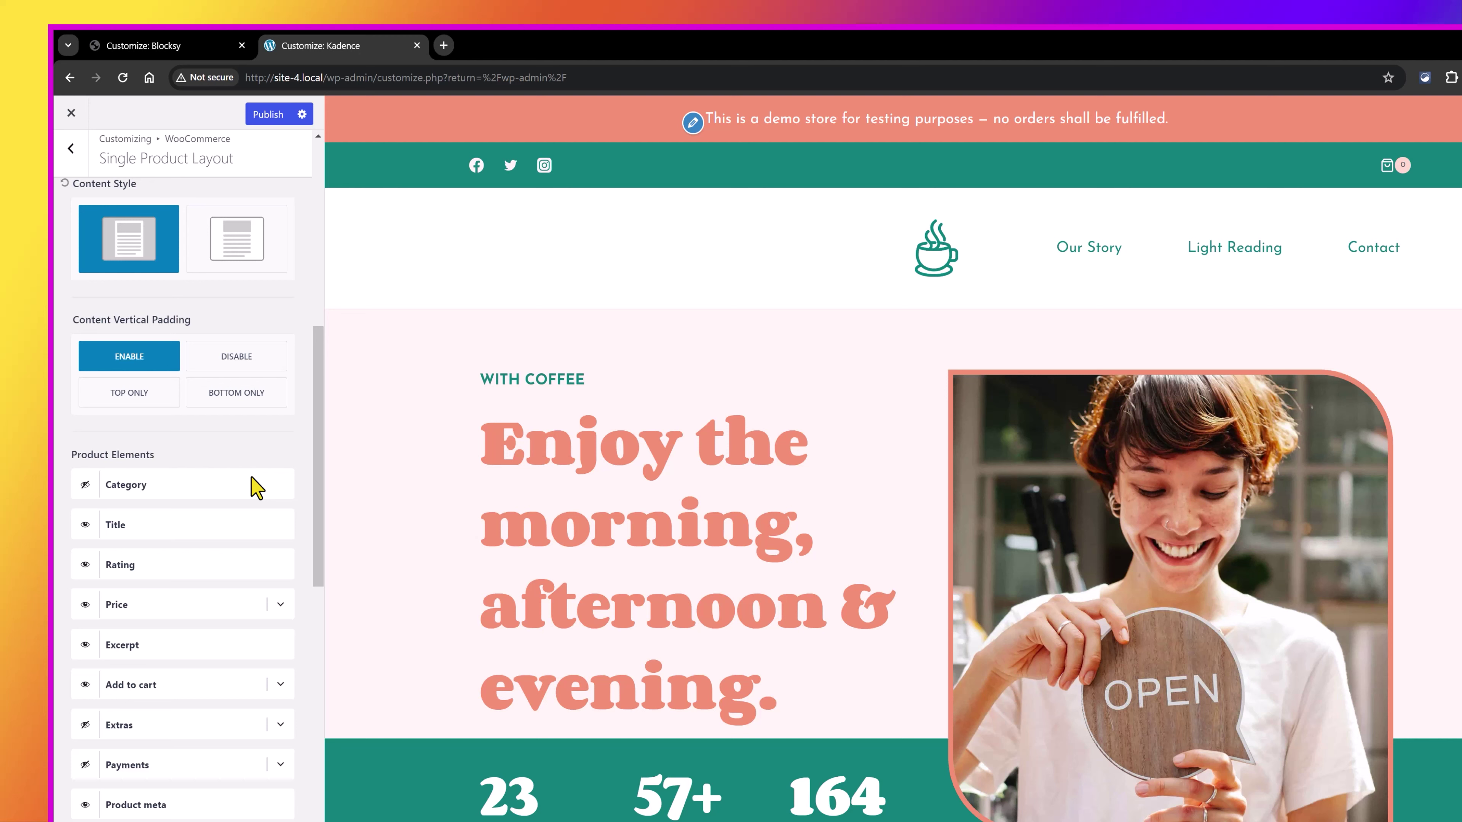
scroll(256, 488, "down", 3)
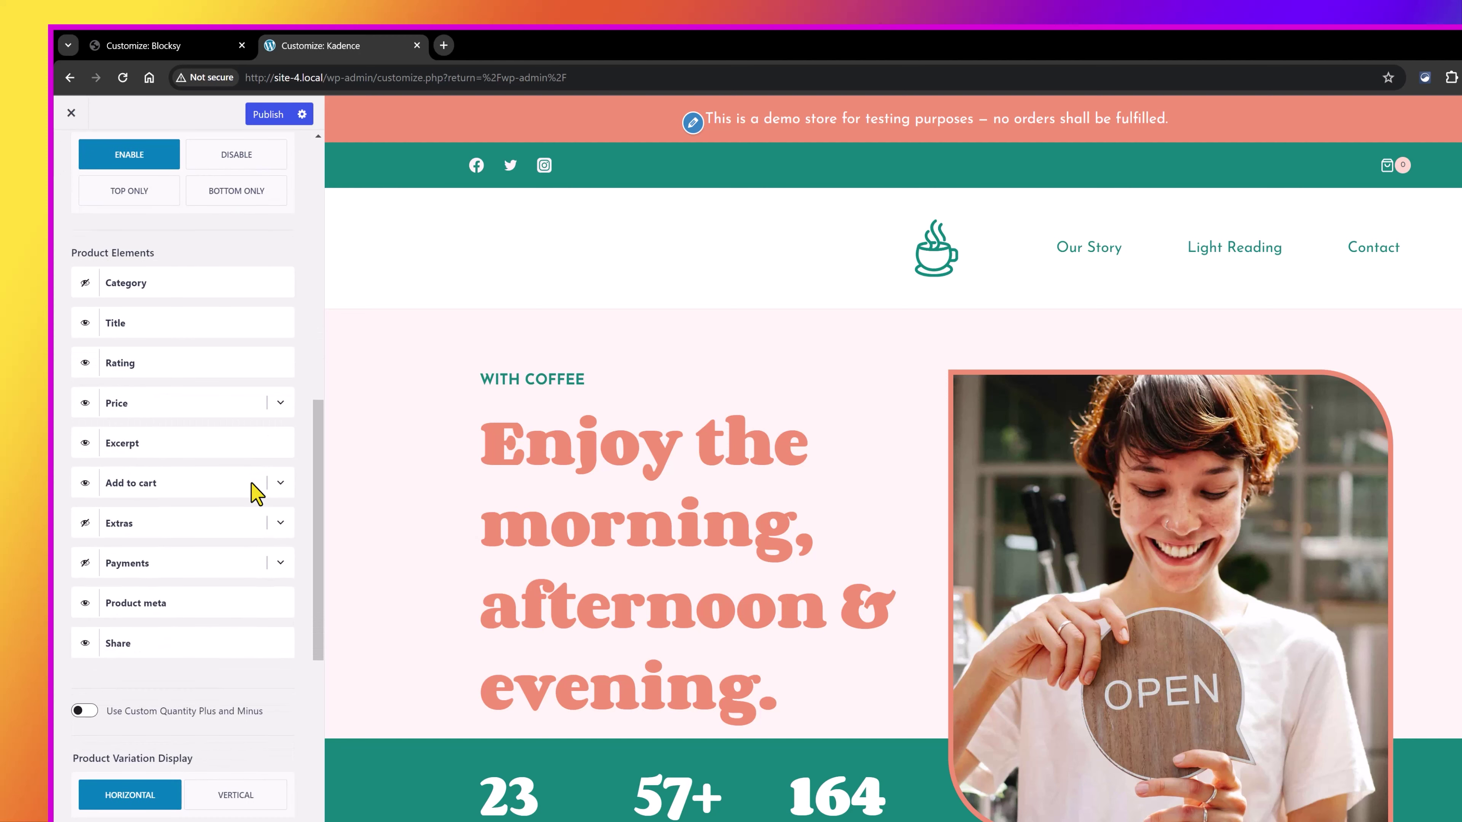
left_click(280, 522)
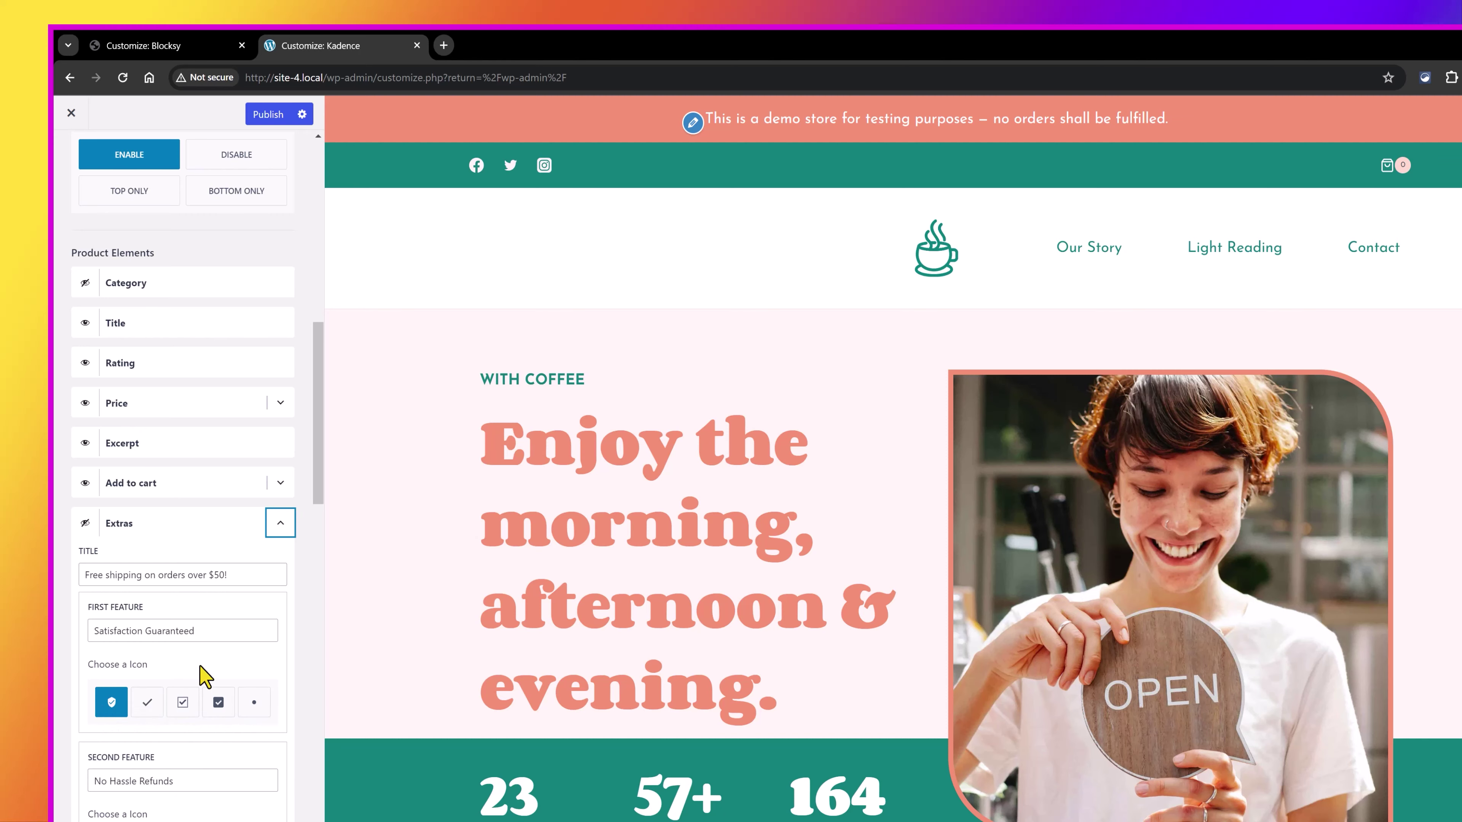
In Blocksy's Free Shipping Bar options, turn on 'Show if cart is empty'.
left_click(160, 46)
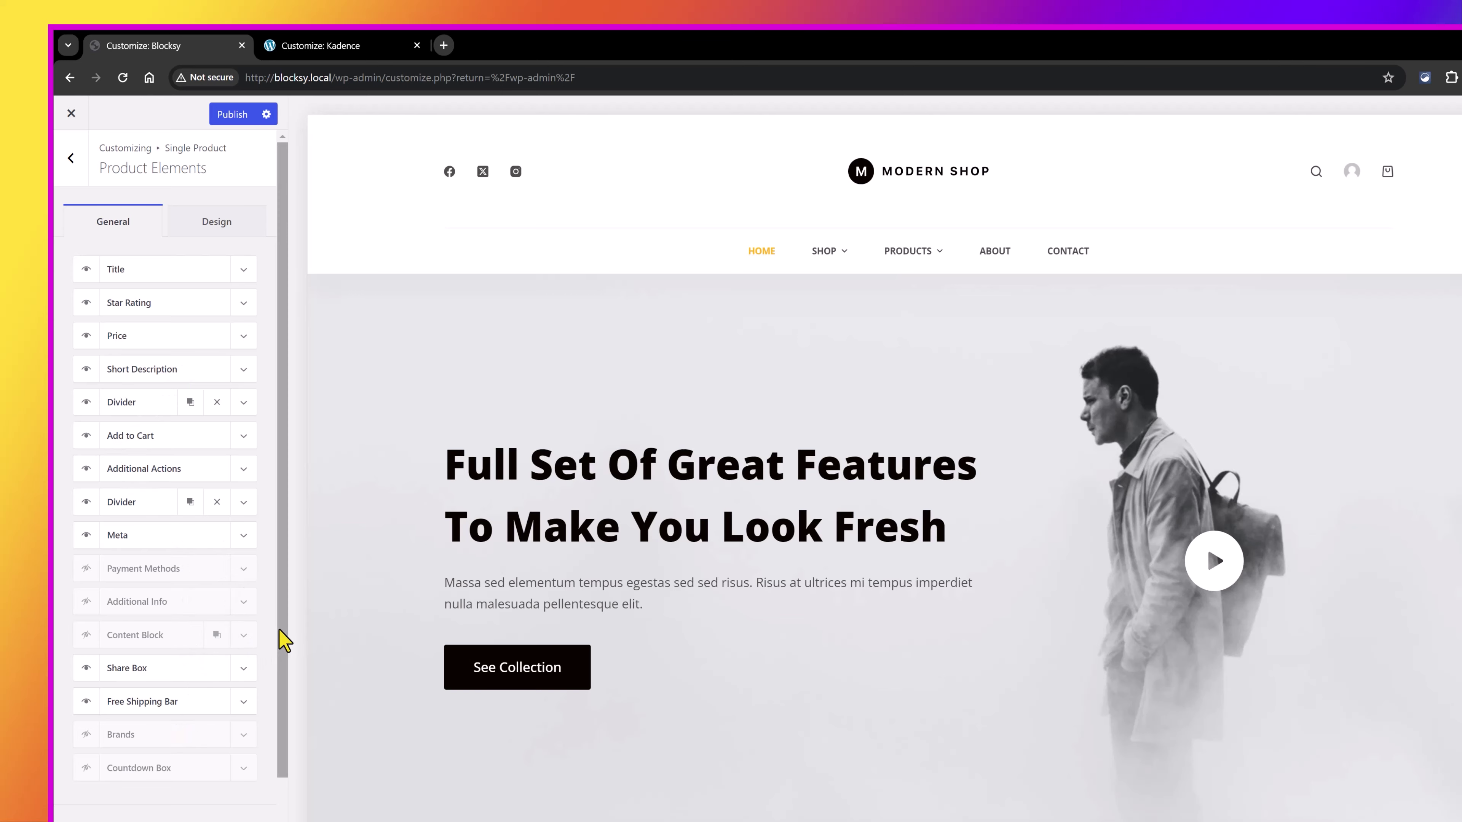
left_click(243, 701)
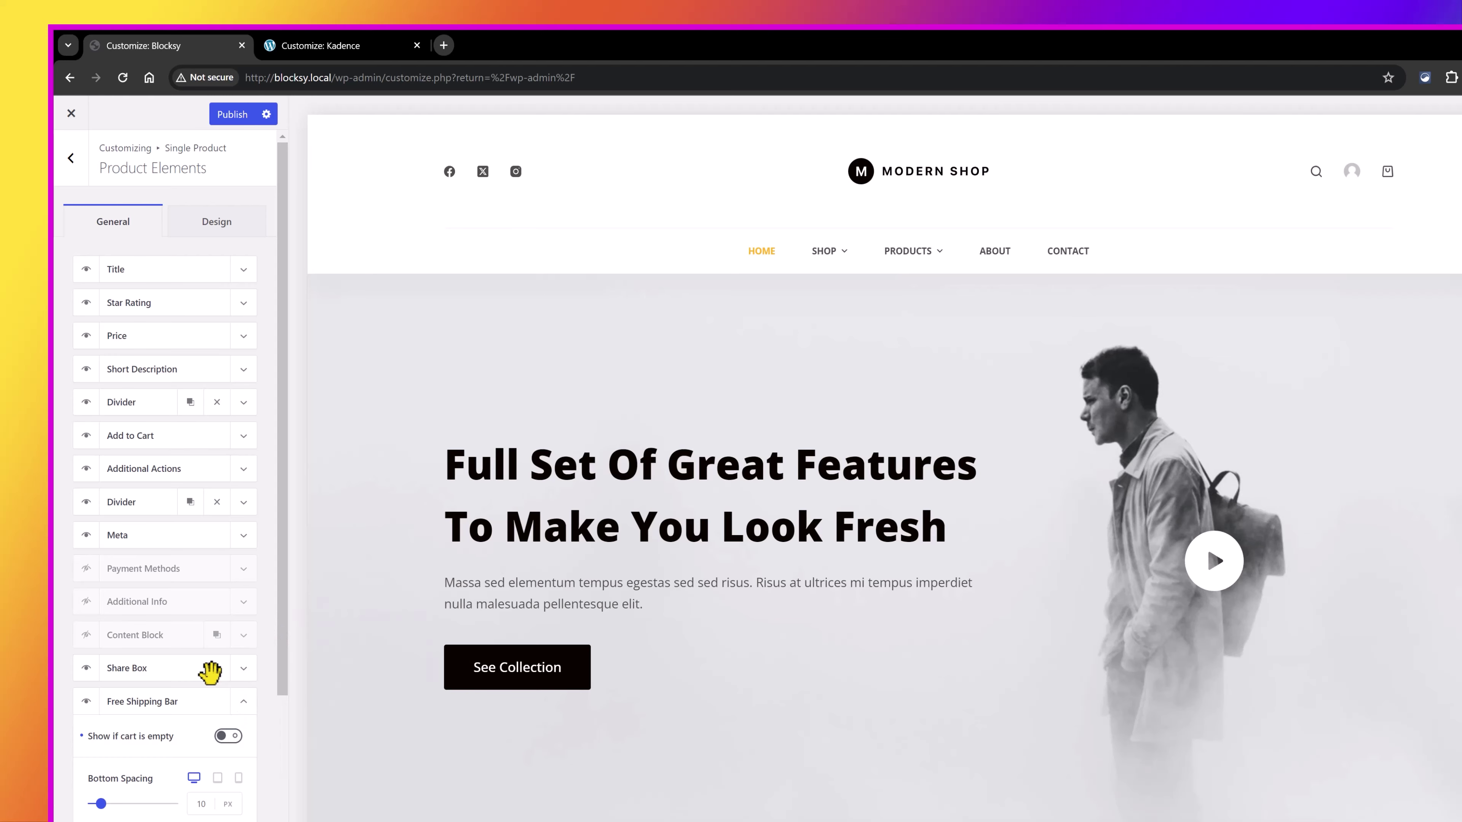
scroll(201, 668, "down", 2)
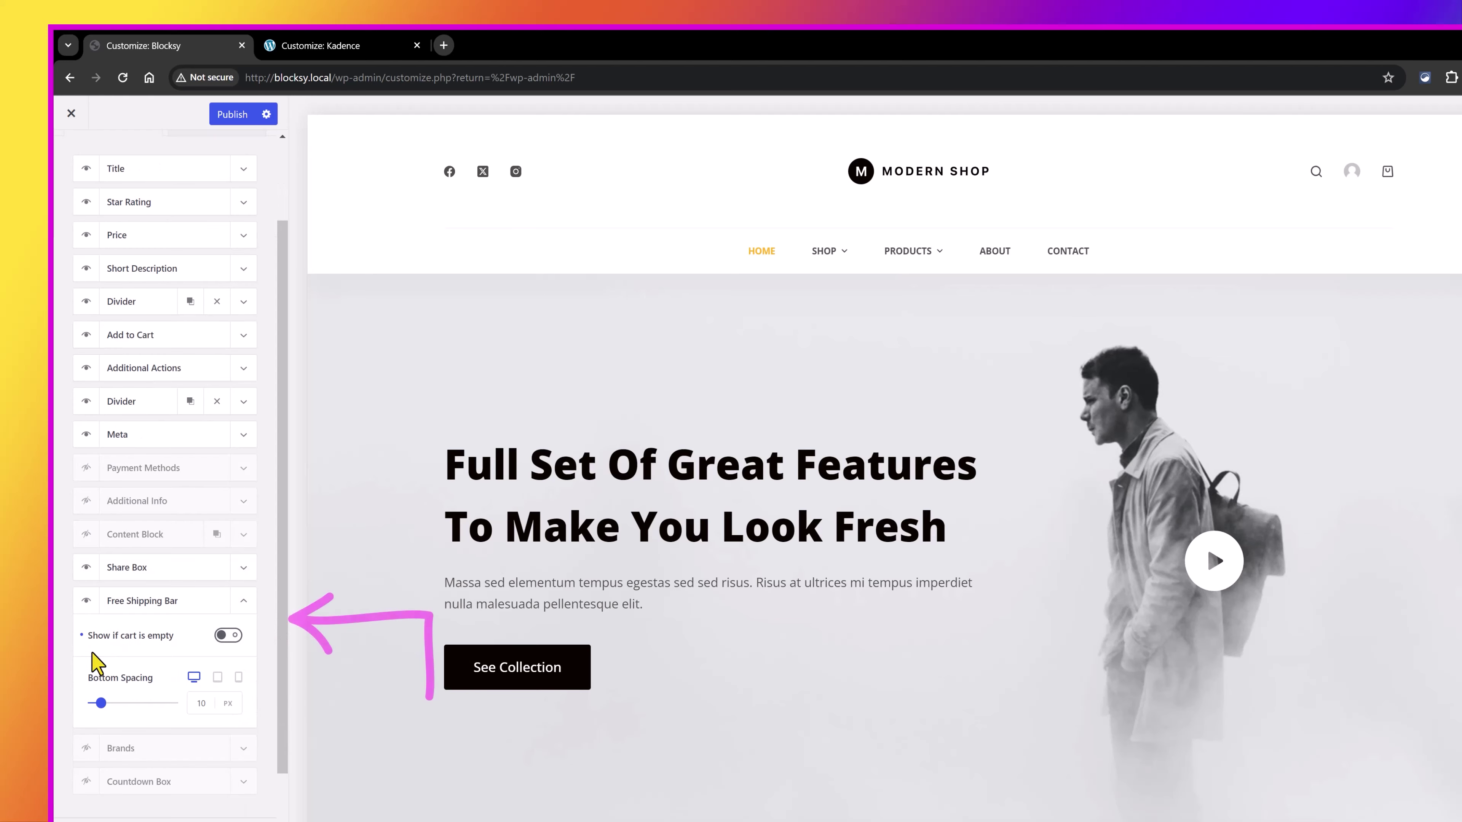
left_click(229, 636)
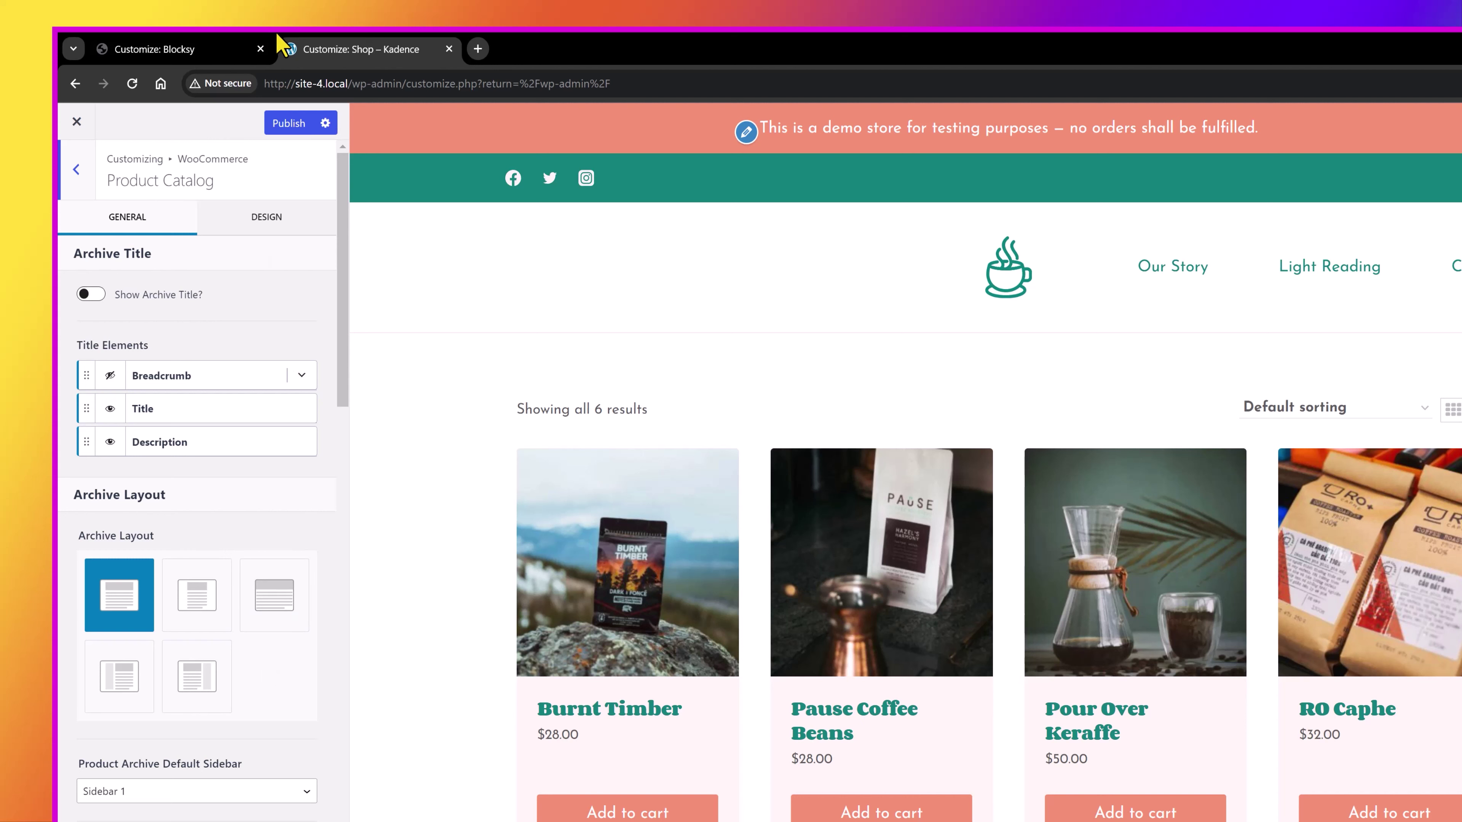
Open Blocksy's Product Archives Page Title settings and keep Image Size at Full Size.
left_click(190, 50)
left_click(118, 479)
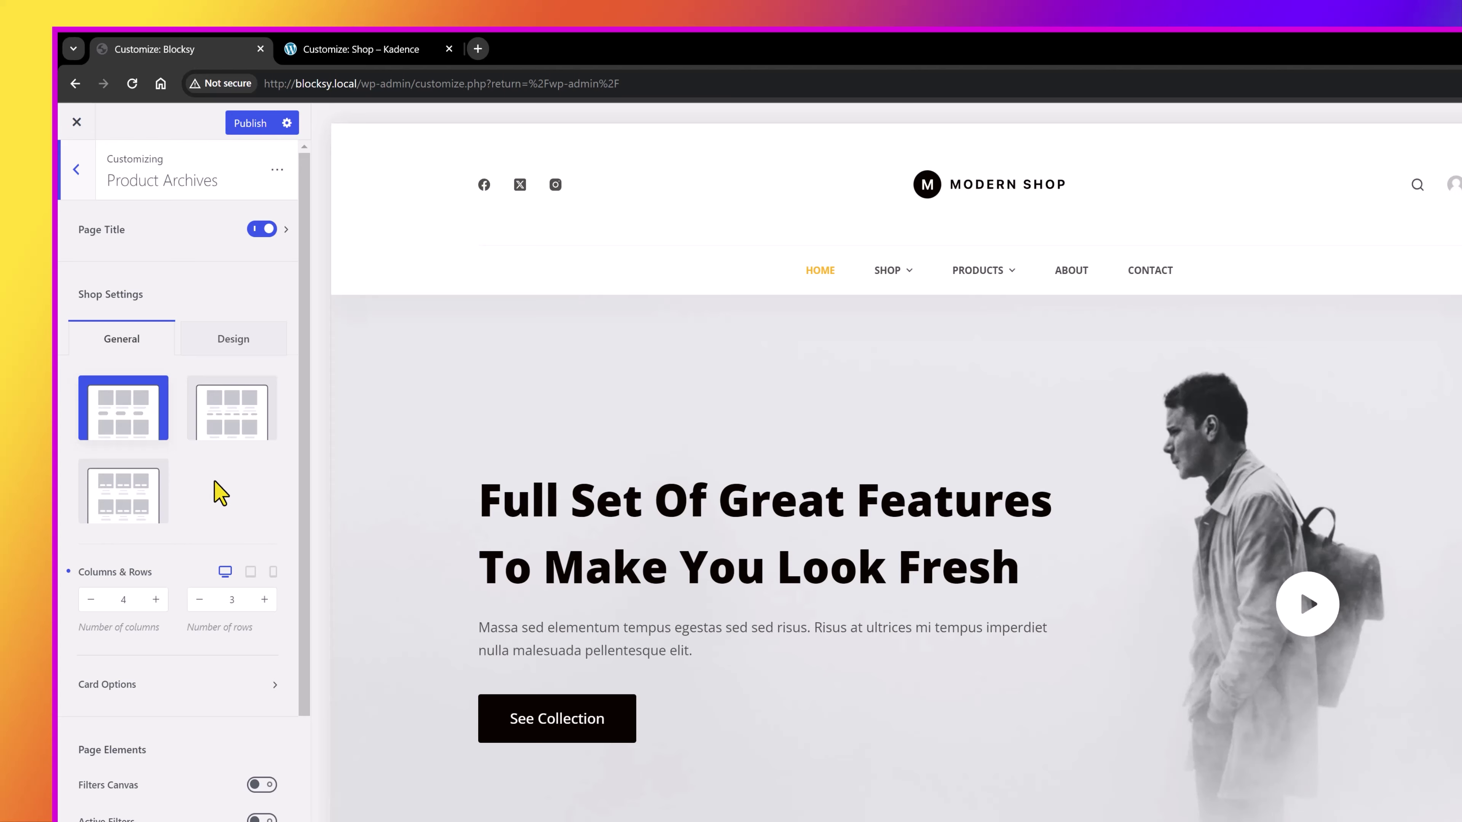
scroll(220, 494, "down", 2)
scroll(220, 493, "up", 2)
left_click(283, 231)
scroll(132, 629, "down", 3)
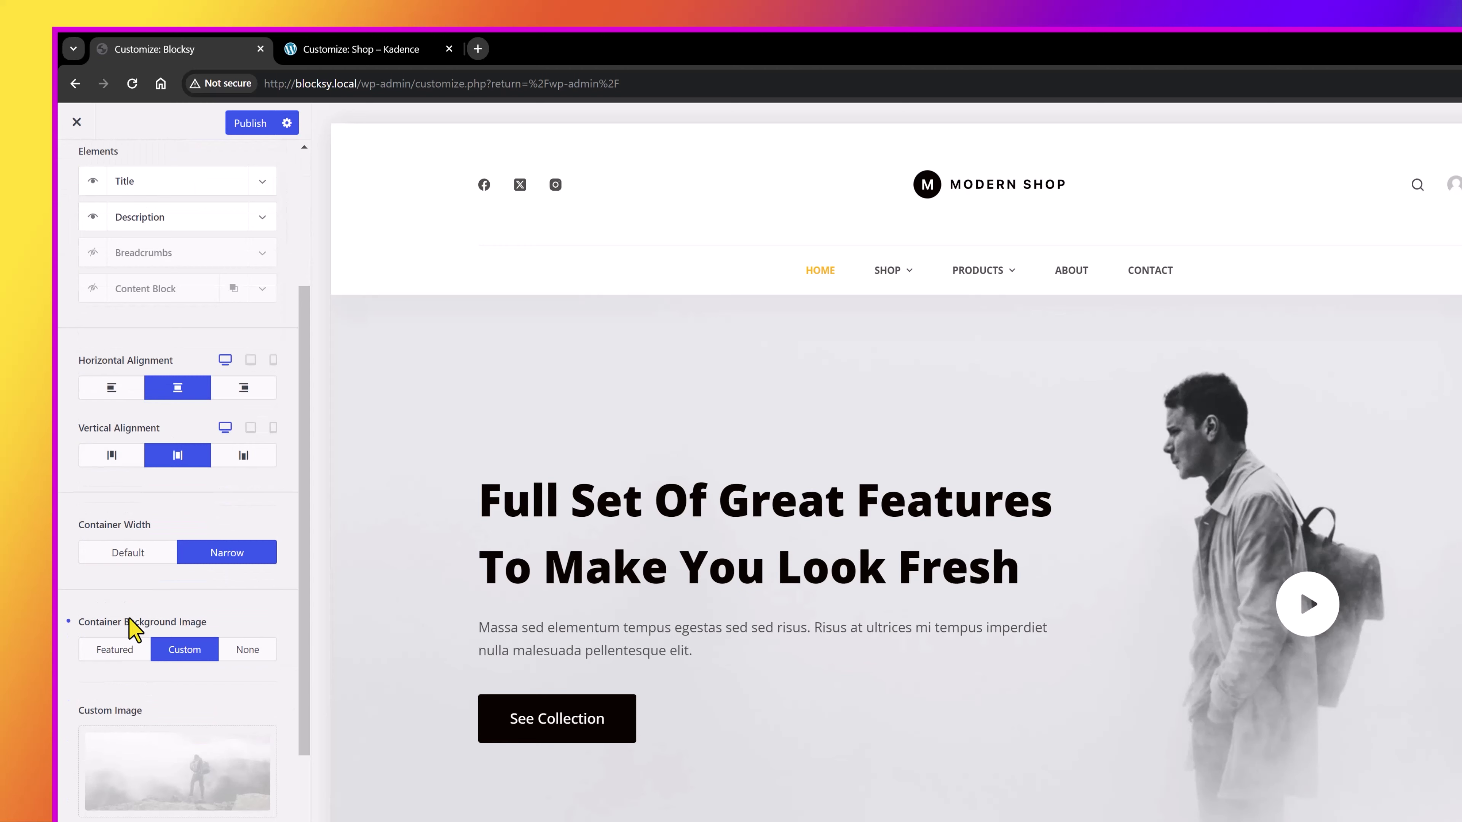
scroll(147, 643, "down", 3)
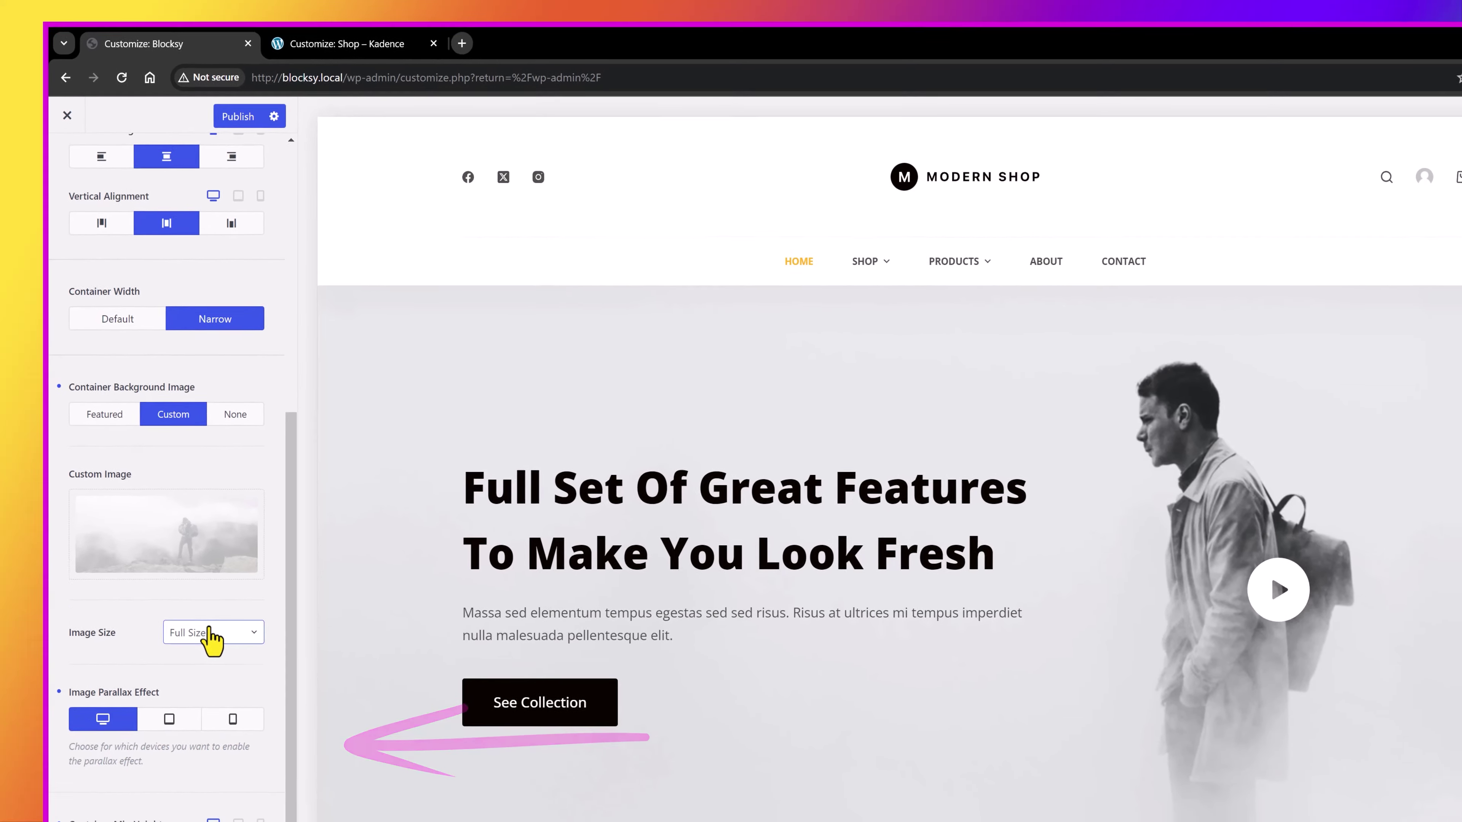
left_click(210, 631)
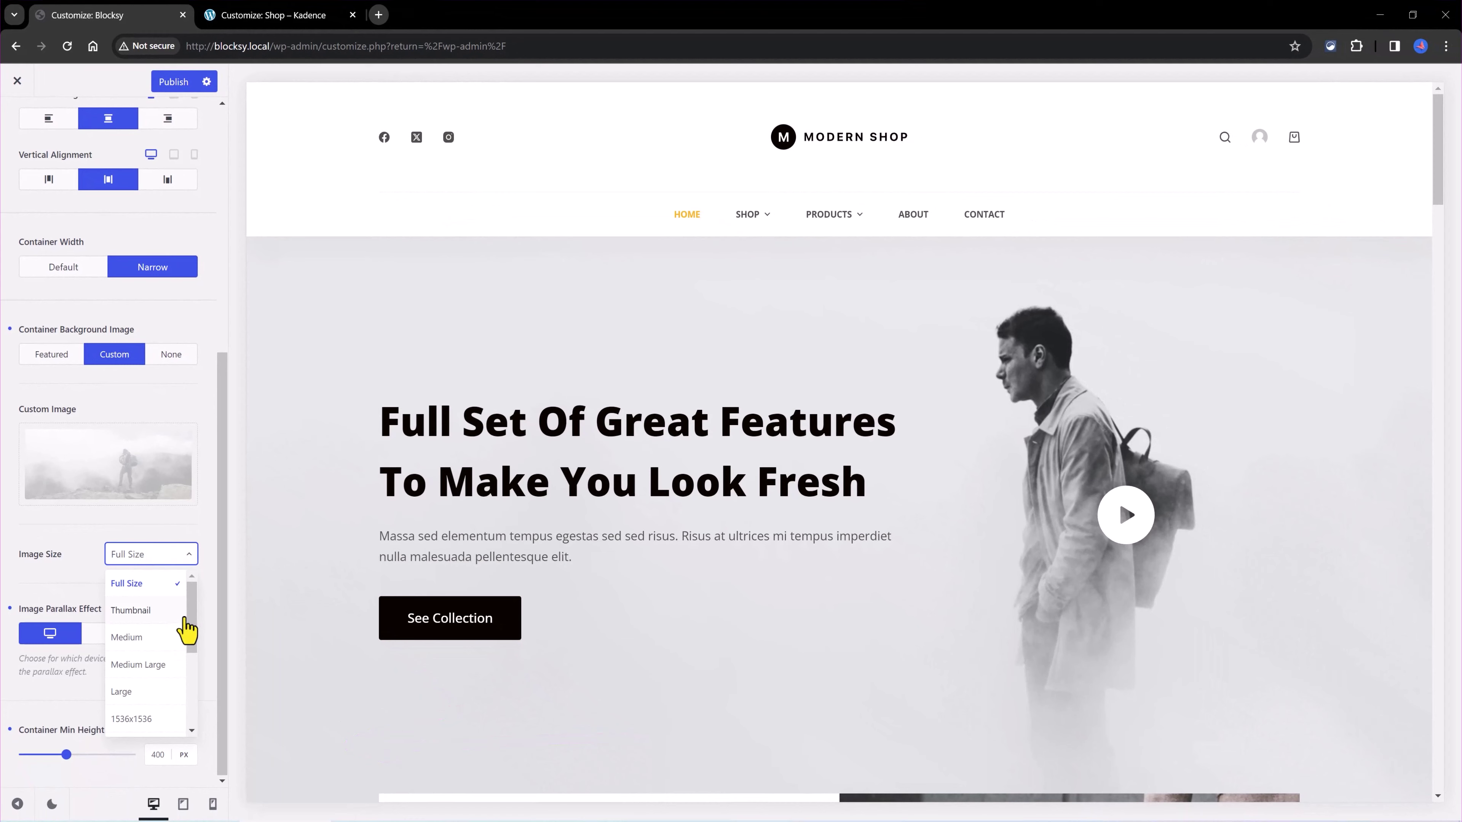
left_click_drag(187, 630, 176, 591)
left_click(176, 591)
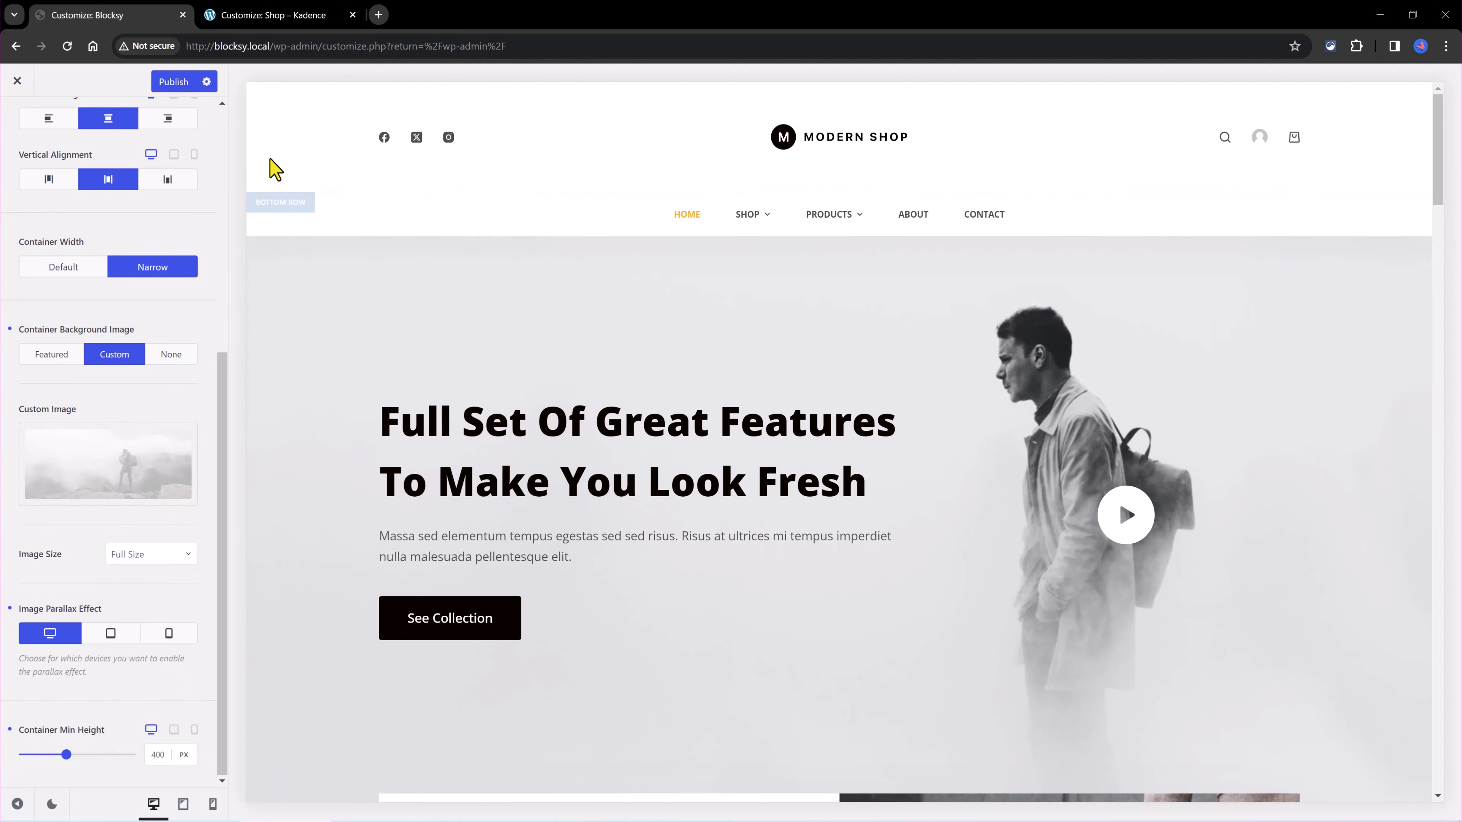
Compare against Kadence's Product Catalog settings, then return to Blocksy's customizer.
left_click(272, 25)
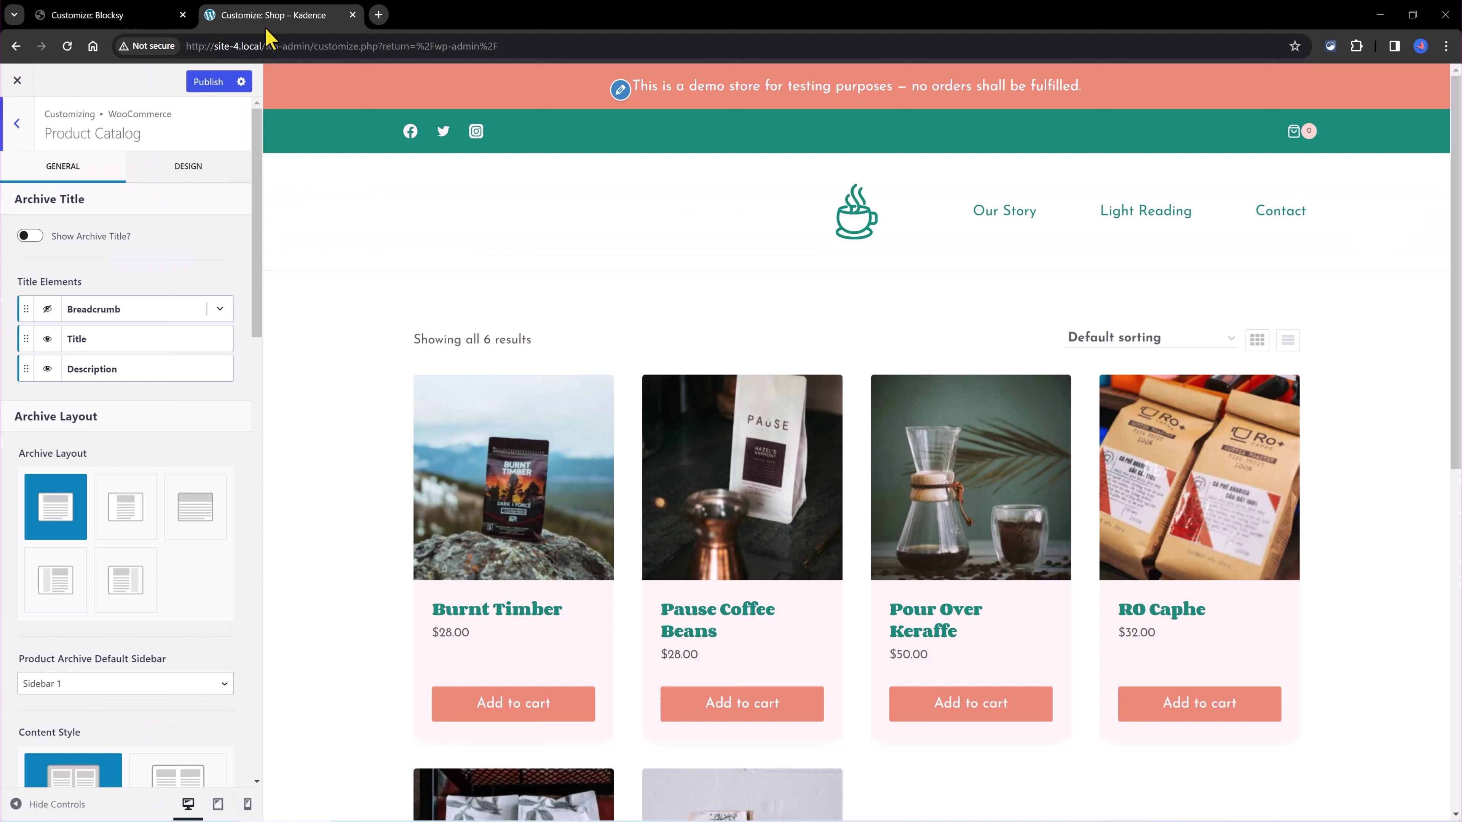
scroll(172, 346, "down", 15)
scroll(156, 401, "up", 7)
left_click(124, 17)
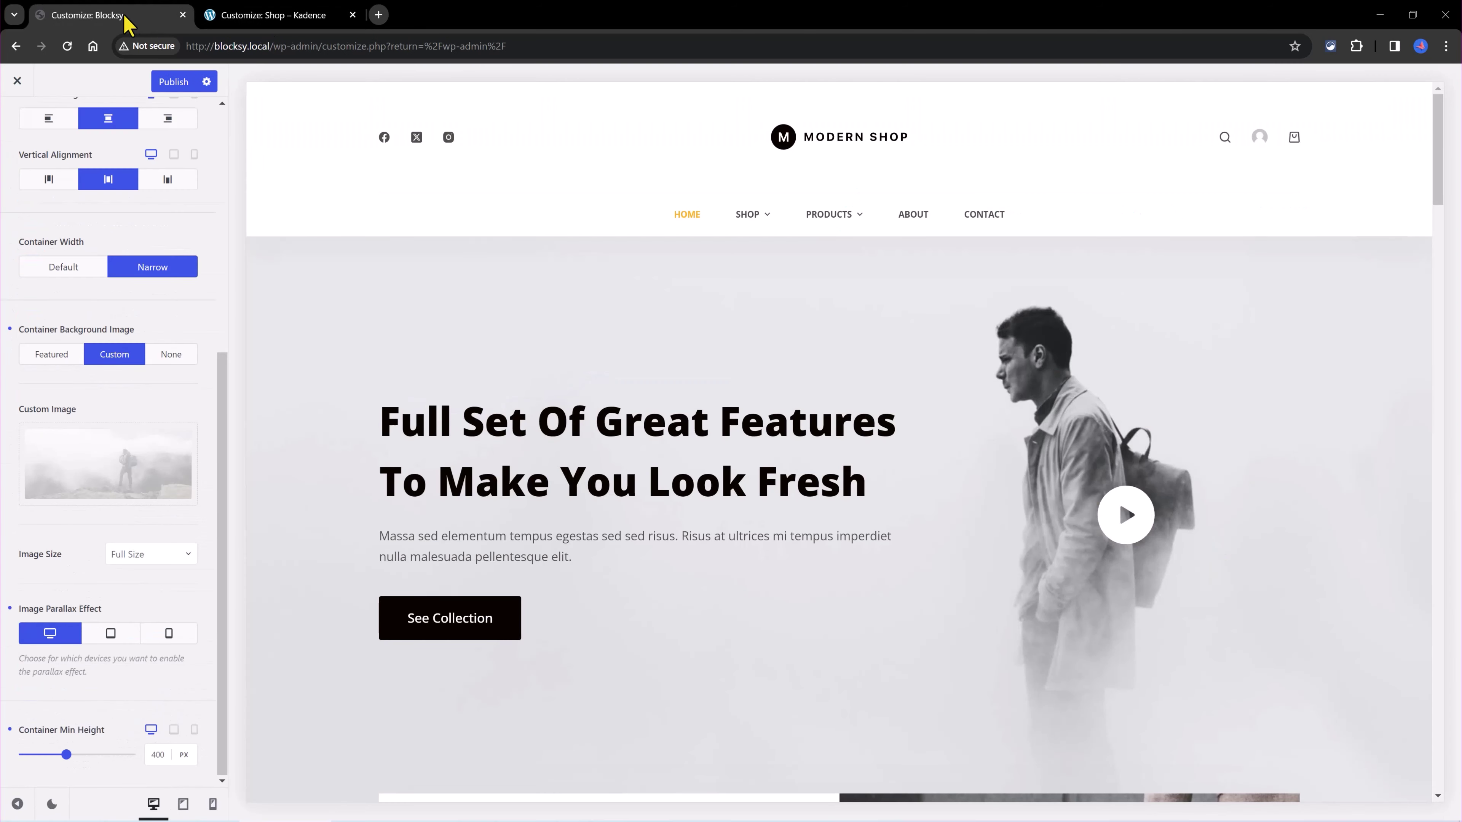
scroll(121, 277, "up", 7)
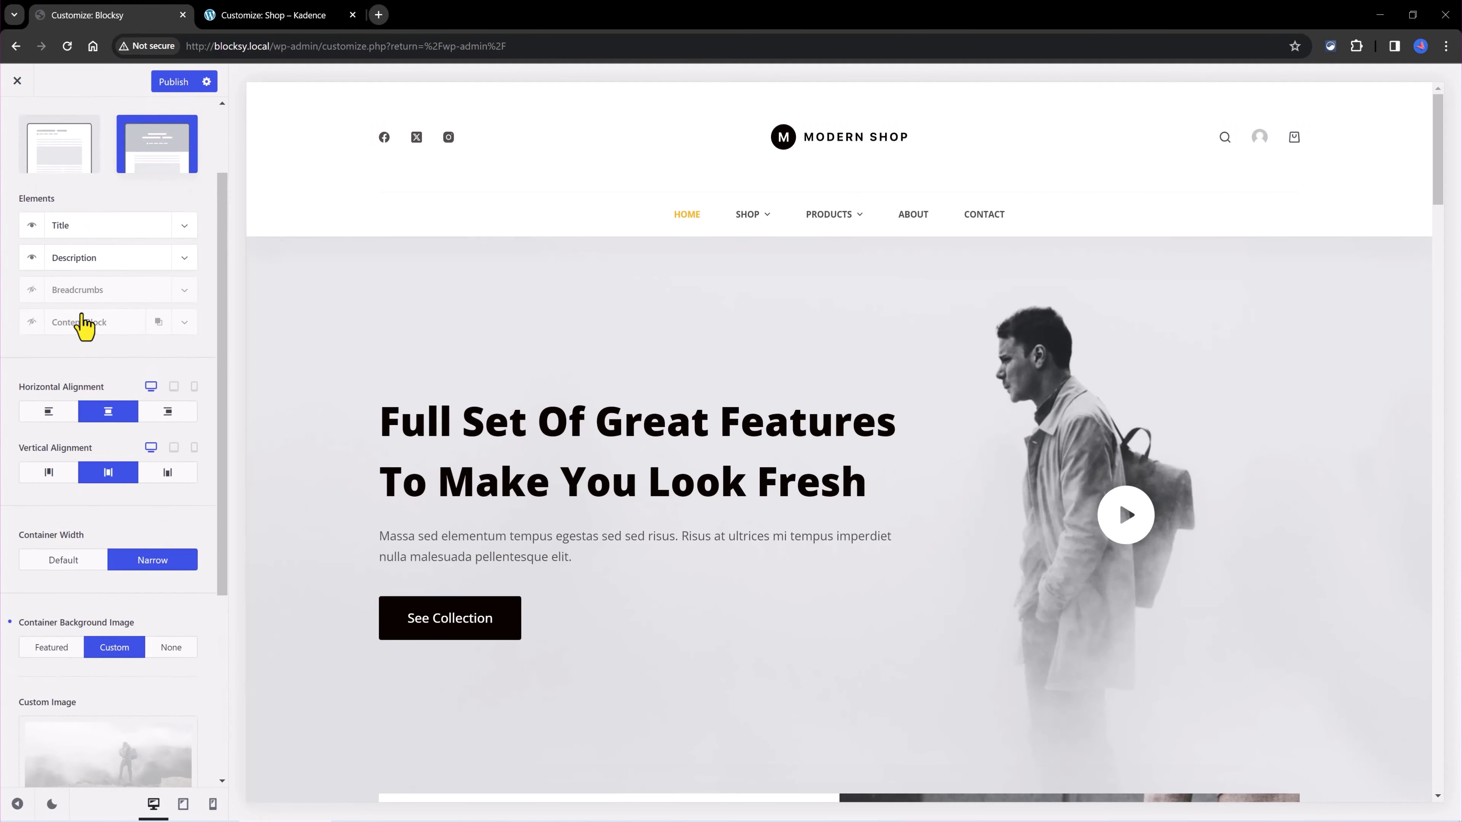
Open Blocksy's Single Product > Product Gallery settings.
left_click(30, 122)
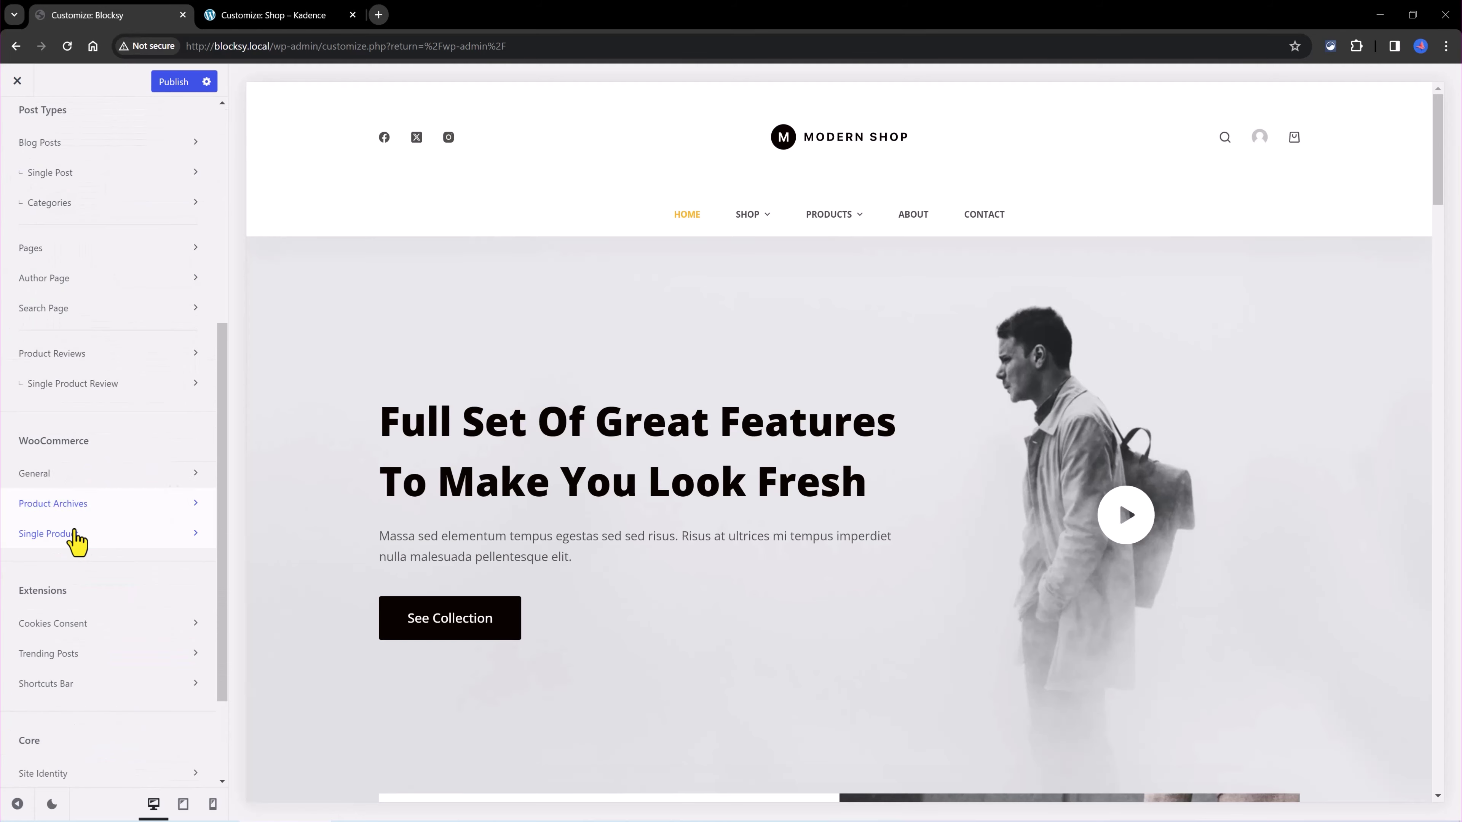
left_click(78, 543)
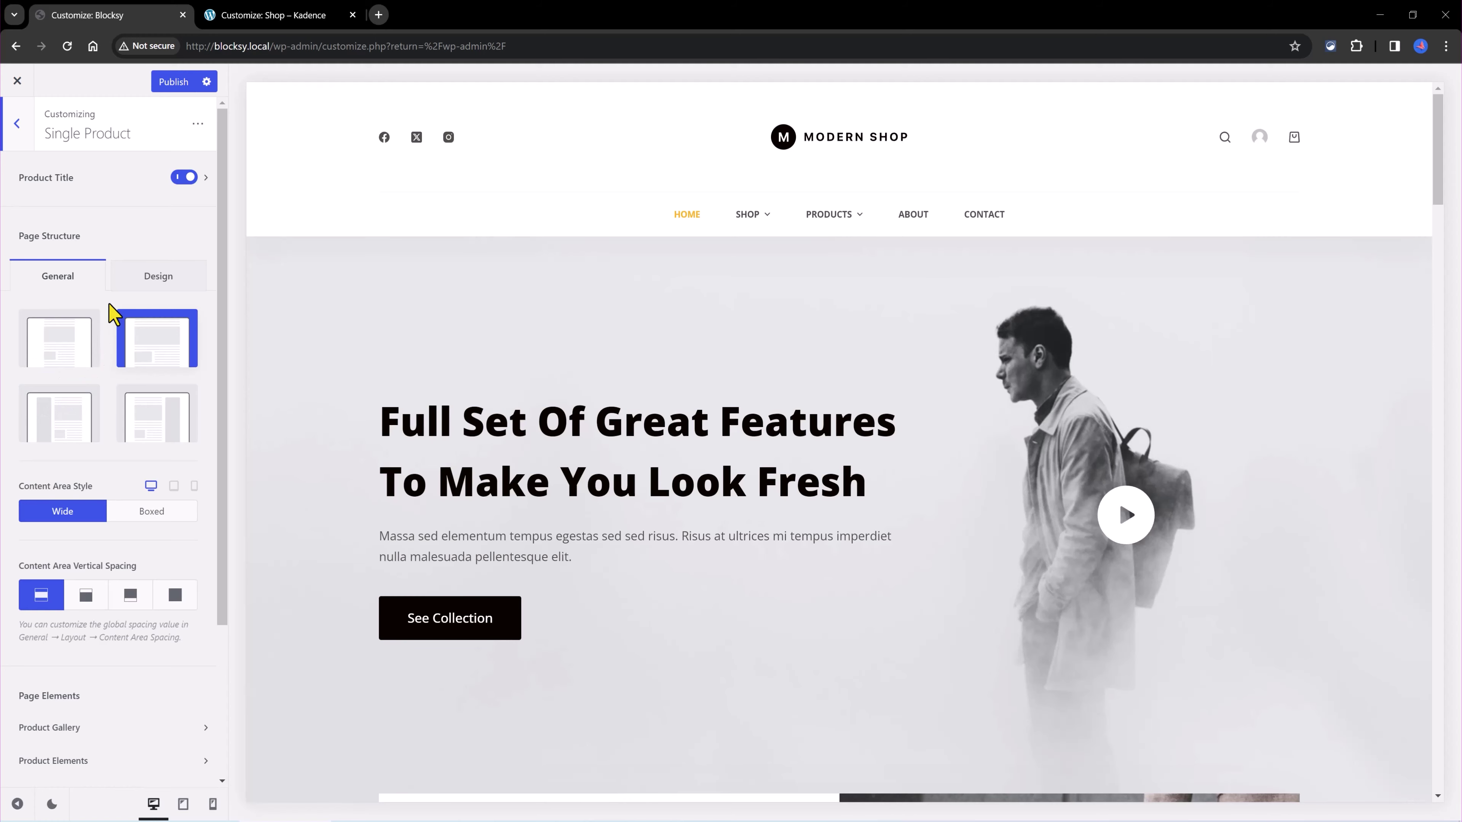
left_click(49, 727)
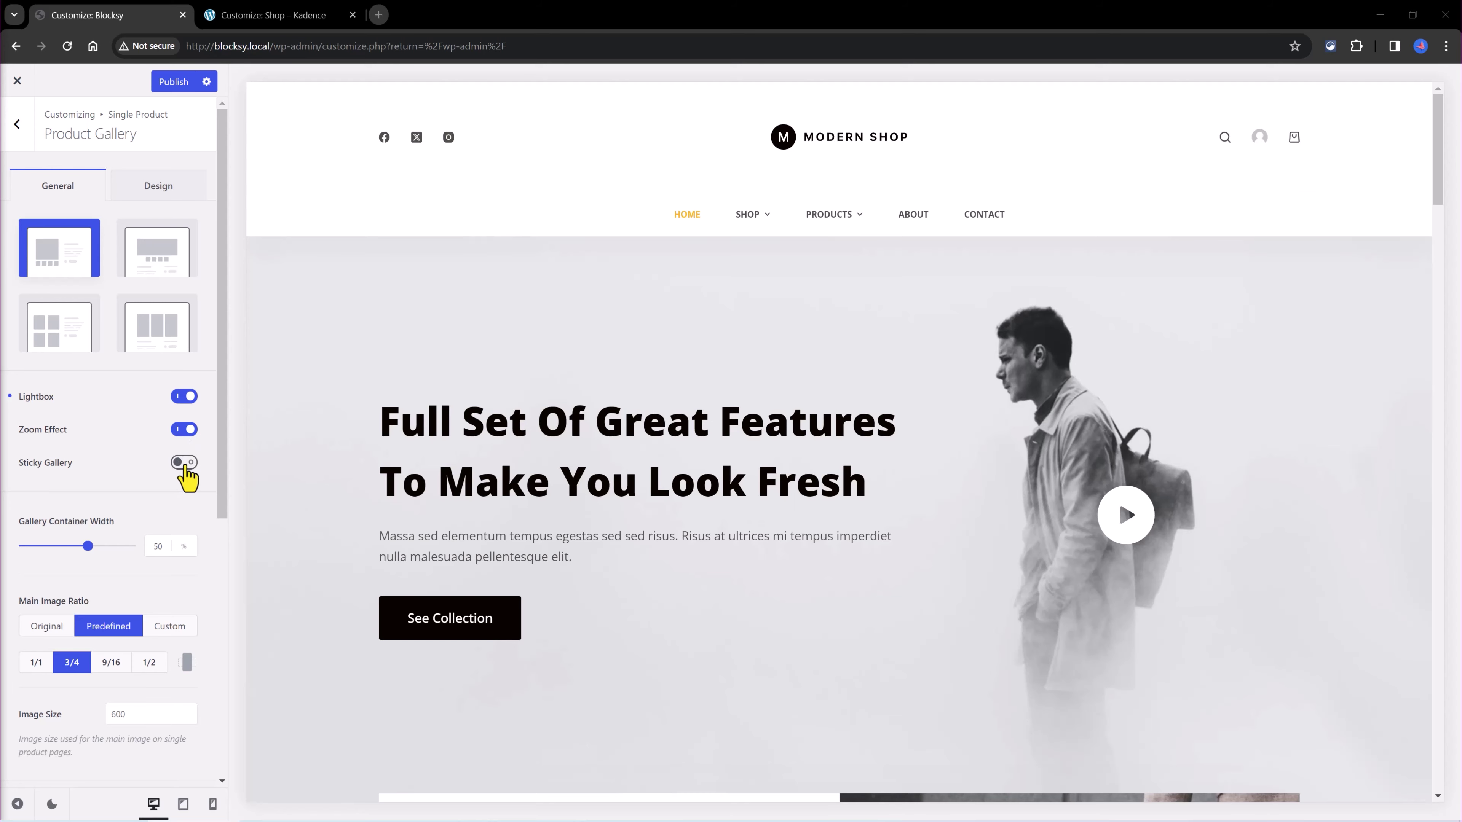
In Kadence, go back to the WooCommerce sections and open Product Images settings.
left_click(252, 18)
left_click_drag(262, 380, 266, 291)
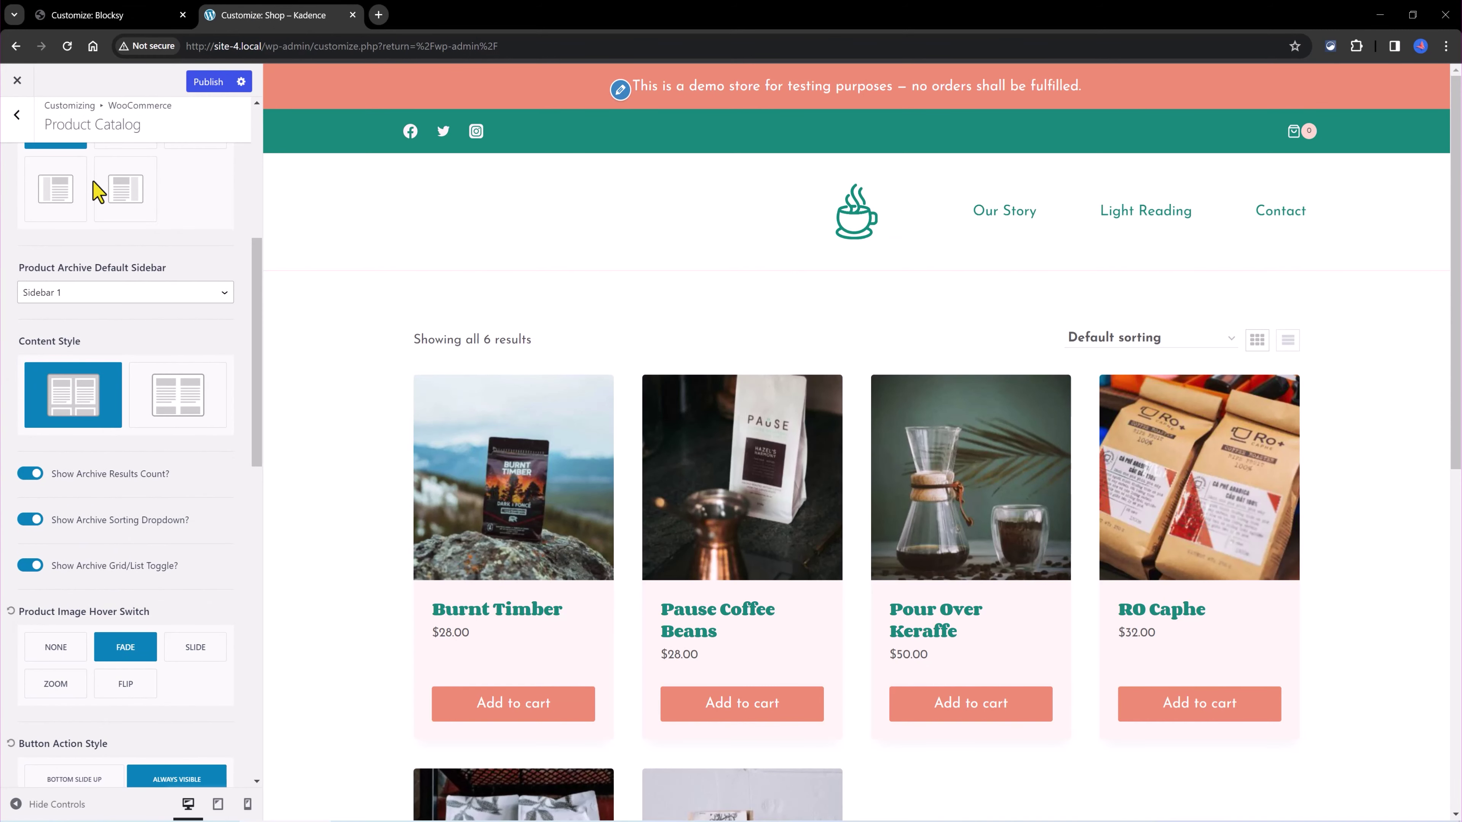
left_click(18, 133)
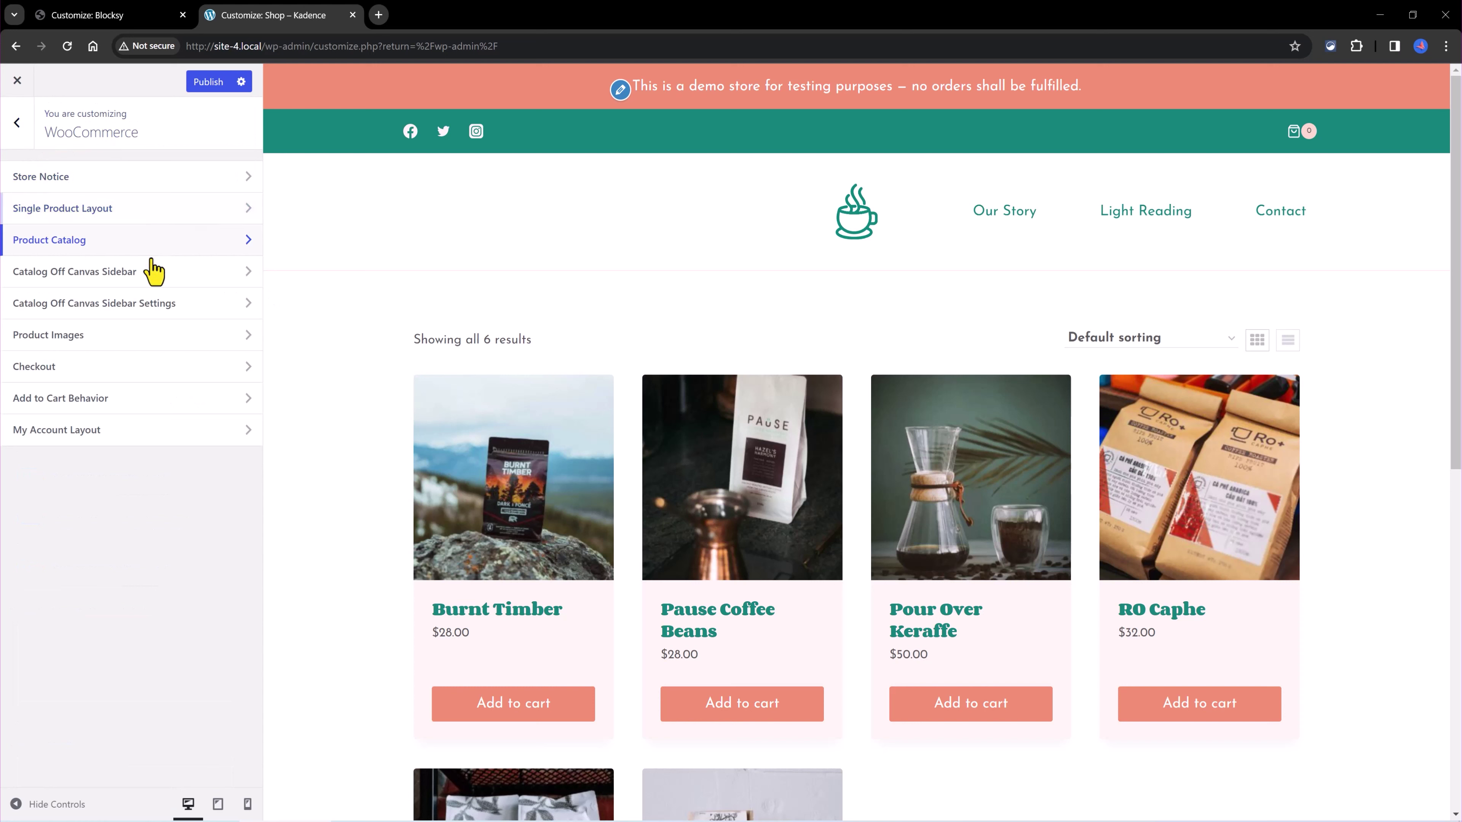
left_click(105, 336)
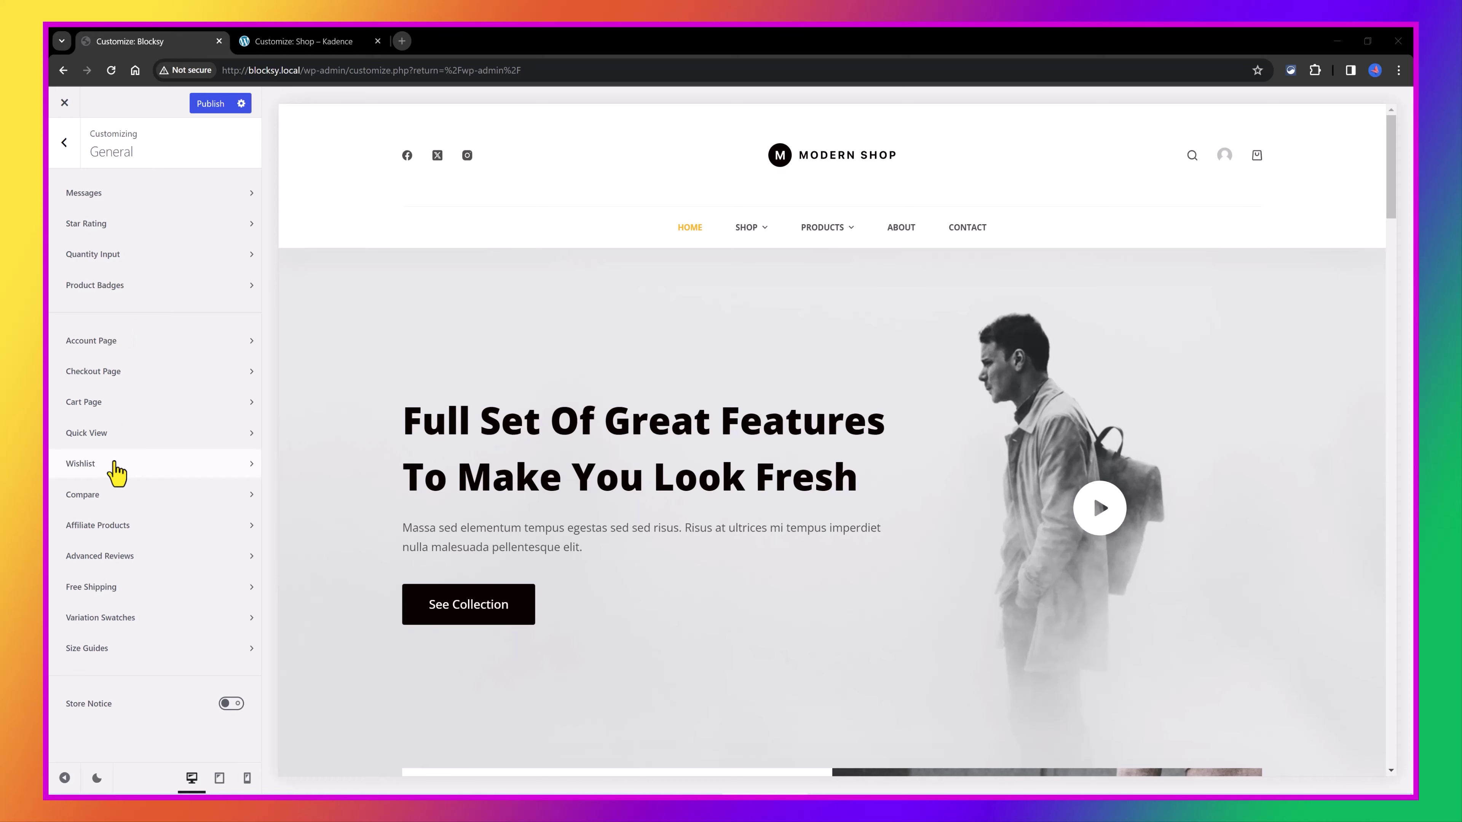
Review Blocksy's Wishlist options, including the Specific Product Variation label.
left_click(117, 471)
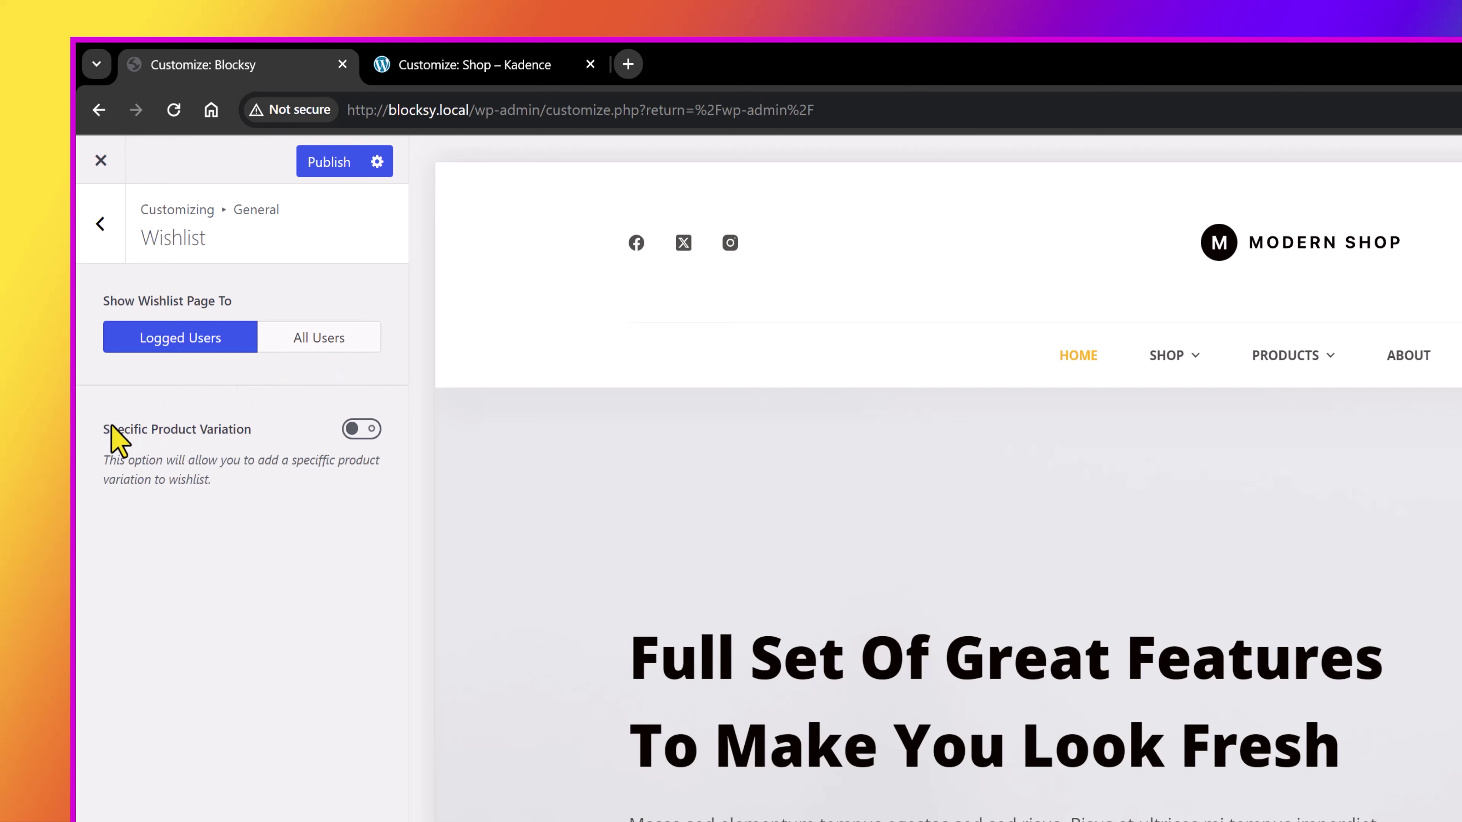
left_click_drag(99, 429, 293, 435)
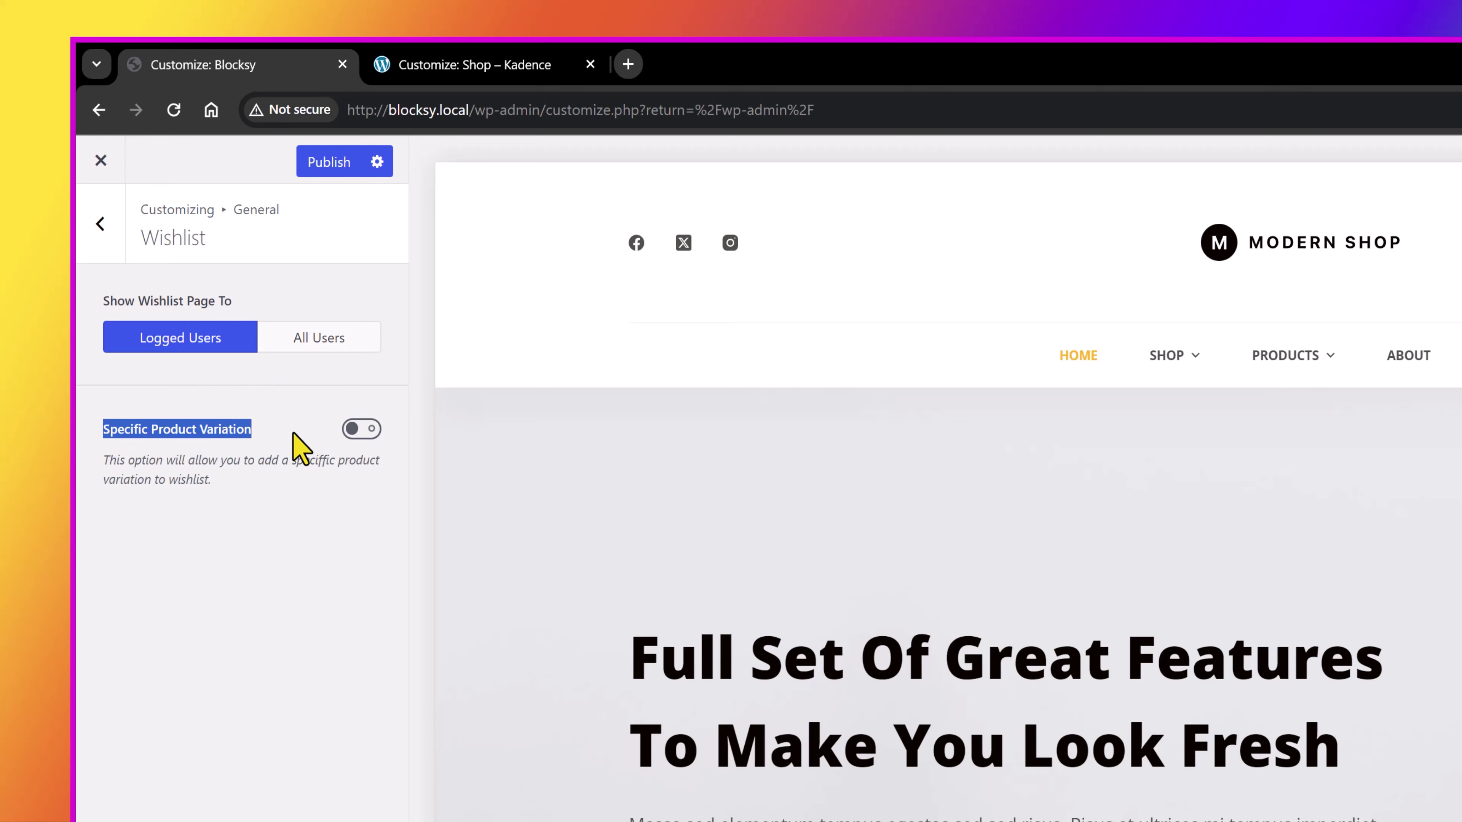
left_click(298, 402)
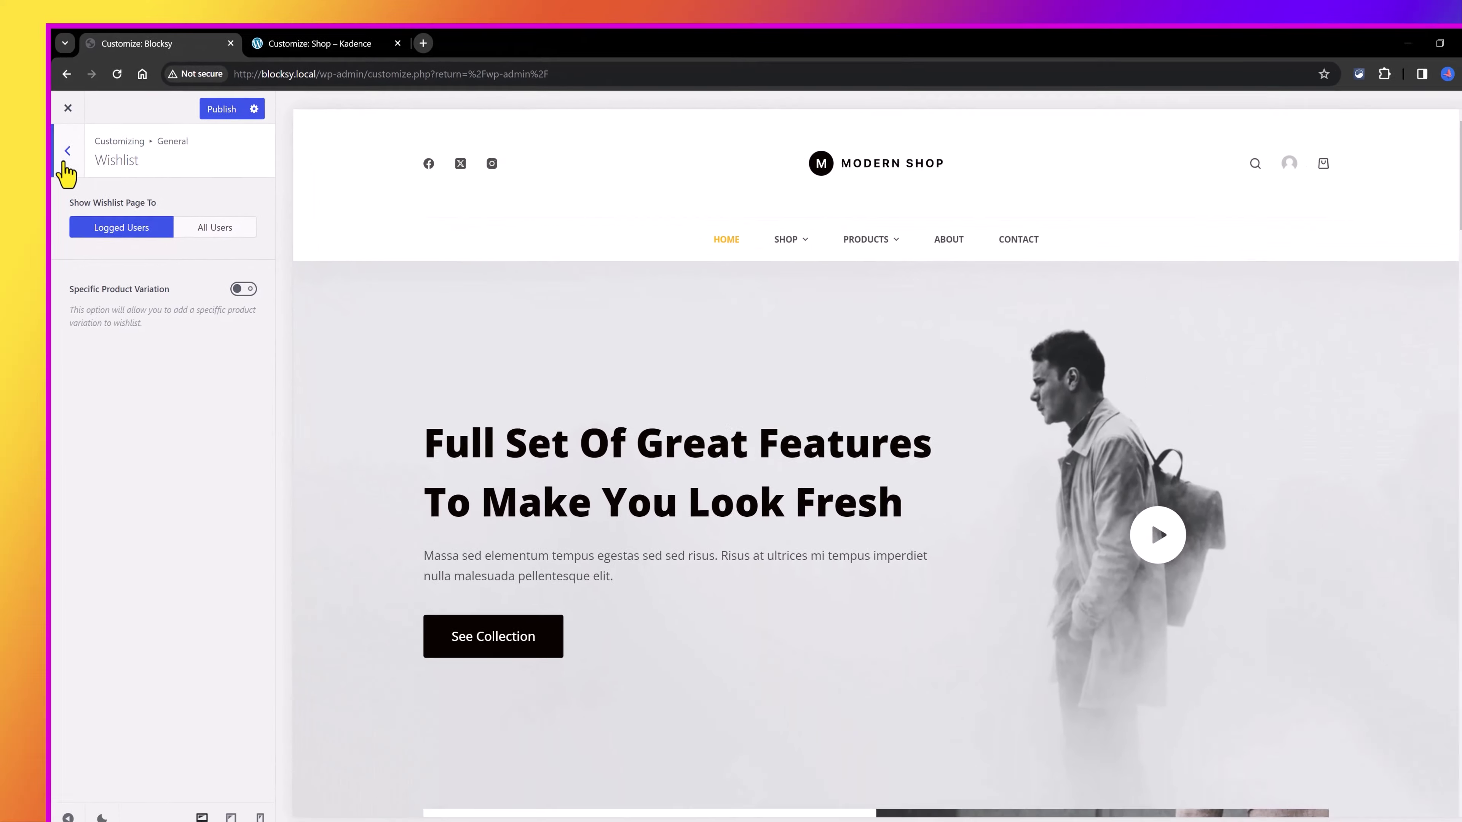
Return to Blocksy's general store list, check Kadence's WooCommerce sections, and come back.
left_click(101, 223)
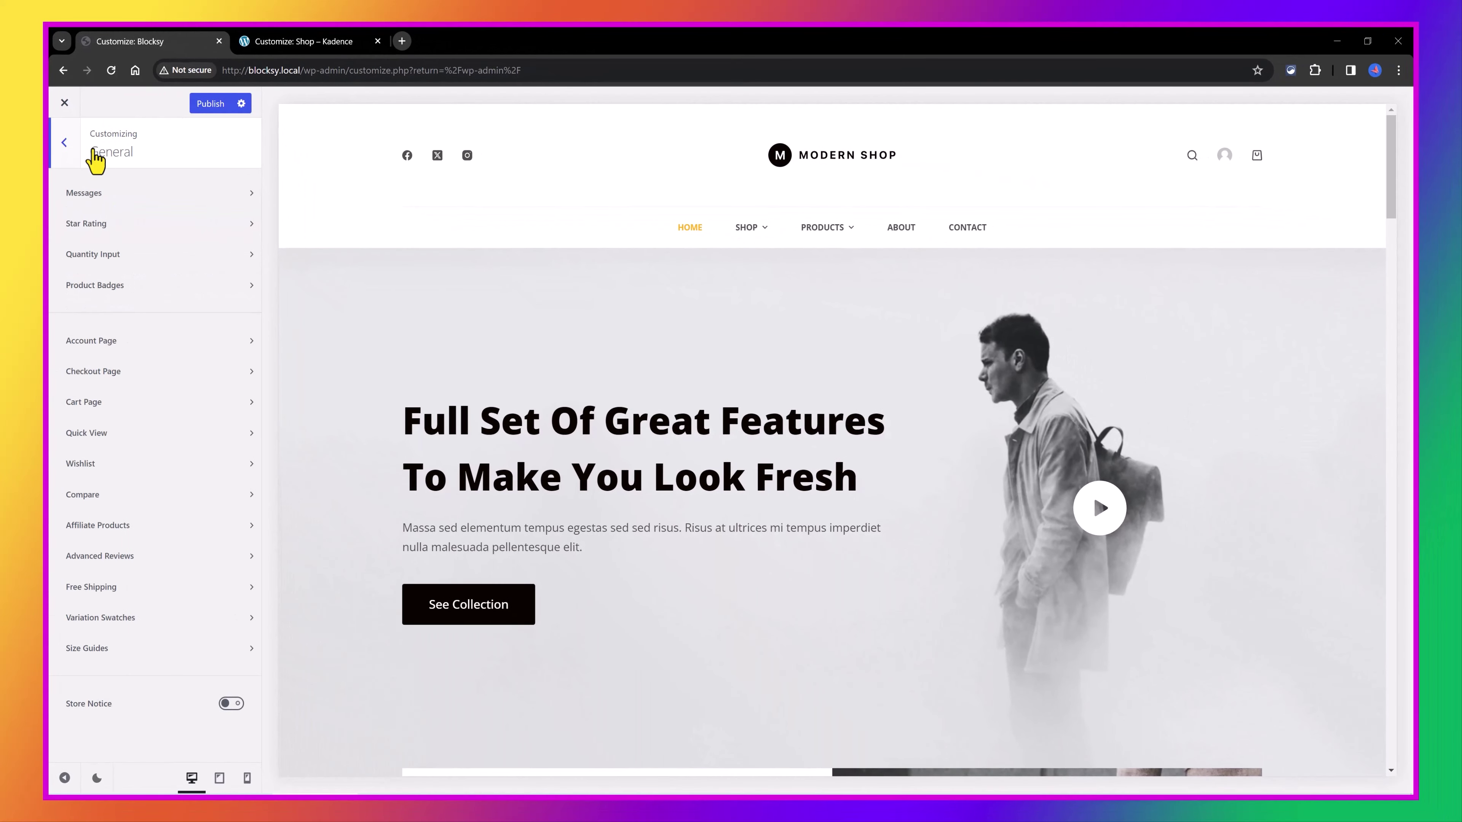
left_click(318, 43)
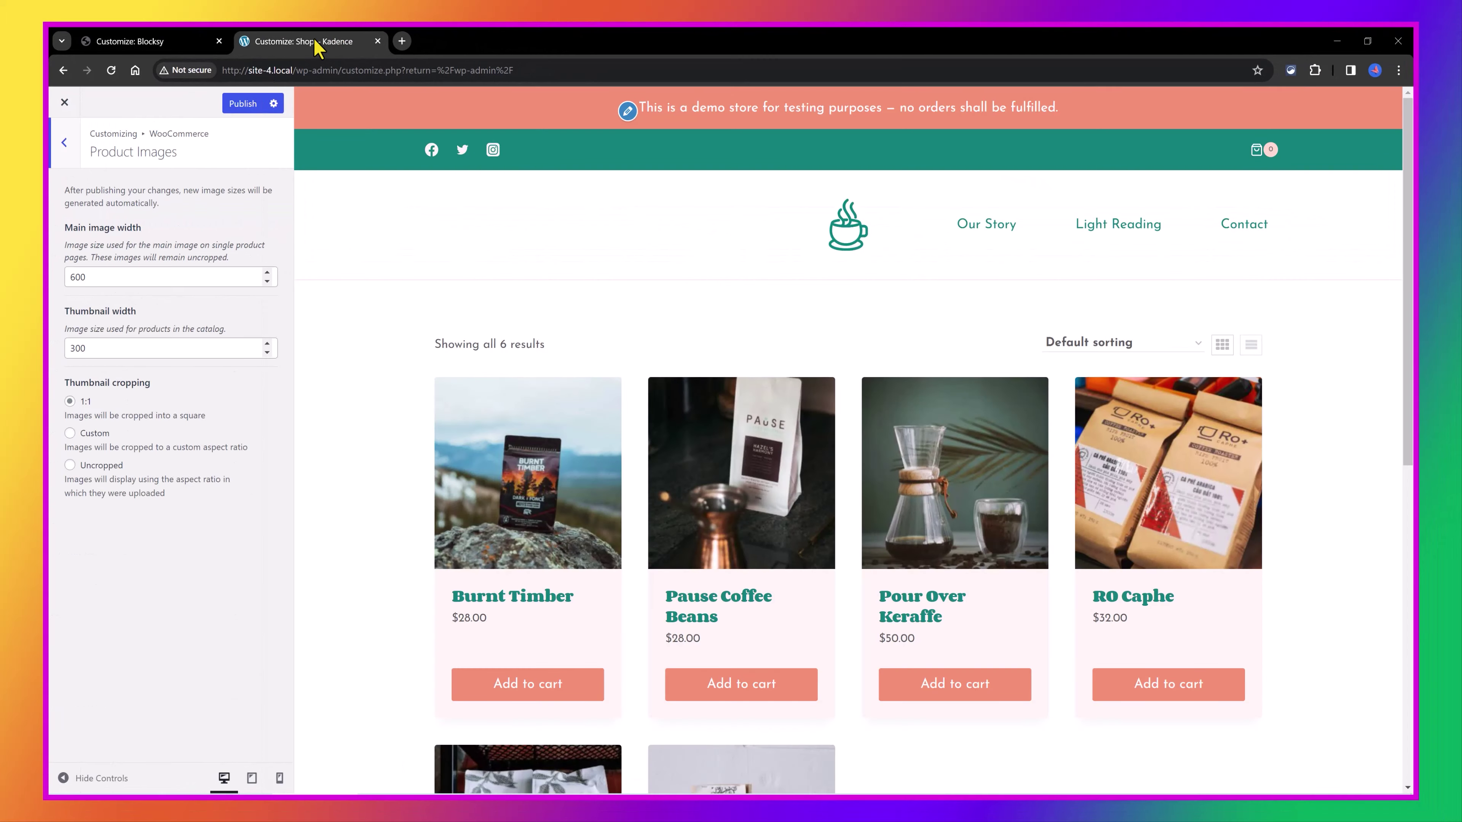
left_click(64, 142)
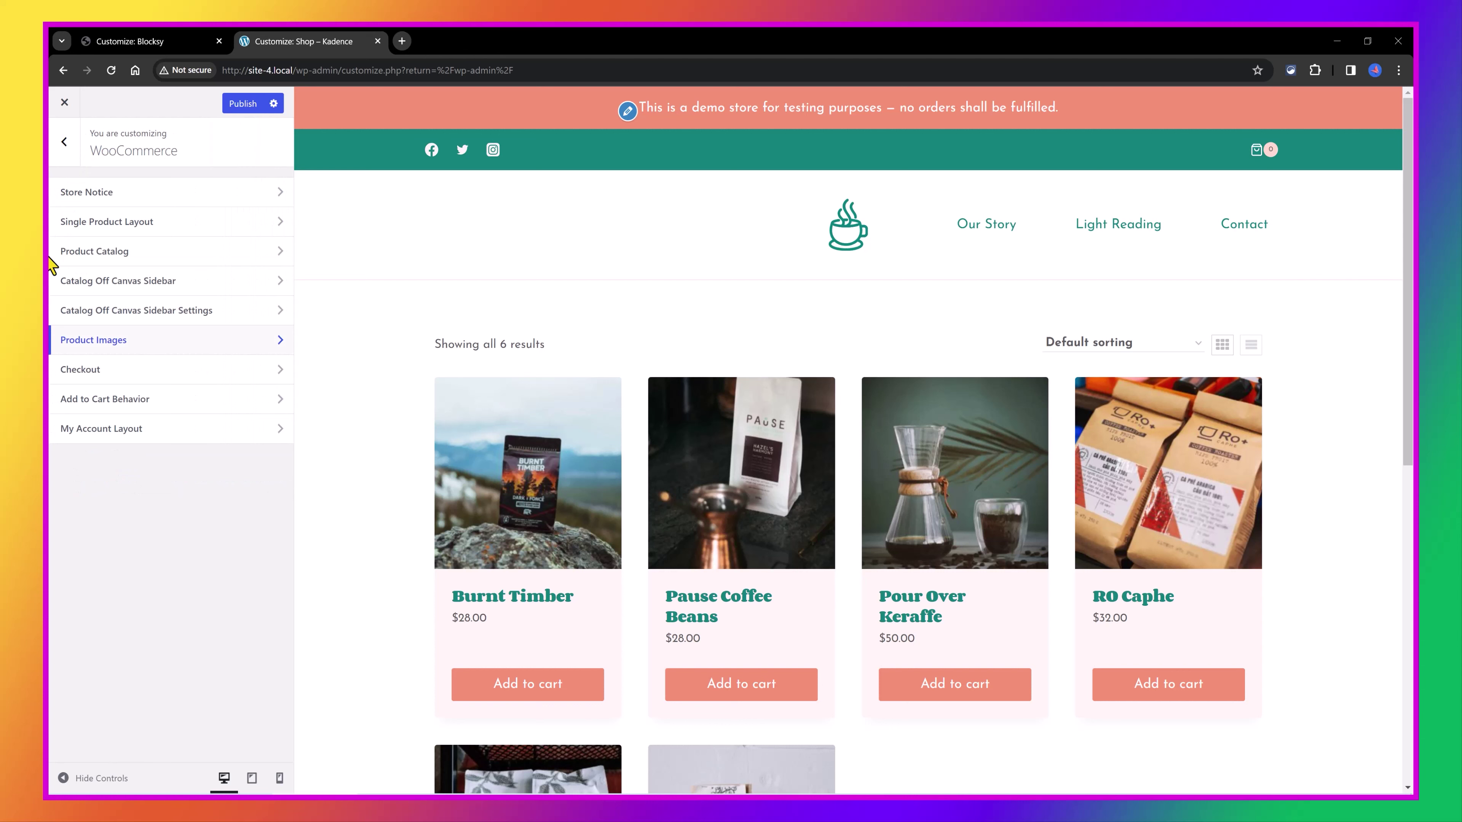
left_click(137, 42)
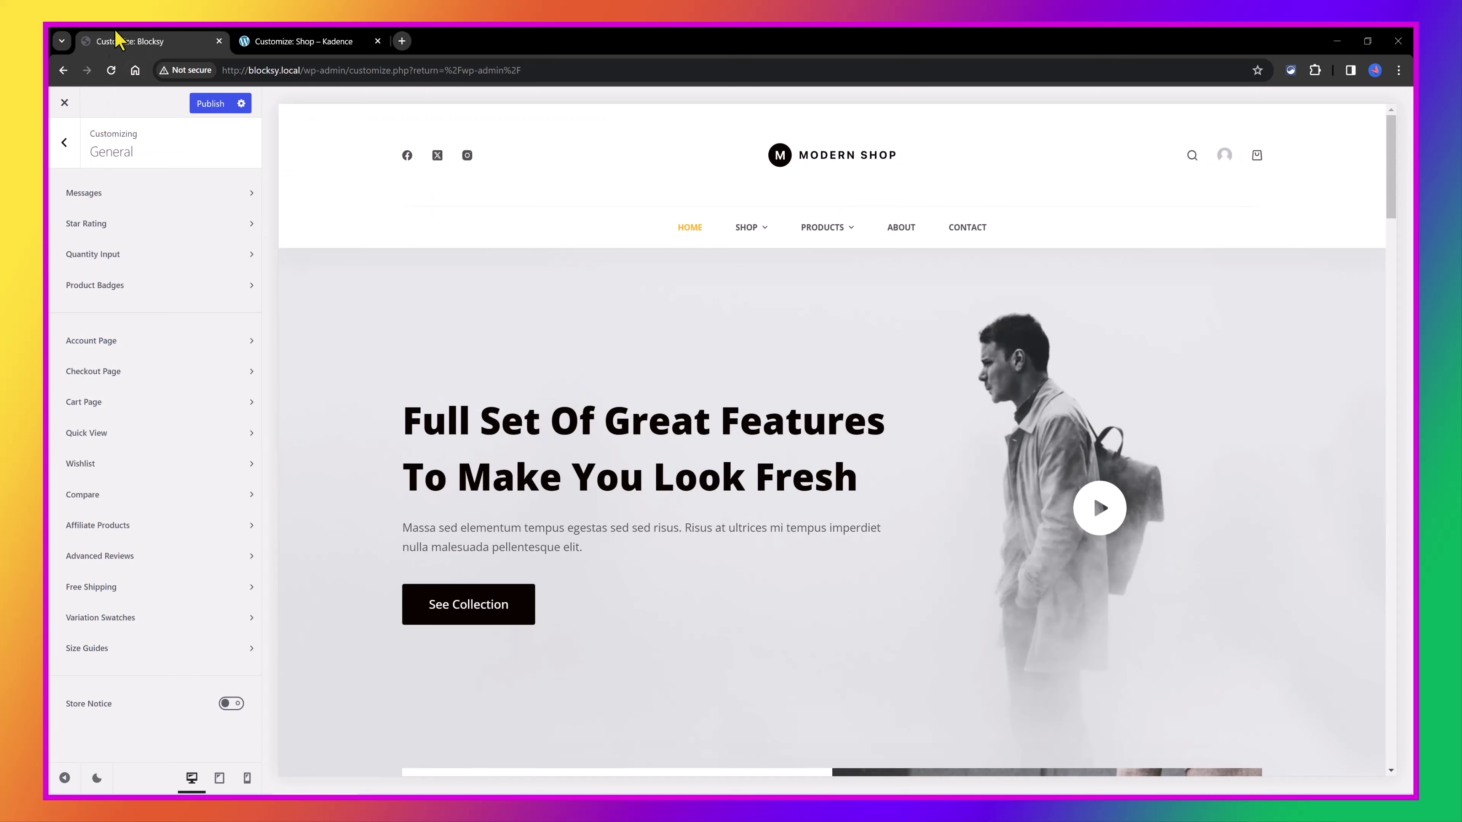
Open Blocksy's Variation Swatches settings and check the Color and Image Swatches shape options.
left_click(100, 618)
left_click_drag(67, 240, 118, 272)
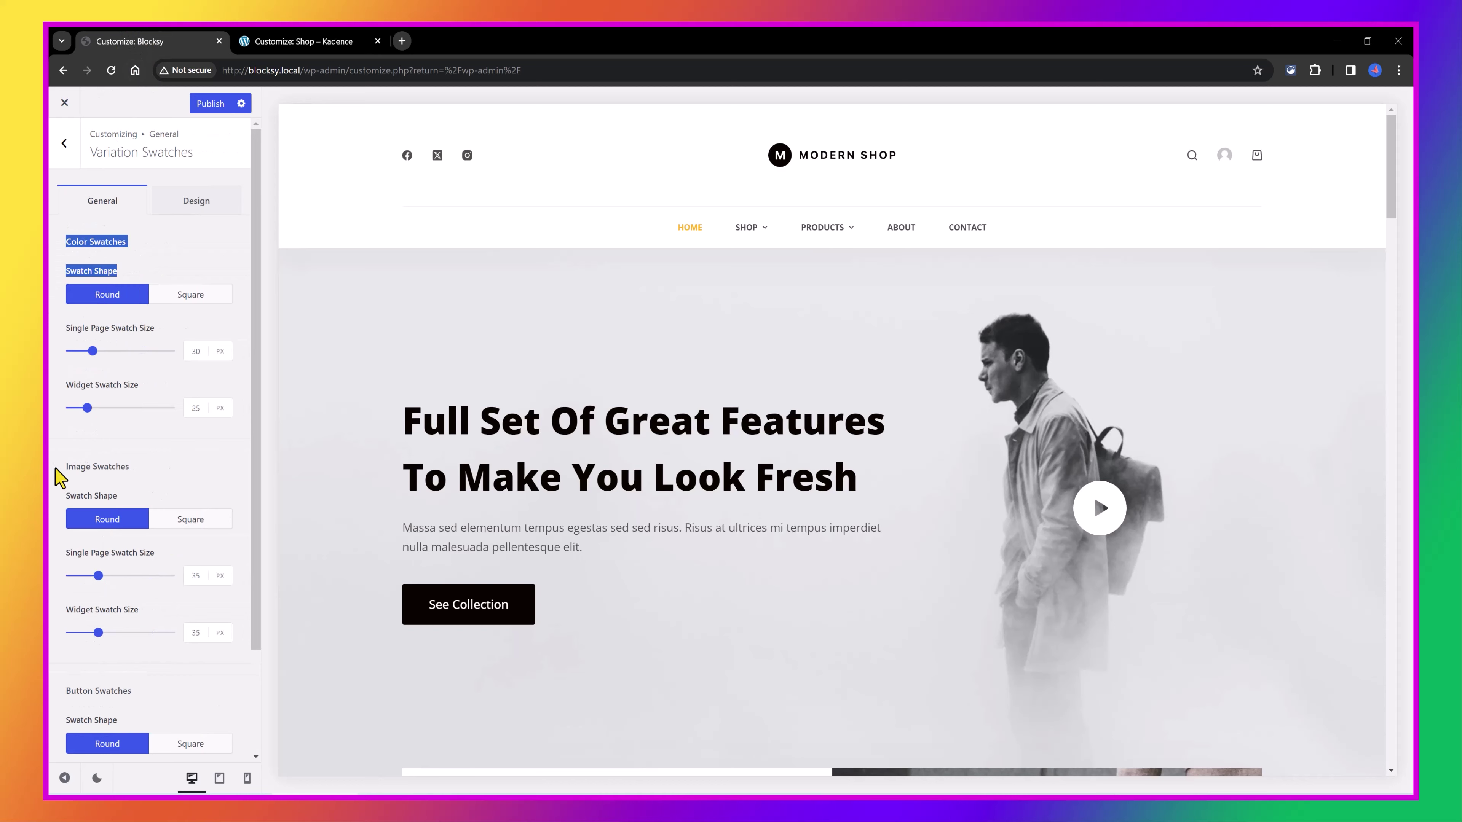
left_click_drag(59, 467, 145, 483)
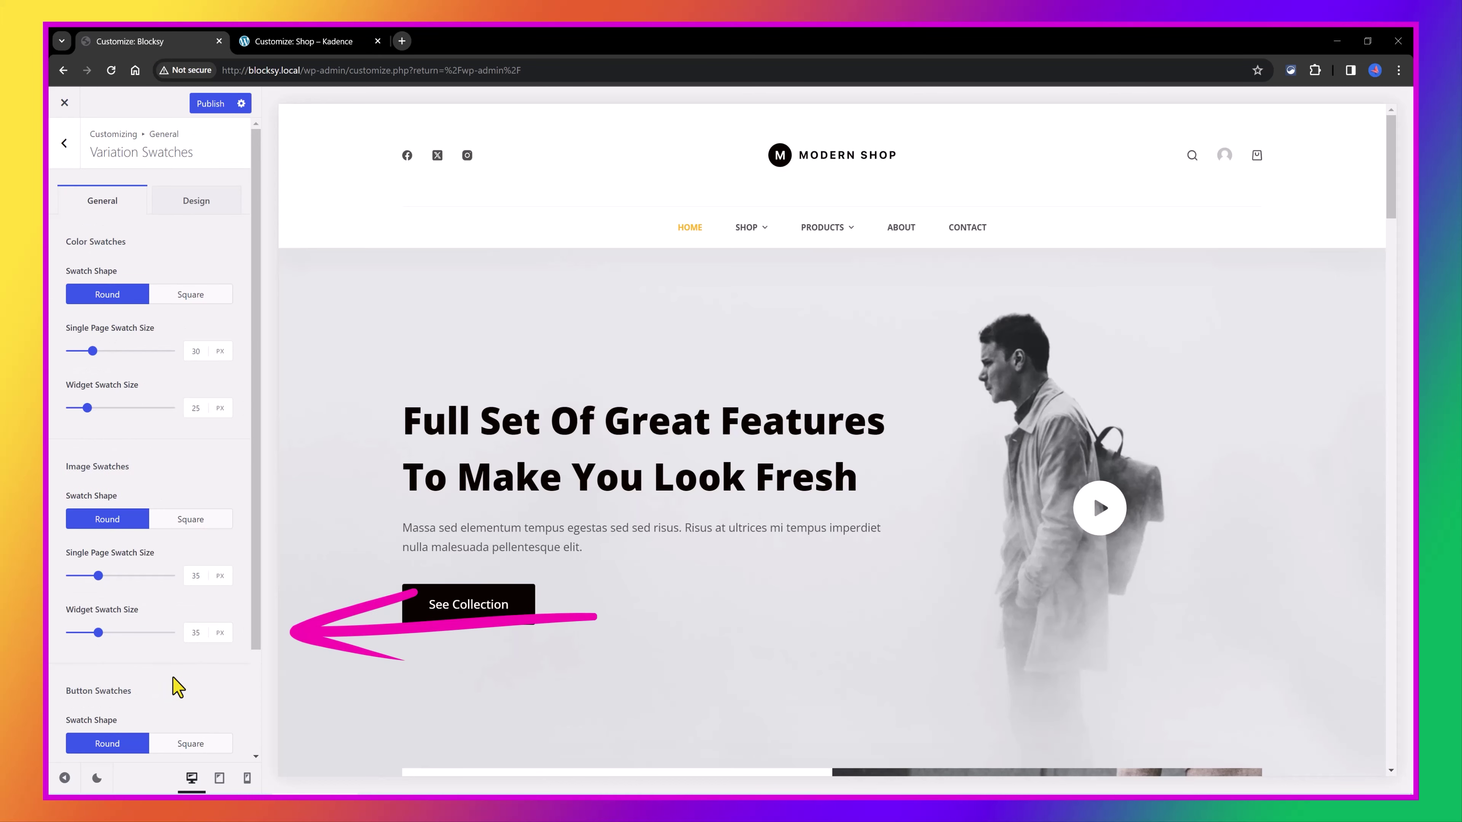
scroll(173, 685, "down", 2)
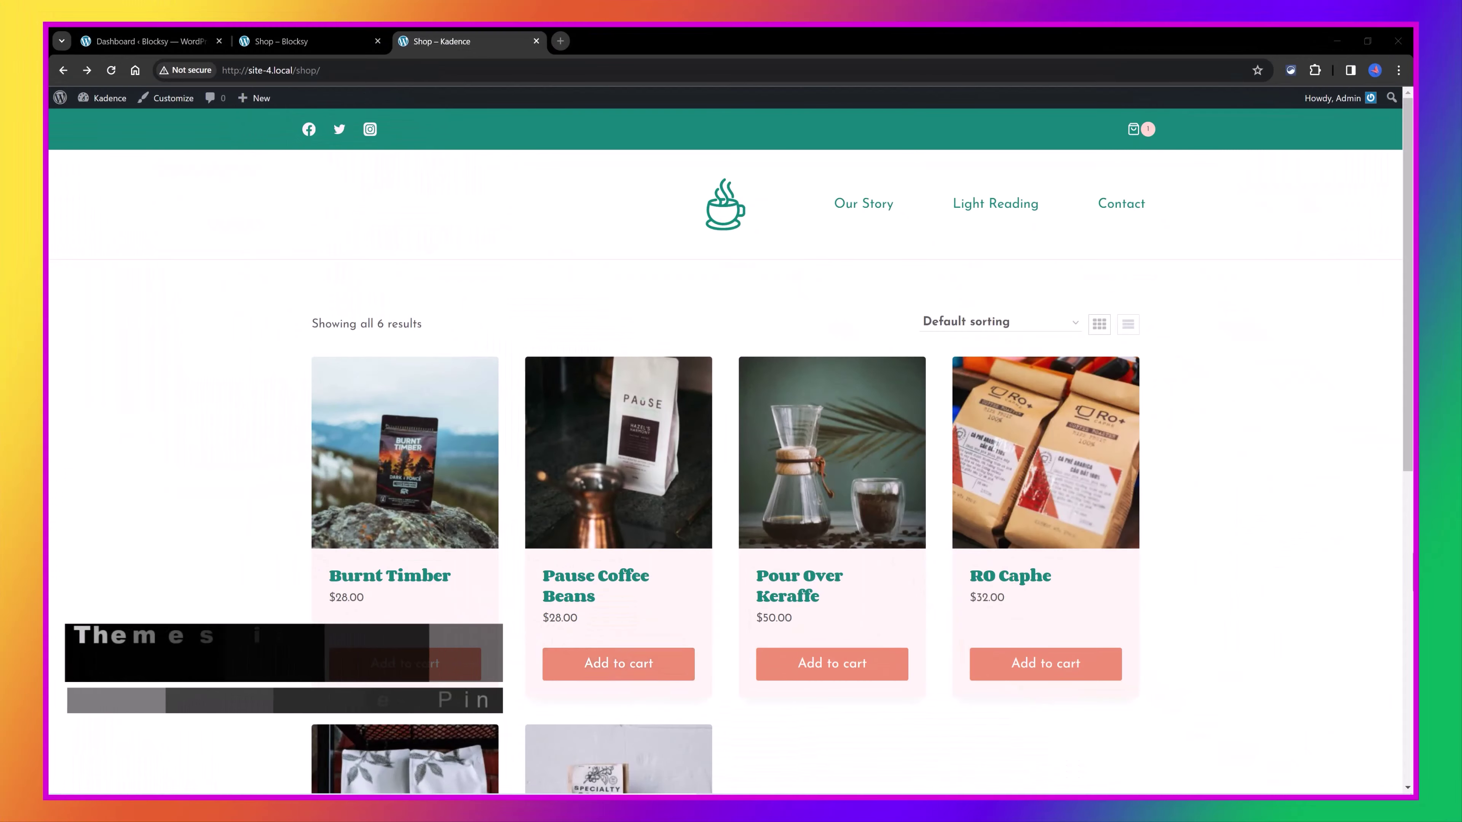
Add Pause Coffee Beans to the Kadence cart ($56.00 for two) and proceed to checkout.
left_click_drag(1408, 460, 838, 480)
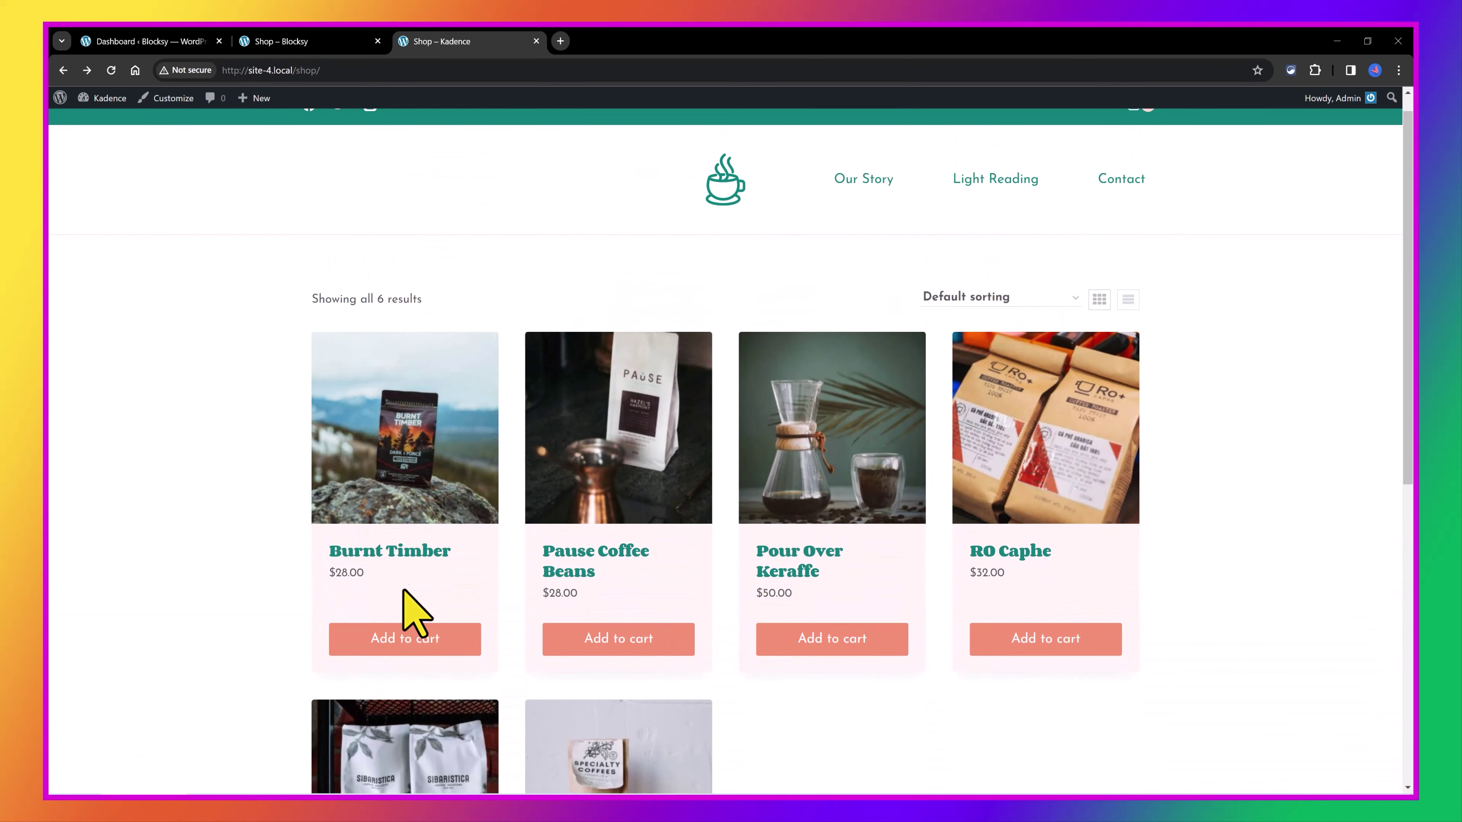
left_click(667, 640)
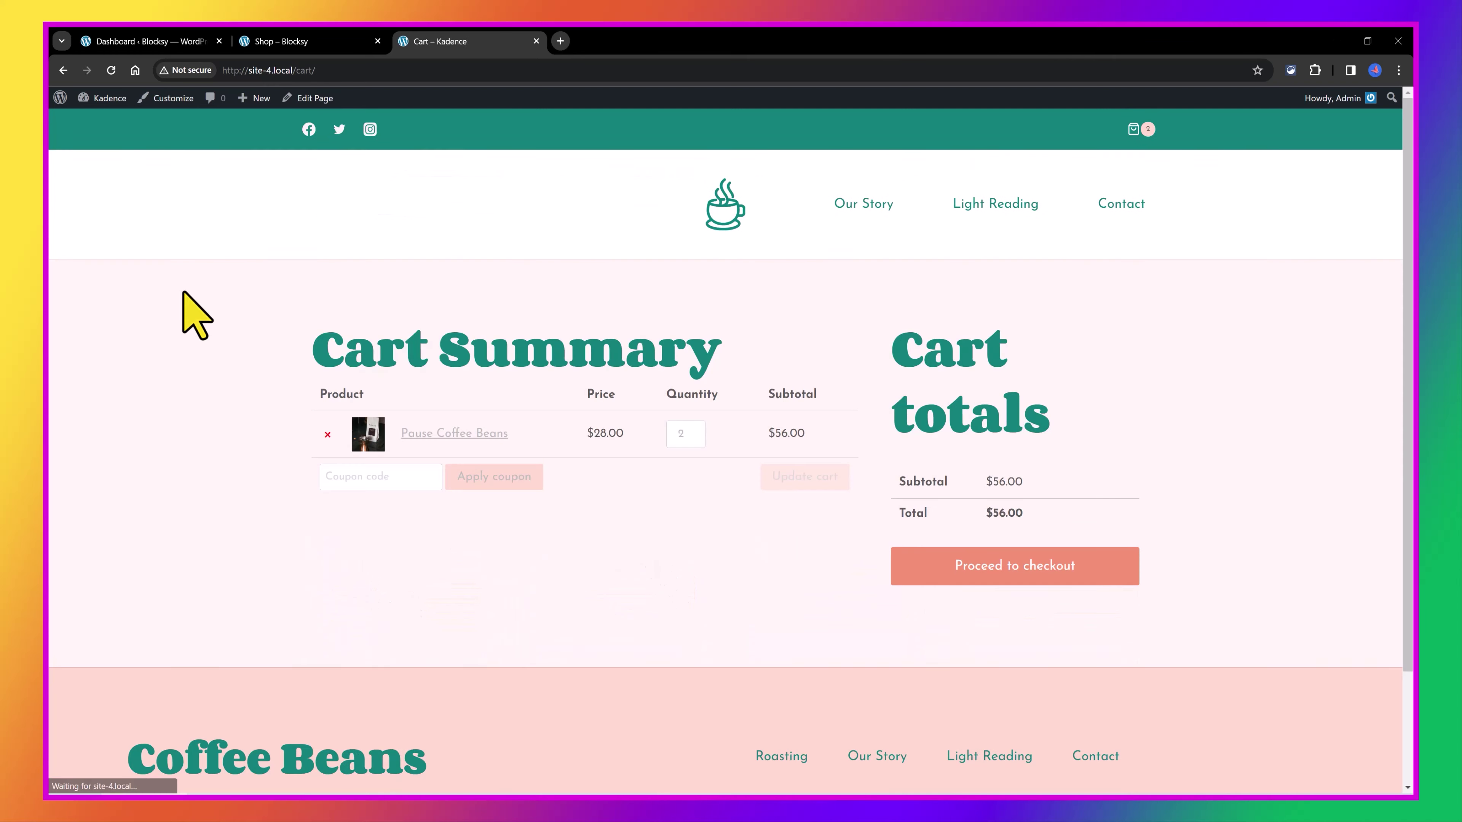
left_click(948, 574)
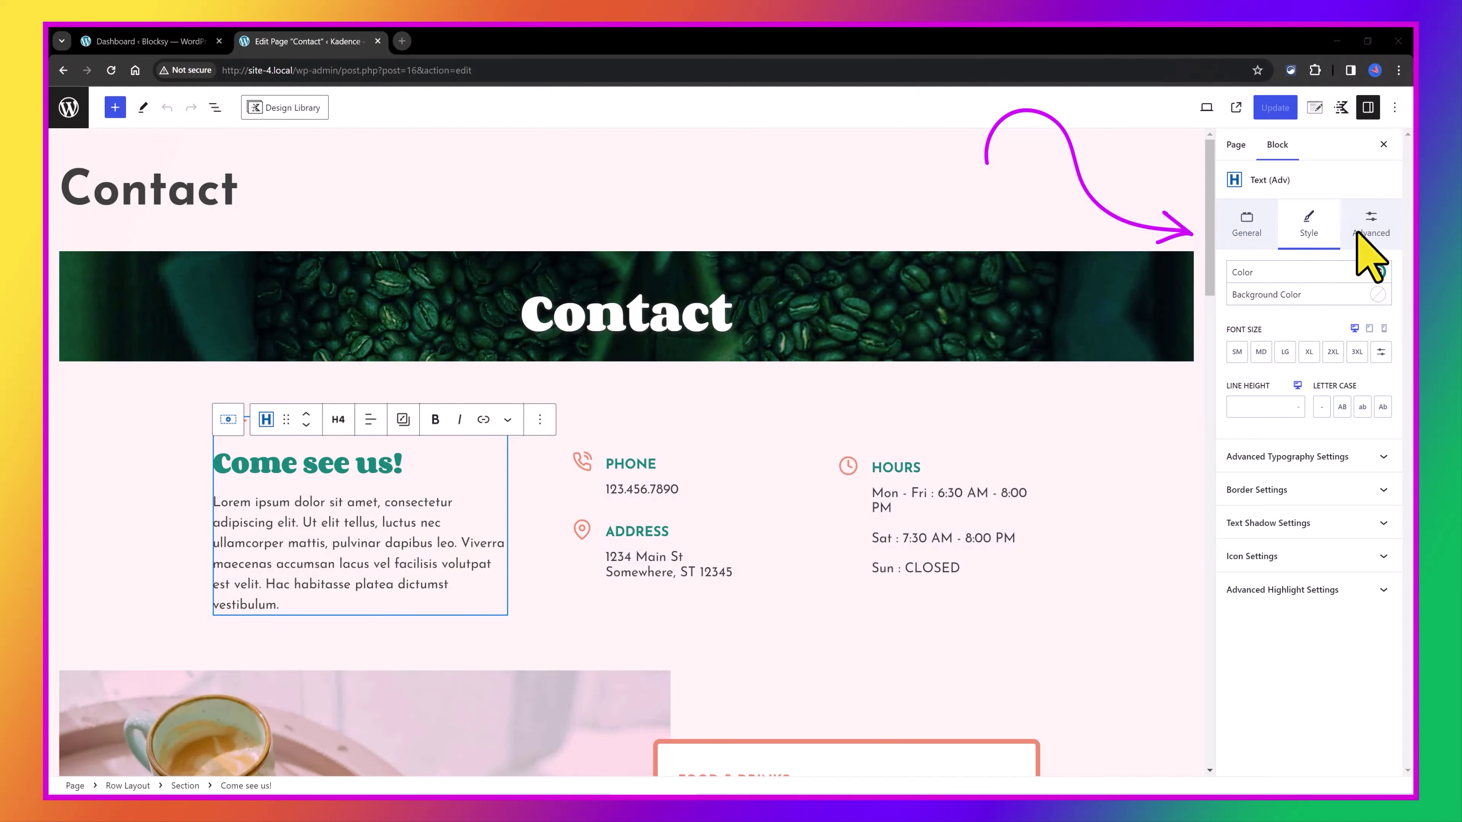
left_click_drag(1209, 279, 1207, 446)
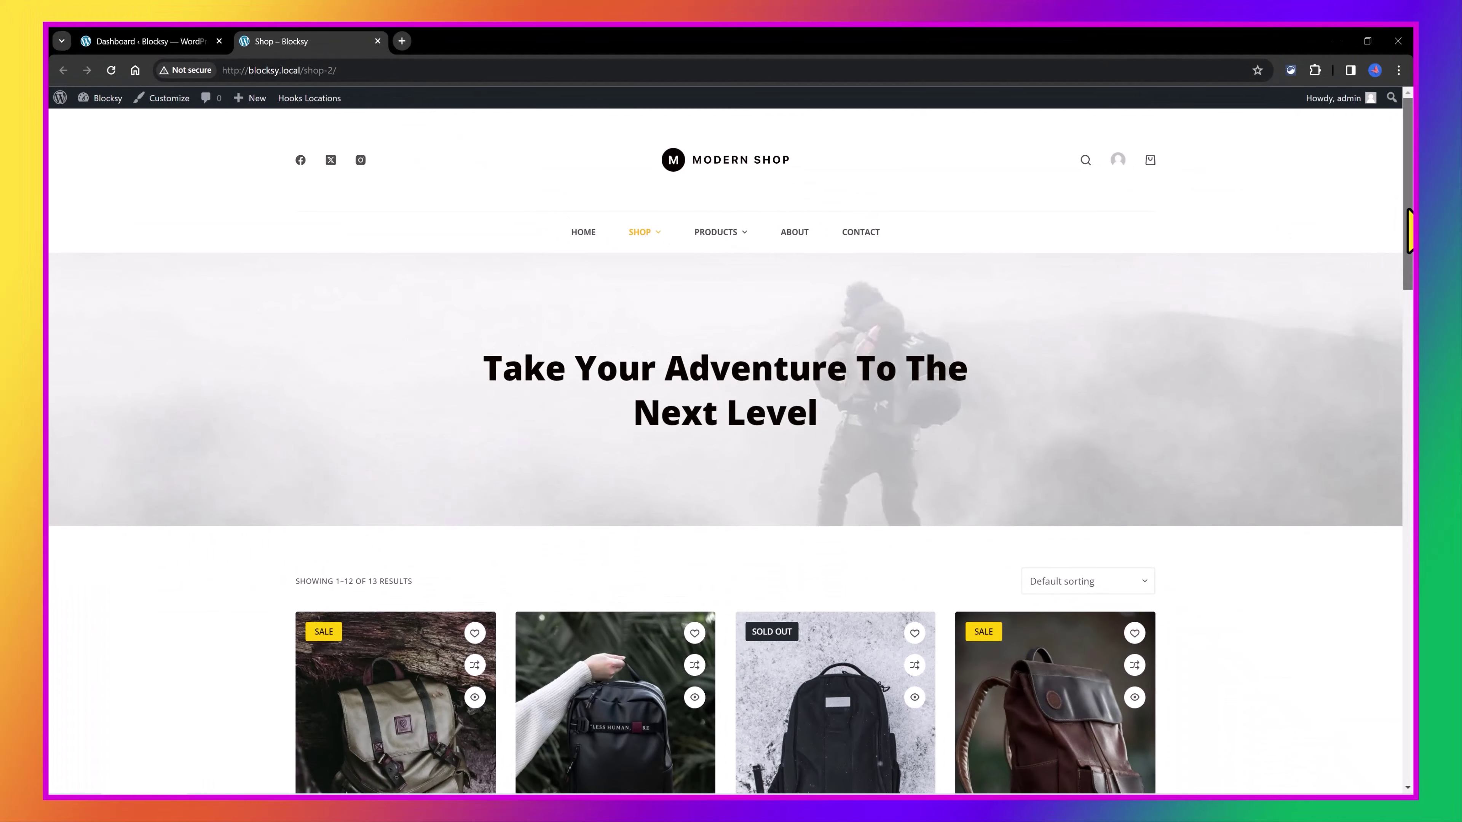
Wishlist, compare and quick-view the Donec ultrices tincidunt arcu non sodales backpack, then close the preview.
left_click_drag(1408, 230, 1408, 333)
left_click(694, 271)
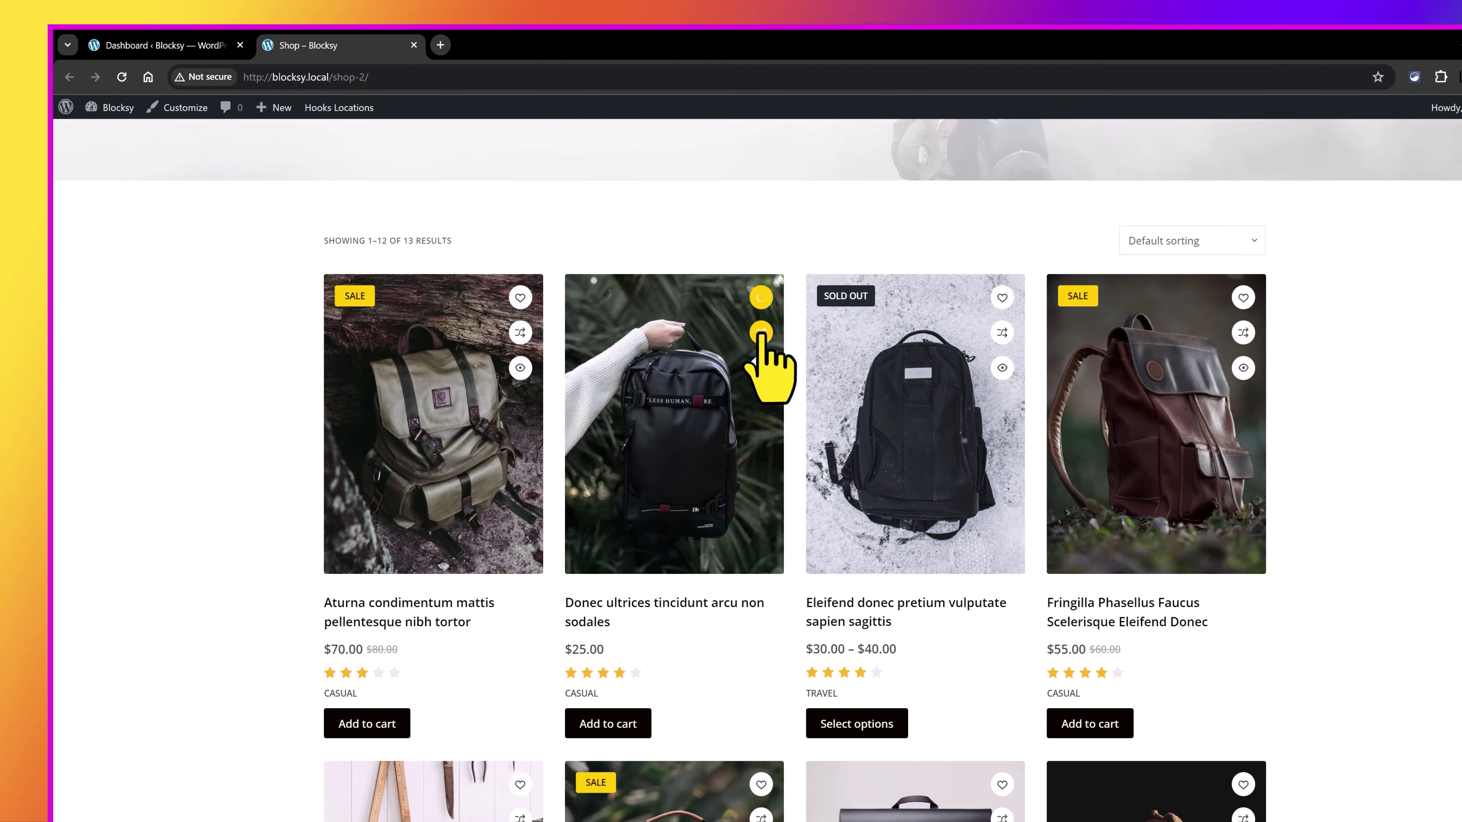
left_click(761, 332)
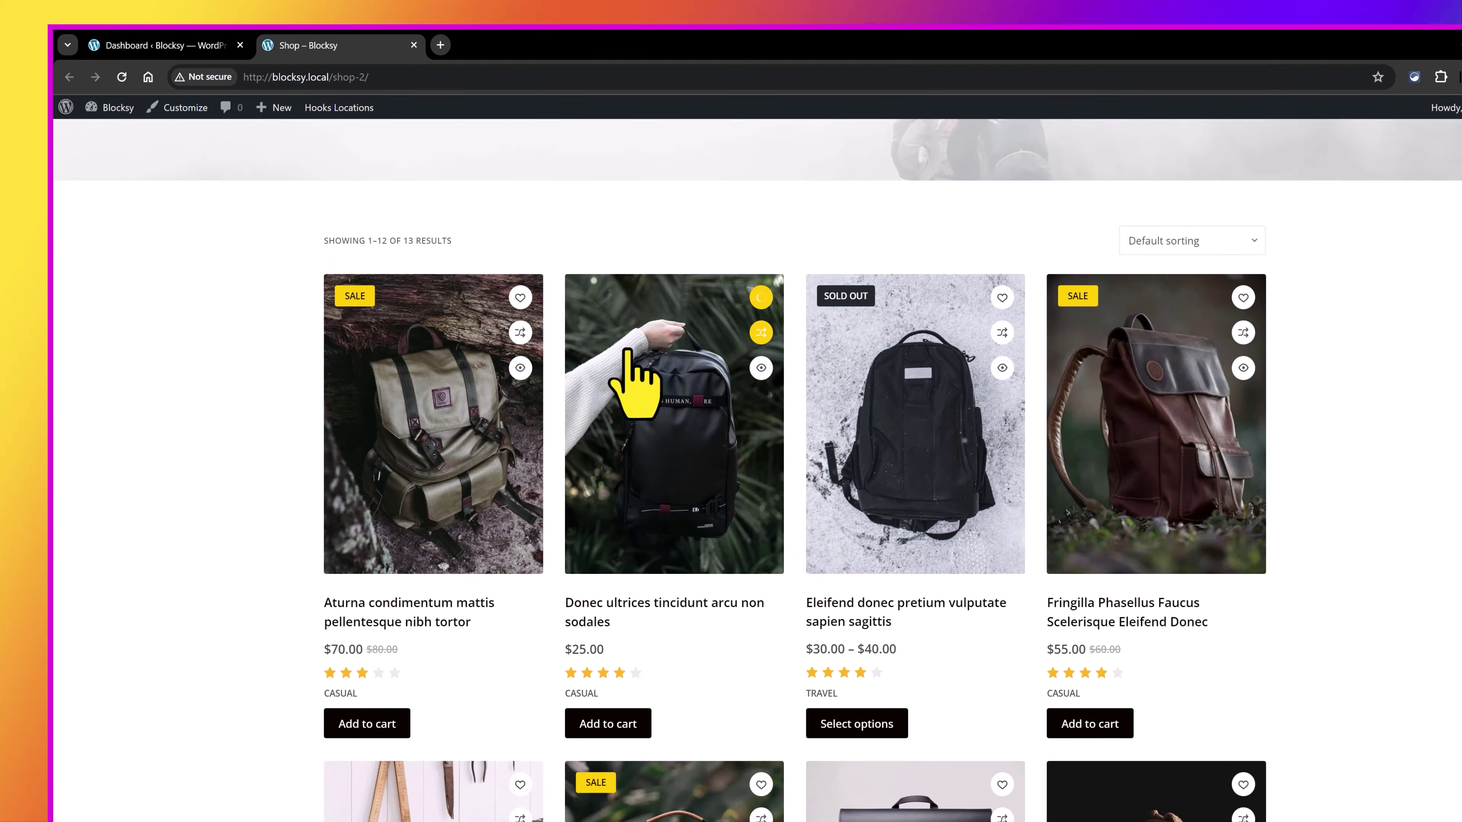
left_click(761, 368)
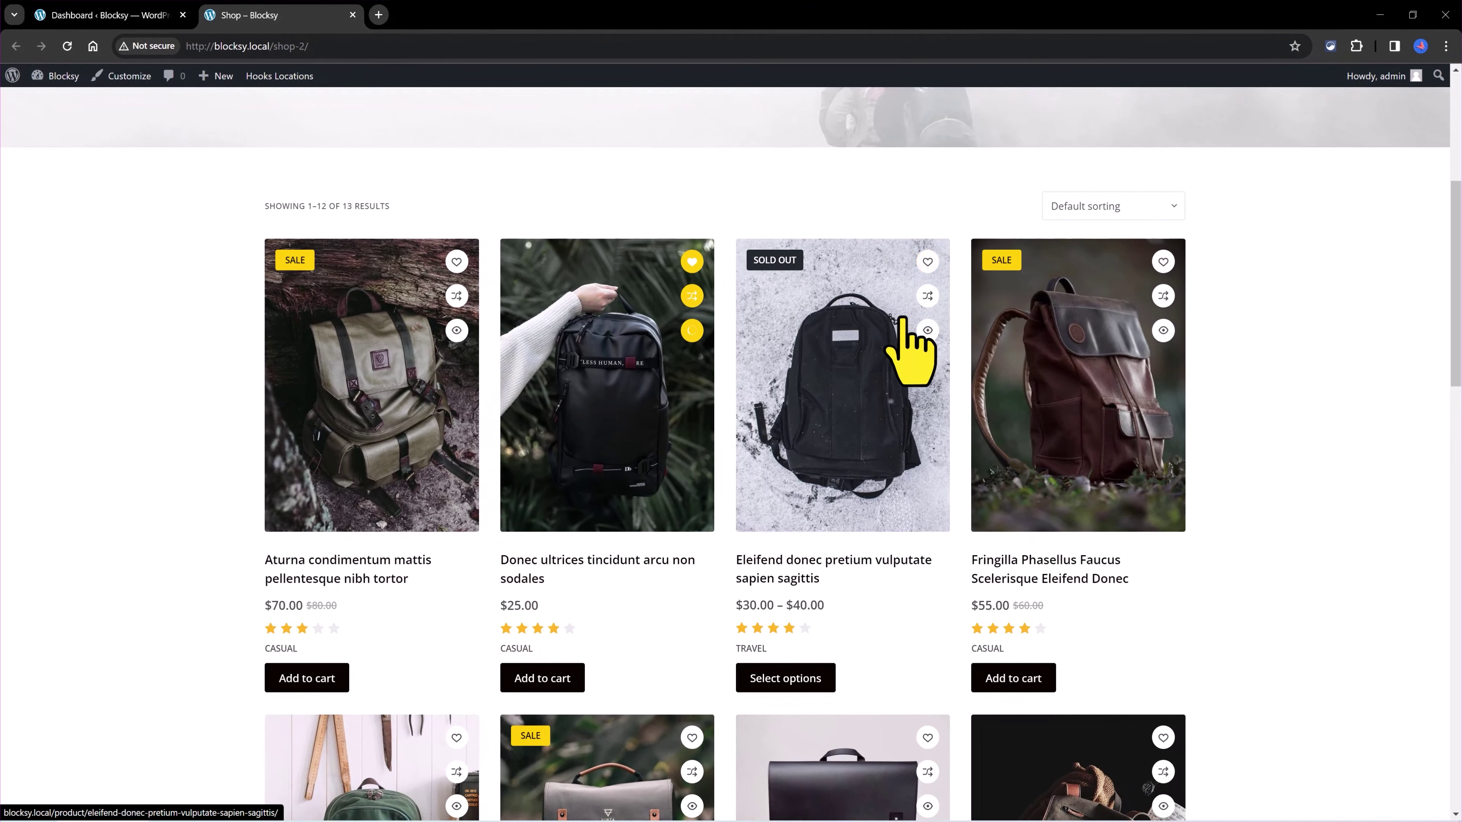
scroll(921, 346, "down", 5)
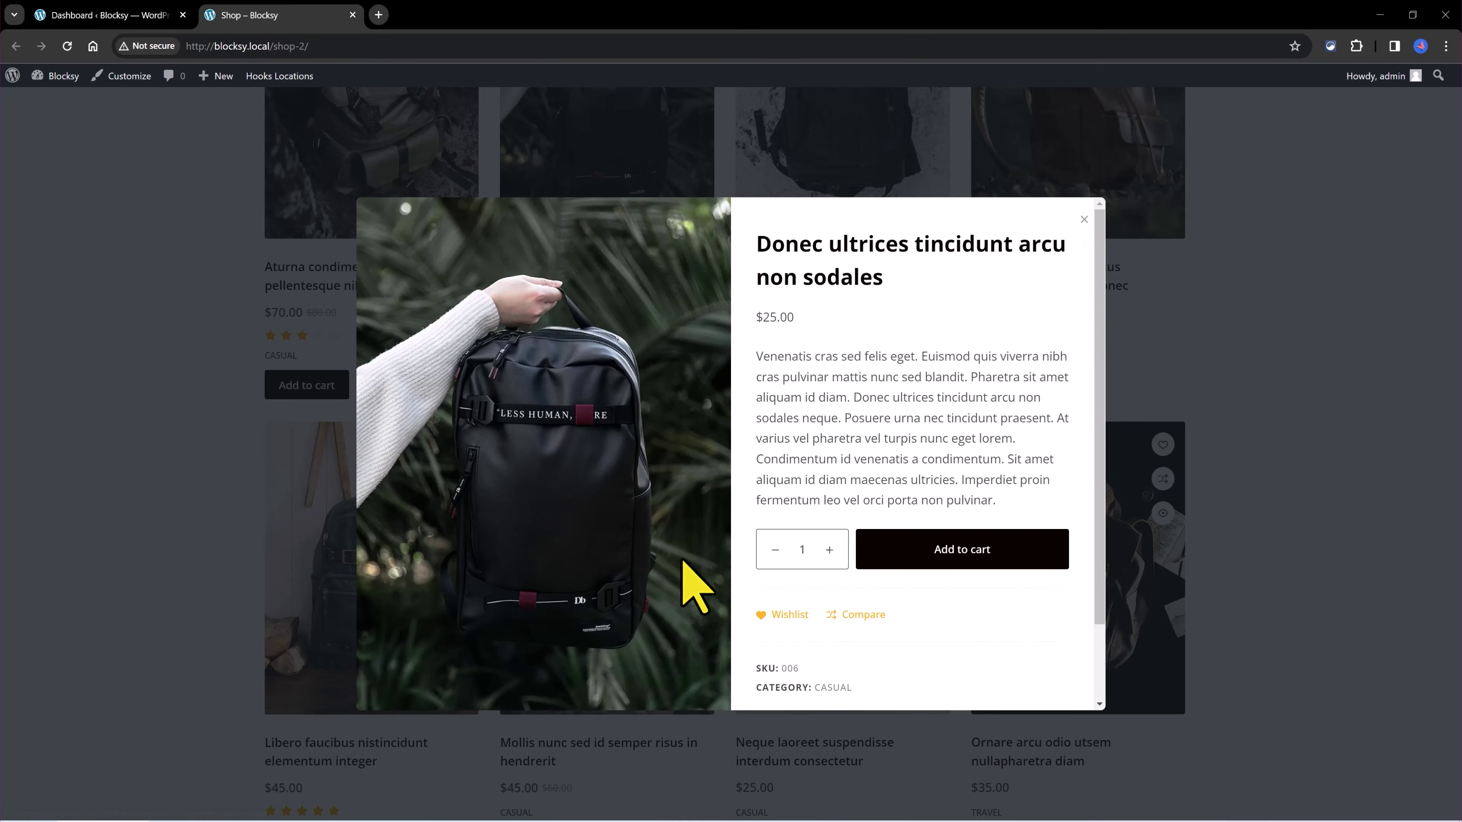
left_click(1084, 220)
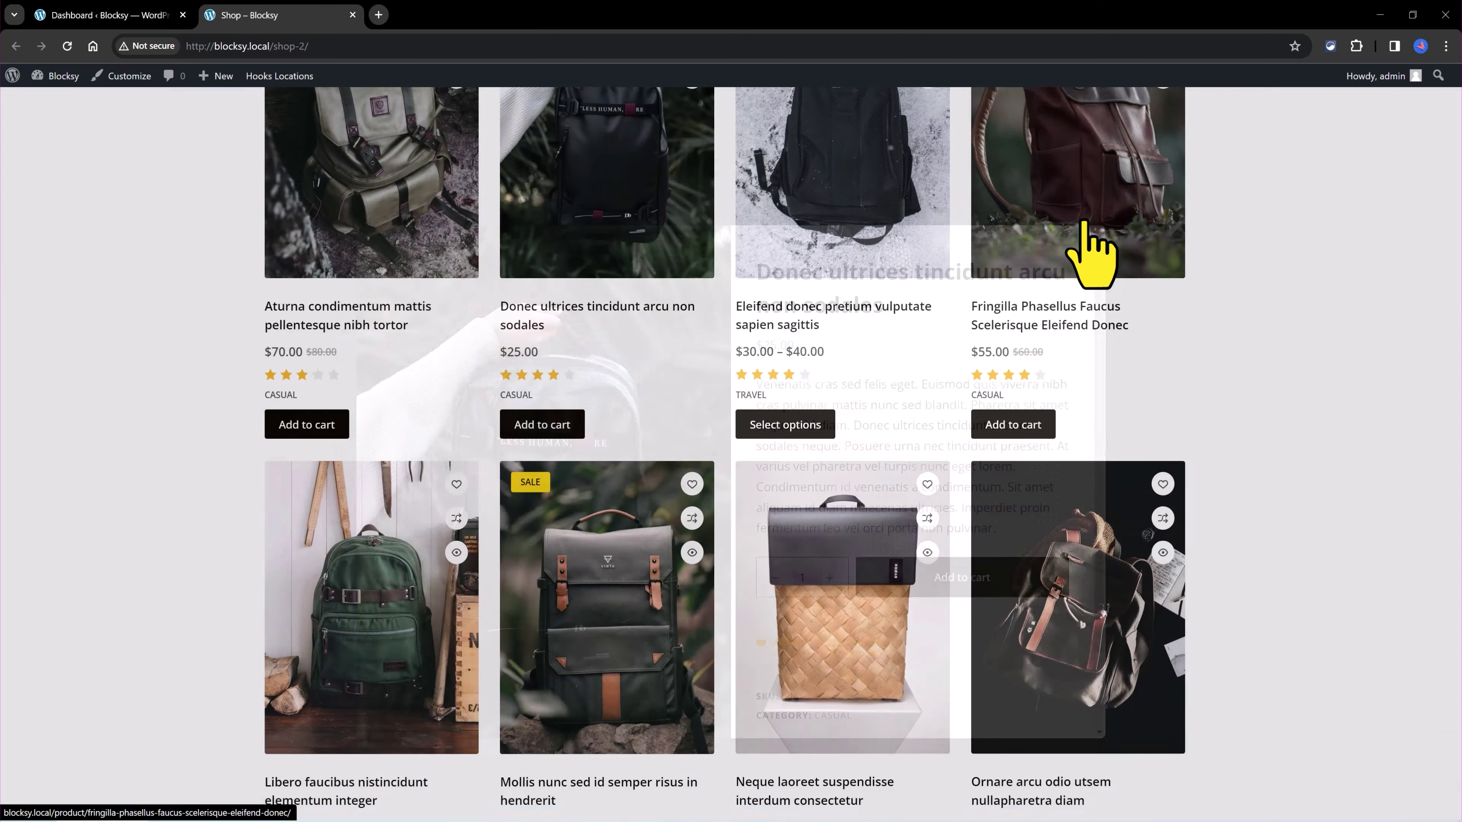
scroll(1038, 252, "up", 5)
scroll(742, 616, "down", 4)
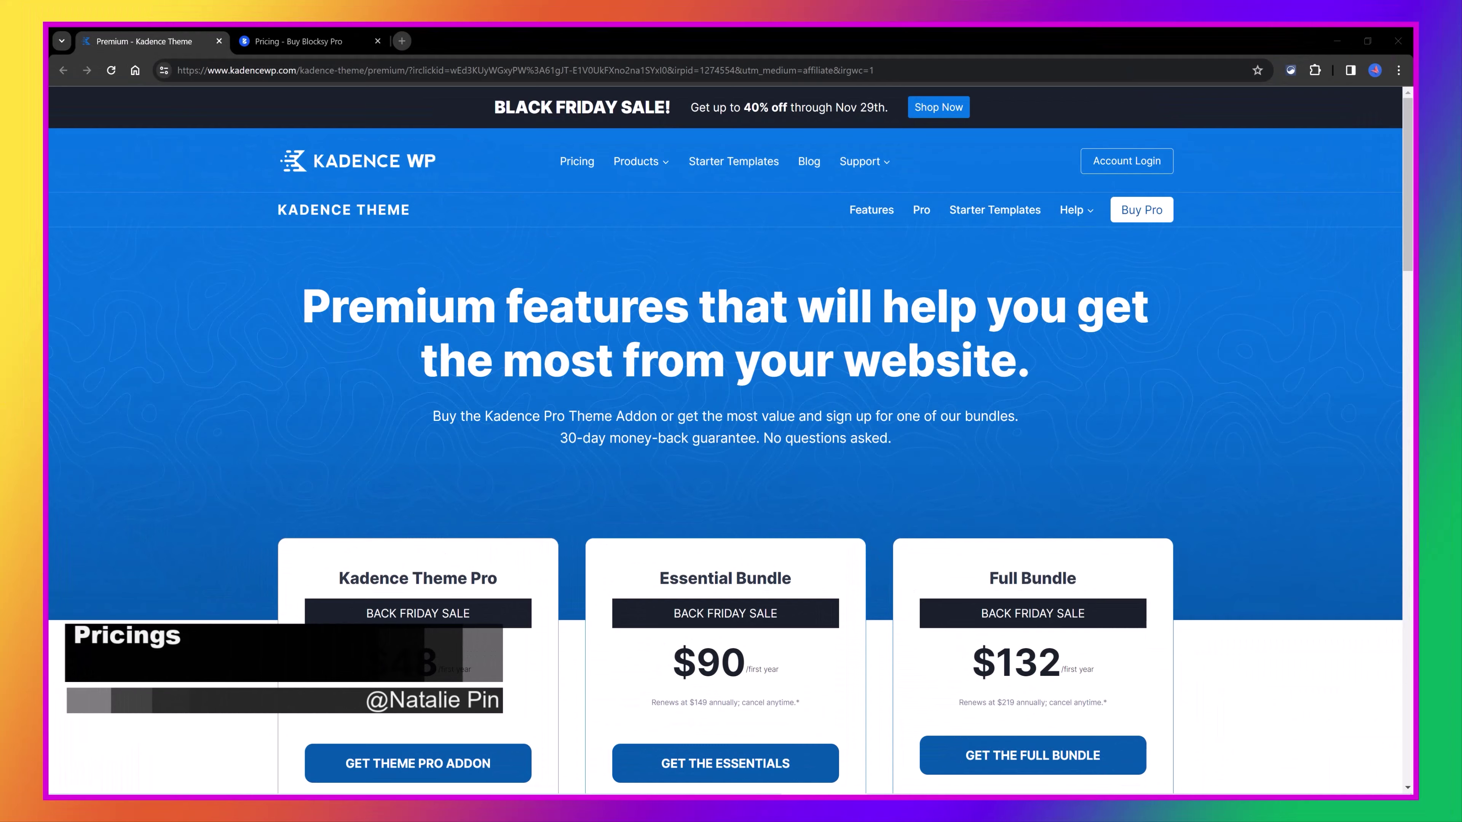
Compare Kadence's $48/$90/$132 plans with Blocksy Pro's $34.5/$49.5/$74.5 yearly pricing.
scroll(221, 377, "down", 3)
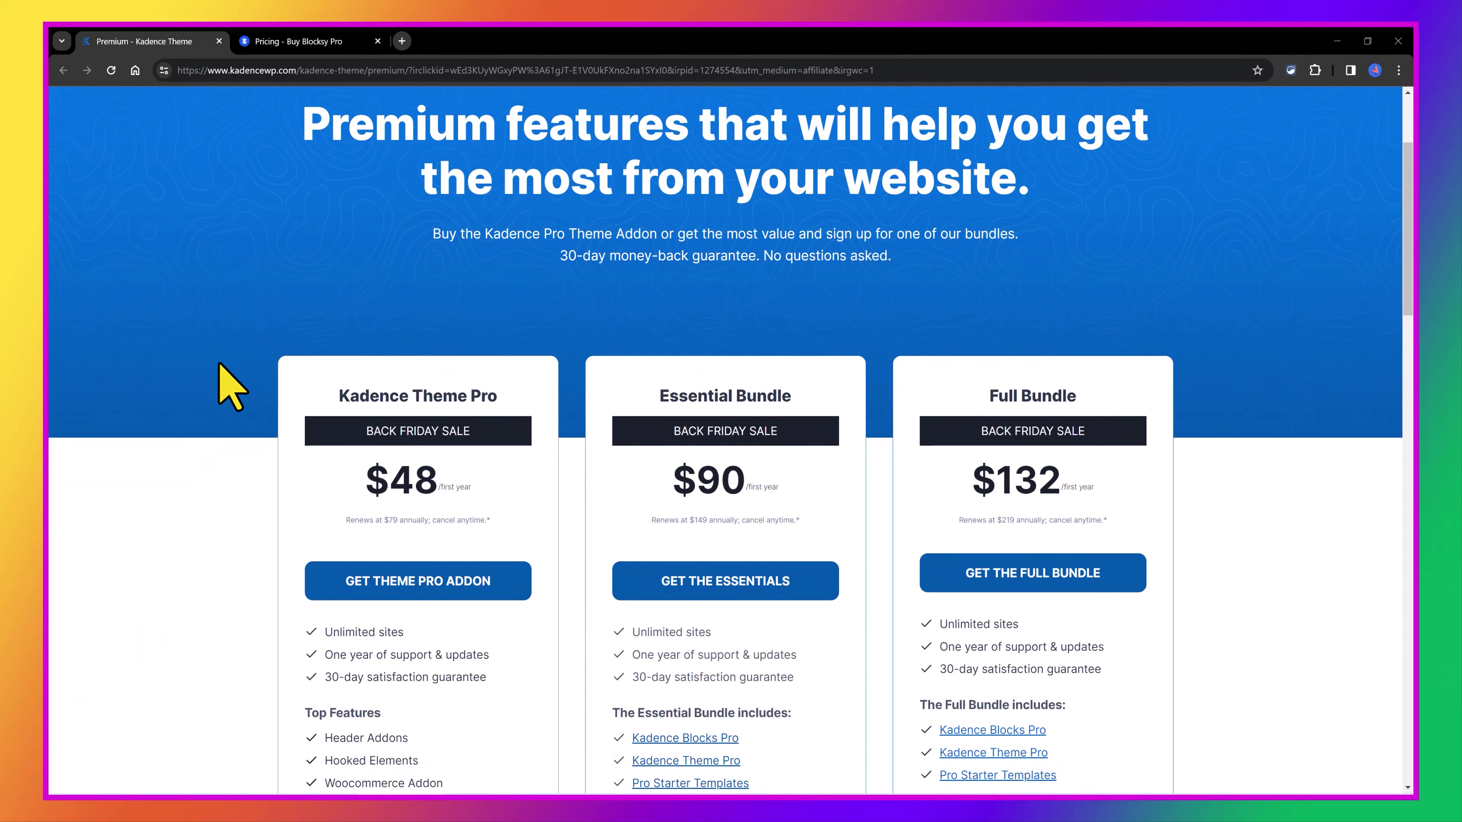
scroll(220, 365, "down", 3)
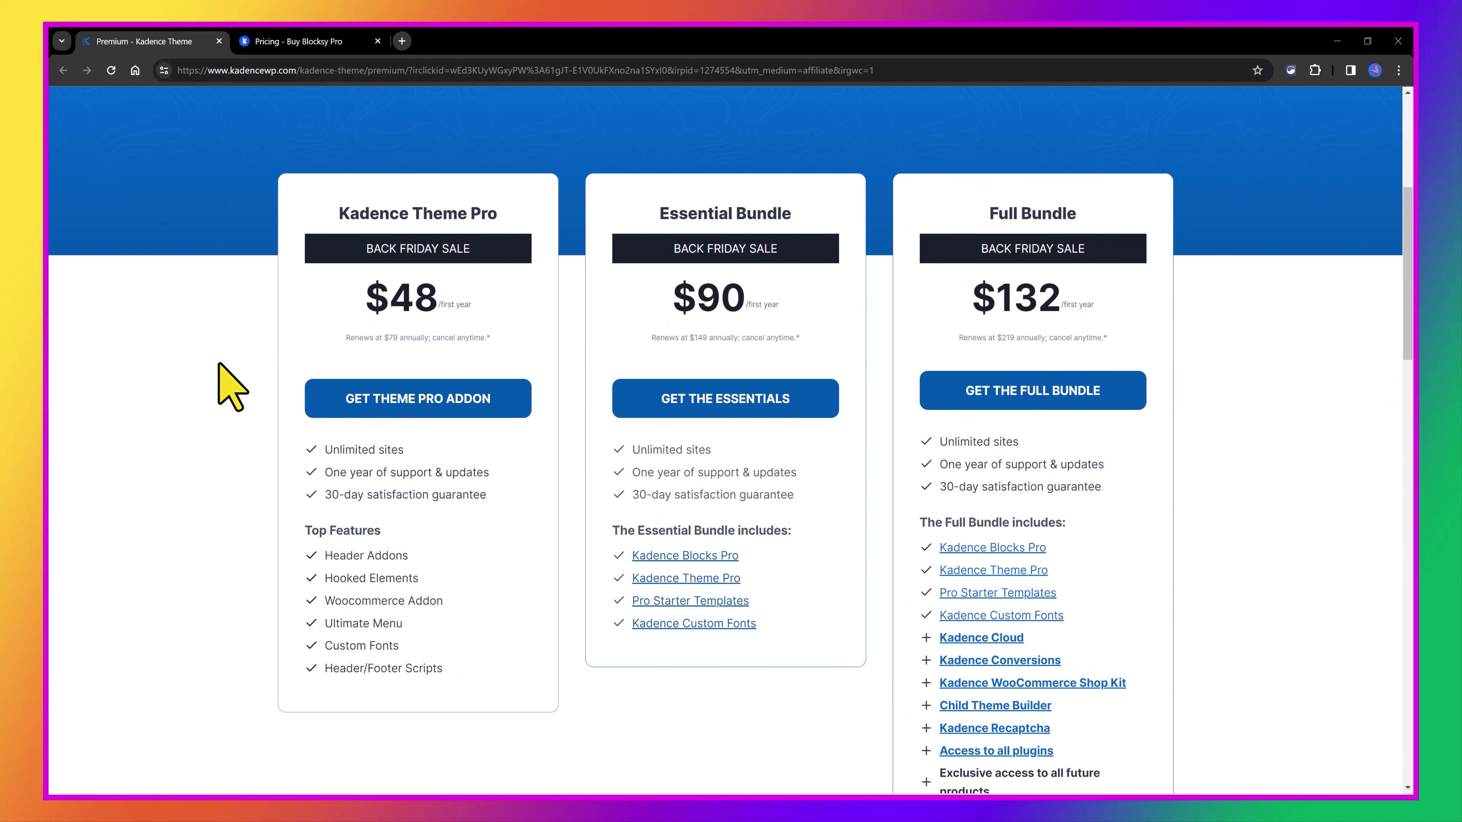
left_click(322, 42)
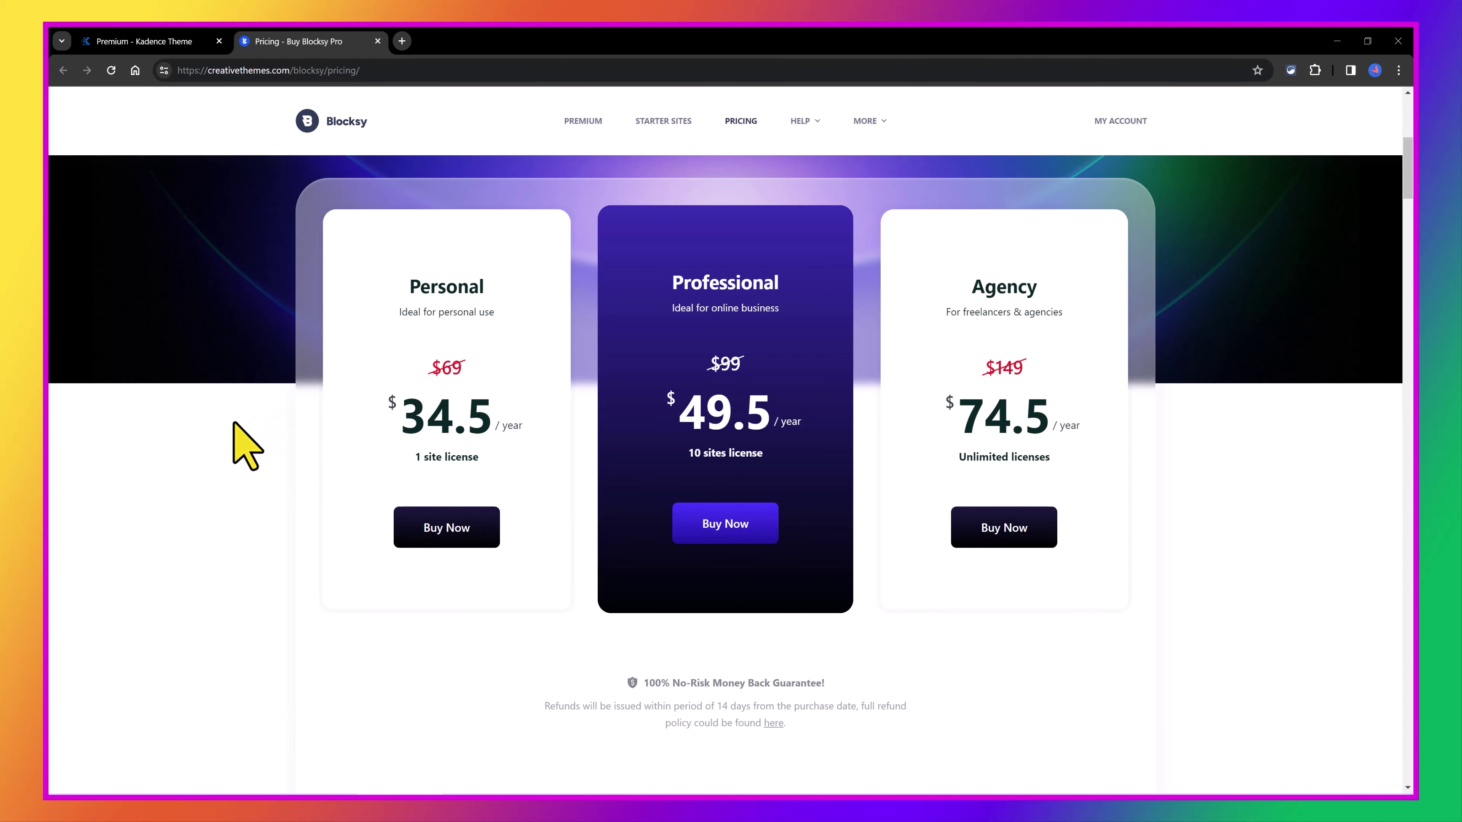
scroll(247, 446, "down", 1)
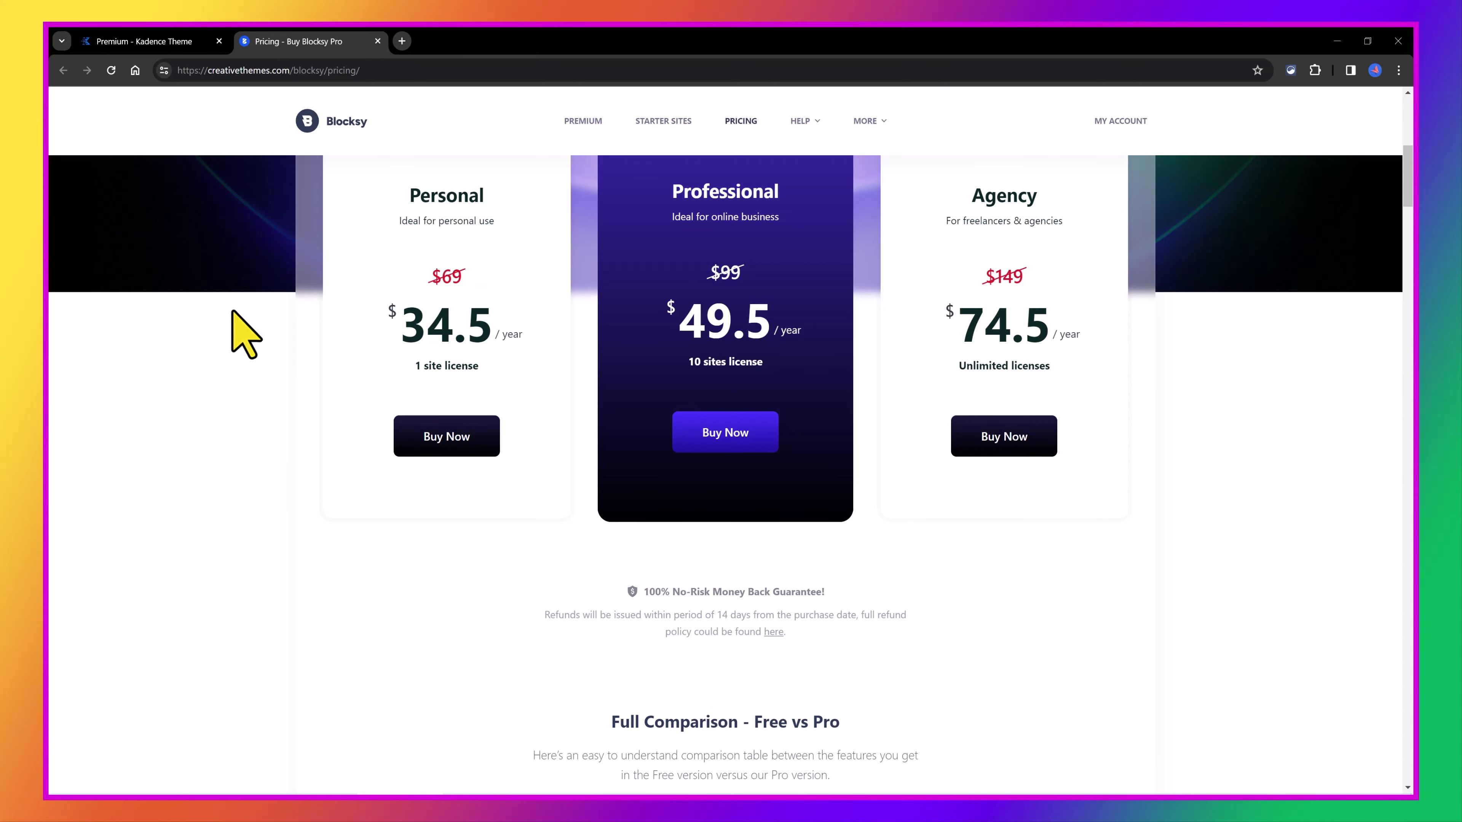
key("ctrl+shift+Tab")
scroll(233, 463, "down", 2)
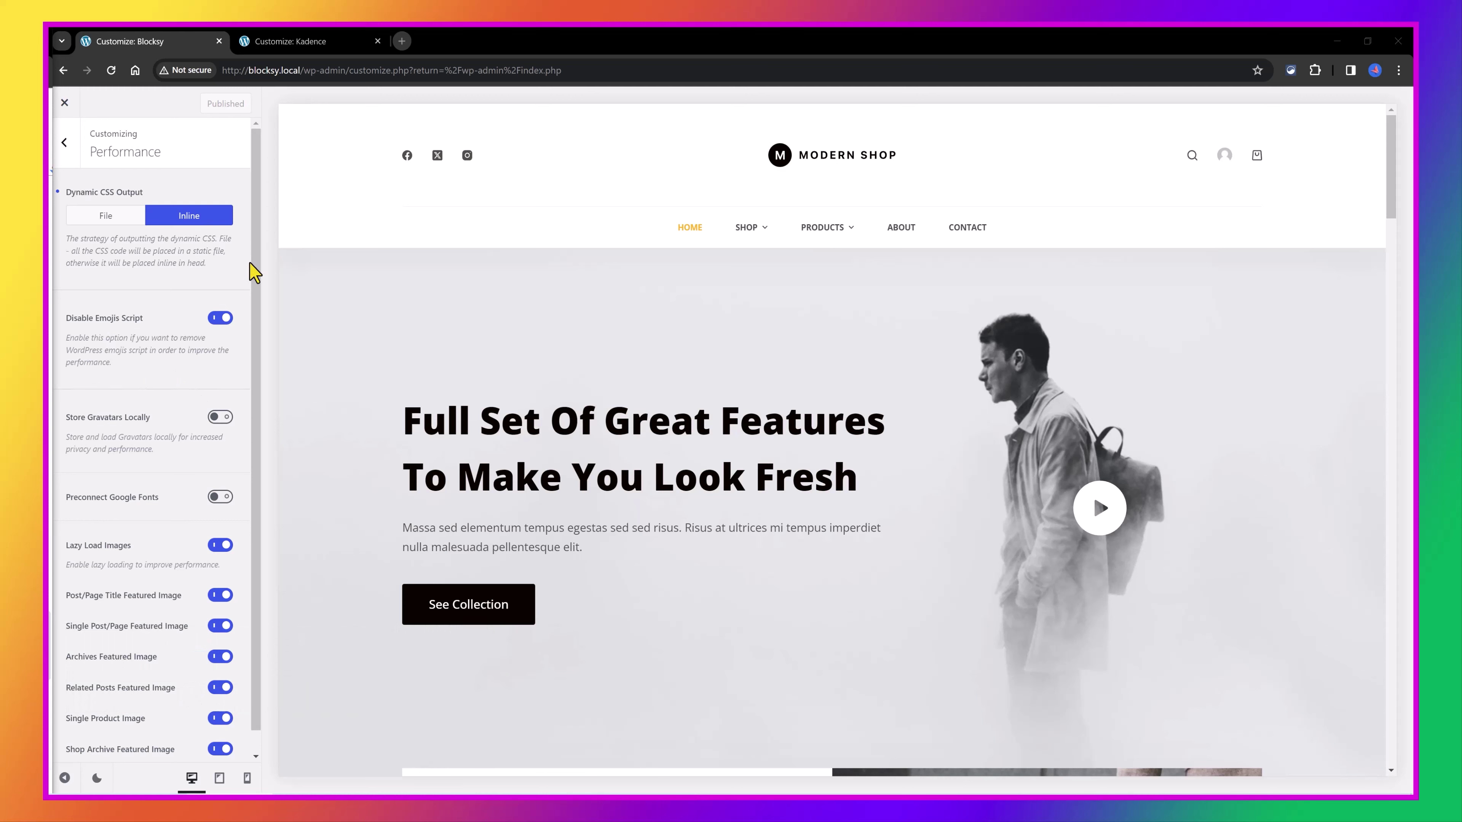
Read the inline dynamic CSS description in Blocksy's Performance panel.
left_click_drag(250, 266, 250, 248)
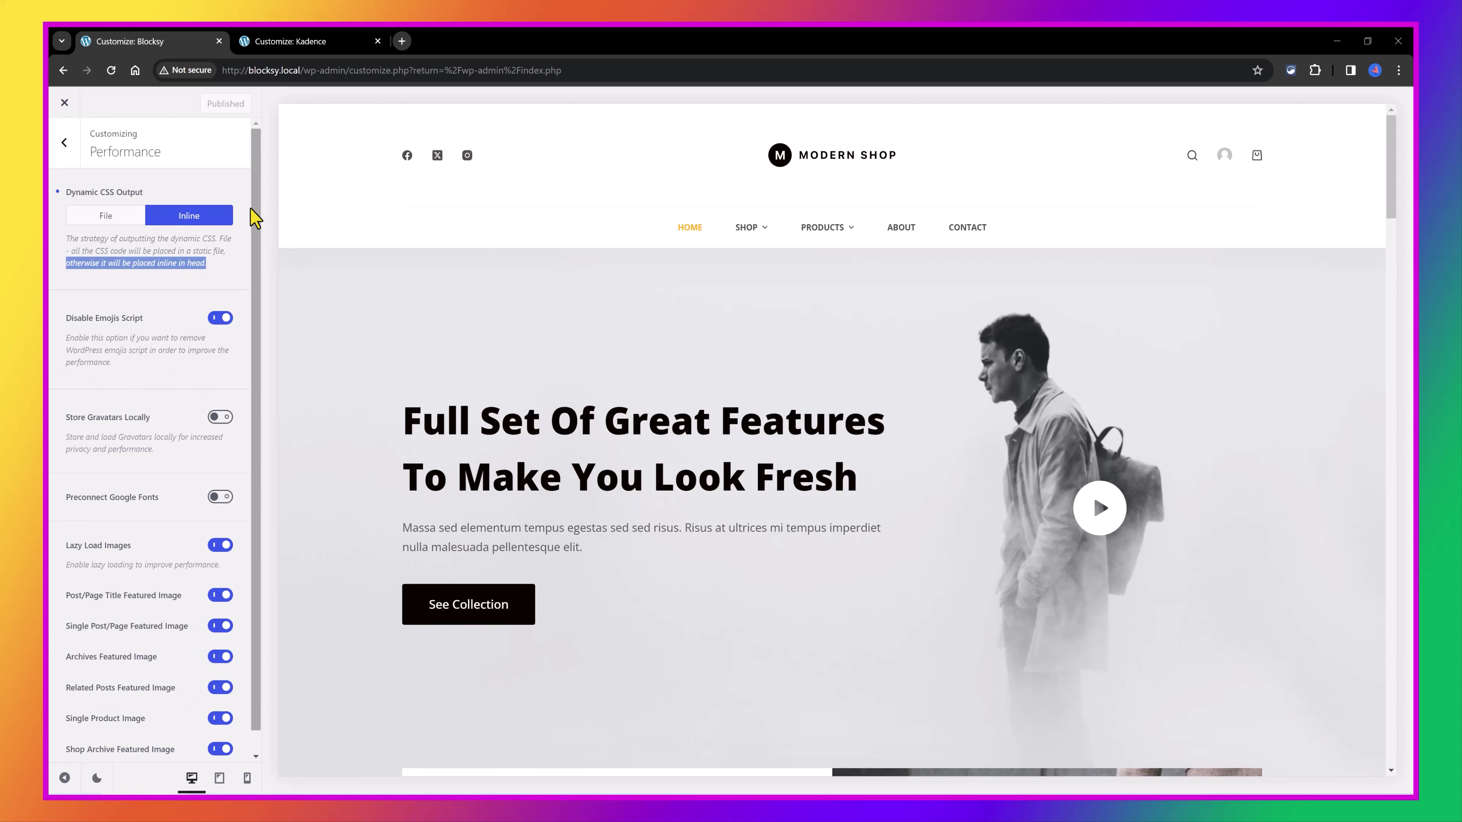
left_click(187, 180)
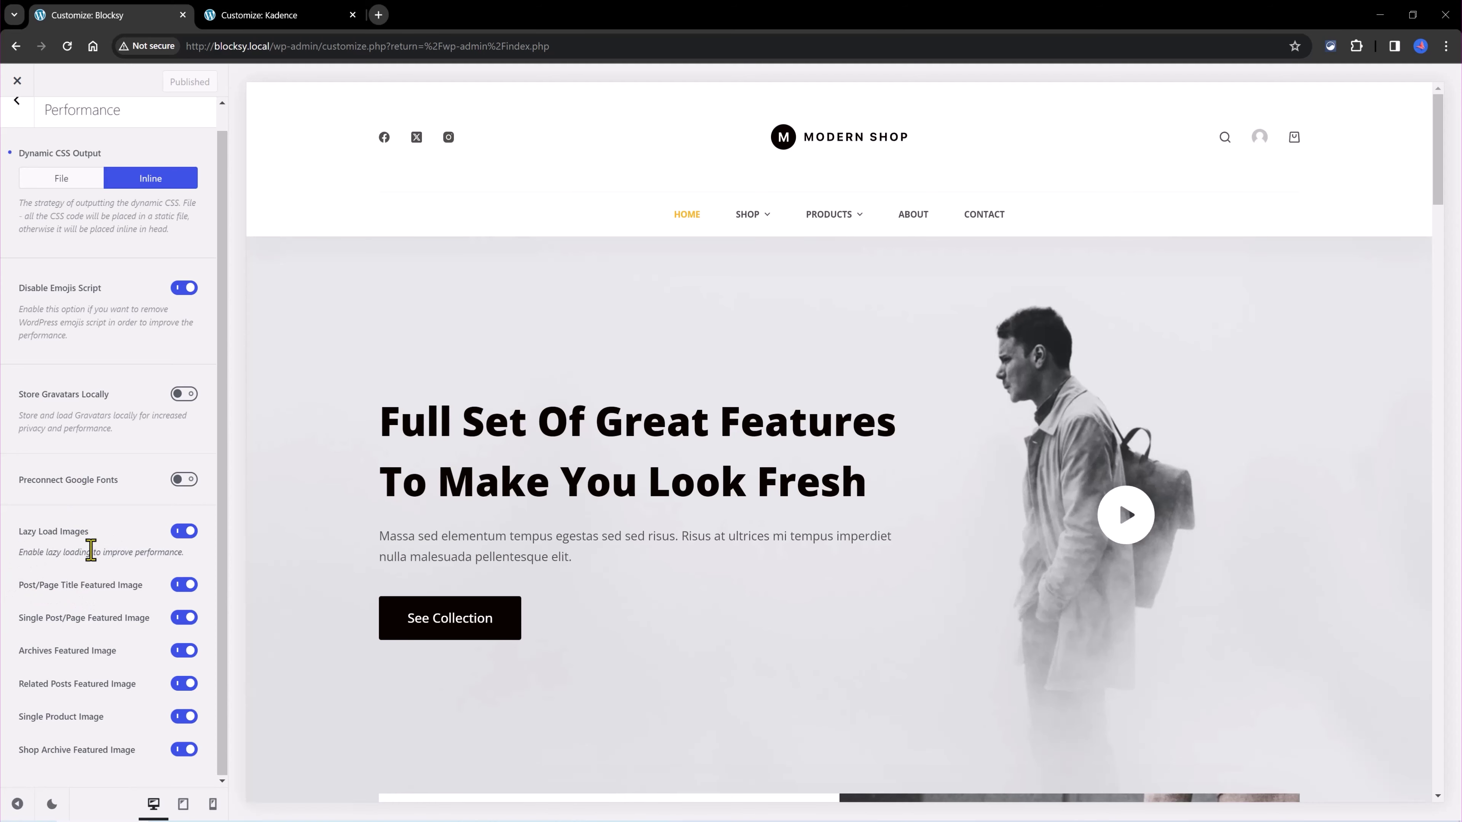
Switch to the Kadence tab with Ctrl+Tab and open Performance from its General panel.
key("ctrl+Tab")
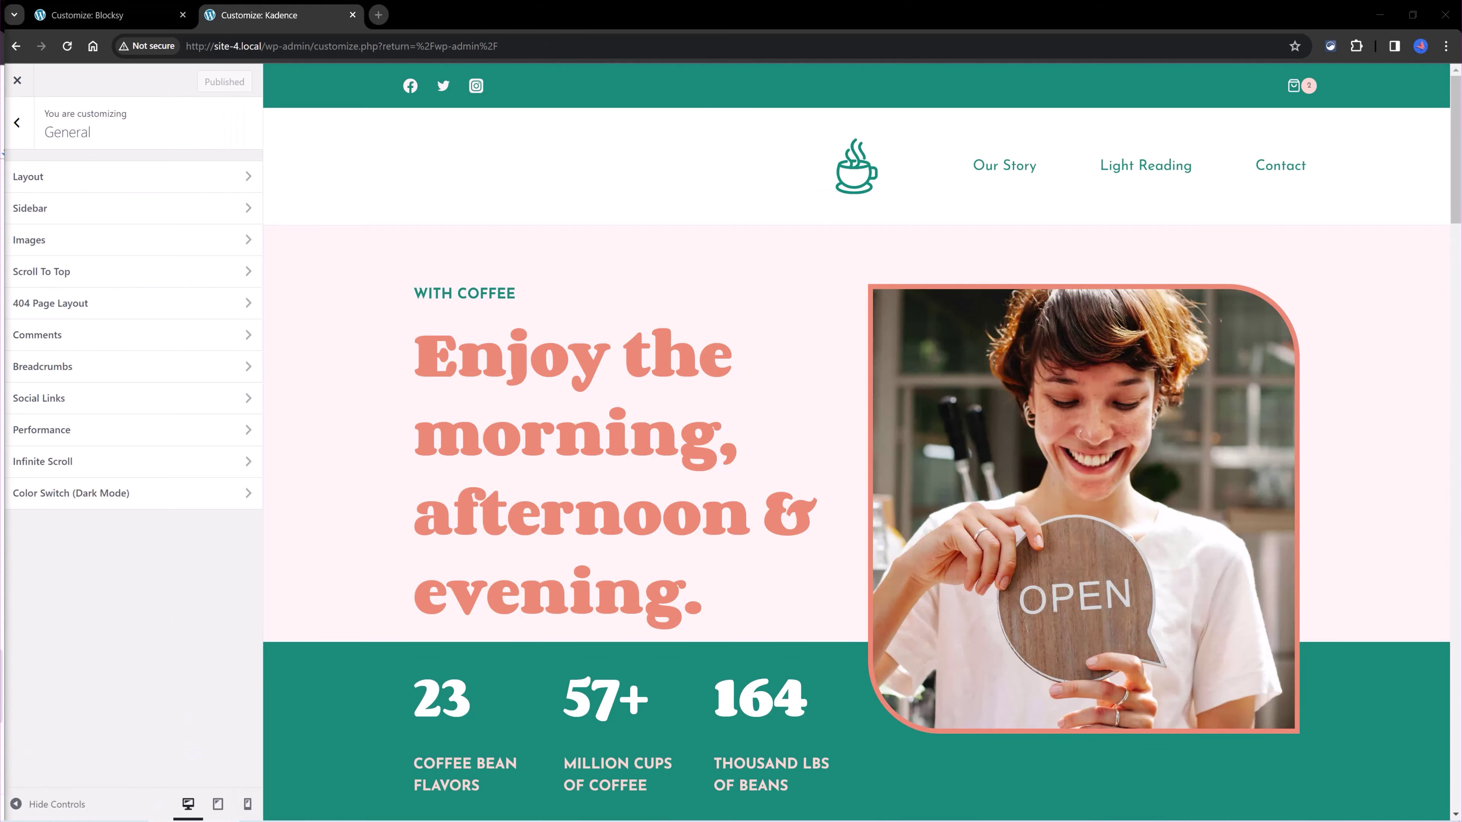
left_click(41, 429)
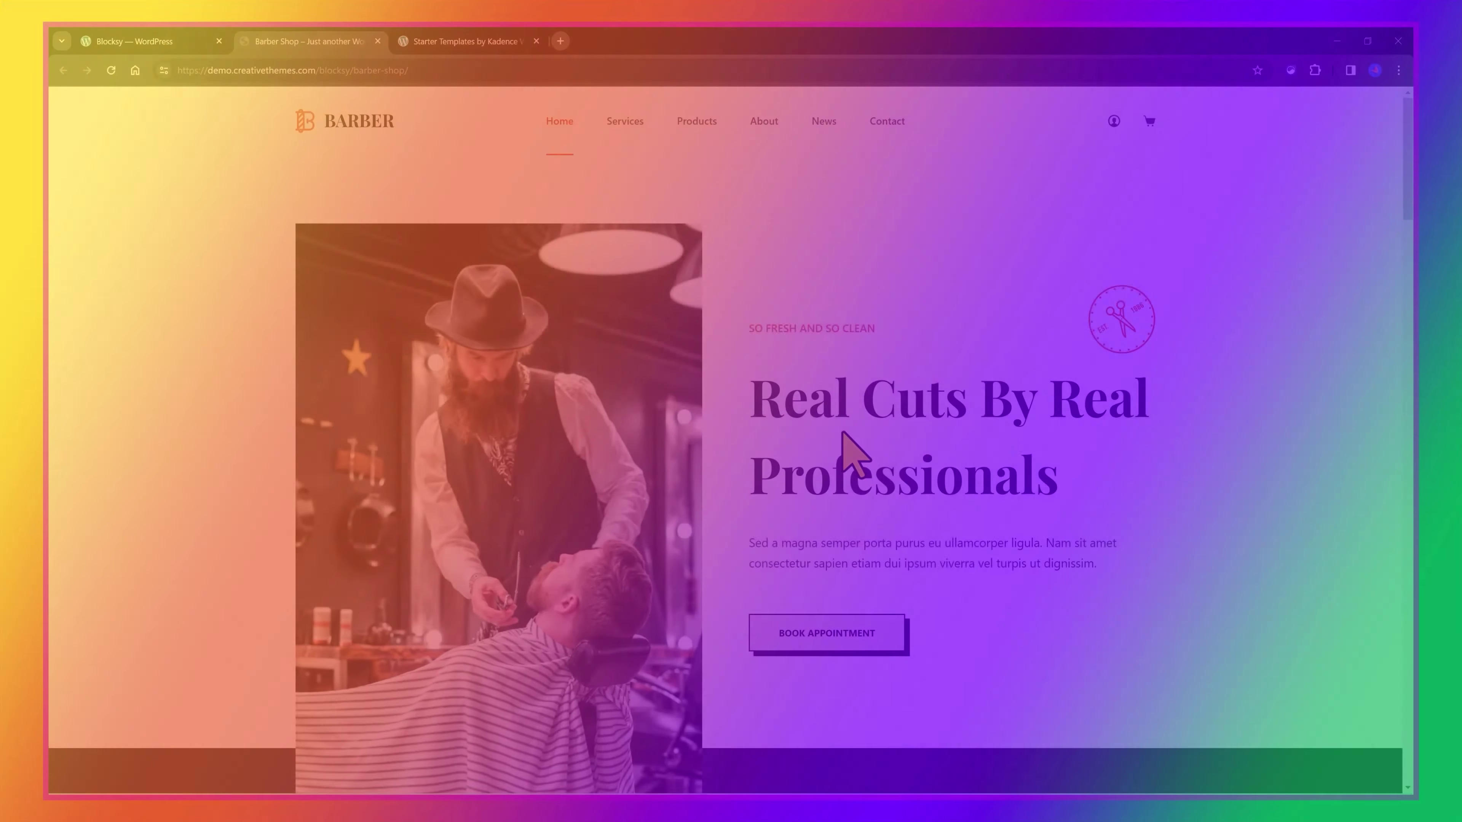
Scroll through the open demo preview, then go back to the Blocksy starter-site list.
scroll(842, 461, "down", 5)
scroll(833, 447, "down", 4)
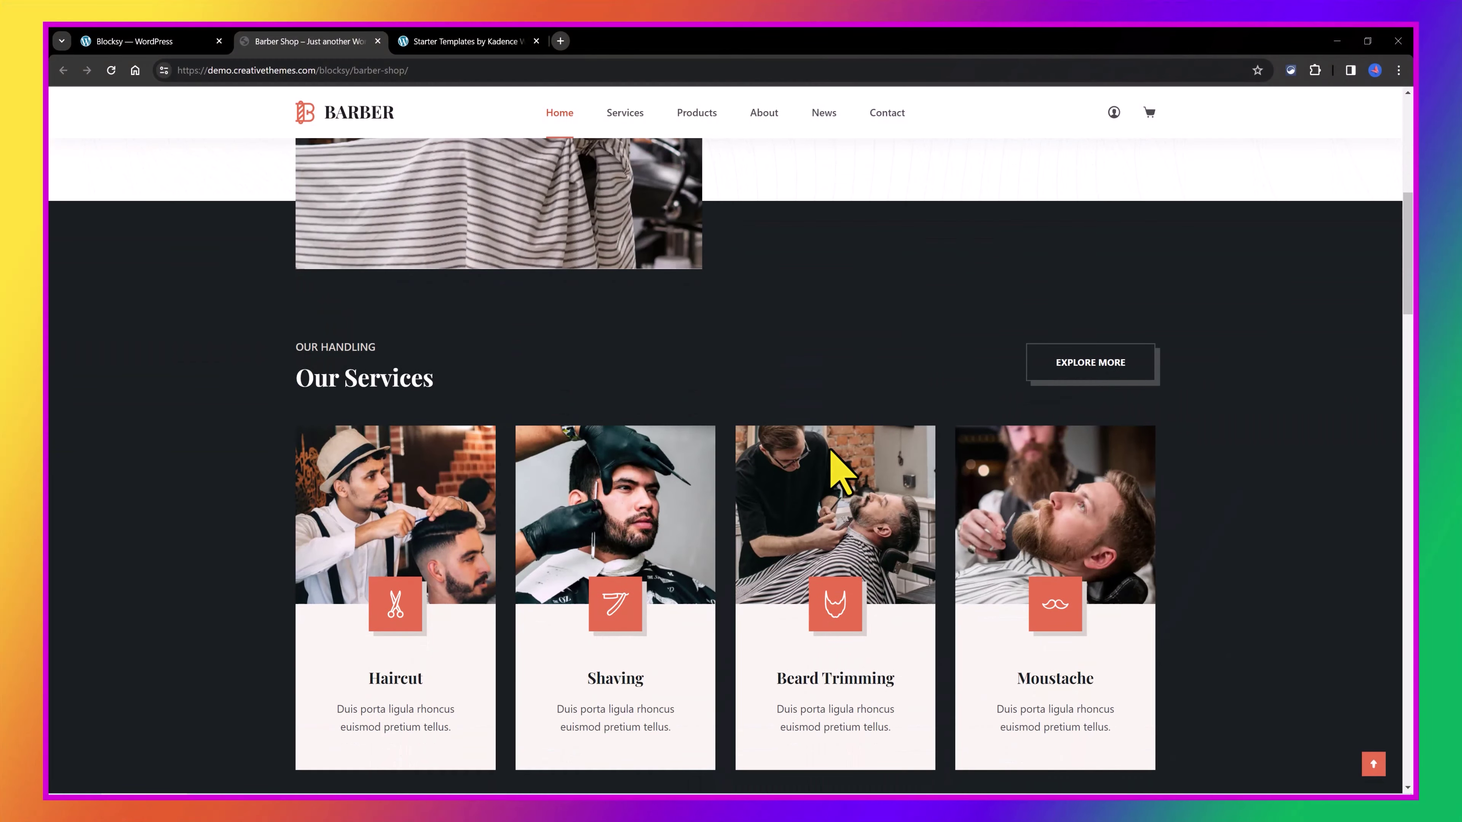
scroll(831, 451, "down", 4)
scroll(831, 455, "down", 3)
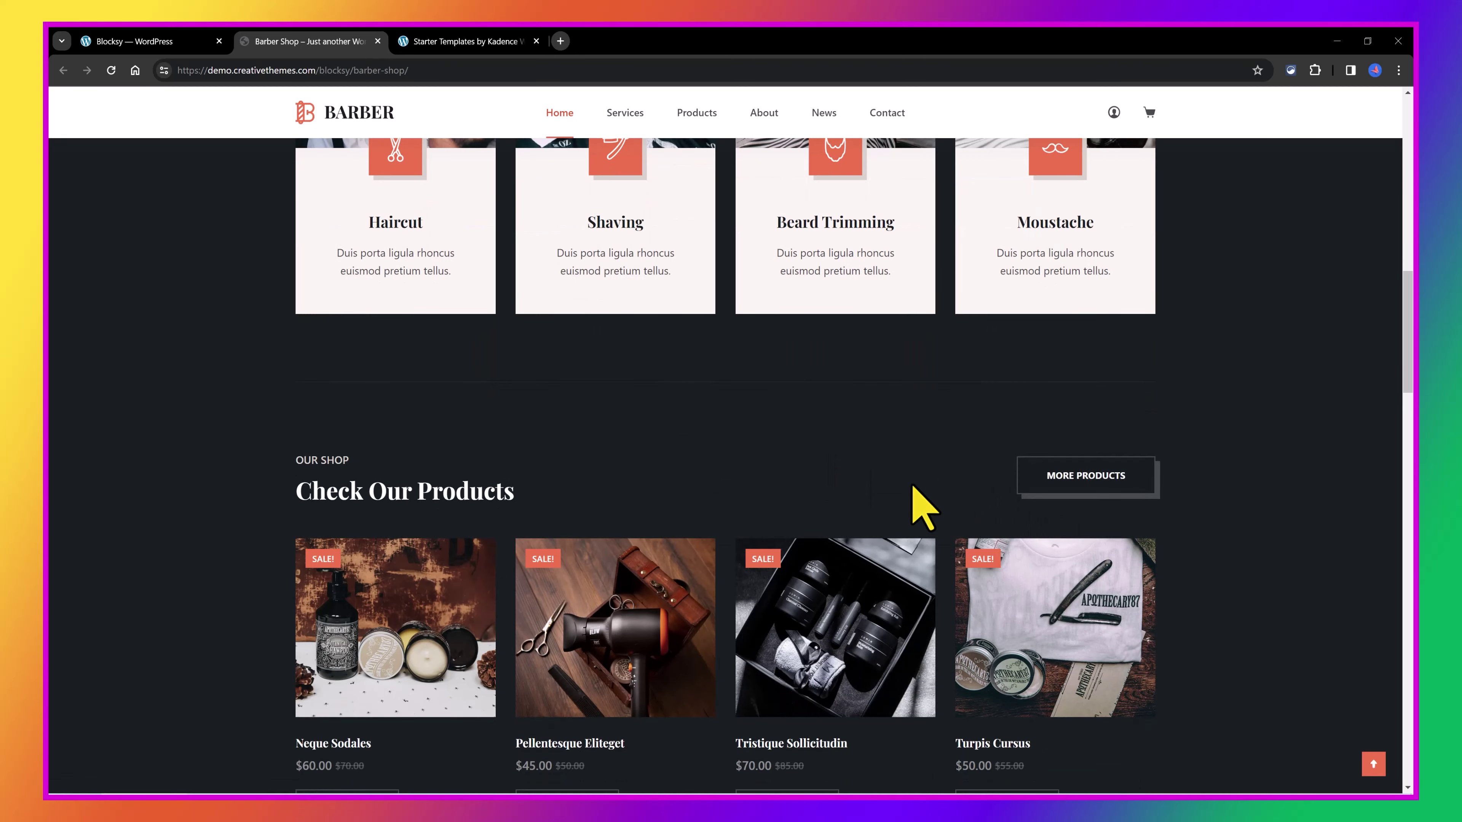
scroll(912, 506, "down", 3)
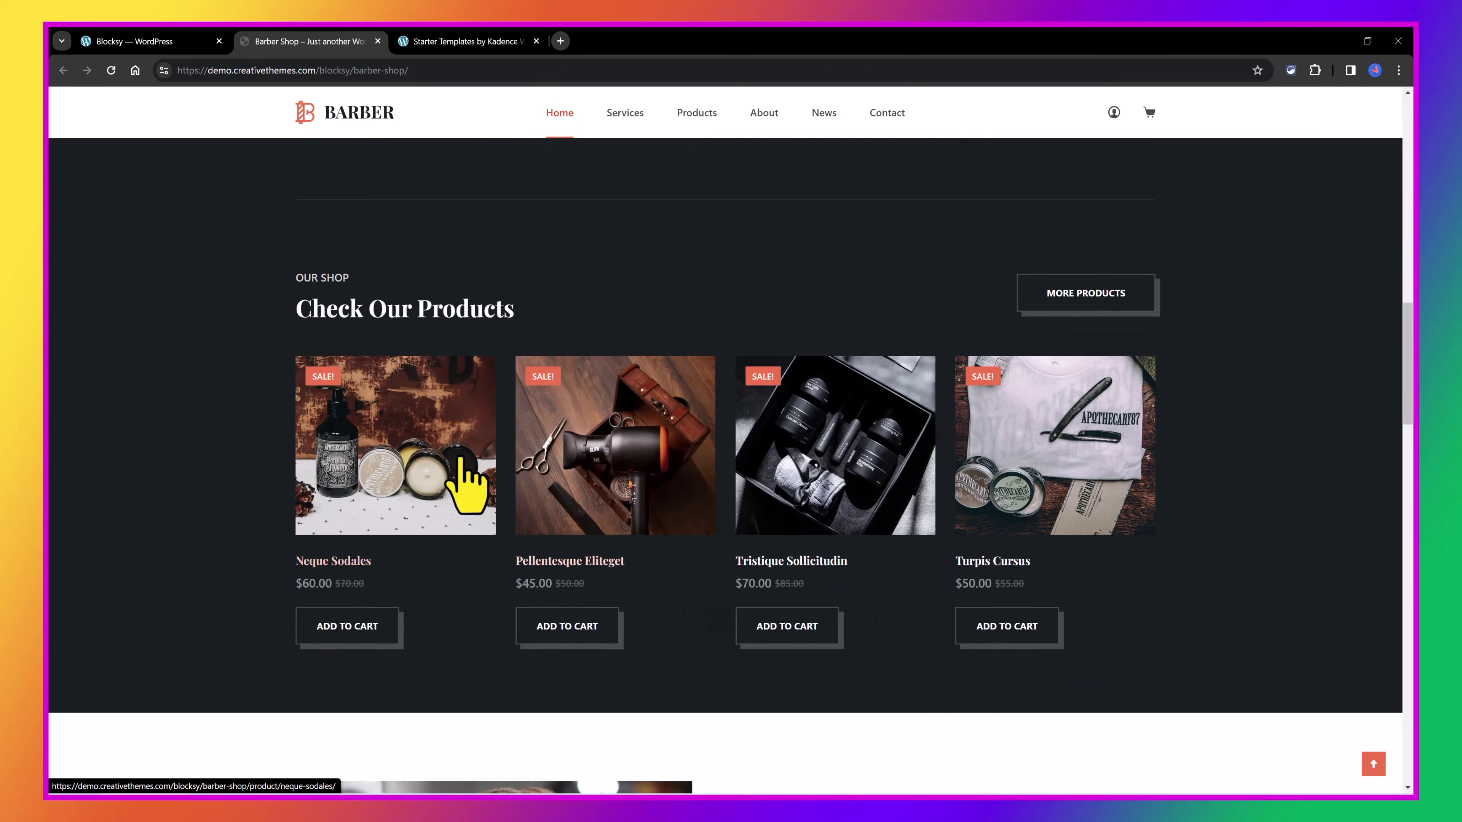
scroll(447, 466, "up", 9)
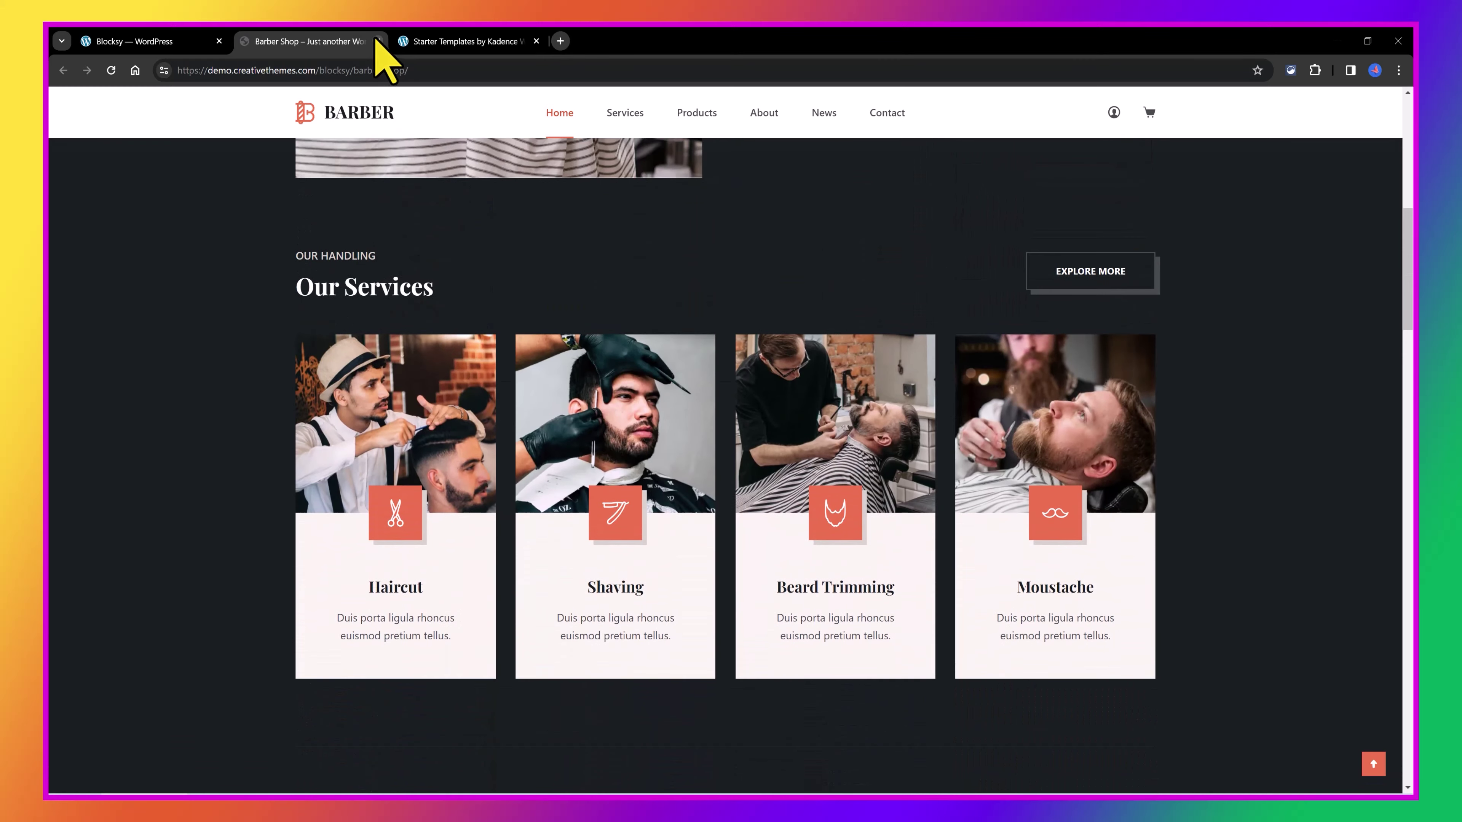
left_click(170, 41)
Preview the Catering demo site live, scrolling through it, then return to the demo list.
mouse_move(1018, 260)
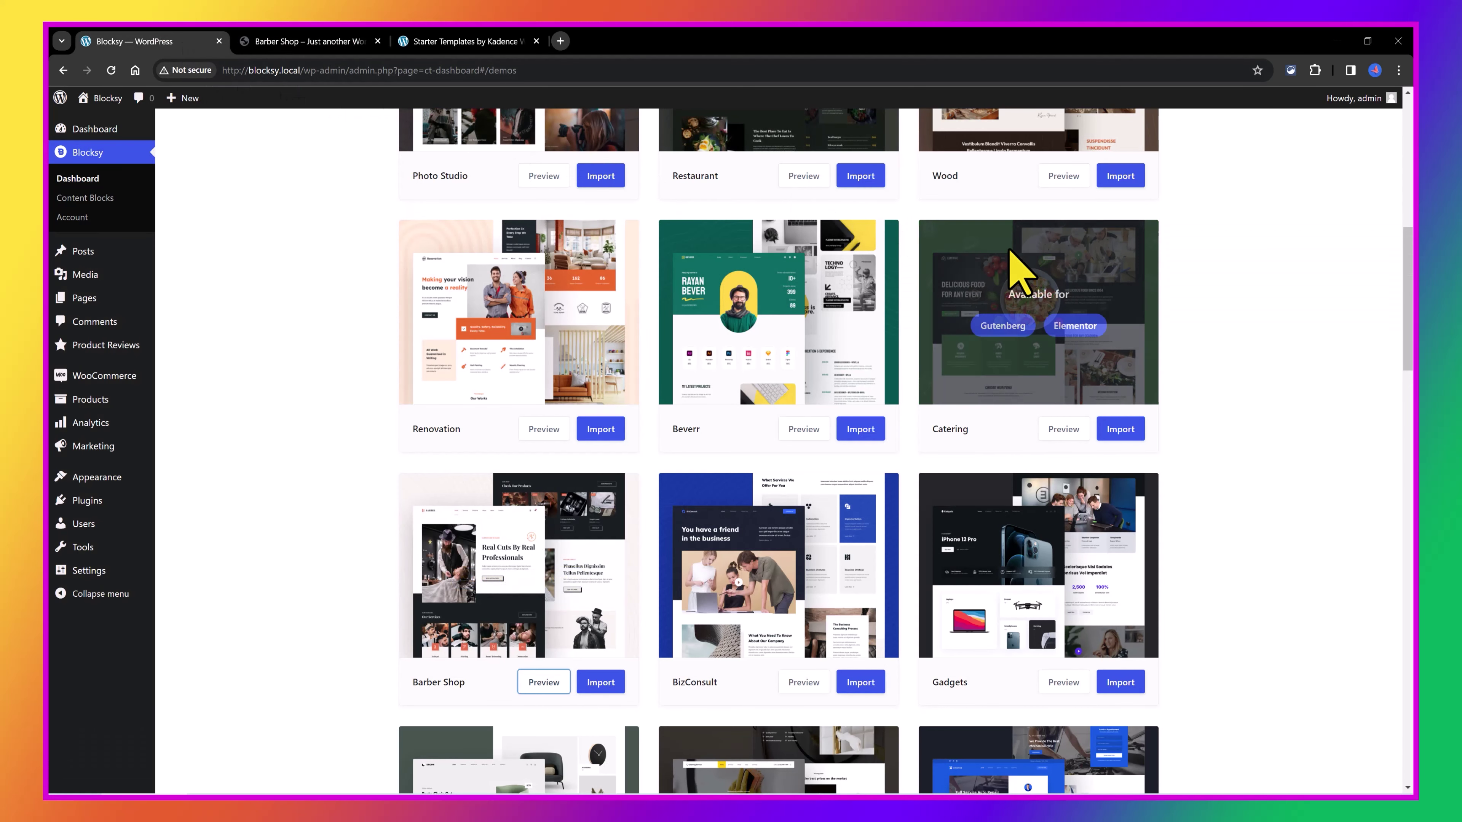
left_click(1063, 429)
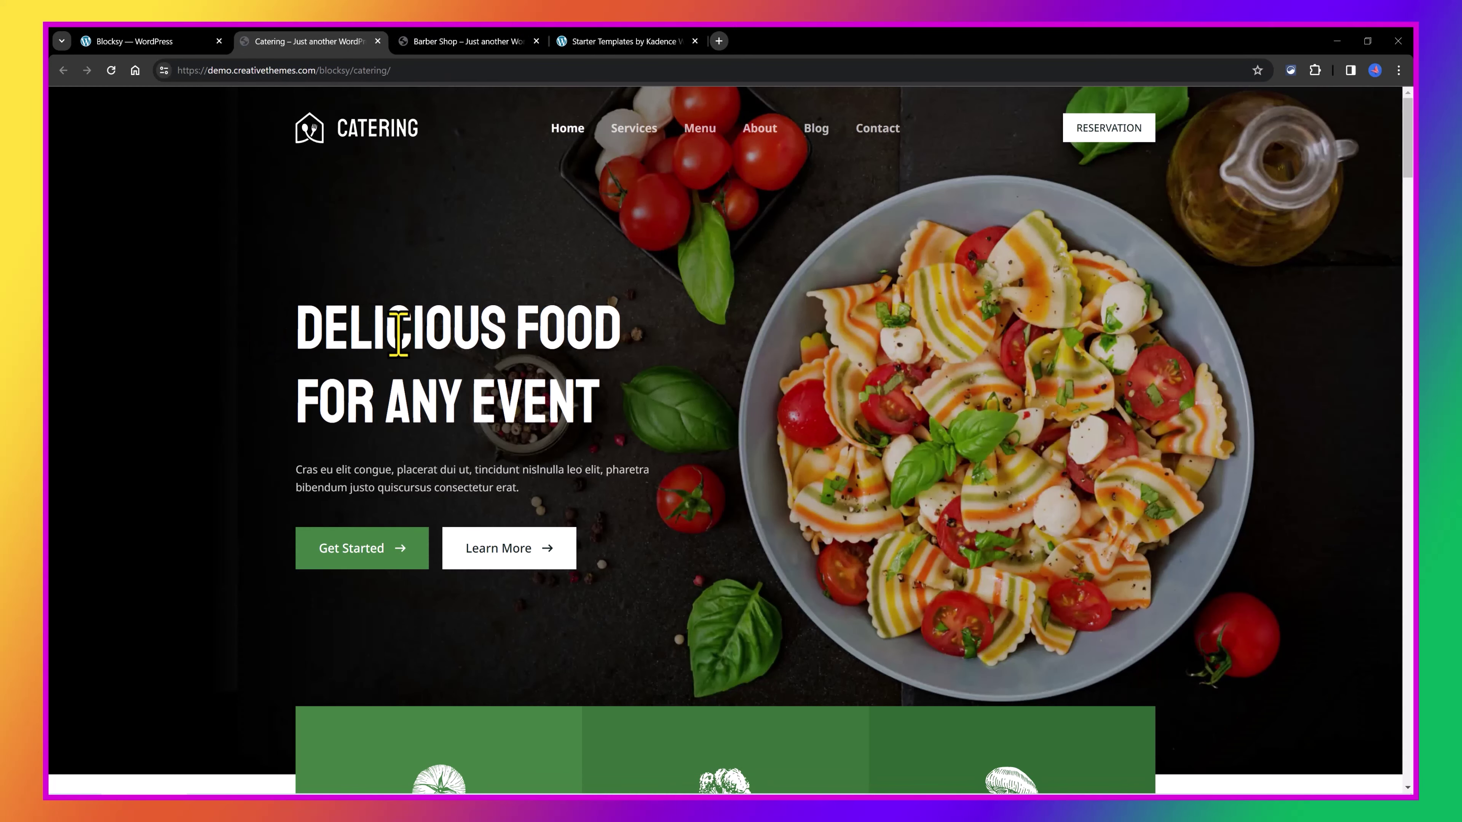
scroll(610, 392, "down", 2)
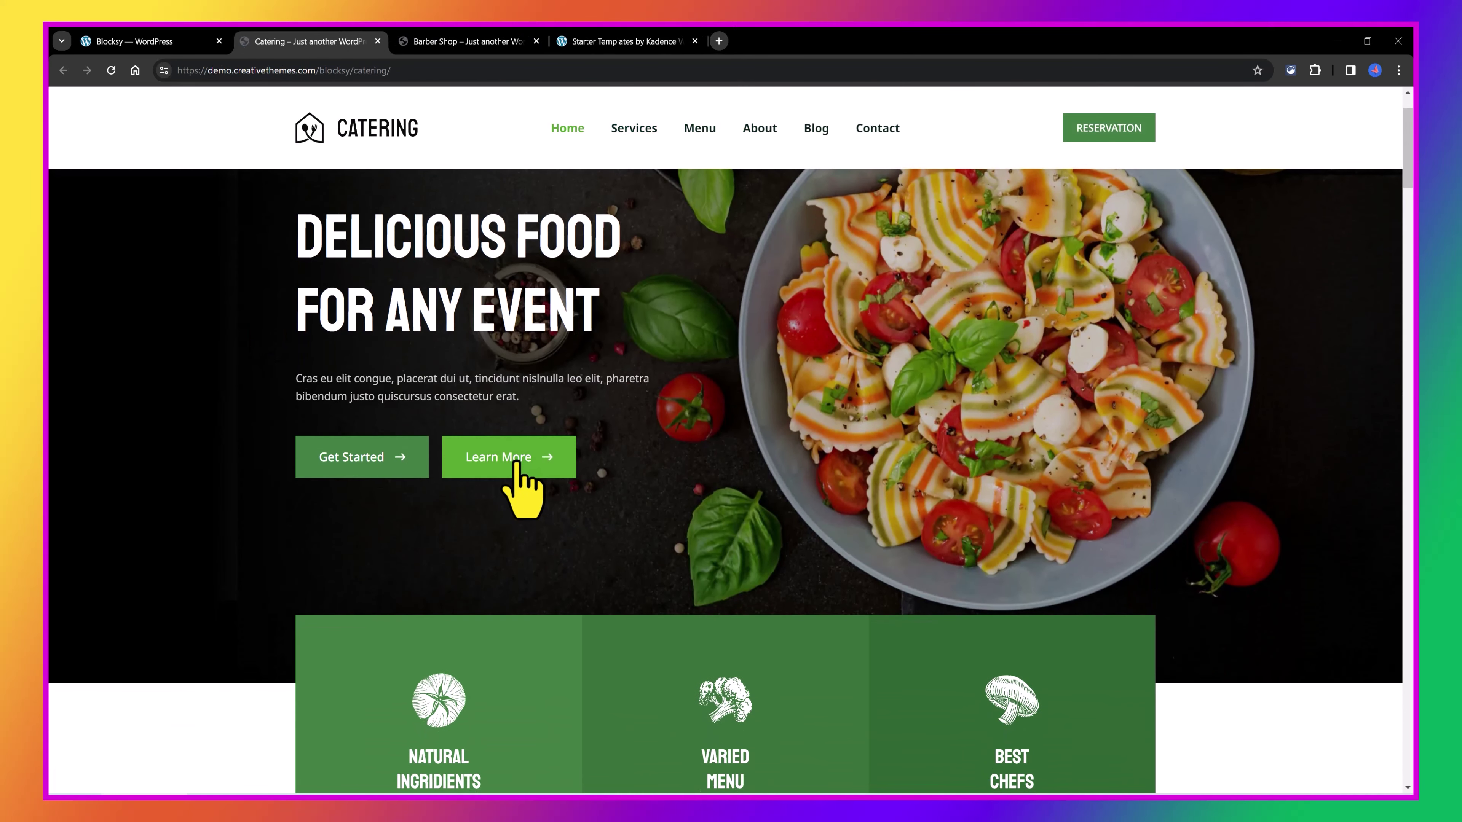
scroll(652, 452, "down", 6)
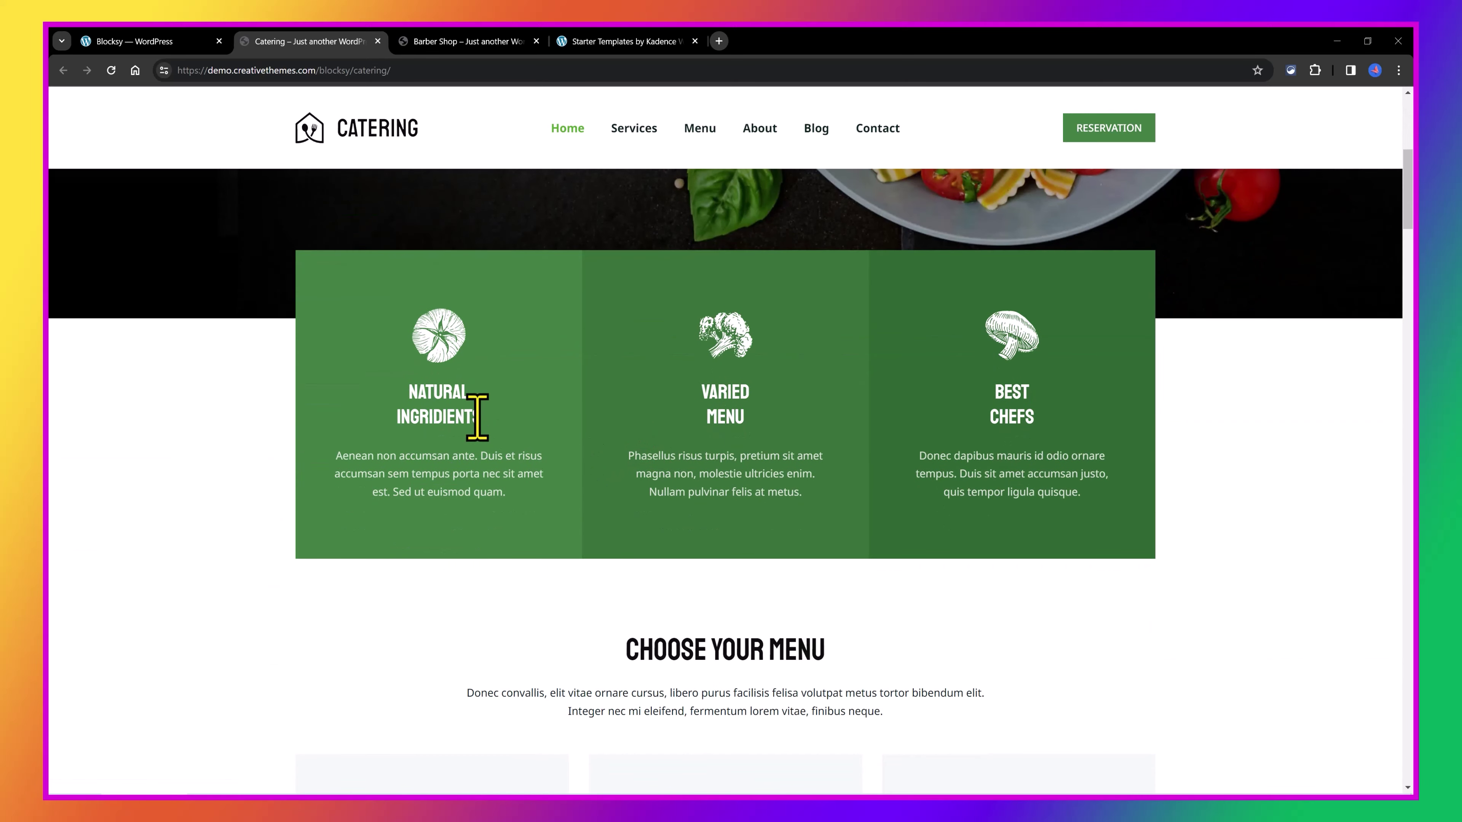
scroll(800, 443, "down", 6)
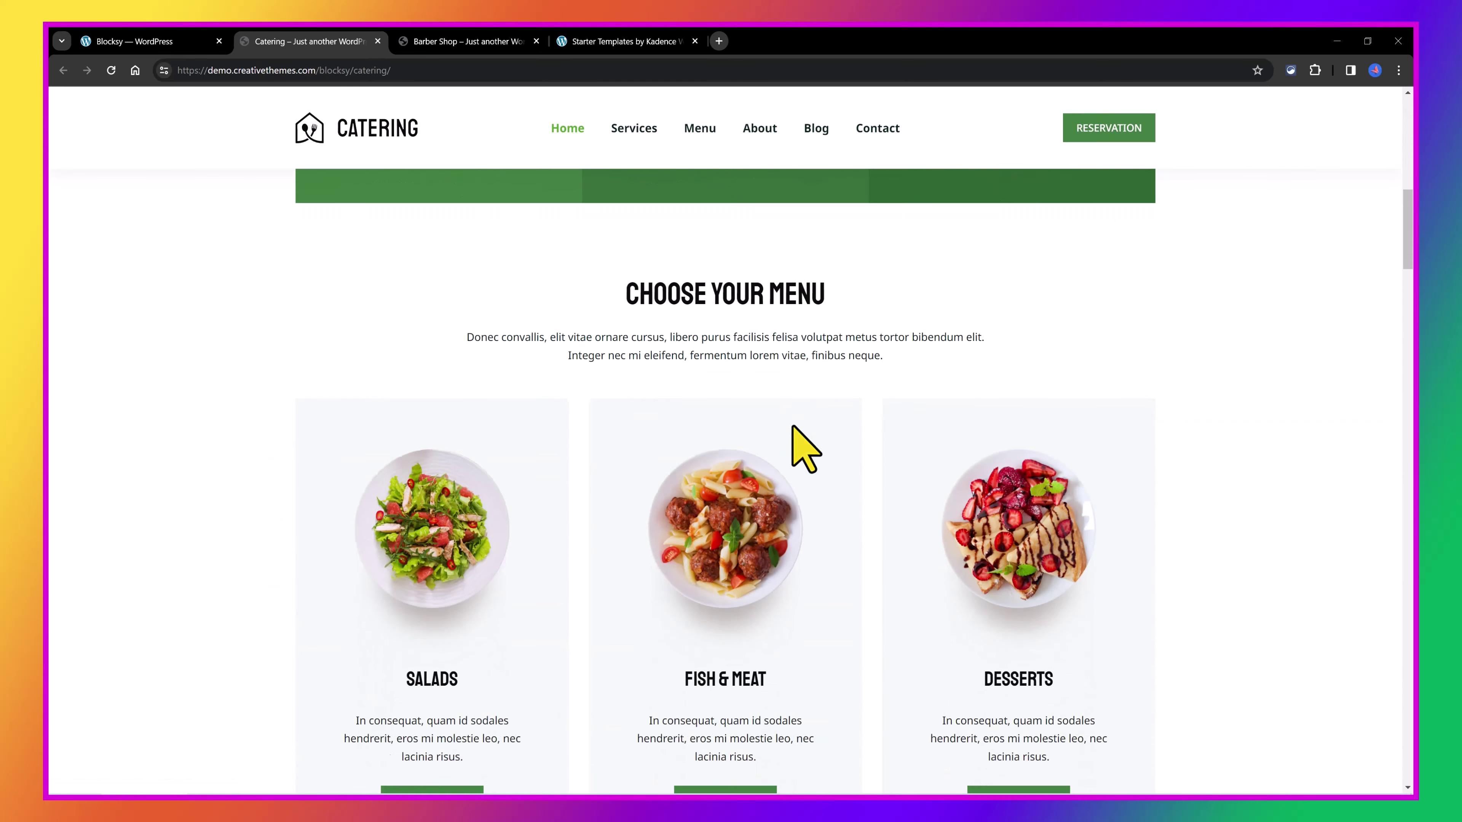
scroll(805, 449, "down", 5)
scroll(792, 440, "down", 6)
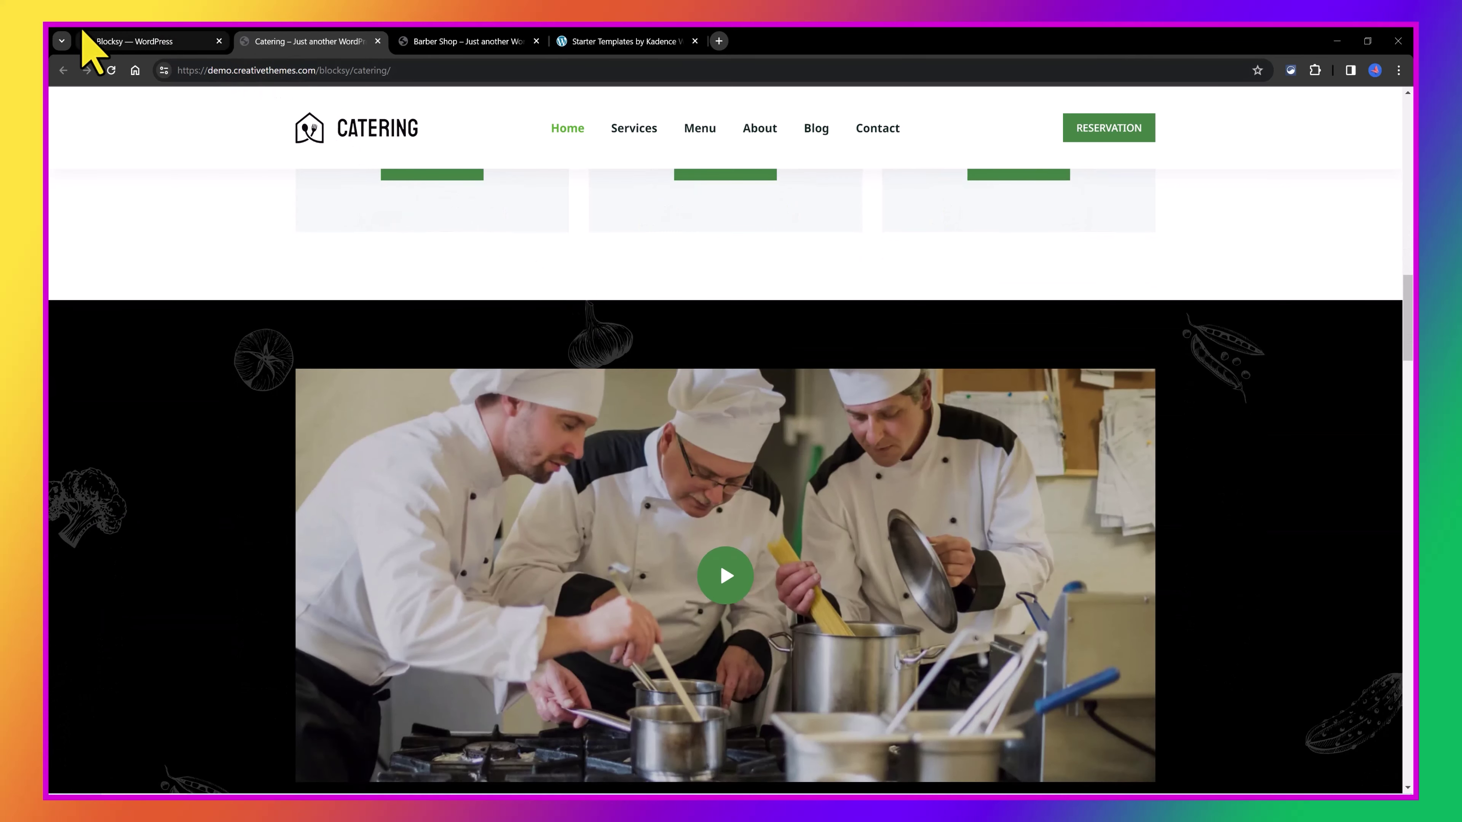
left_click(155, 42)
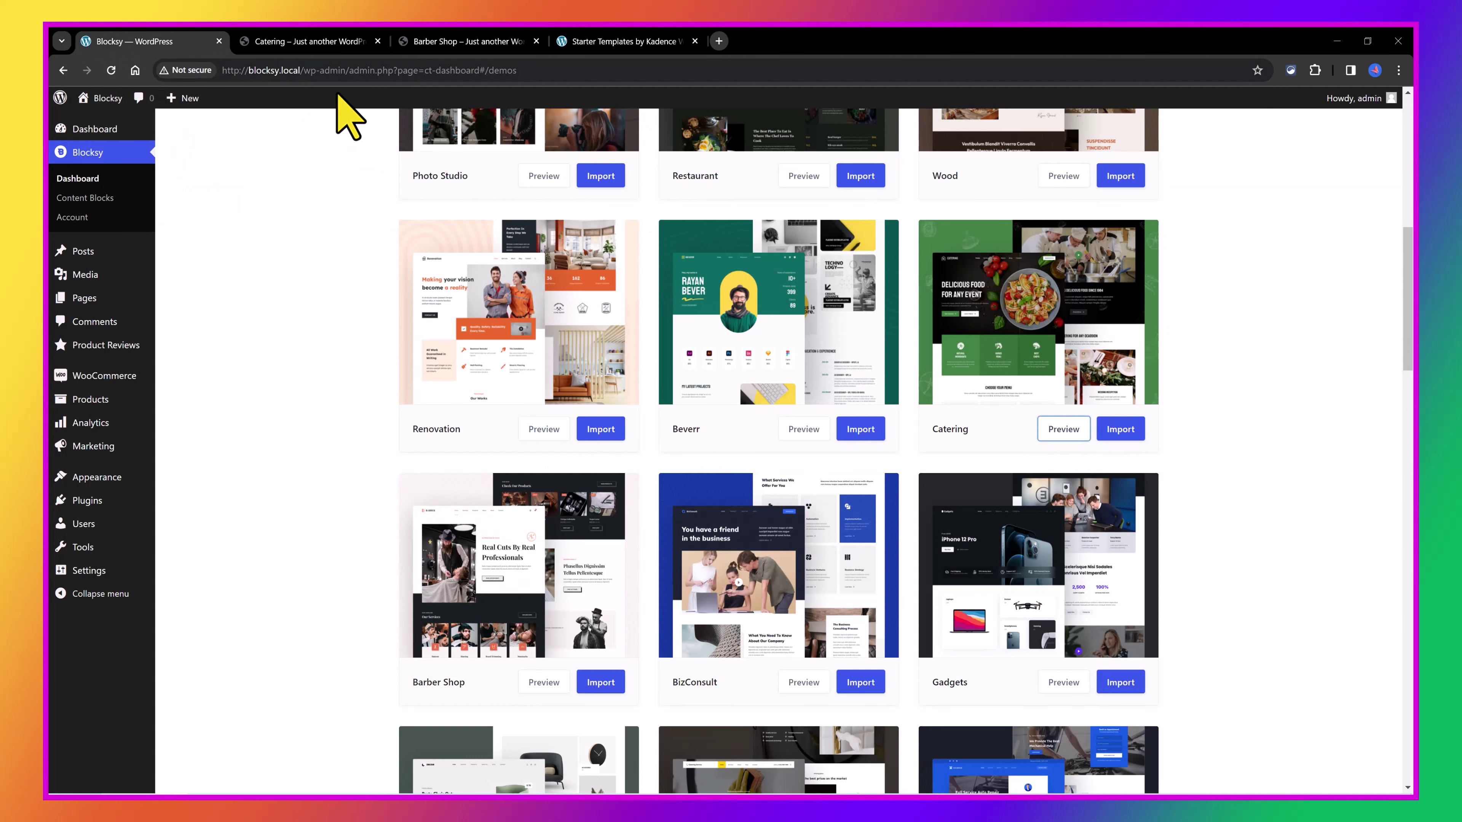
Preview the Wedding demo site live, scroll through it, and return to the starter-site list.
scroll(413, 375, "down", 11)
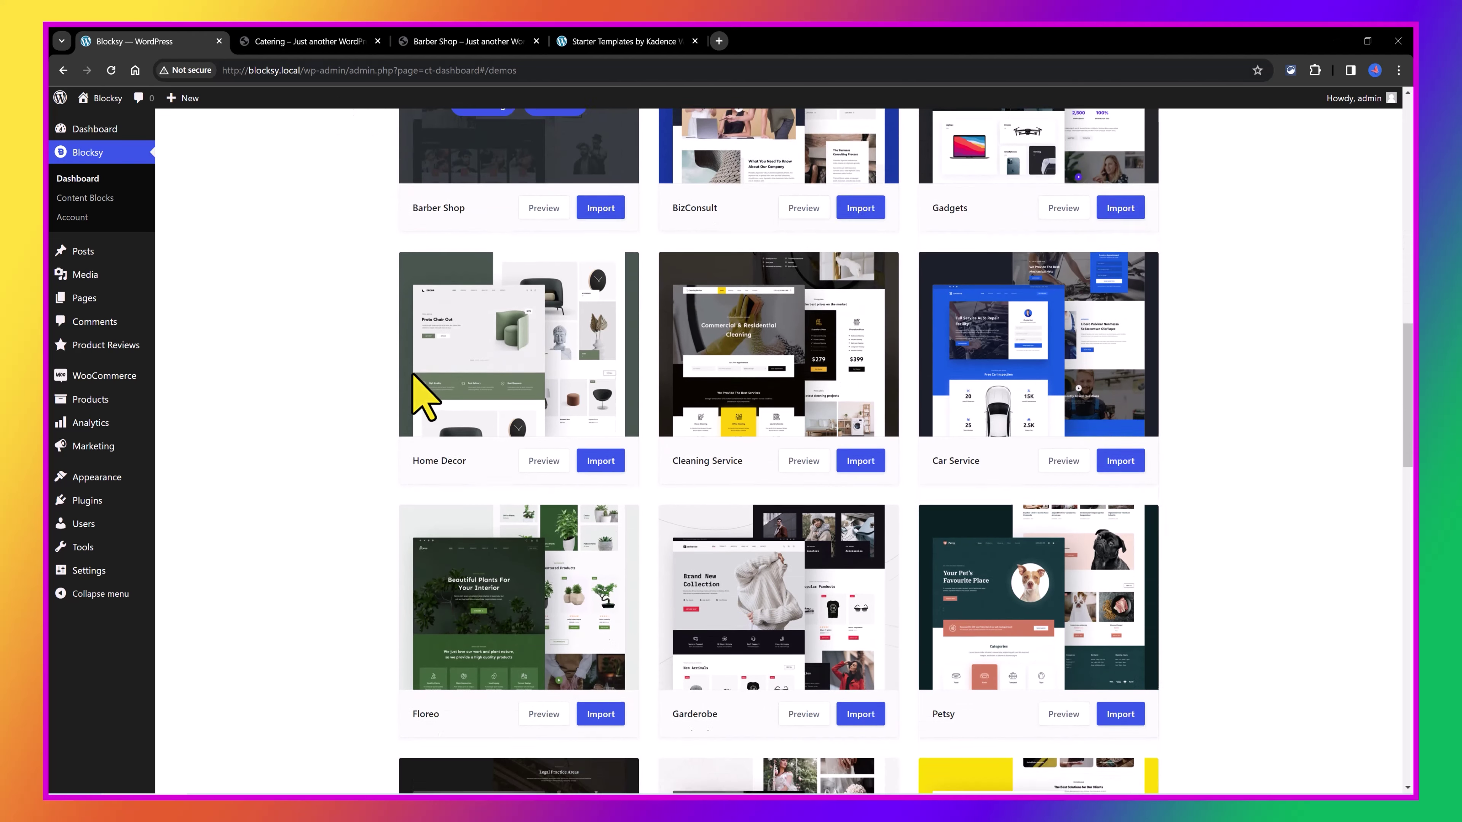
scroll(415, 377, "down", 5)
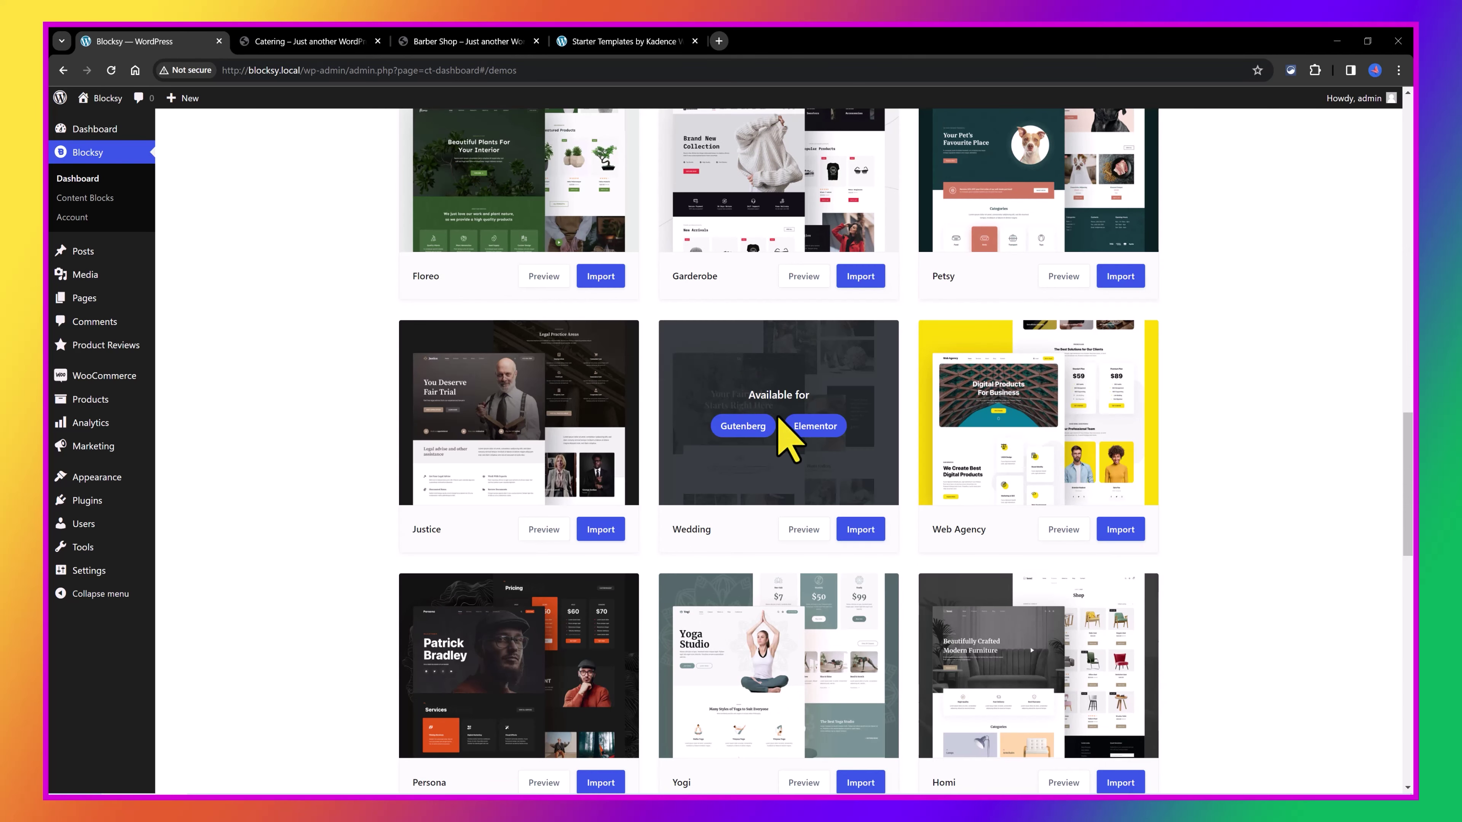
left_click(804, 529)
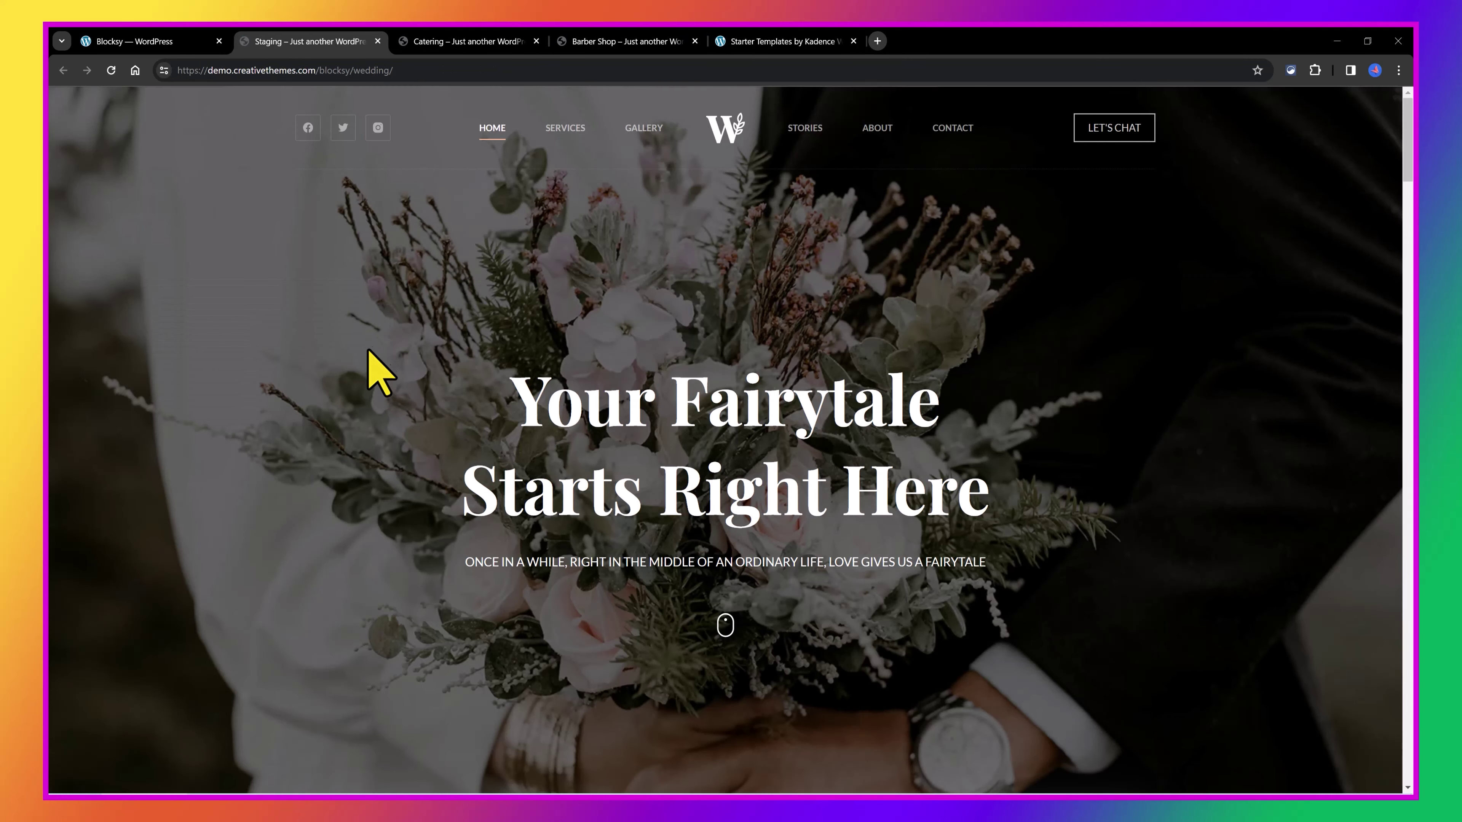
scroll(581, 305, "down", 3)
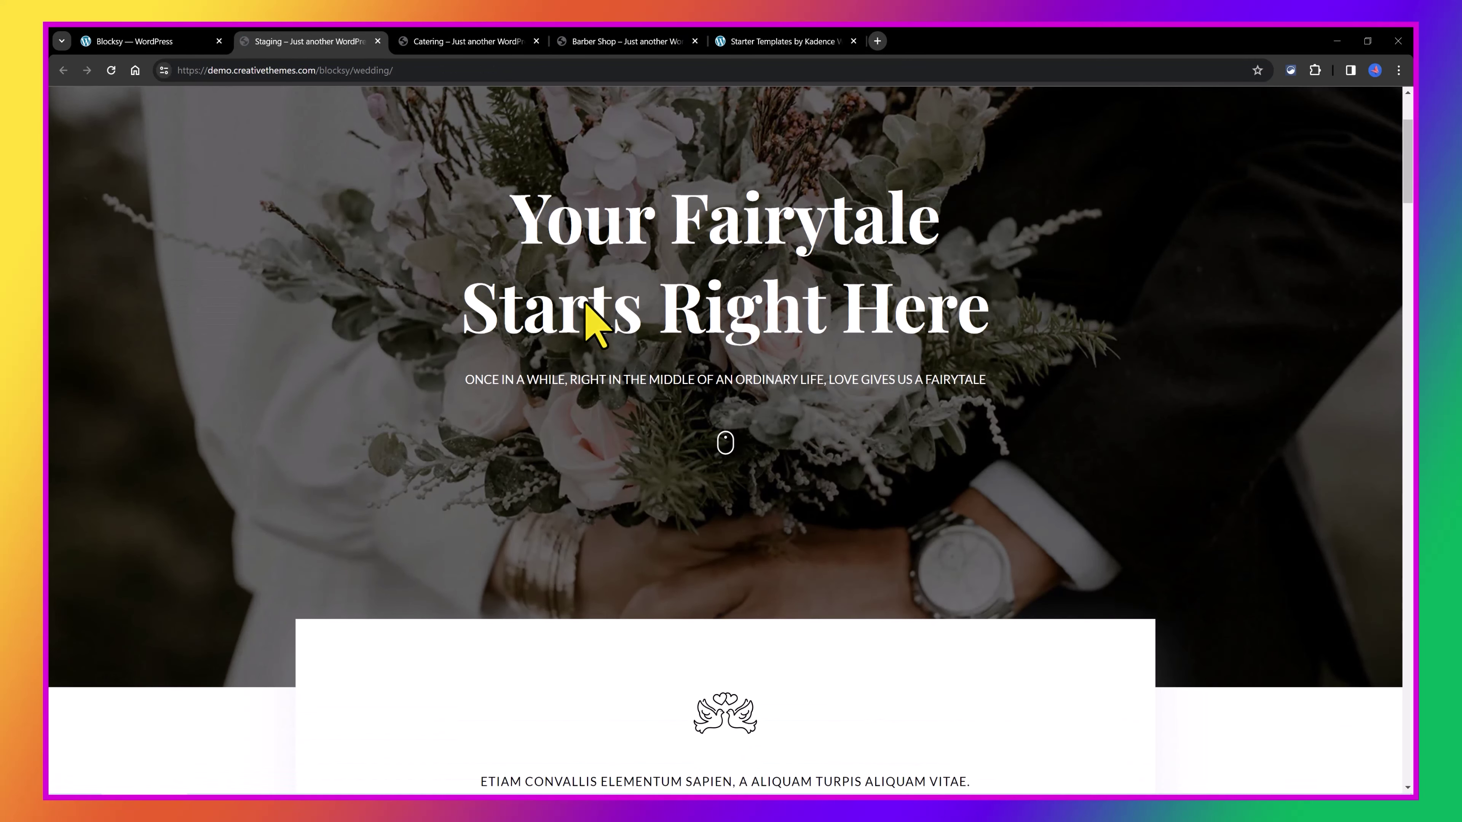
scroll(593, 323, "down", 5)
scroll(570, 224, "down", 12)
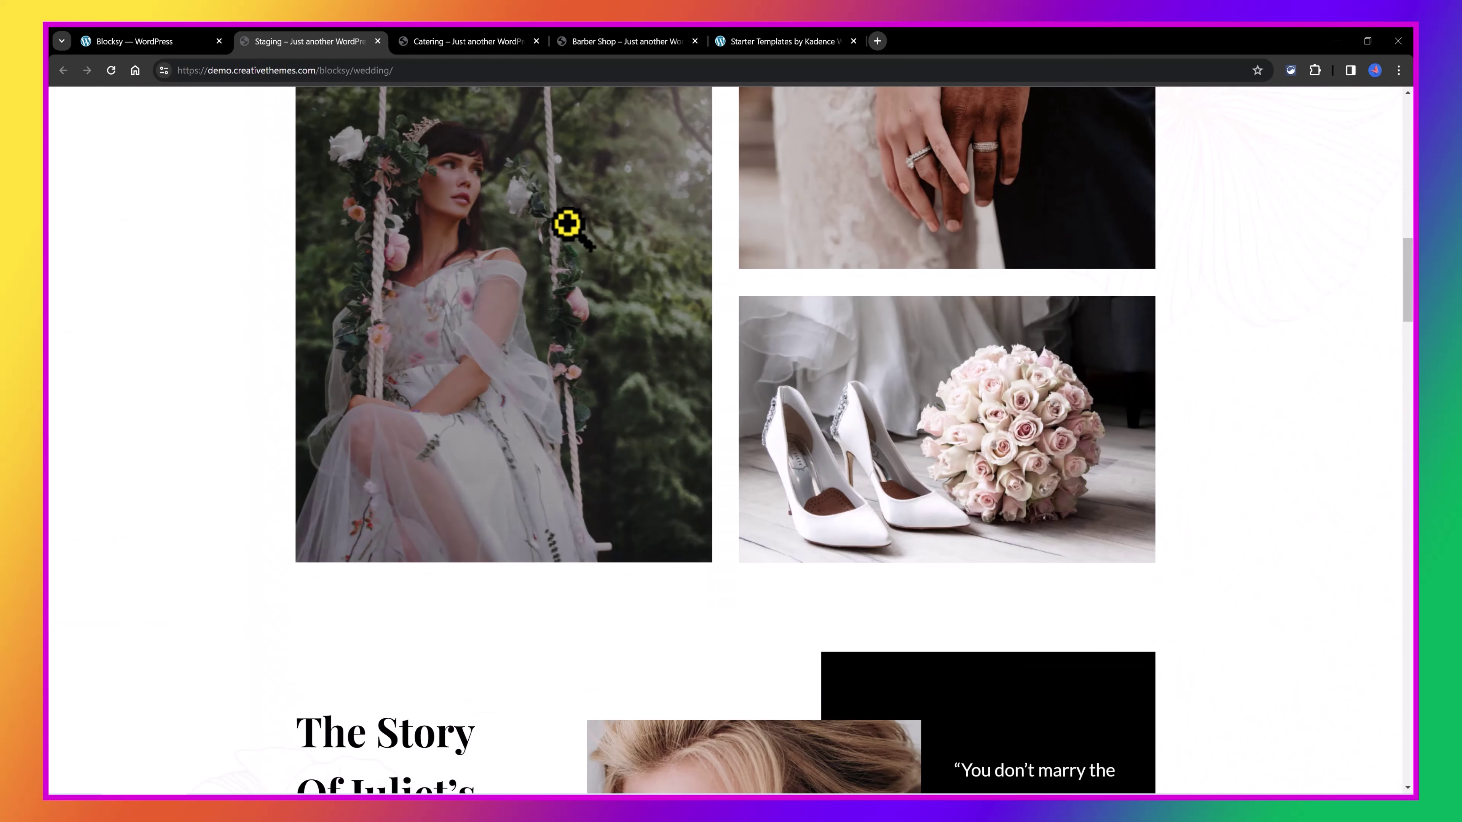
scroll(568, 227, "down", 6)
left_click(147, 40)
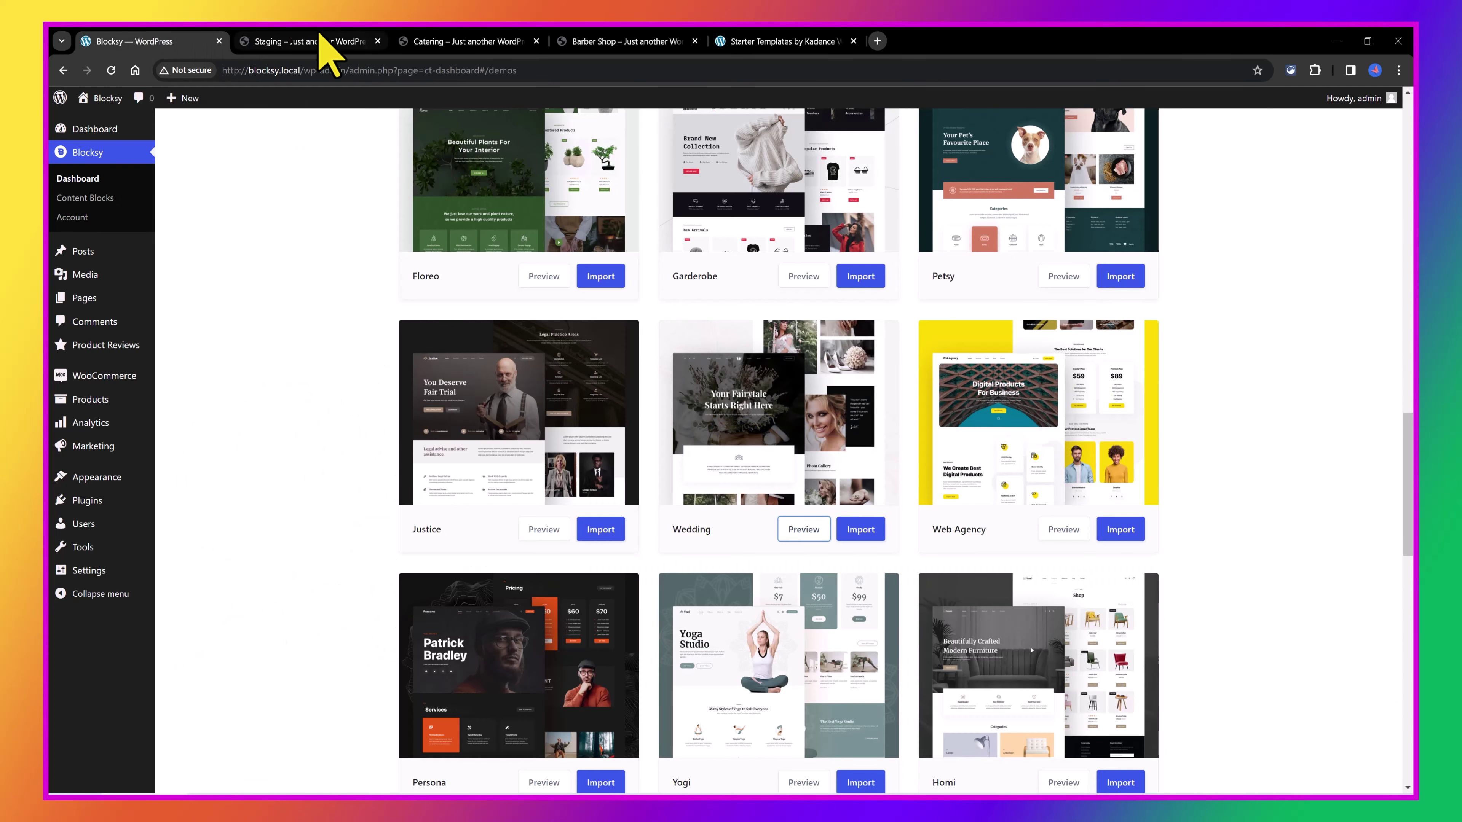
On the Kadence Starter Templates page, preview the Interior Design template, then close it.
left_click(804, 39)
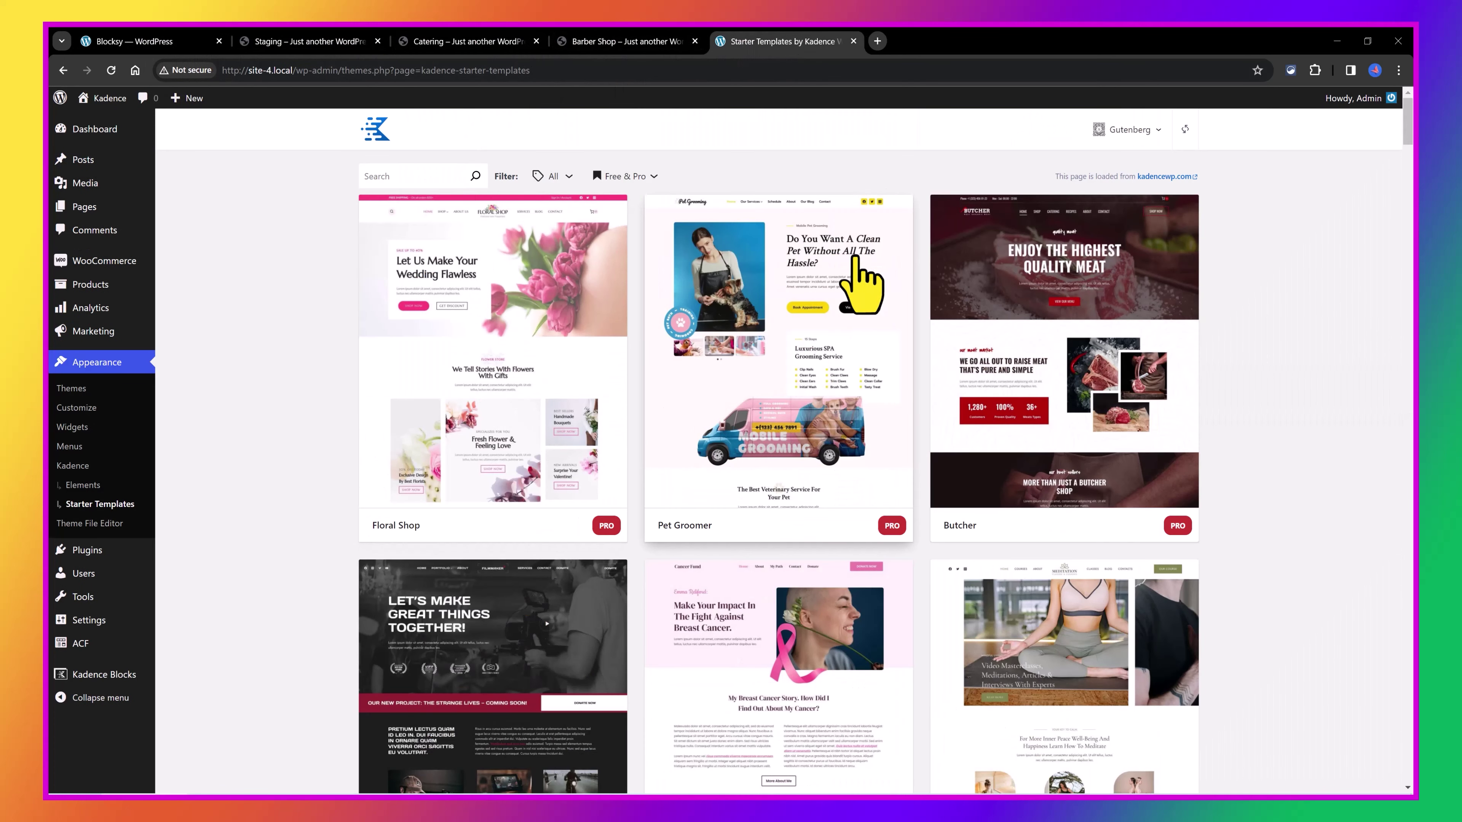
scroll(832, 749, "down", 5)
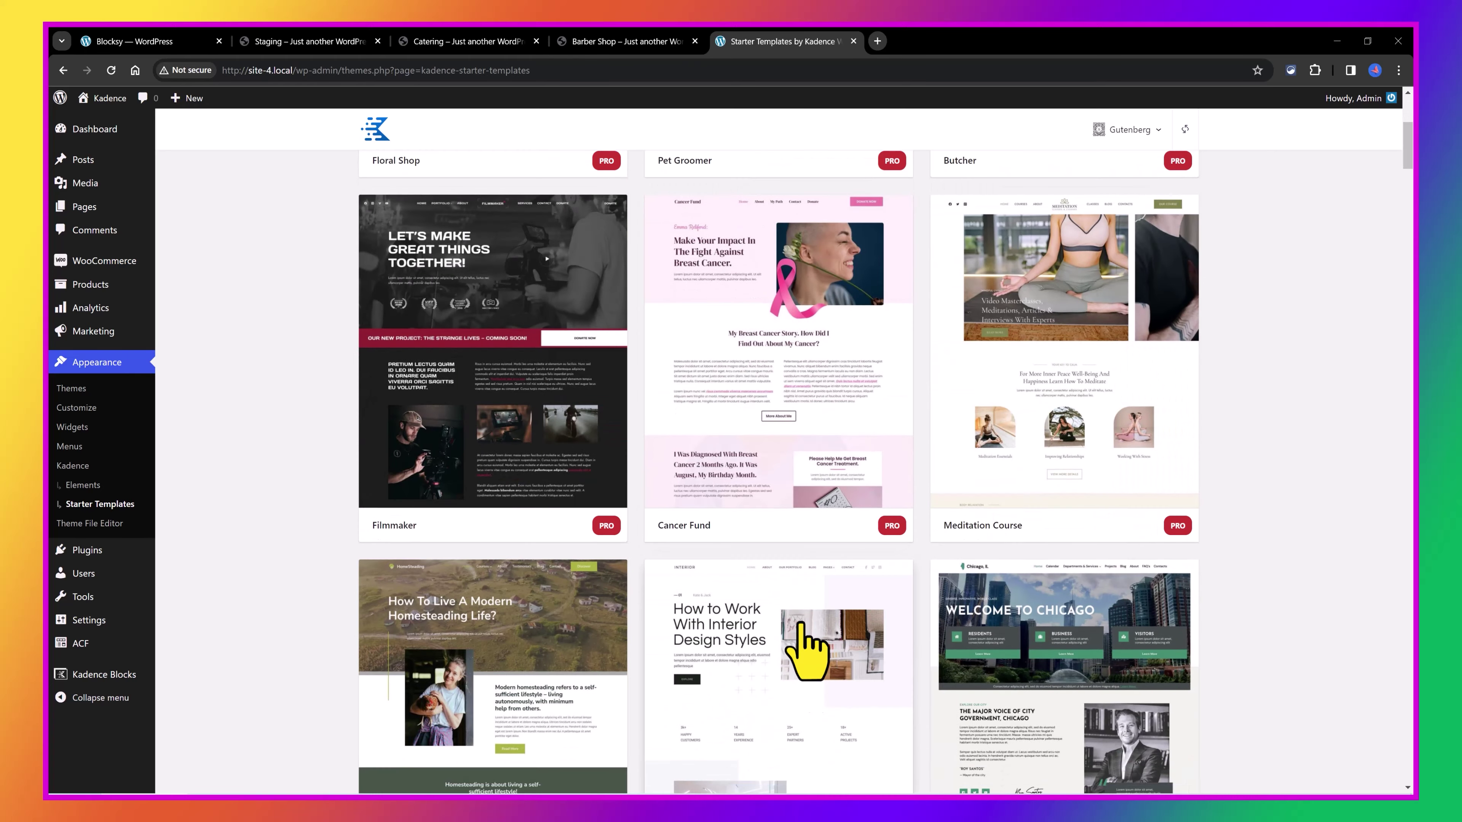
scroll(819, 605, "down", 5)
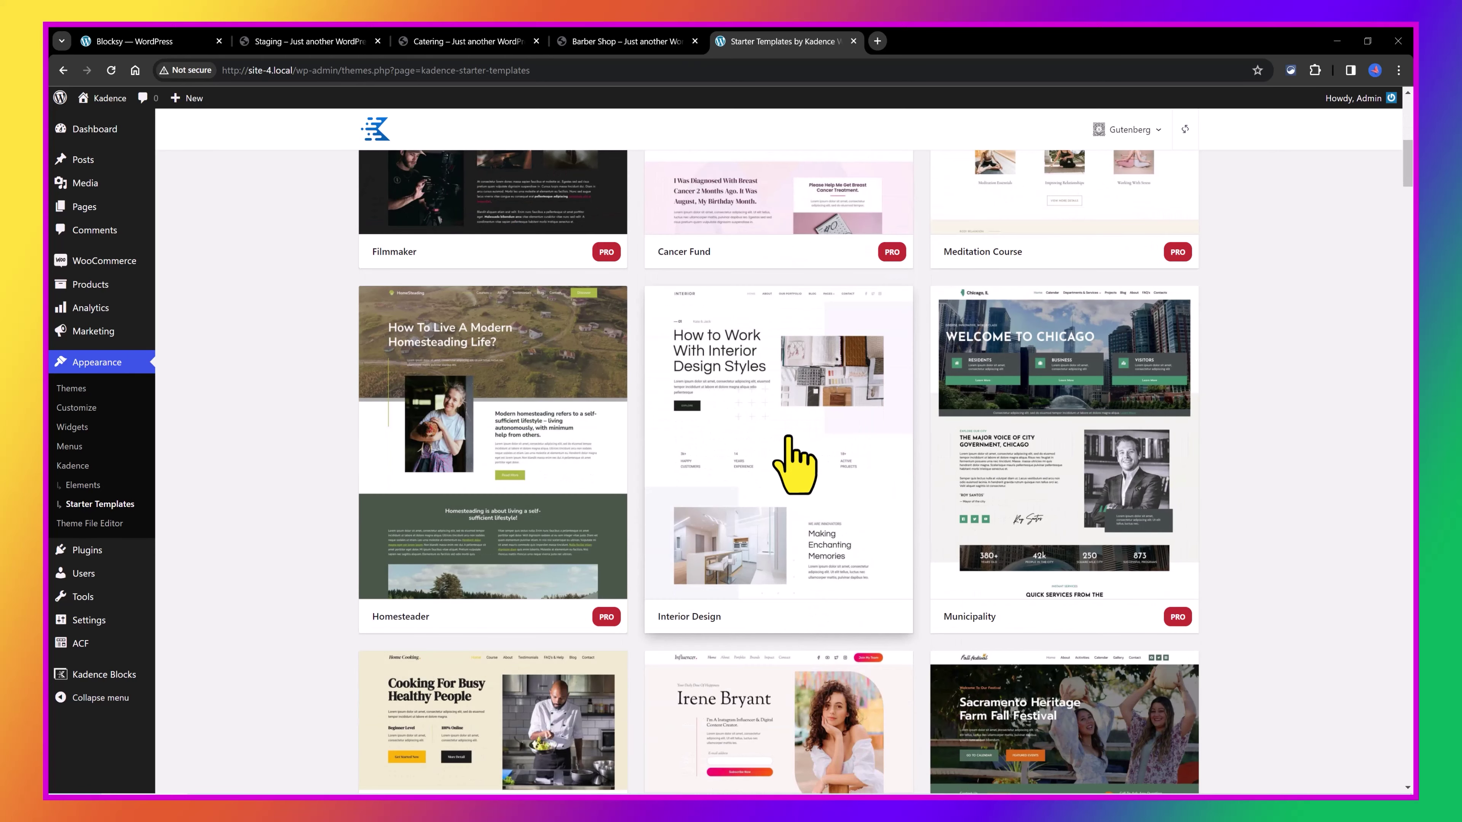
left_click(794, 464)
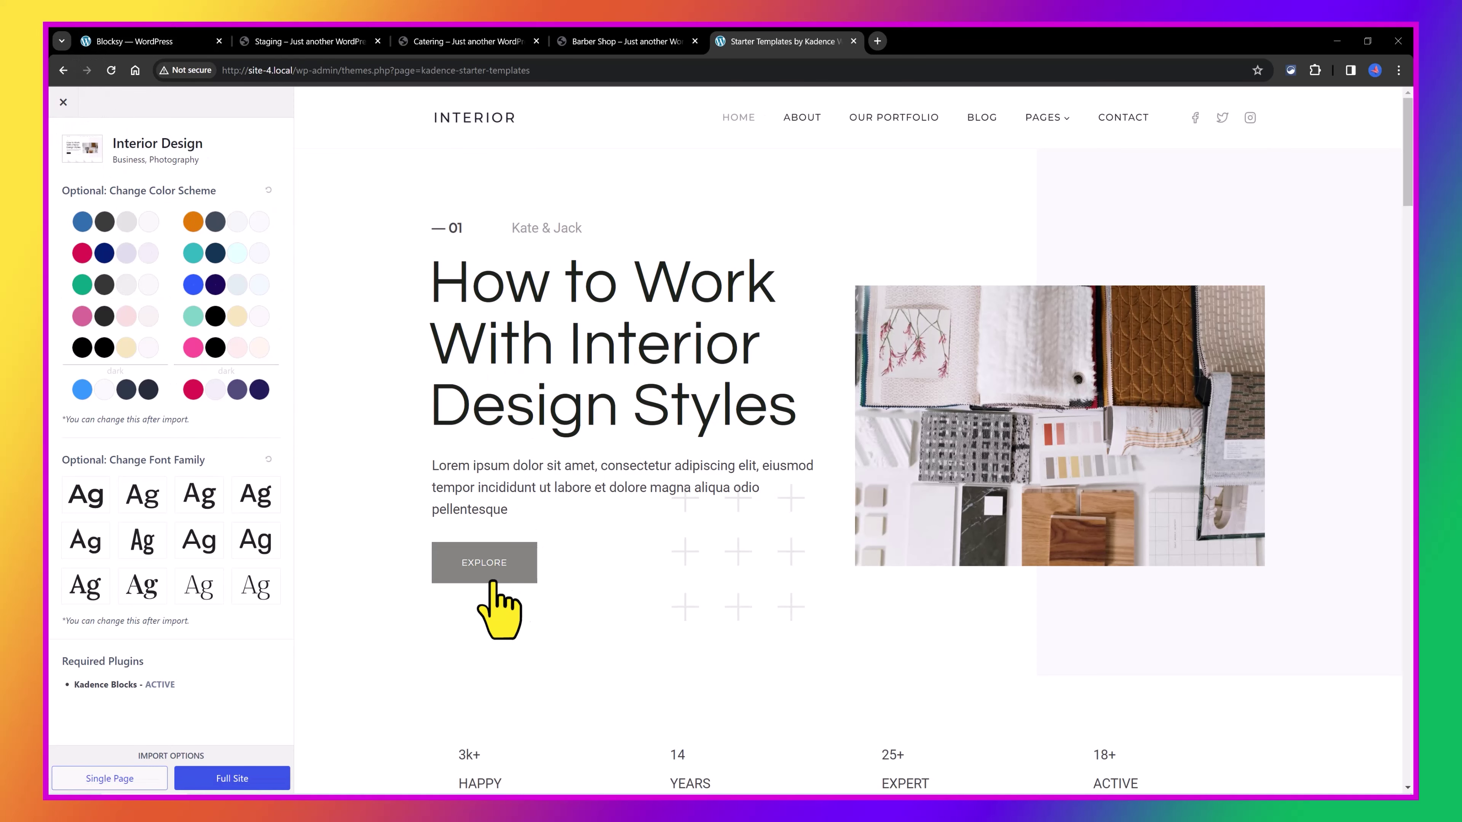
scroll(725, 413, "down", 5)
scroll(614, 278, "down", 5)
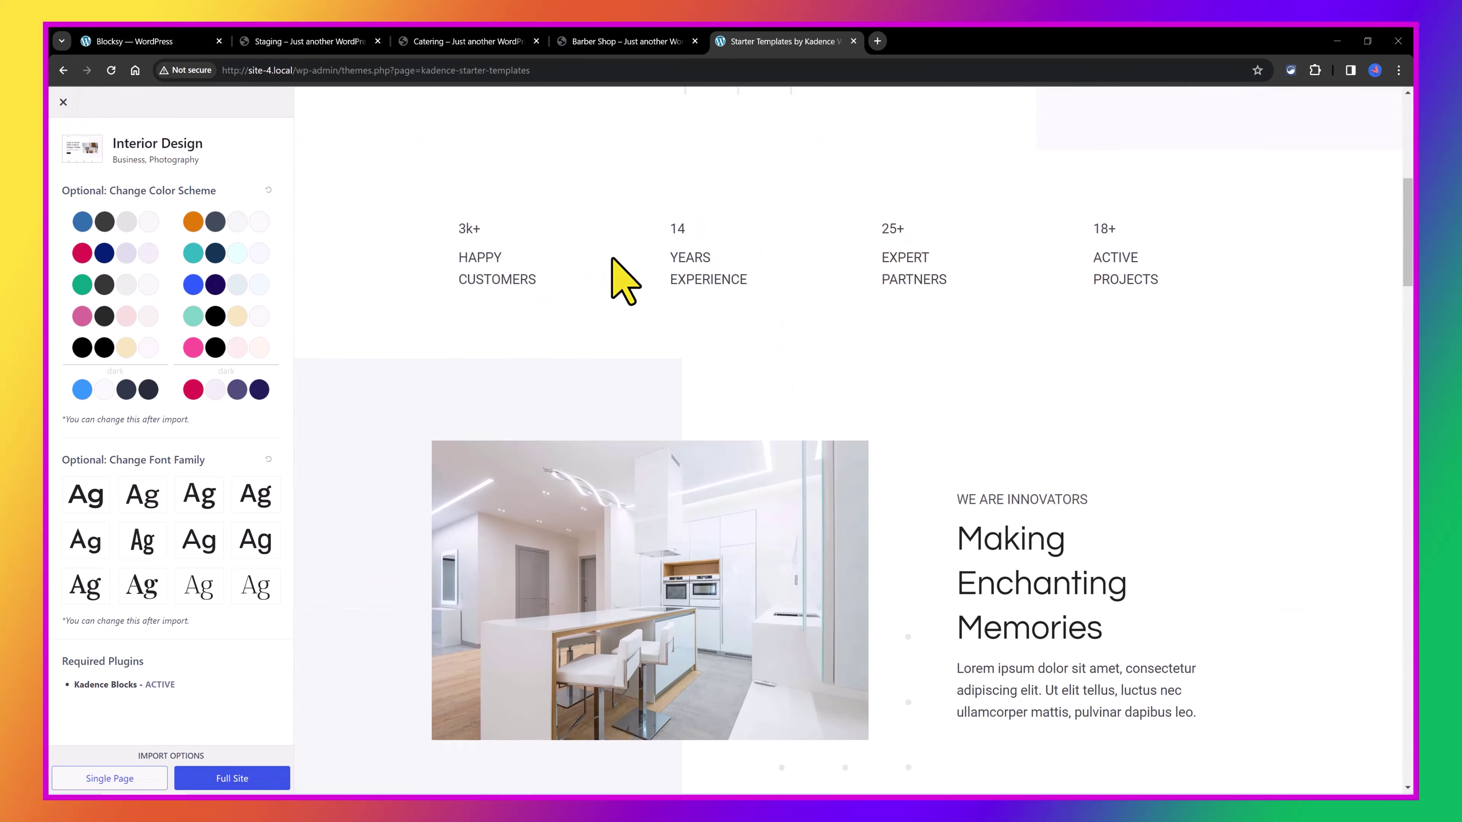
left_click(64, 103)
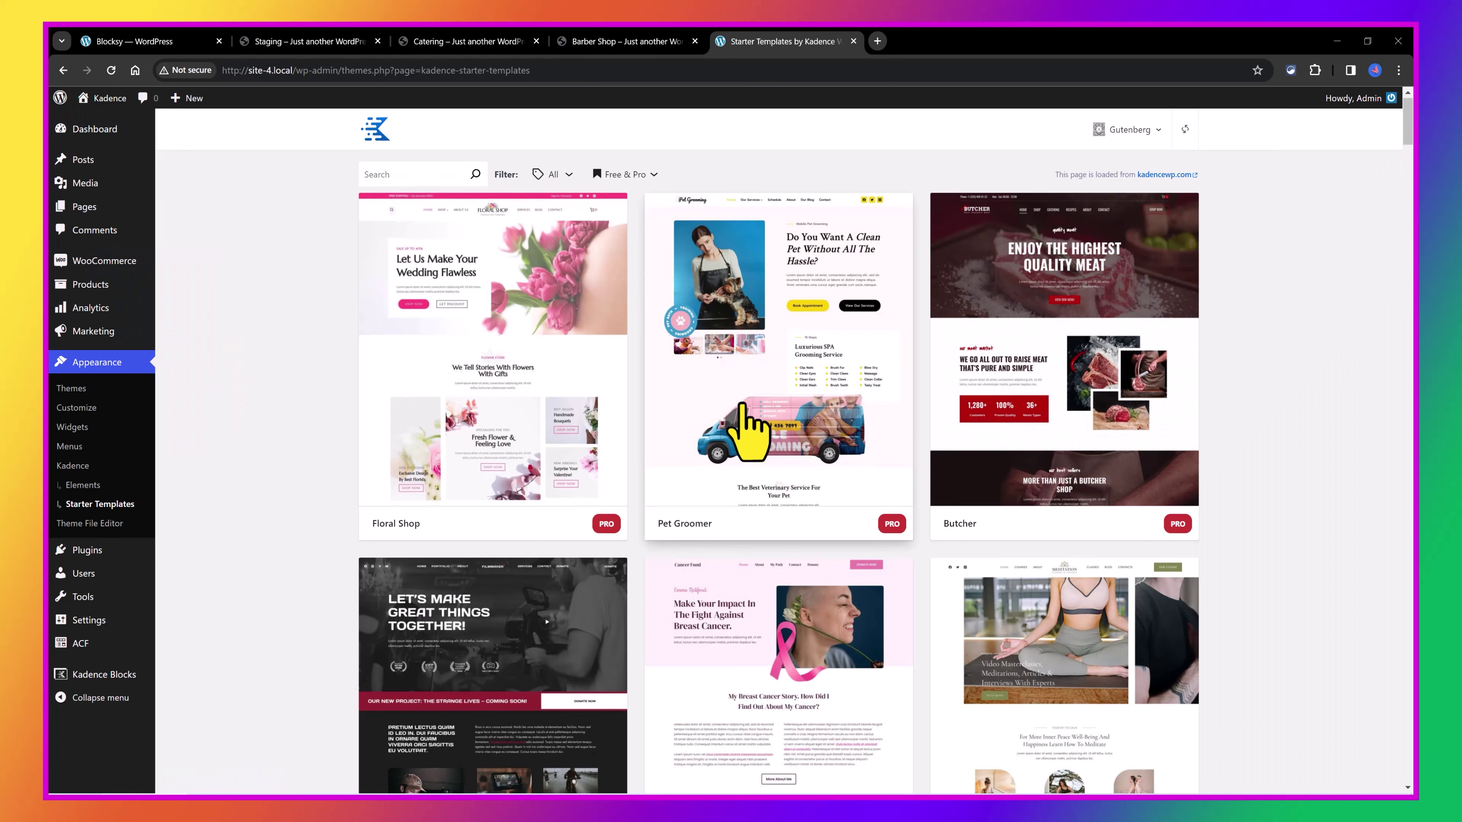
Preview the Cleaning Service template and scroll through its color scheme and font options.
scroll(748, 438, "down", 6)
scroll(857, 455, "down", 3)
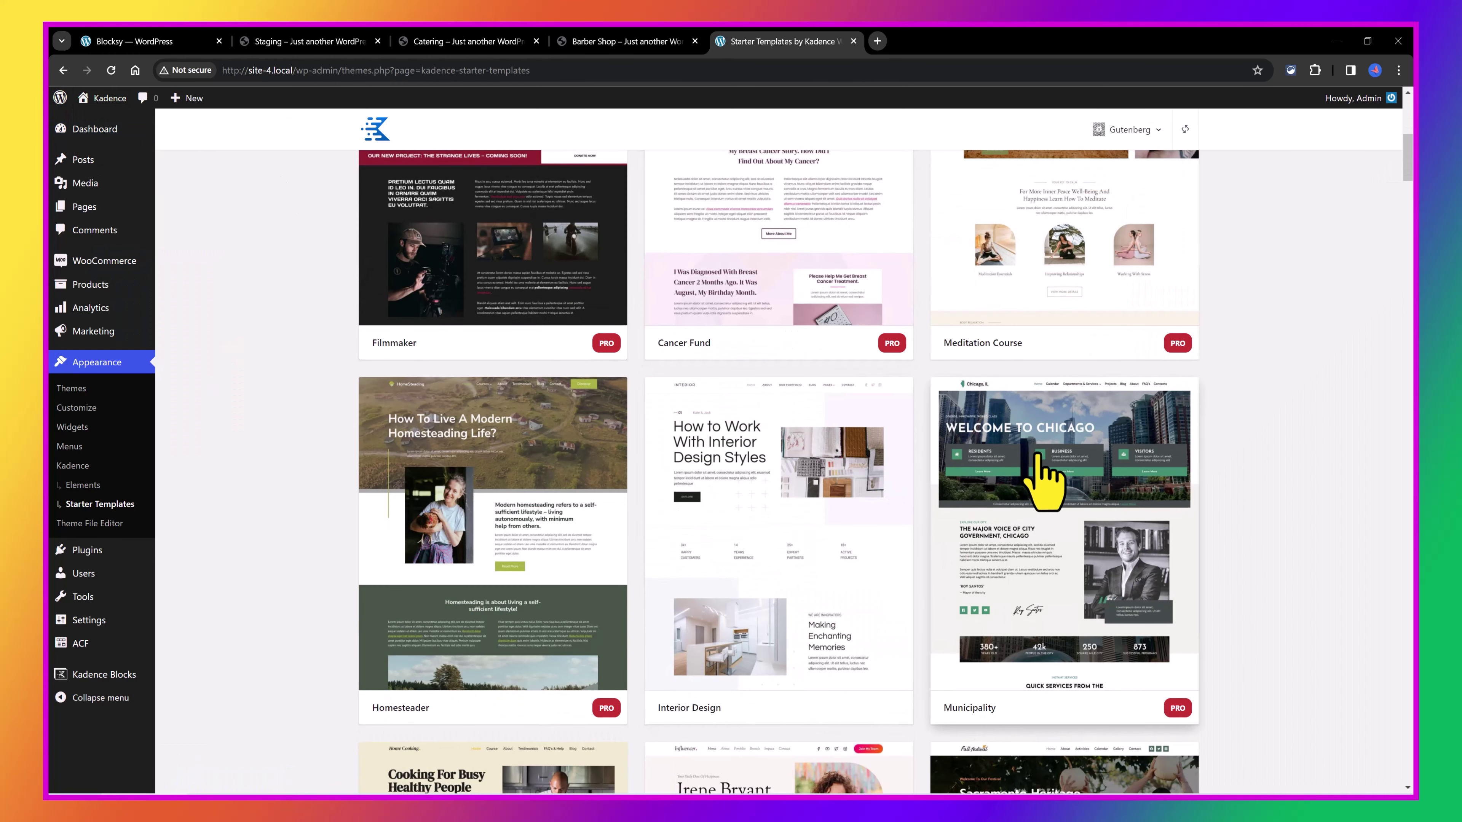
scroll(777, 489, "down", 6)
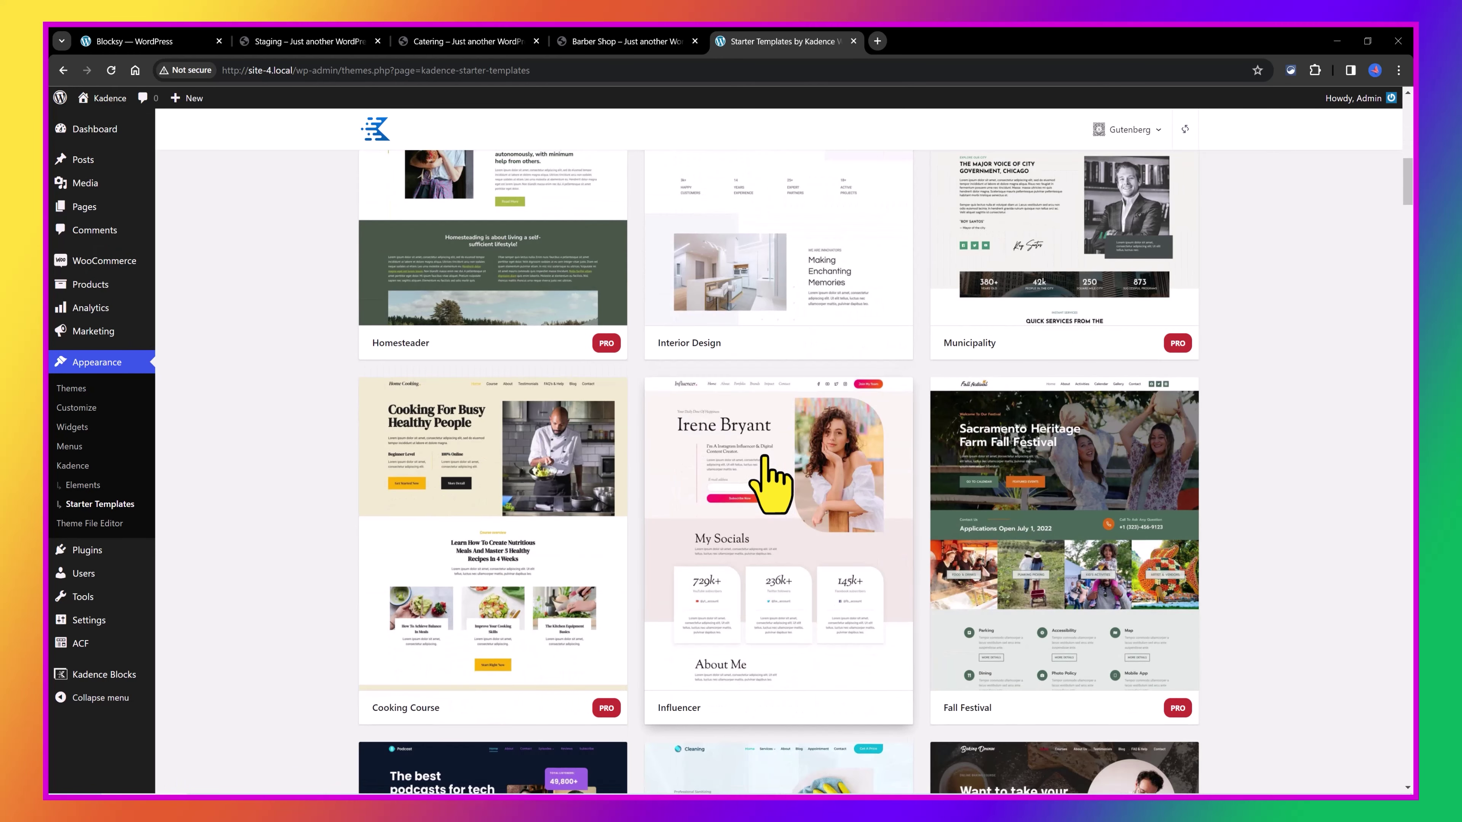
scroll(755, 438, "down", 6)
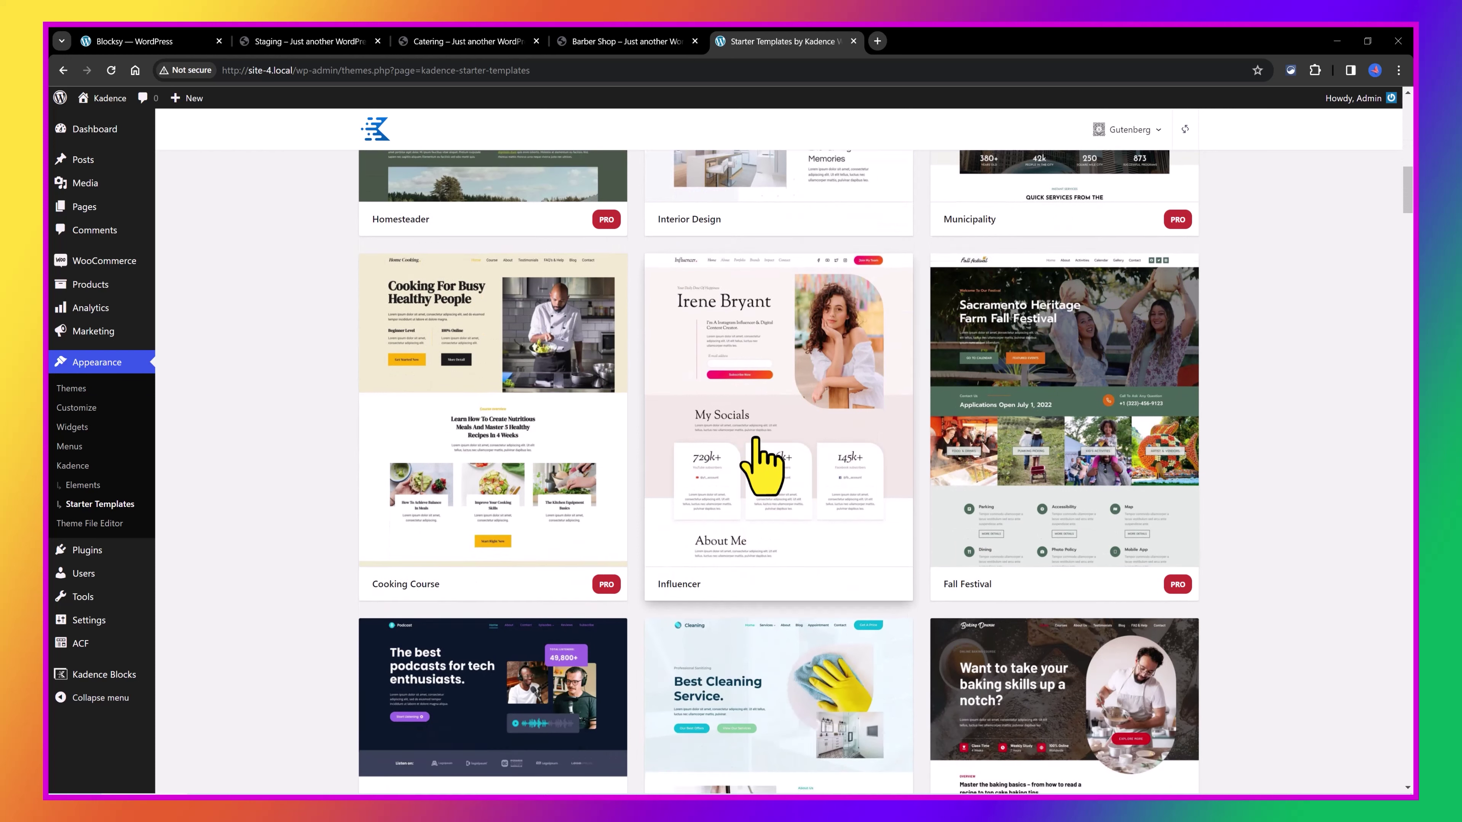
left_click(767, 438)
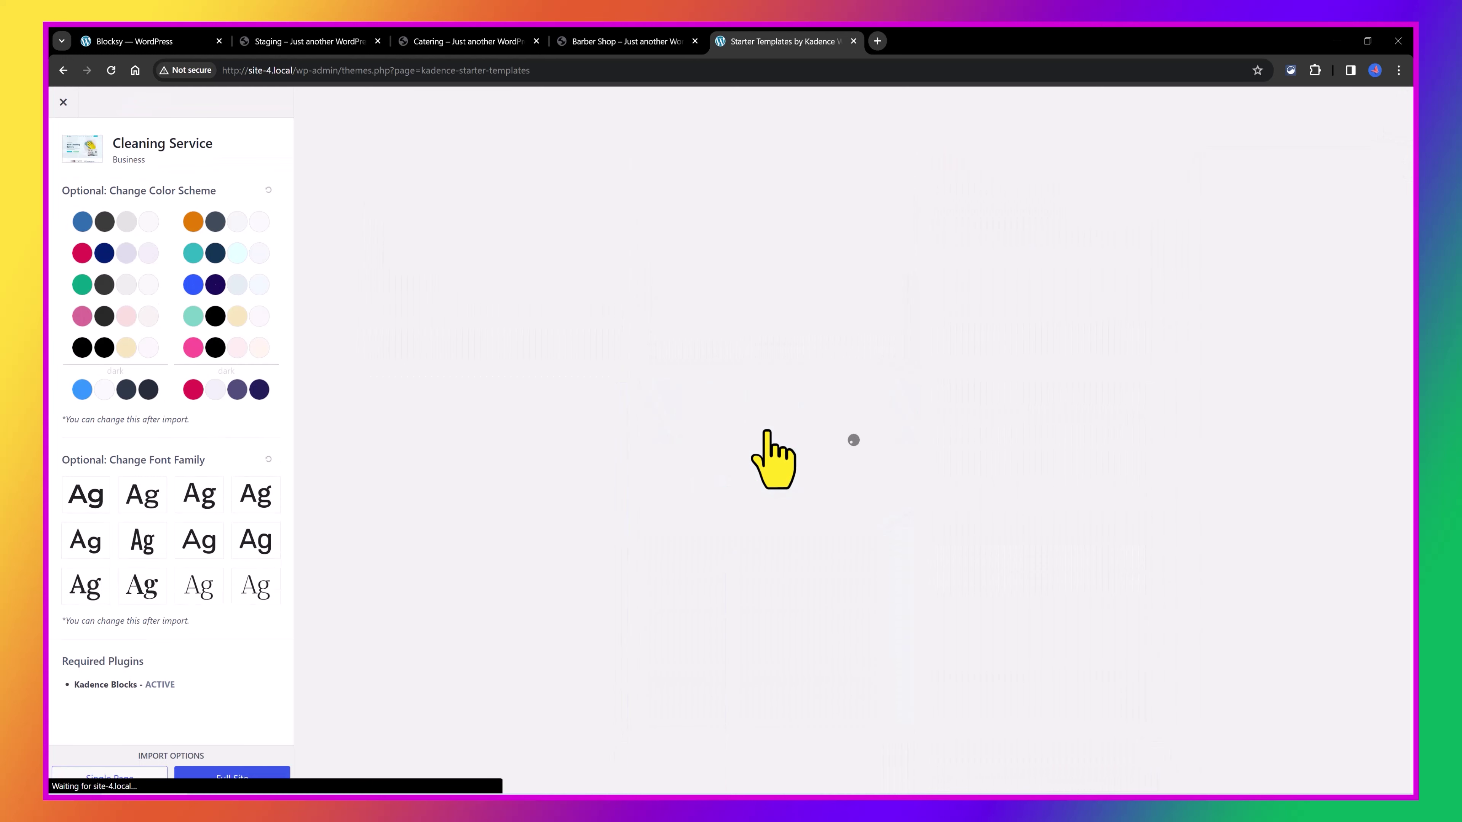
scroll(518, 337, "down", 4)
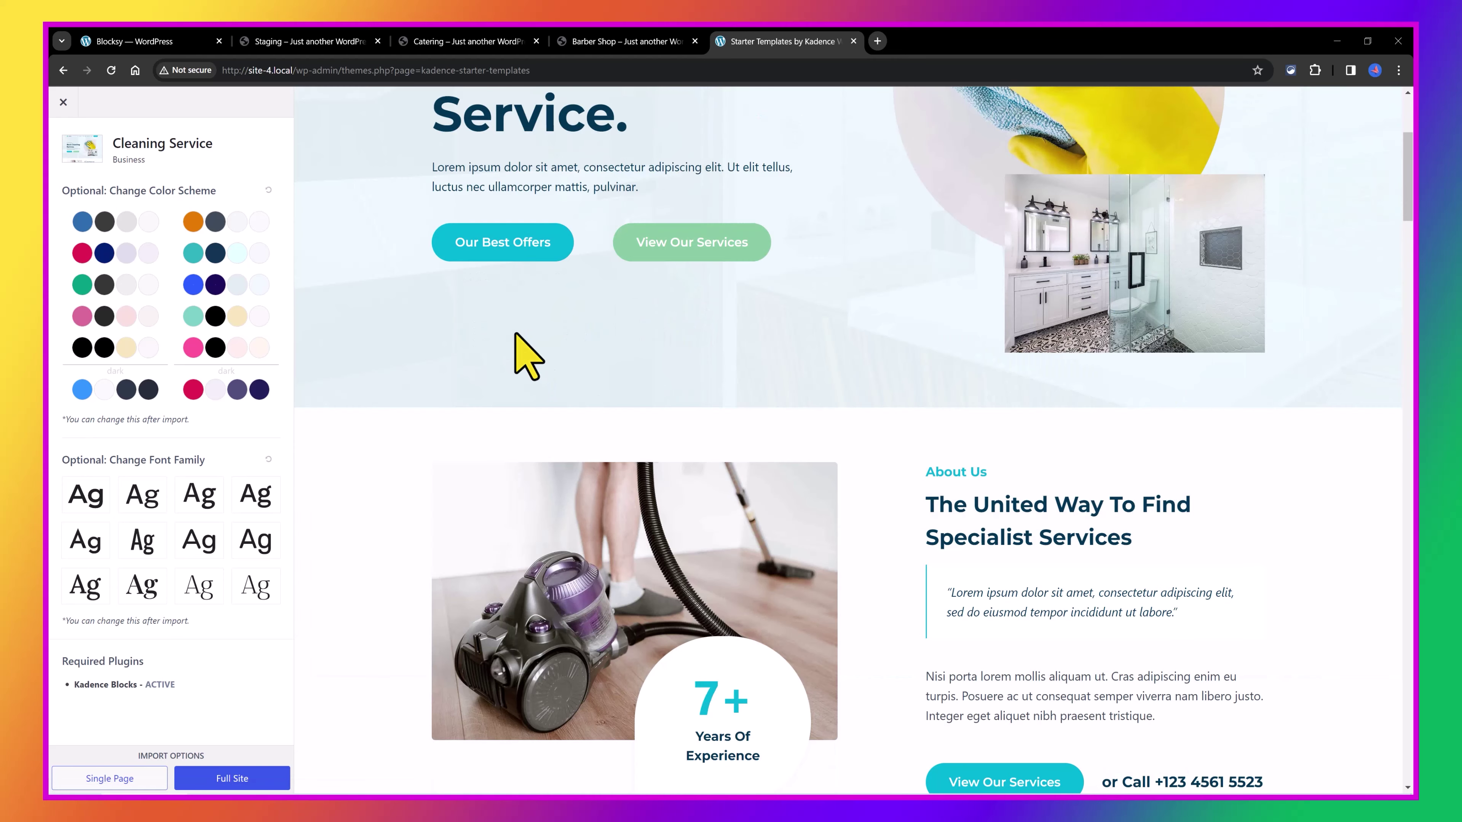
scroll(526, 354, "down", 6)
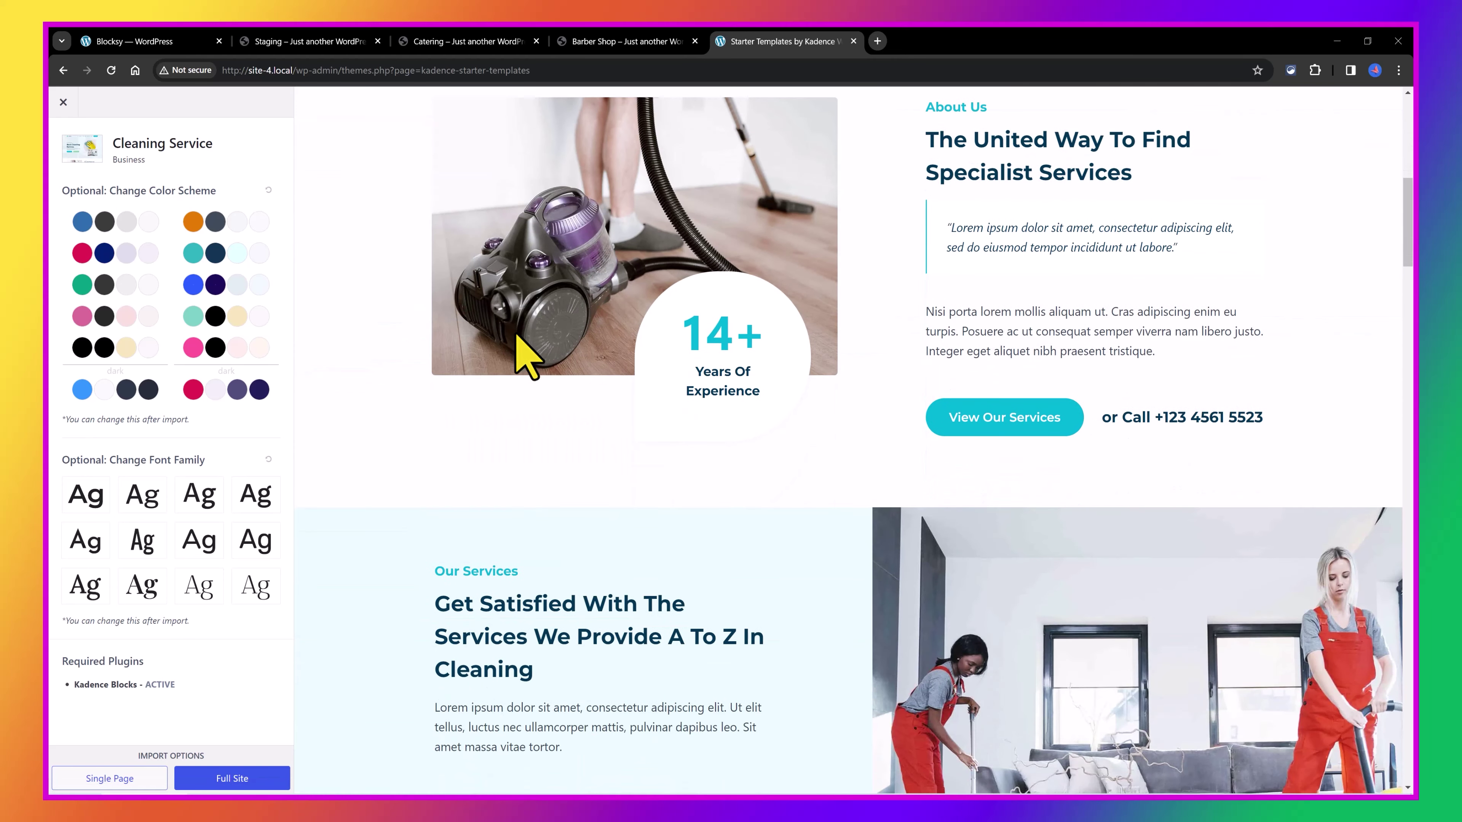
scroll(524, 351, "down", 6)
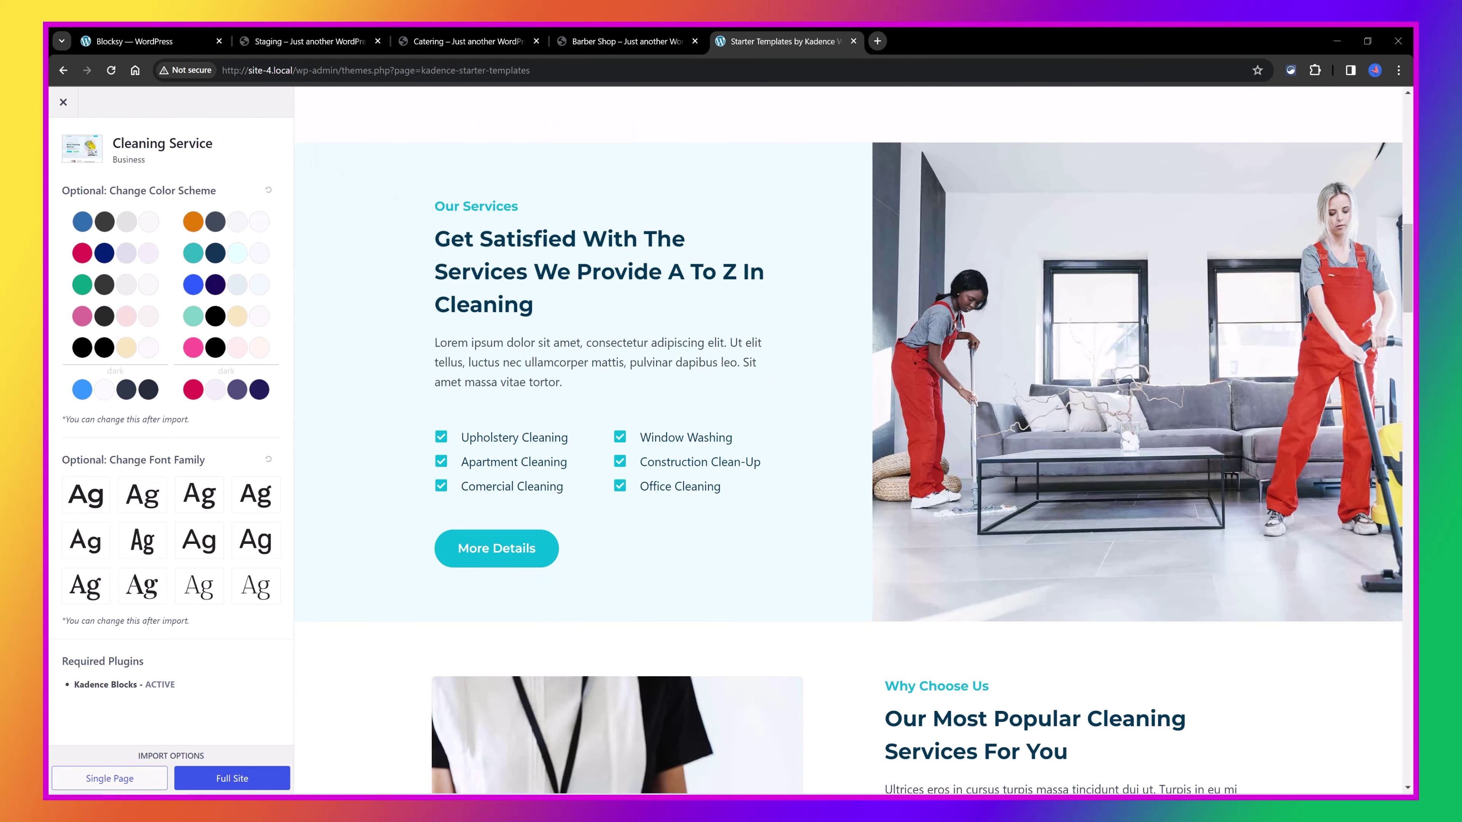